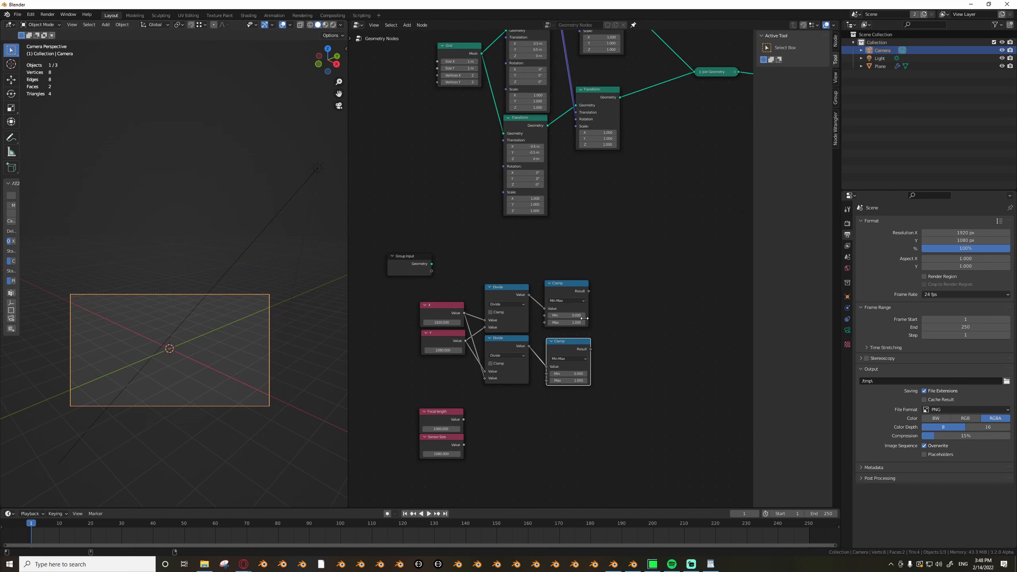
left_click_drag(581, 339, 578, 335)
middle_click_drag(604, 332, 560, 343)
key("Tab")
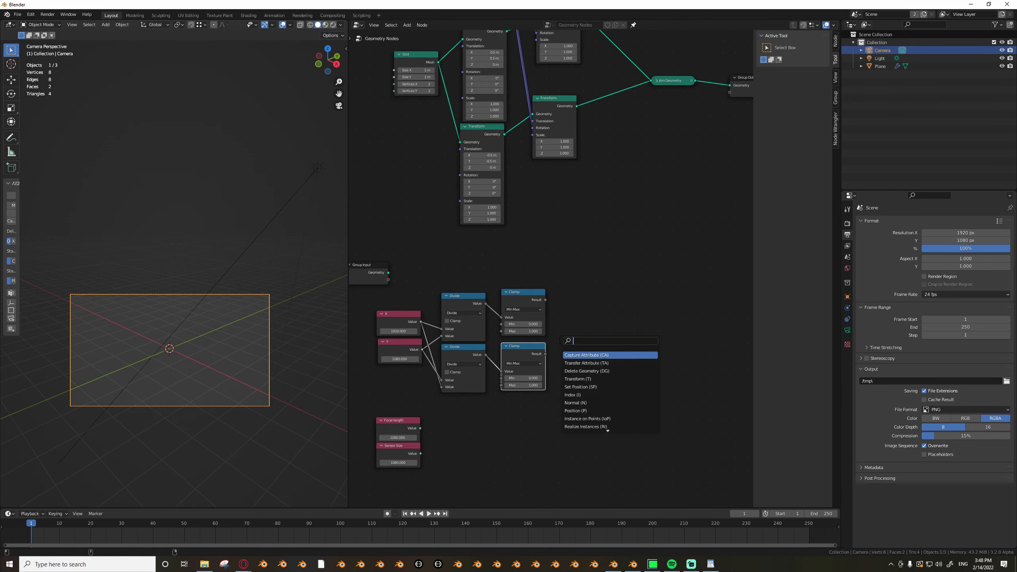
type("co")
key("BackSpace")
key("BackSpace")
type("co")
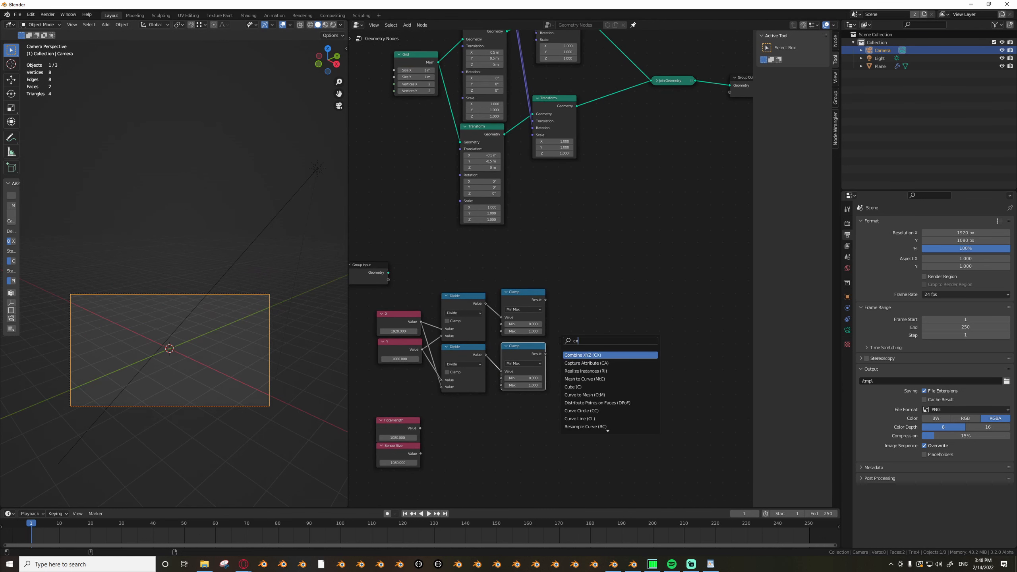
key("Return")
left_click(576, 321)
left_click_drag(546, 299, 583, 347)
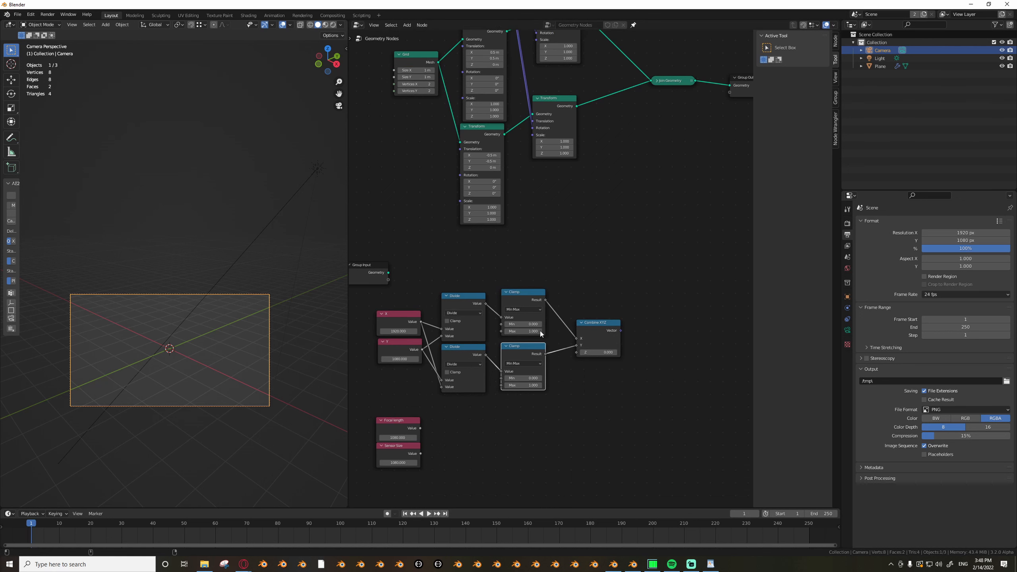
left_click(595, 331)
key("x")
Shift the Focal length and Sensor Size value nodes together slightly further below the X and Y nodes.
scroll(560, 343, "down", 1)
scroll(480, 402, "up", 1)
middle_click_drag(475, 404, 478, 386)
left_click_drag(413, 380, 398, 433)
key("g")
left_click(424, 444)
Duplicate the lower Divide node and place the copy beside the Focal length and Sensor Size nodes.
left_click(470, 353)
middle_click_drag(481, 345, 486, 311)
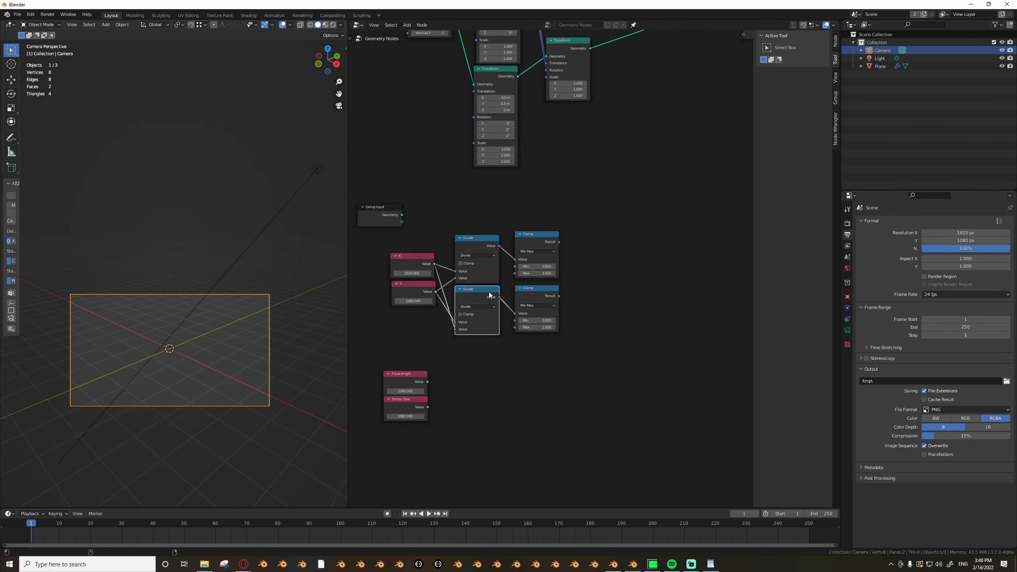
key("shift+d")
left_click(479, 374)
scroll(426, 391, "up", 1)
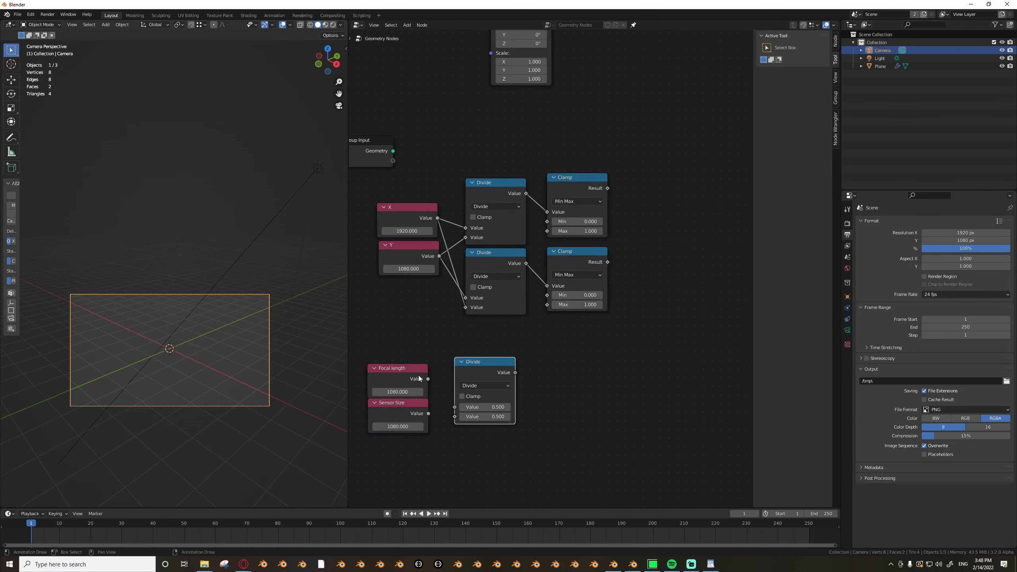
Bring up the camera's lens and sensor settings, leave the camera view and deselect everything in the scene.
left_click(847, 329)
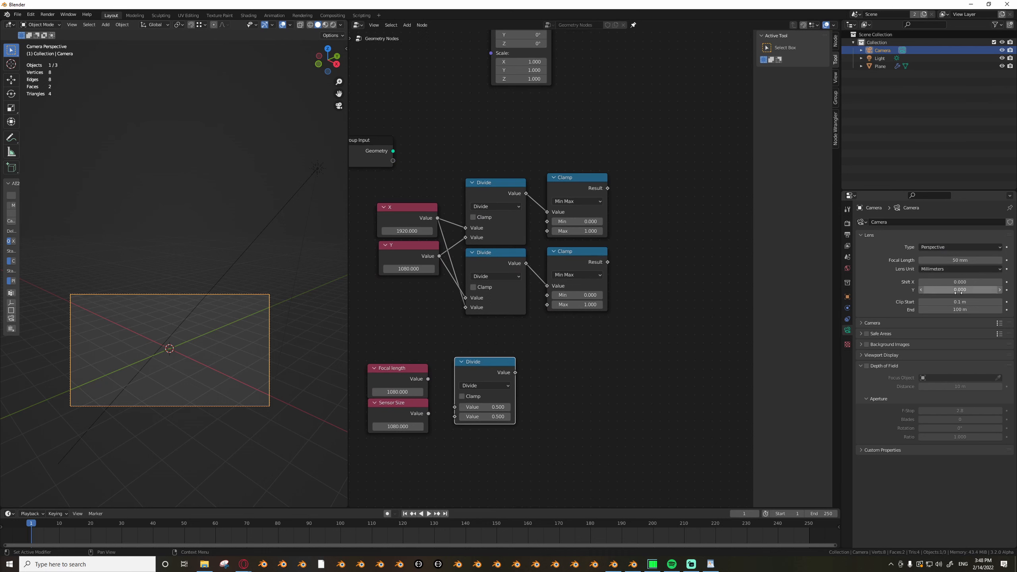
left_click(936, 325)
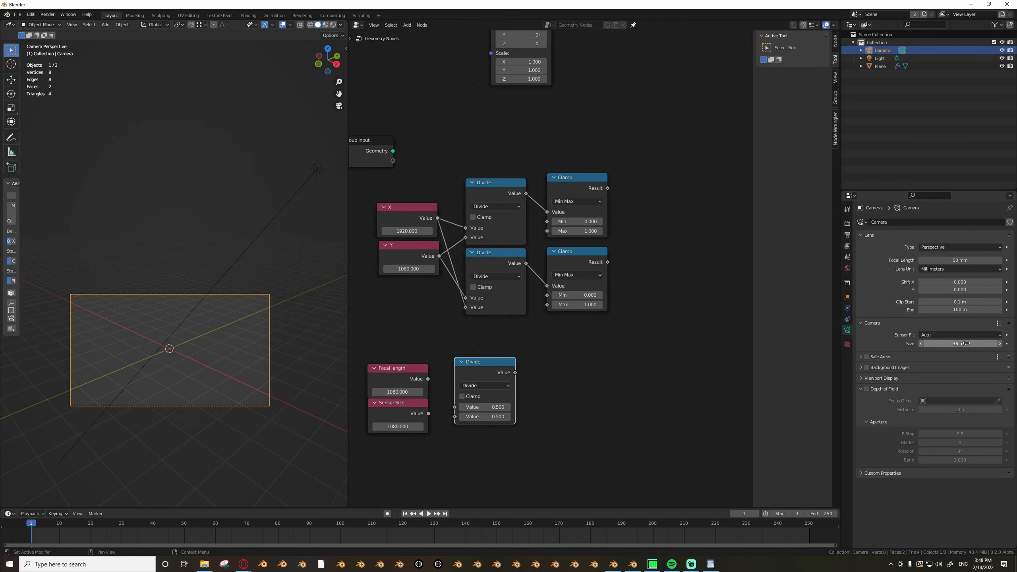
middle_click_drag(185, 351, 231, 351)
scroll(228, 364, "down", 7)
key("alt+a")
Mark the camera's origin point with a freehand annotation in the viewport and erase it.
key("d")
left_click_drag(248, 351, 248, 352)
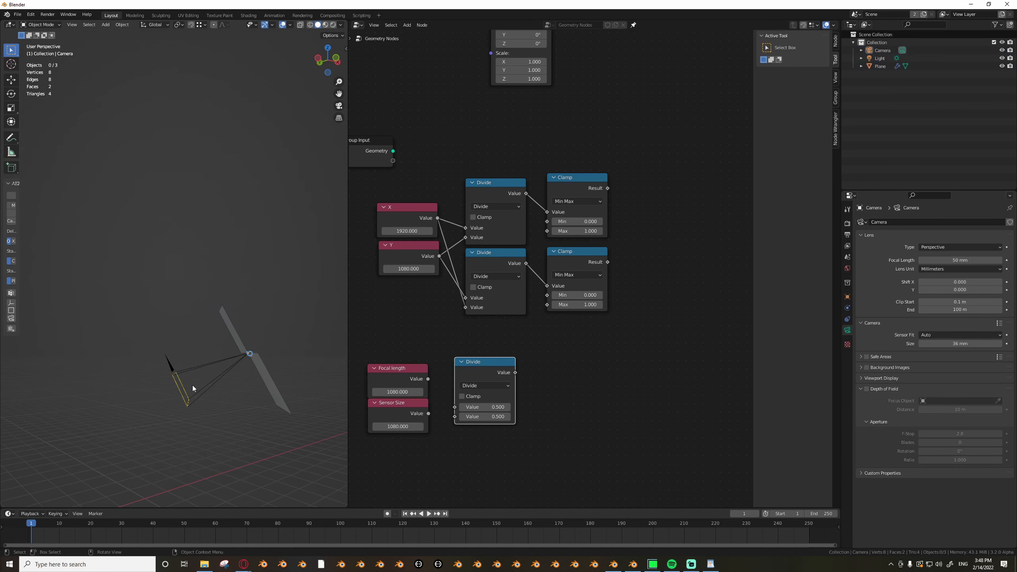
scroll(182, 392, "up", 2)
mouse_move(196, 392)
middle_mouse_down()
mouse_move(184, 388)
mouse_move(191, 378)
middle_mouse_up()
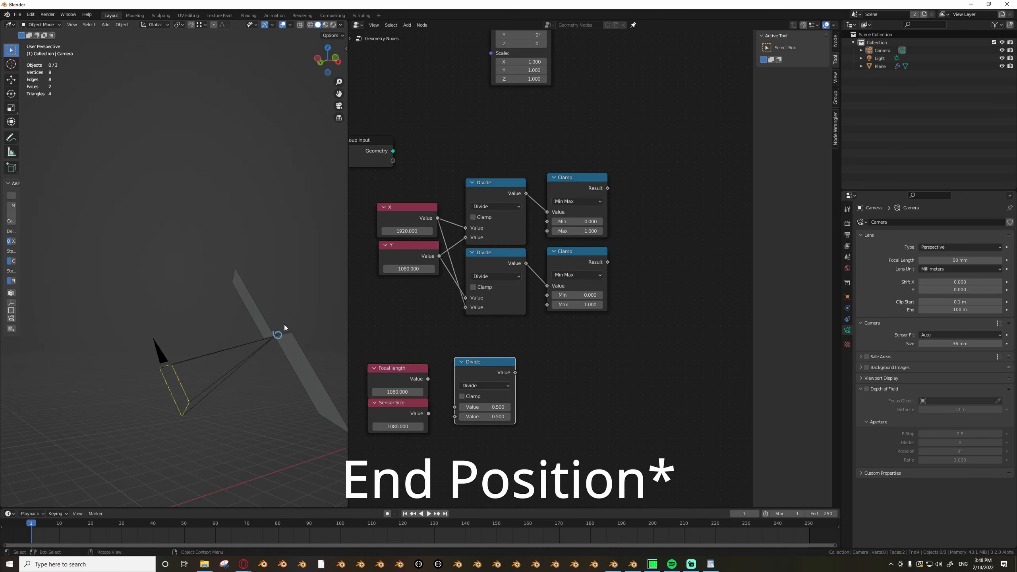
key("d")
left_click_drag(287, 331, 276, 343)
right_click_drag(276, 337, 232, 356)
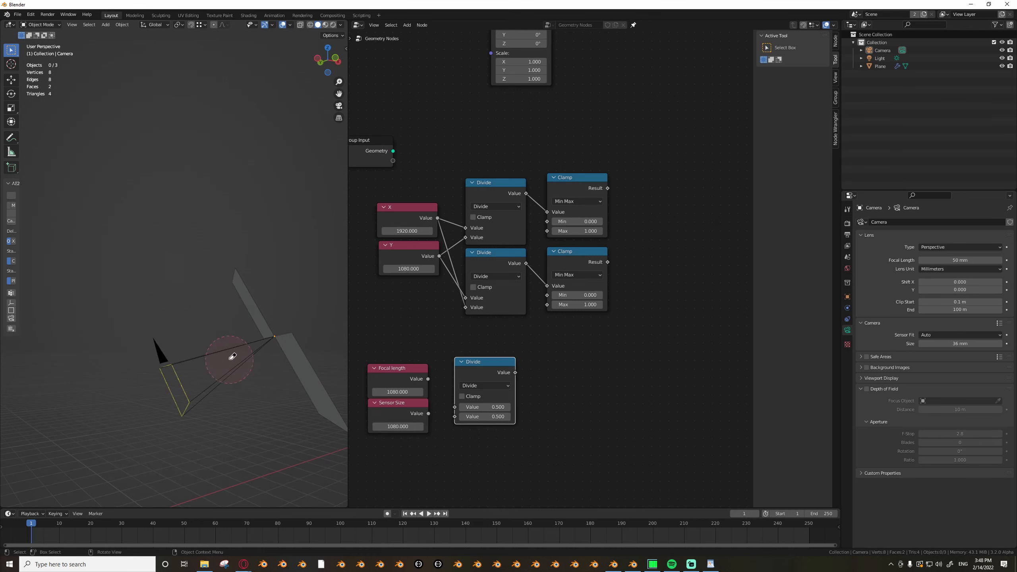
Try a camera focal length of 100 mm and restore it to 50 mm.
left_click(950, 260)
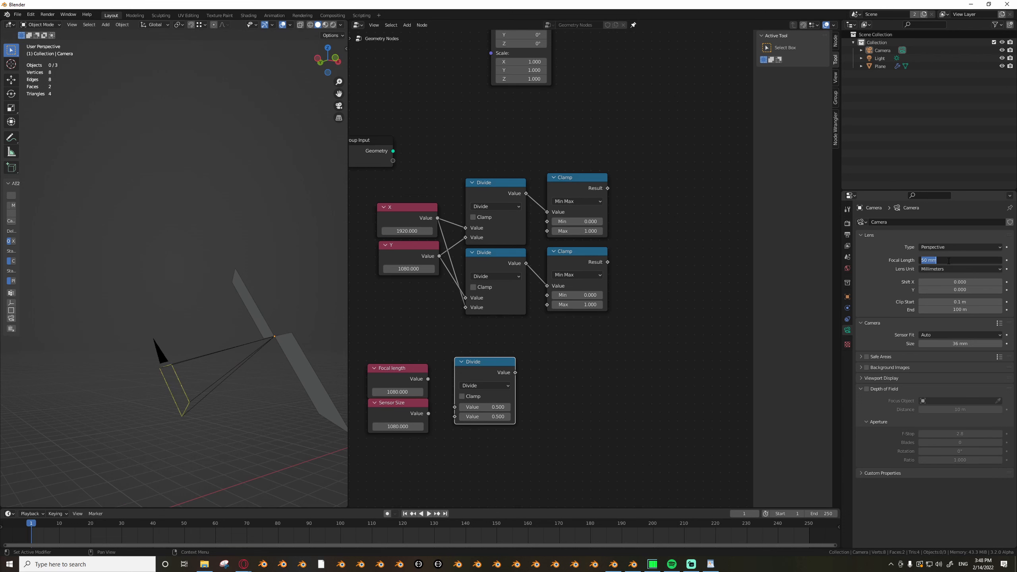
key("Return")
scroll(328, 341, "down", 2)
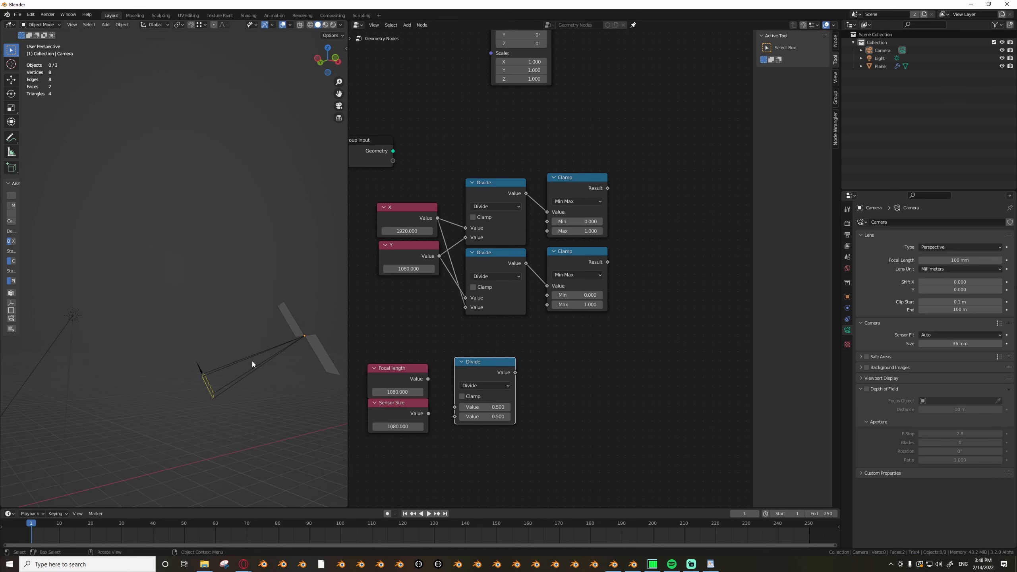
left_click(949, 261)
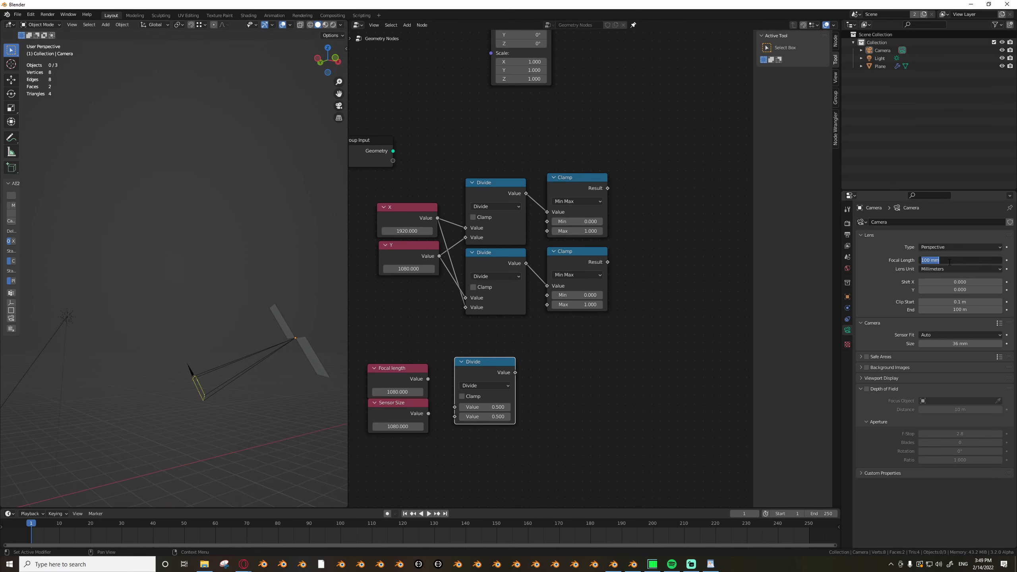
key("Return")
Try halving the camera's sensor size with 36/2 and restore it to 36 mm.
left_click(959, 343)
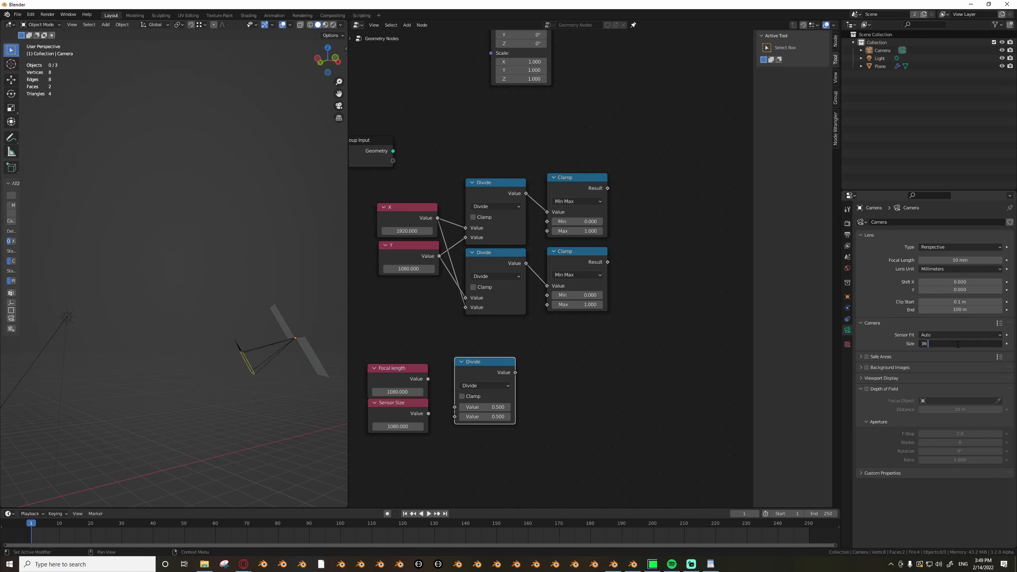
type("36/2")
key("Return")
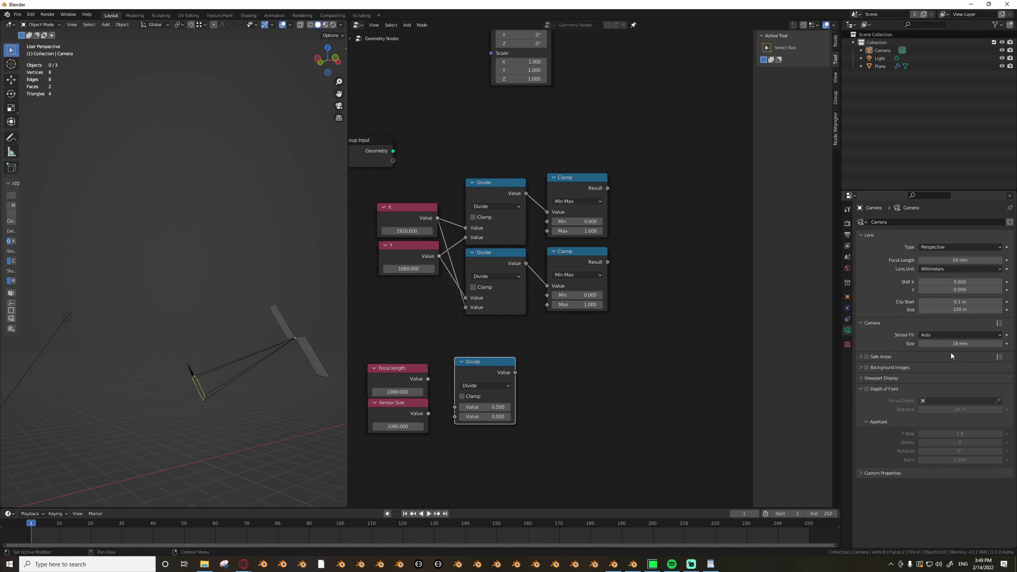
left_click(952, 344)
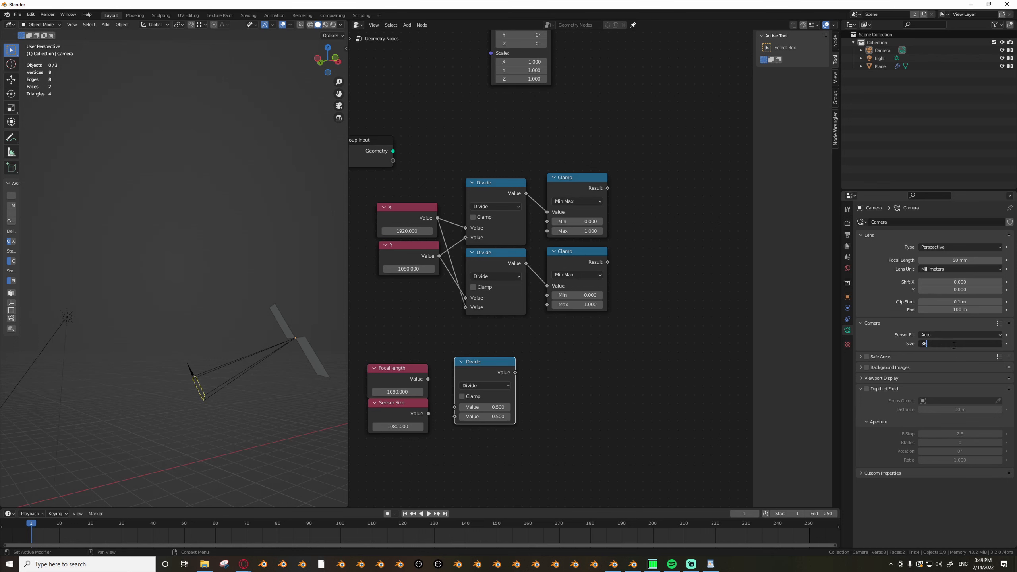
type("36")
key("Return")
Connect the Focal length and Sensor Size values to the first and second inputs of the duplicated Divide node.
left_click_drag(427, 379, 491, 385)
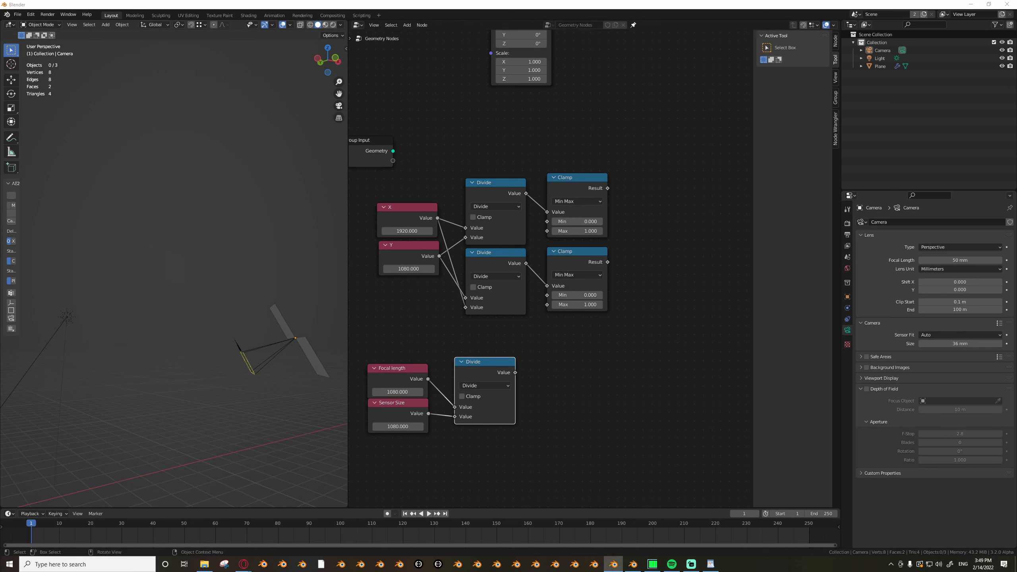
scroll(564, 375, "up", 1)
middle_click_drag(564, 375, 548, 415)
scroll(548, 416, "down", 1)
middle_click_drag(425, 270, 464, 314)
scroll(464, 314, "up", 1)
Sketch freehand arrows from the centre of the camera frame to illustrate its axes and erase them.
middle_click_drag(276, 345, 210, 358)
scroll(240, 350, "up", 7)
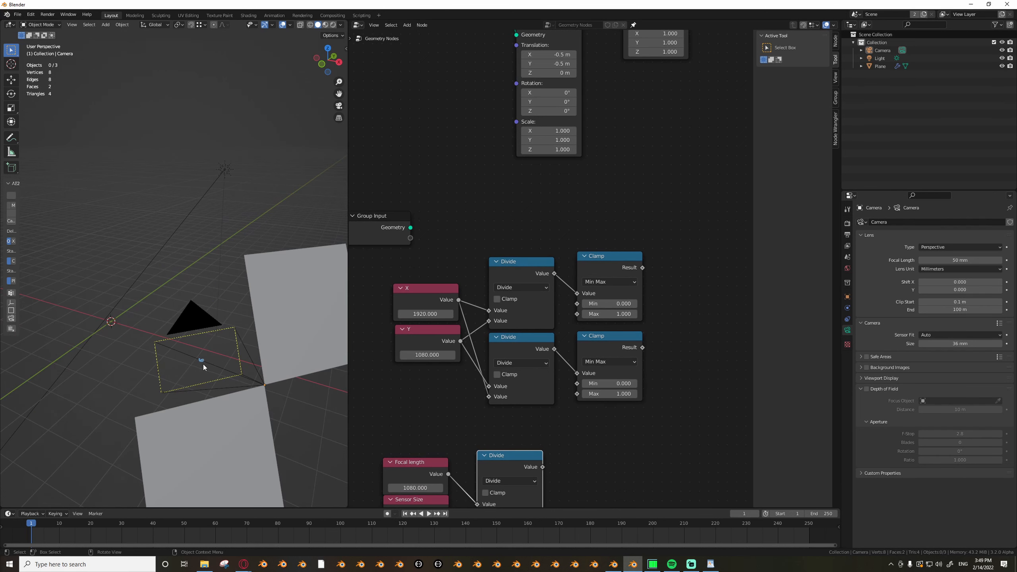
mouse_move(204, 361)
middle_mouse_down()
mouse_move(227, 352)
mouse_move(203, 359)
middle_mouse_up()
left_click_drag(203, 358, 169, 364)
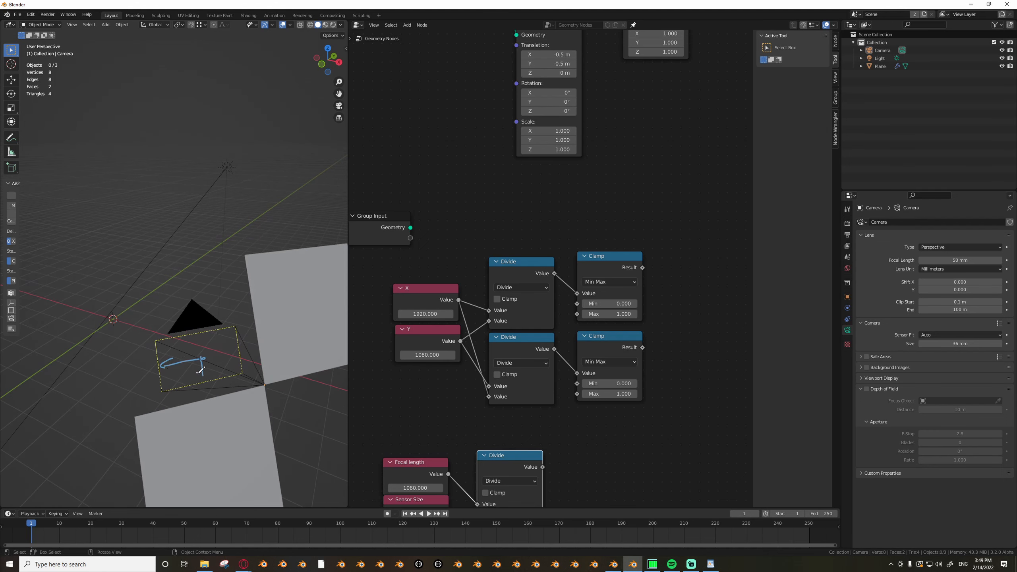
left_click_drag(198, 373, 210, 377)
mouse_move(199, 359)
right_mouse_down()
mouse_move(158, 372)
mouse_move(193, 371)
right_mouse_up()
scroll(212, 345, "down", 6)
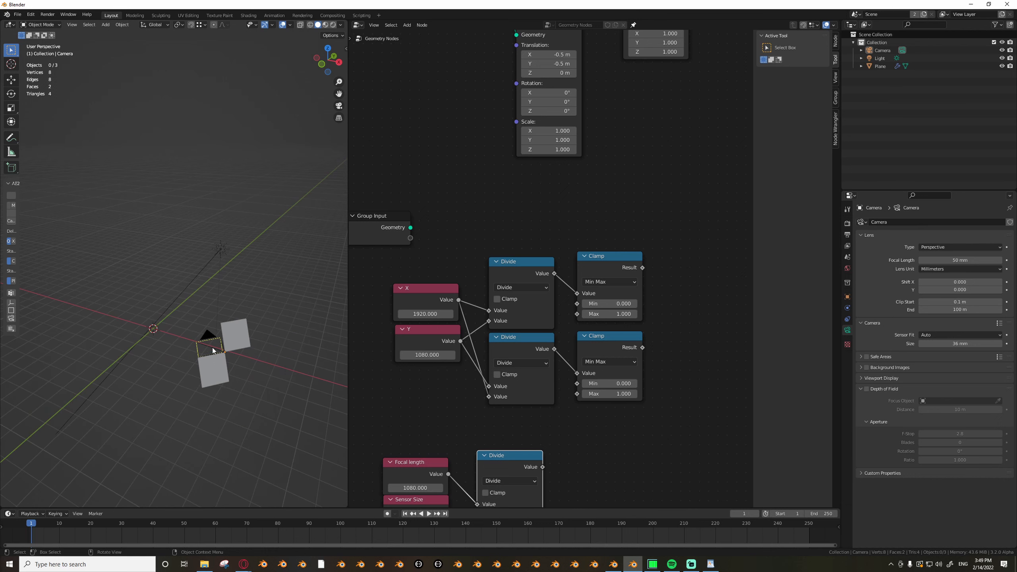
Clear the camera's location and rotation, with its transform values displayed, and deselect everything.
left_click(209, 346)
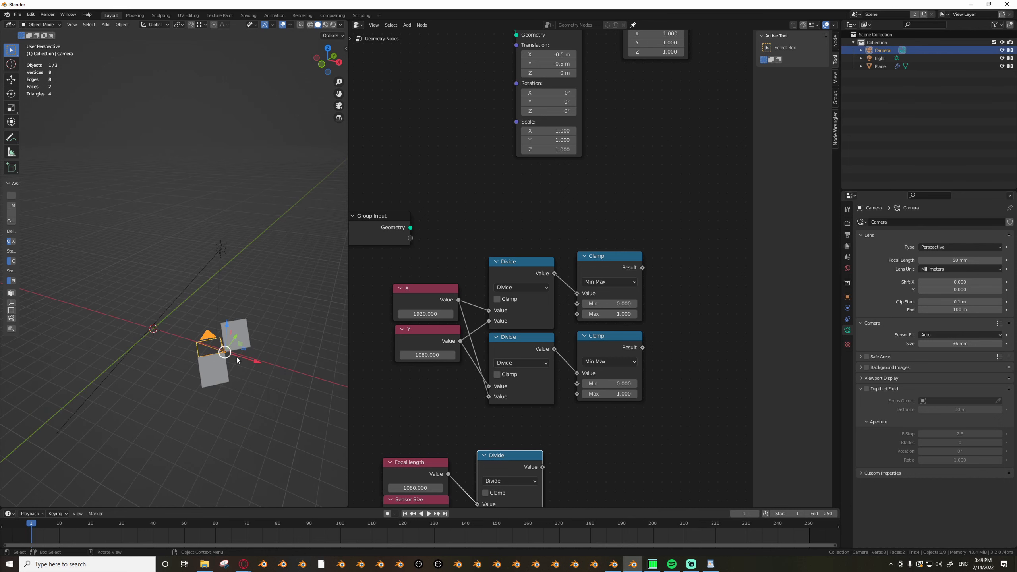
key("alt+g")
middle_click_drag(213, 363, 186, 337)
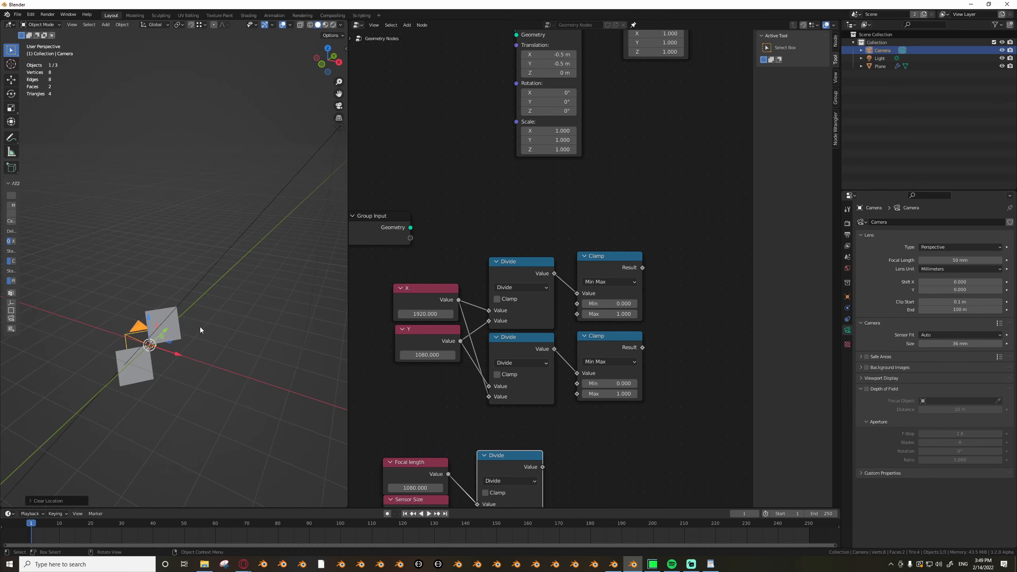
key("n")
key("alt+r")
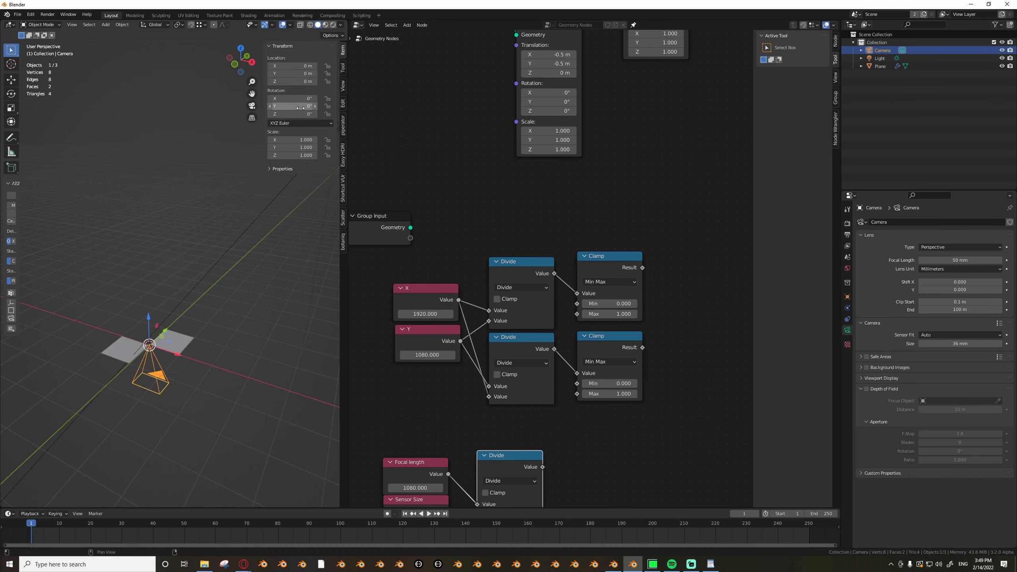
middle_click_drag(177, 339, 170, 336)
scroll(172, 339, "up", 2)
key("a")
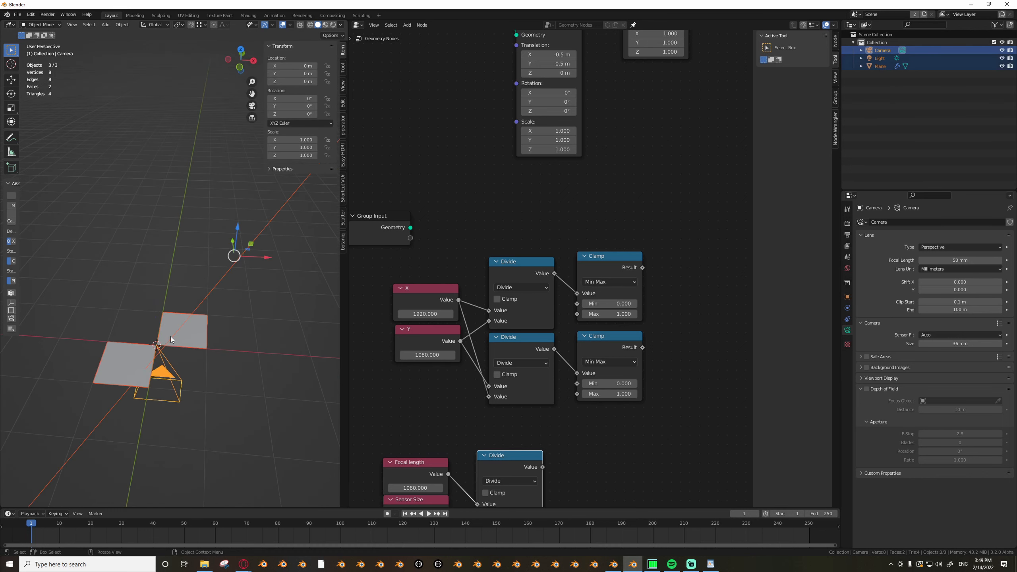
key("a")
Move the Group Output node down beside the Clamp nodes and disconnect it from the Join Geometry node.
scroll(555, 347, "down", 10)
middle_click_drag(698, 207, 582, 285)
scroll(582, 285, "up", 4)
left_click_drag(610, 262, 548, 432)
middle_click_drag(492, 432, 549, 346)
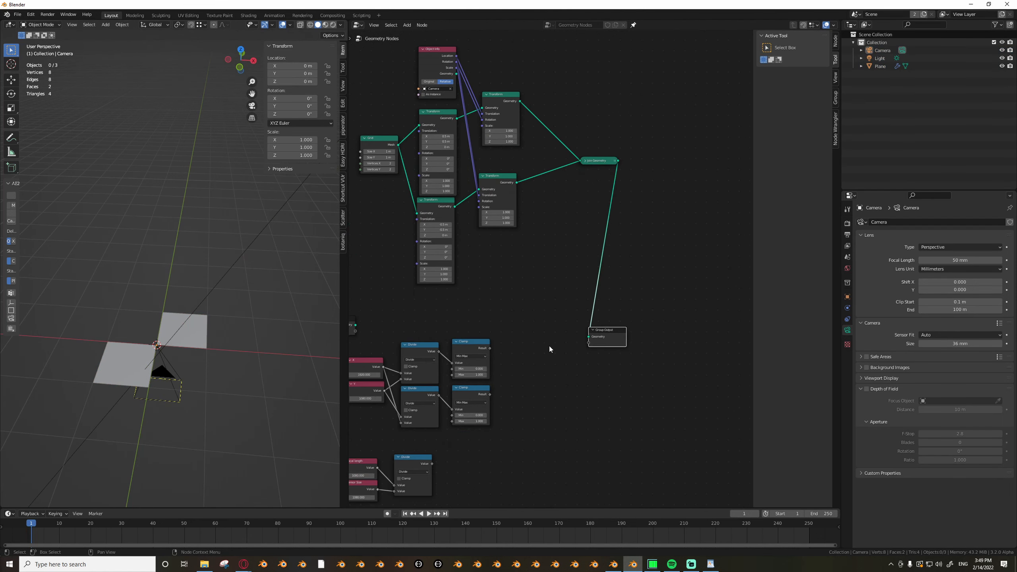
left_click_drag(589, 336, 582, 373)
middle_click_drag(509, 395, 547, 368)
left_click_drag(624, 346, 647, 345)
Add a Mesh Line node below and before the Group Output and set its count to 1.
key("Tab")
type("mesh")
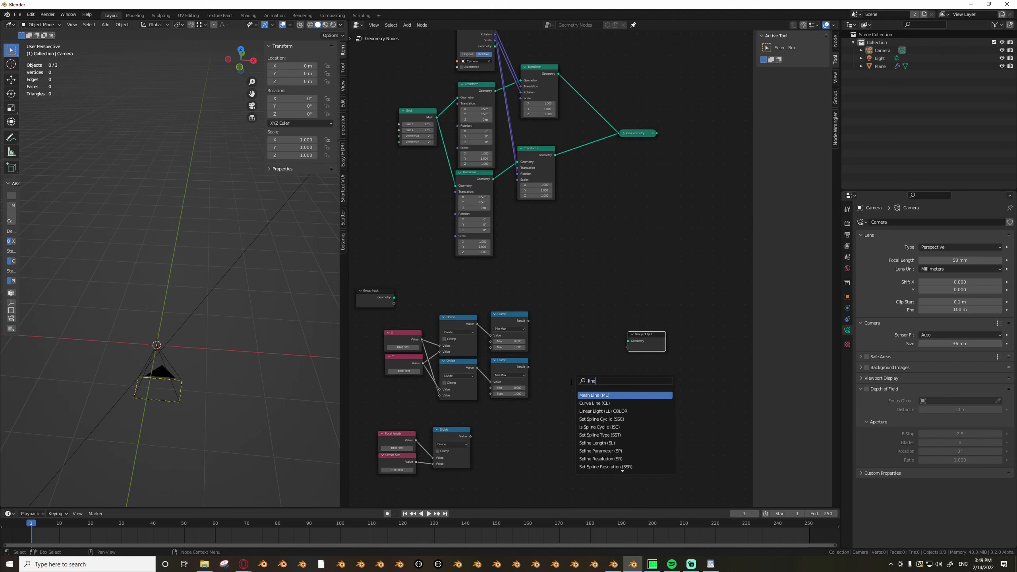
left_click(593, 412)
left_click(598, 412)
scroll(599, 406, "up", 4)
double_click(599, 405)
type("1")
key("Return")
scroll(640, 387, "up", 1)
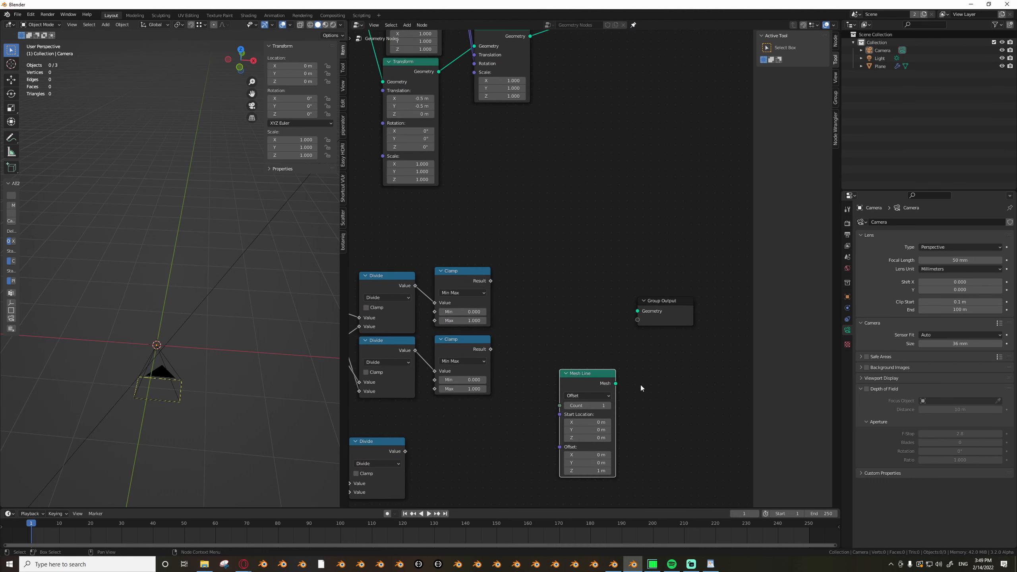
Move the Group Output further away and add a Mesh to Points node between it and the Mesh Line.
left_click_drag(656, 320, 729, 363)
middle_click_drag(704, 375, 658, 349)
scroll(583, 367, "up", 1)
key("Tab")
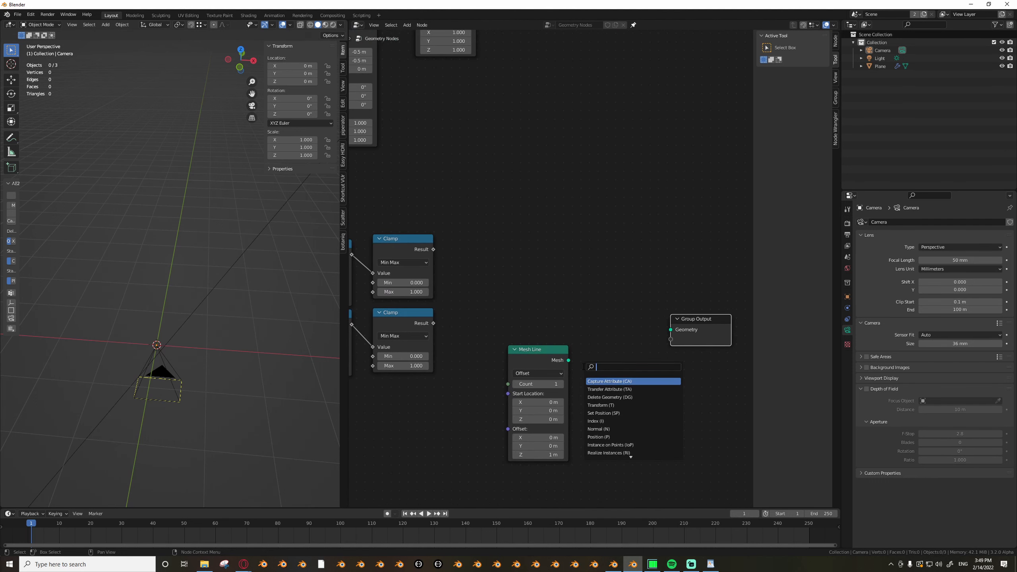
type("mesh to")
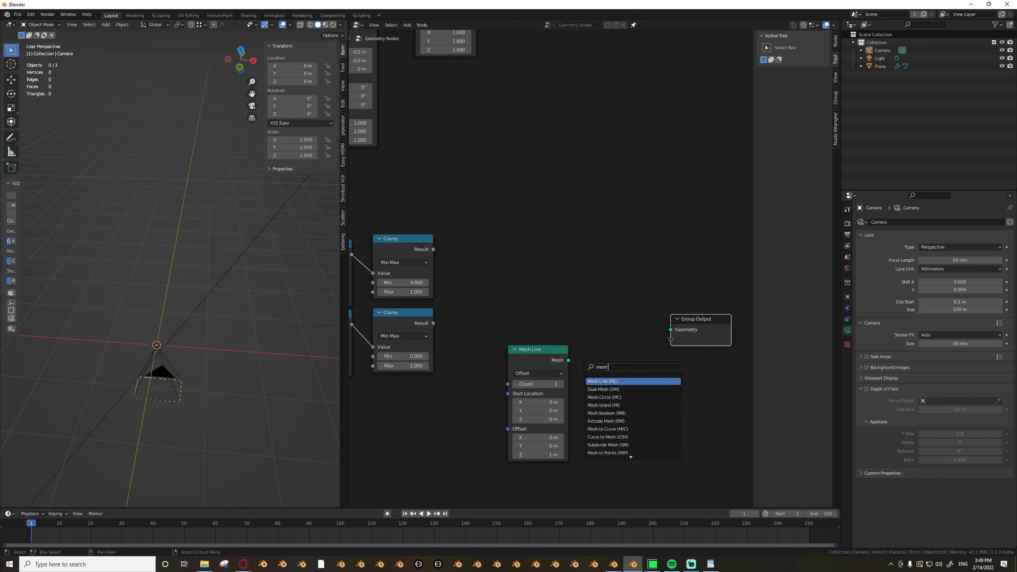
key("Down")
key("Down")
key("Return")
left_click(584, 367)
Connect the Mesh Line to the Mesh to Points node and feed its points into the Group Output.
left_click_drag(568, 360, 583, 403)
left_click_drag(547, 352, 517, 374)
left_click_drag(644, 380, 671, 330)
middle_click_drag(707, 333, 625, 335)
left_click_drag(625, 335, 660, 346)
Increase the Mesh to Points radius to 0.18 m.
scroll(179, 352, "up", 1)
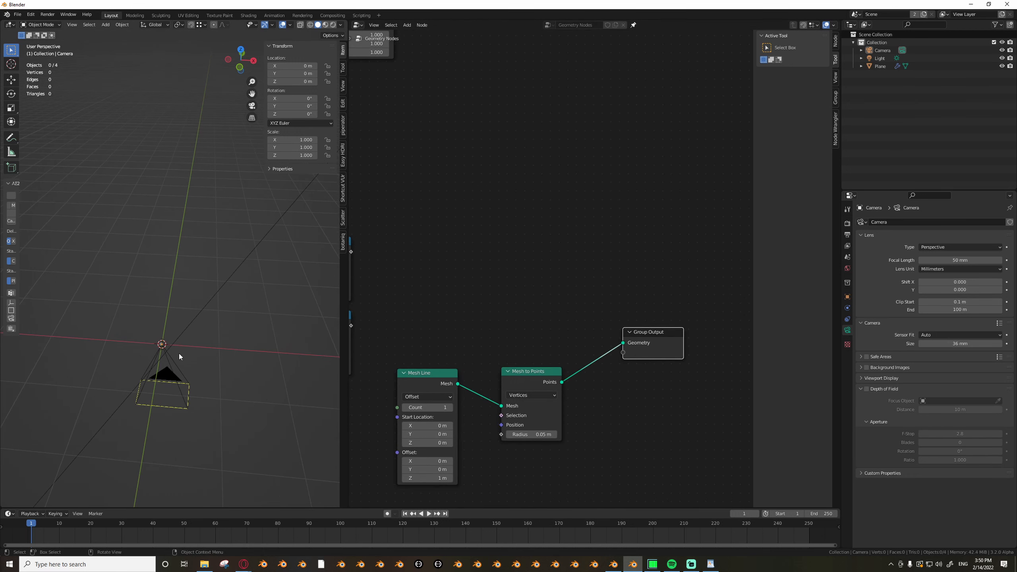
left_click_drag(536, 434, 556, 435)
middle_click_drag(173, 374, 151, 356)
Insert a Transform node on the link between Mesh to Points and the Group Output.
left_click_drag(648, 344, 675, 354)
key("Tab")
type("tr")
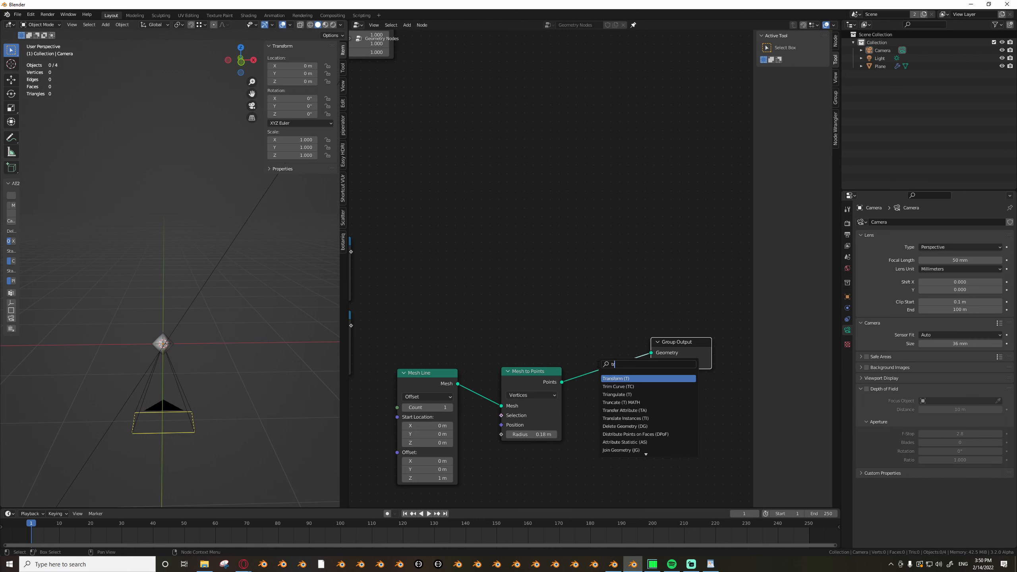
key("BackSpace")
key("Return")
left_click(597, 359)
Focus the viewport on the camera and trace temporary freehand strokes between its origin point and its frame.
middle_click_drag(160, 363, 177, 293)
left_click(185, 390)
key("KP_Decimal")
key("a")
key("a")
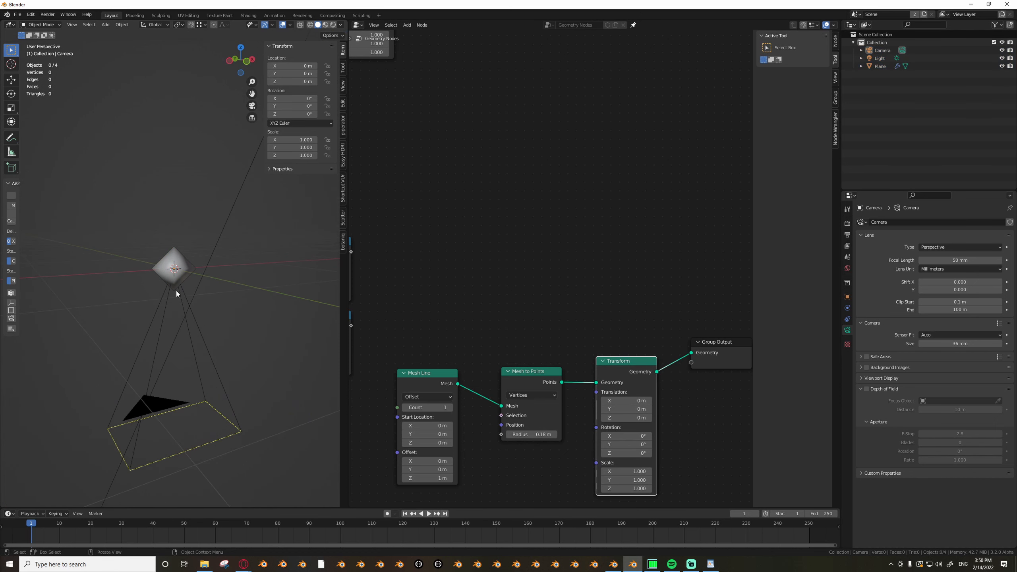
left_click_drag(179, 268, 104, 431)
left_click_drag(134, 473, 130, 480)
left_click_drag(92, 434, 175, 258)
left_click_drag(219, 402, 124, 478)
Add a Combine XYZ node and place it between the Clamp nodes and the Transform node chain.
scroll(670, 325, "down", 3)
scroll(649, 385, "up", 2)
scroll(526, 373, "down", 6)
middle_click_drag(606, 363, 617, 344)
key("Tab")
type("co")
key("Return")
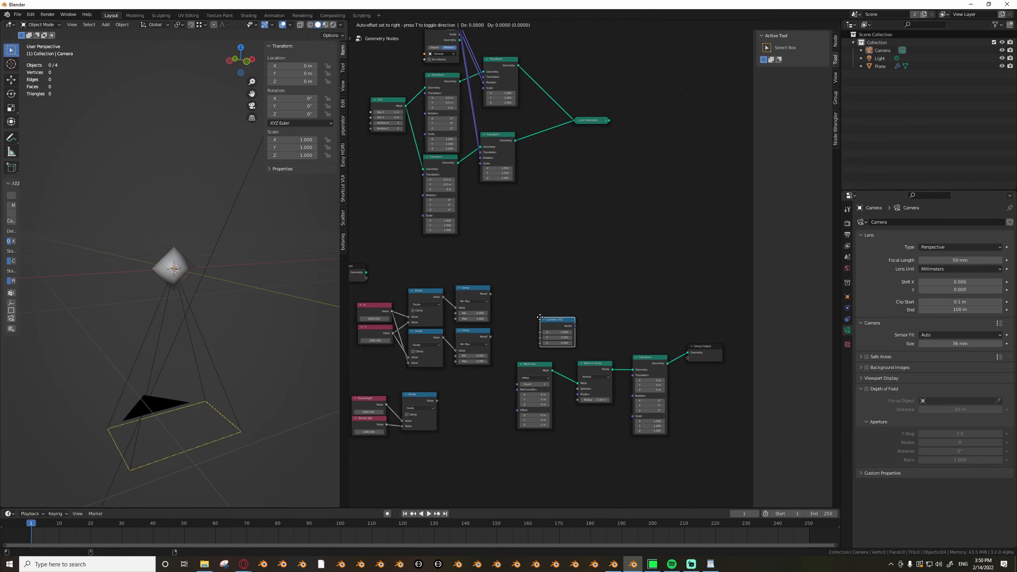
left_click(519, 298)
scroll(410, 288, "up", 2)
left_click_drag(520, 295, 555, 276)
left_click(535, 251)
scroll(526, 261, "down", 1)
Sketch freehand arrows from the centre of the camera frame along its two axes and select the lower Clamp node.
middle_click_drag(265, 395, 183, 391)
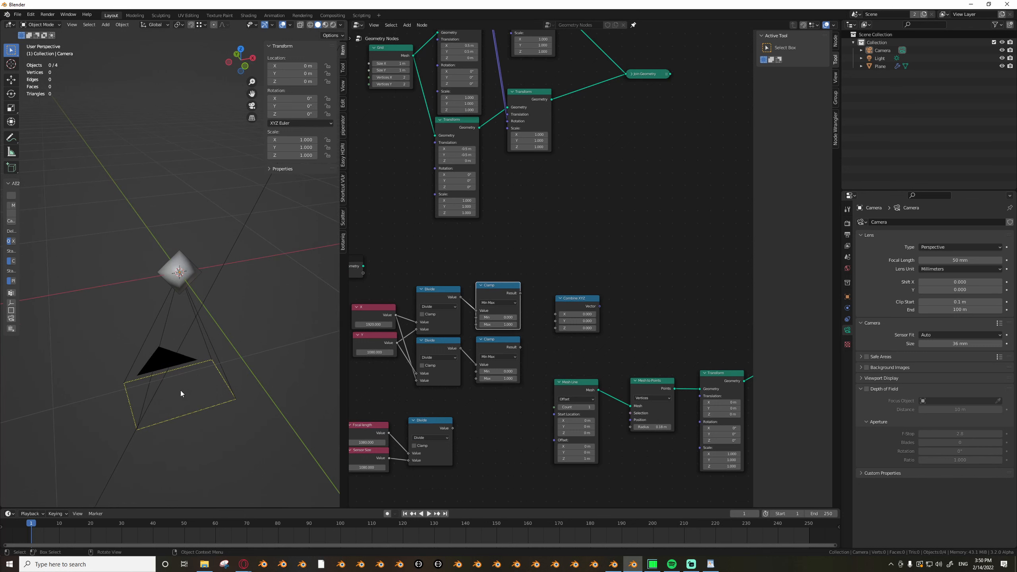
left_click_drag(181, 389, 135, 402)
middle_click_drag(151, 406, 145, 407)
left_click(514, 351)
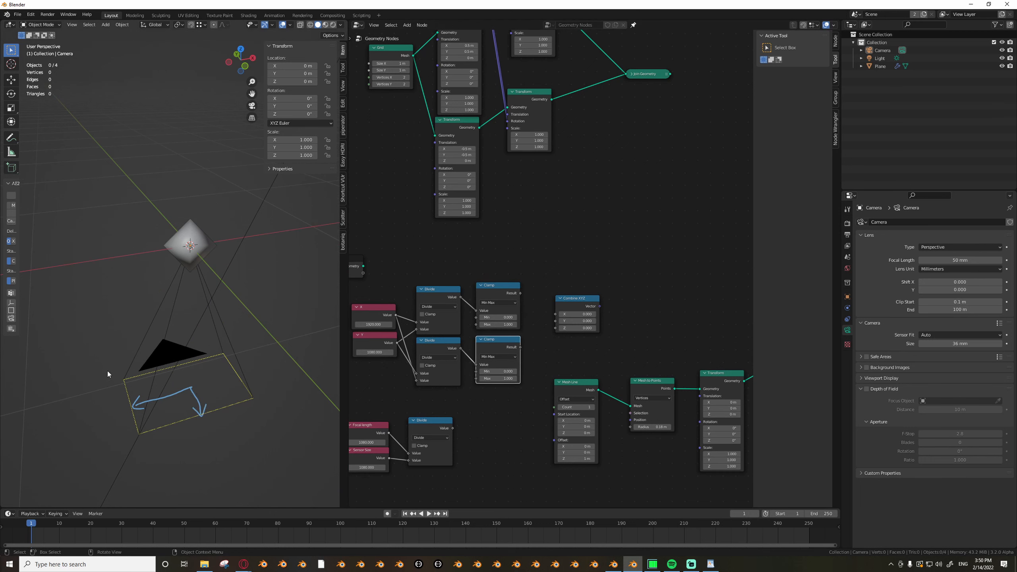
Connect the upper Clamp result to the X input and the lower Clamp result to the Y input of Combine XYZ.
left_click_drag(520, 293, 555, 314)
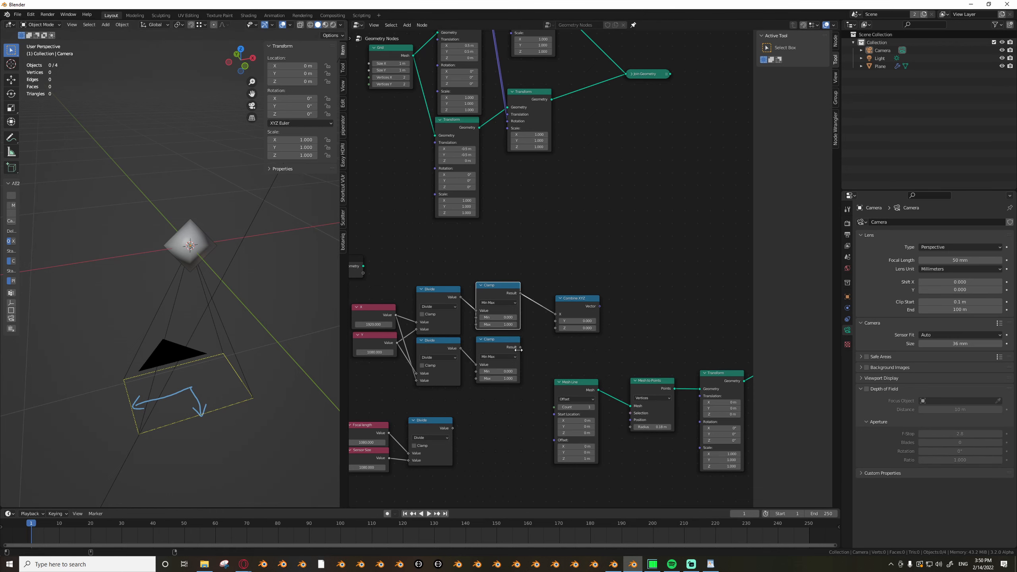
left_click_drag(520, 346, 578, 304)
middle_click_drag(641, 303, 591, 309)
scroll(590, 311, "down", 3)
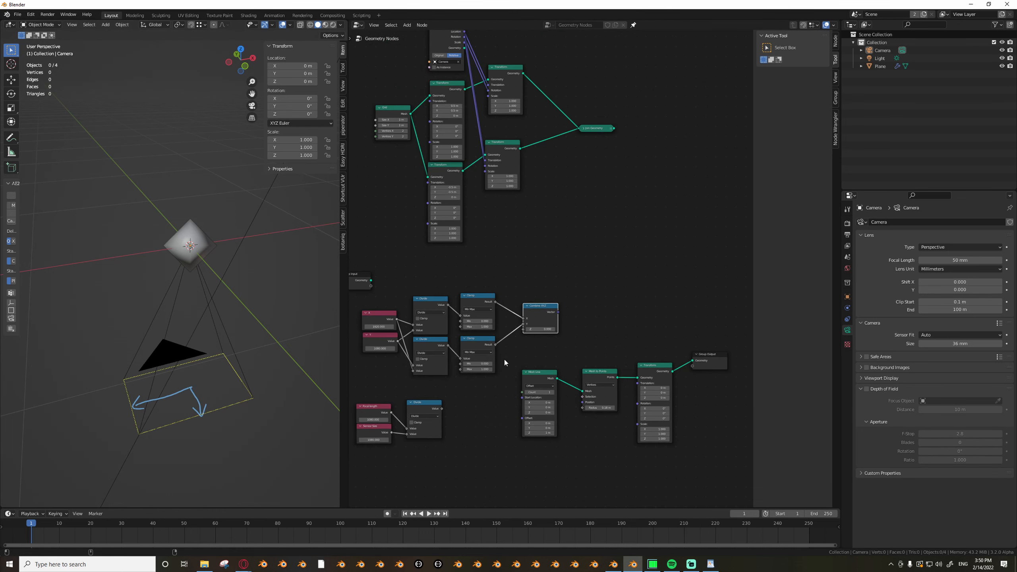
Trace a temporary stroke along the camera's depth axis and connect the focal length and sensor size Divide result to Combine XYZ's Z input.
scroll(442, 412, "up", 2)
middle_click_drag(440, 410, 476, 406)
left_click(461, 402)
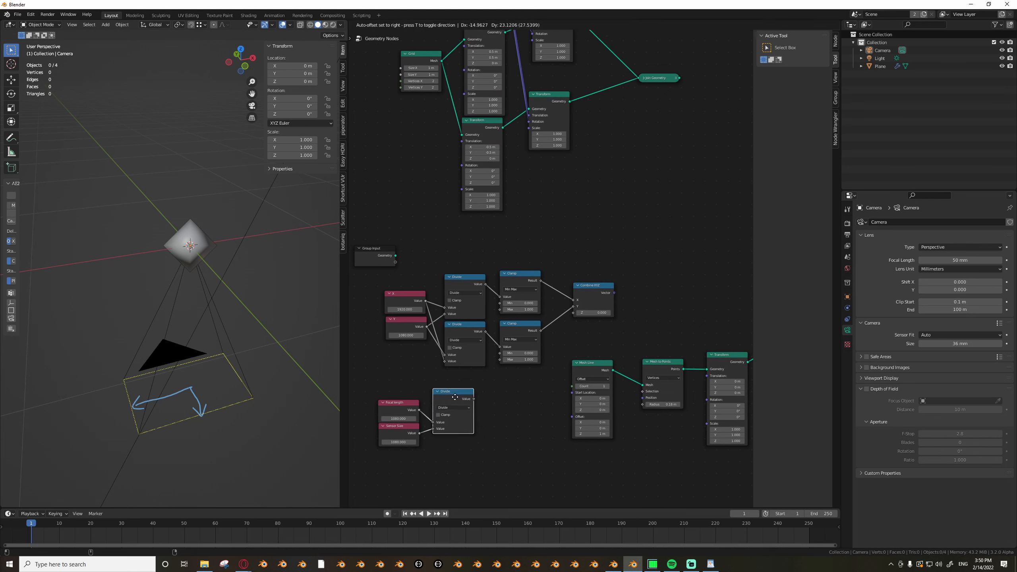
scroll(457, 383, "up", 1)
left_click(409, 414)
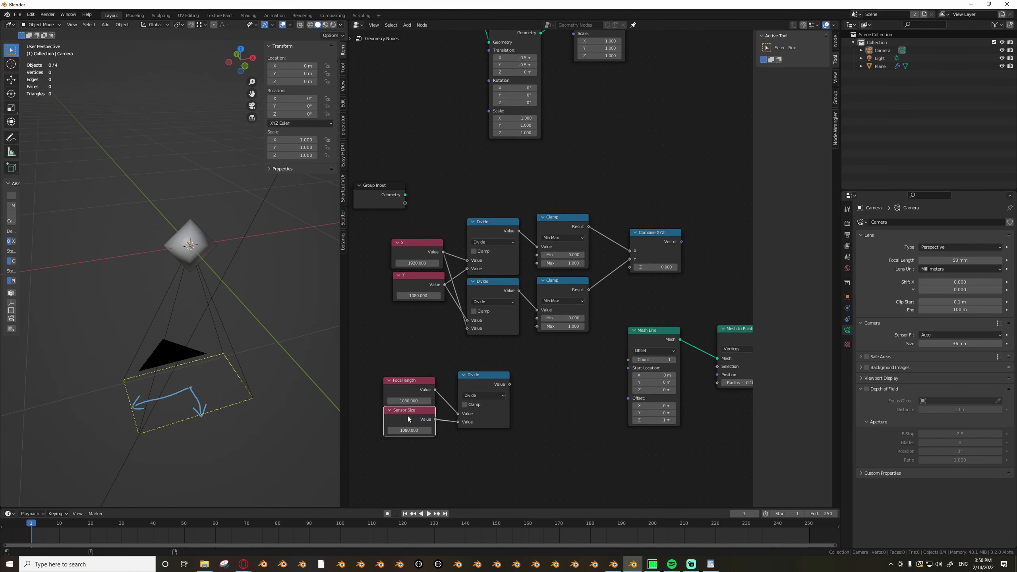
middle_click_drag(232, 349, 199, 297)
left_click_drag(190, 256, 191, 315)
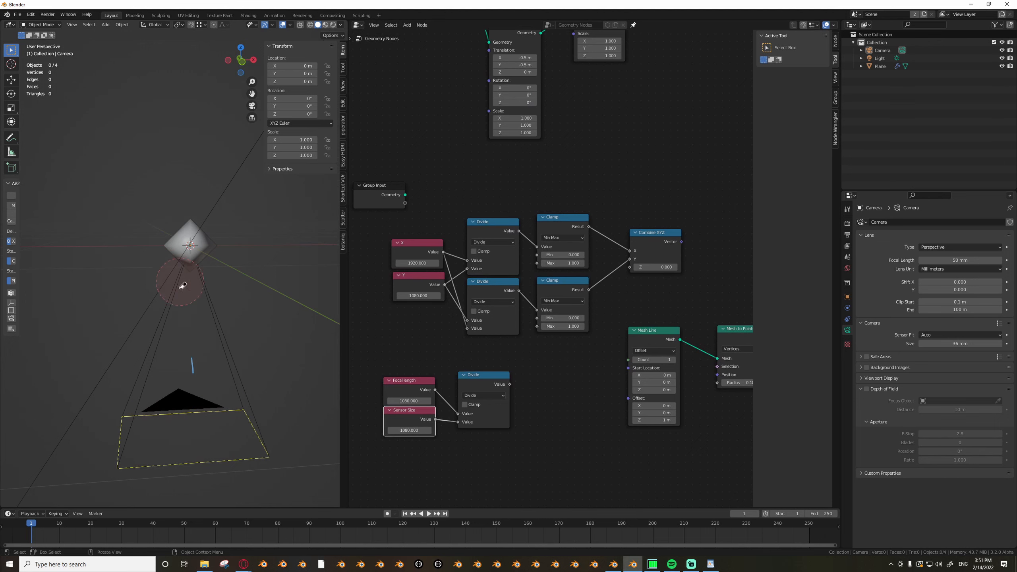
left_click_drag(510, 384, 631, 268)
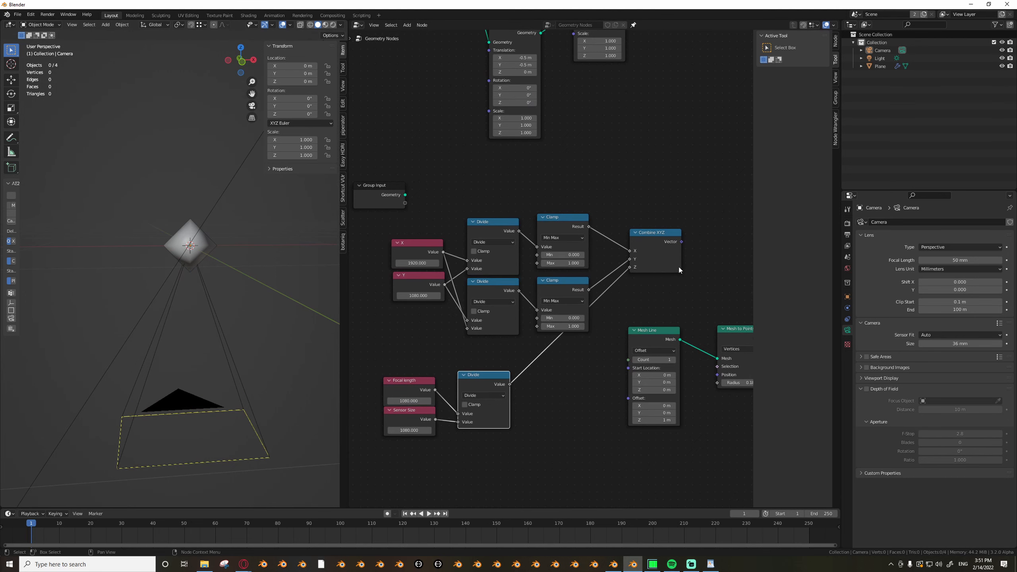
Feed the Combine XYZ vector into the Translation input of the Transform node after Mesh to Points.
middle_click_drag(673, 257, 520, 293)
scroll(521, 291, "down", 3)
left_click_drag(525, 282, 618, 365)
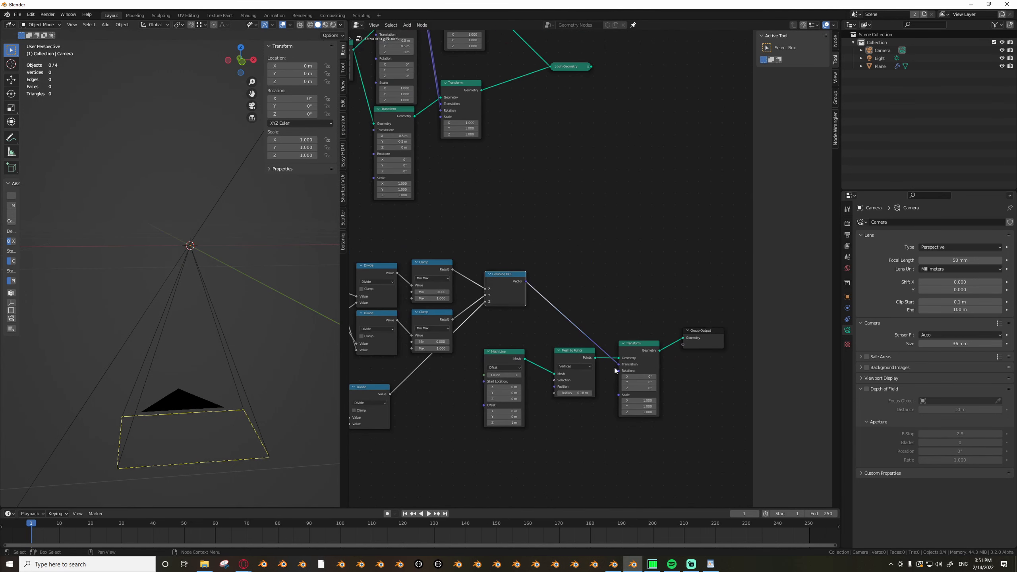
scroll(248, 303, "down", 5)
mouse_move(230, 319)
middle_mouse_down()
mouse_move(240, 324)
mouse_move(240, 307)
mouse_move(207, 336)
mouse_move(235, 336)
middle_mouse_up()
Shift the focal length and sensor size group, and move Combine XYZ and the output chain away from the Clamp nodes to make room.
middle_click_drag(358, 422, 441, 403)
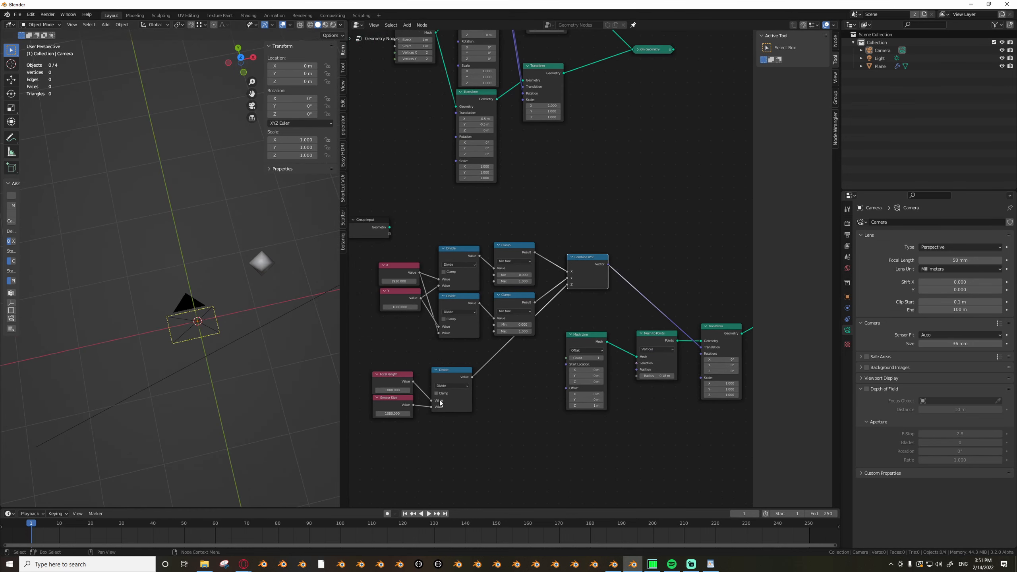
left_click_drag(386, 430, 473, 370)
key("g")
left_click(490, 370)
middle_click_drag(662, 330, 494, 343)
scroll(493, 343, "down", 1)
left_click_drag(432, 324, 642, 403)
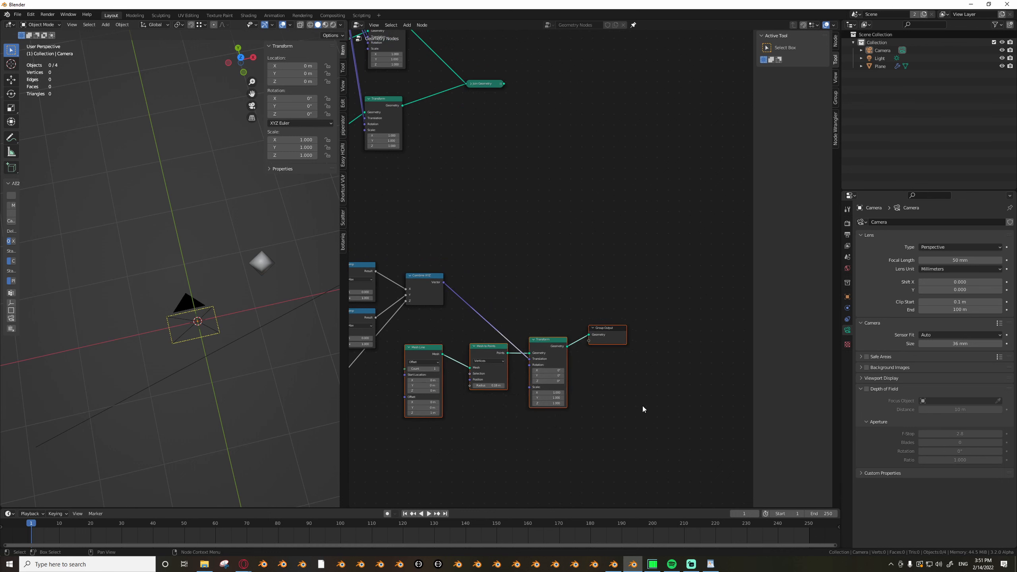
key("g")
left_click(703, 406)
left_click_drag(432, 280, 471, 291)
middle_click_drag(437, 307, 514, 324)
Insert a Multiply node with value -1 between the focal length Divide node and Combine XYZ's Z input.
key("Tab")
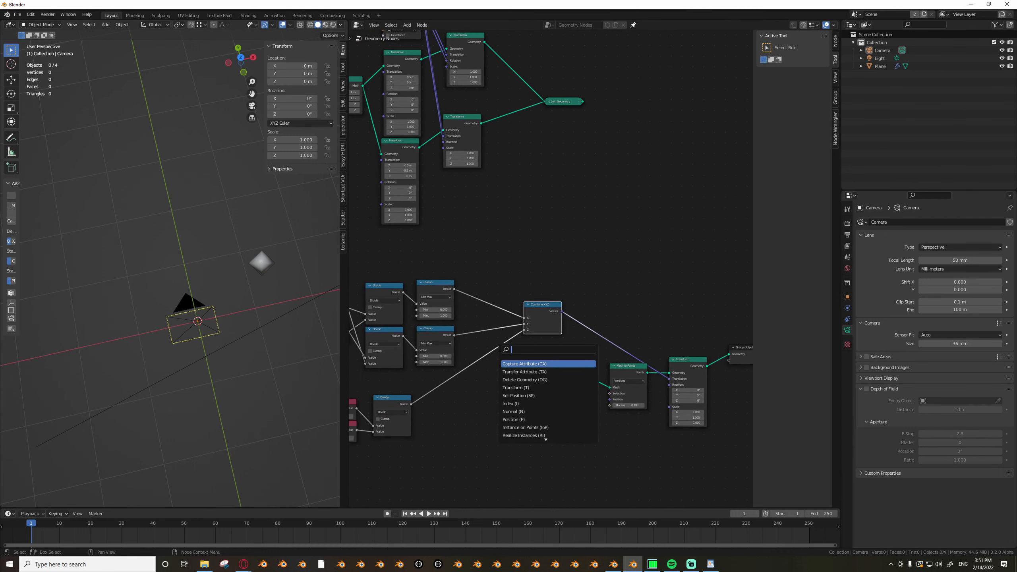
type("multiply")
key("Return")
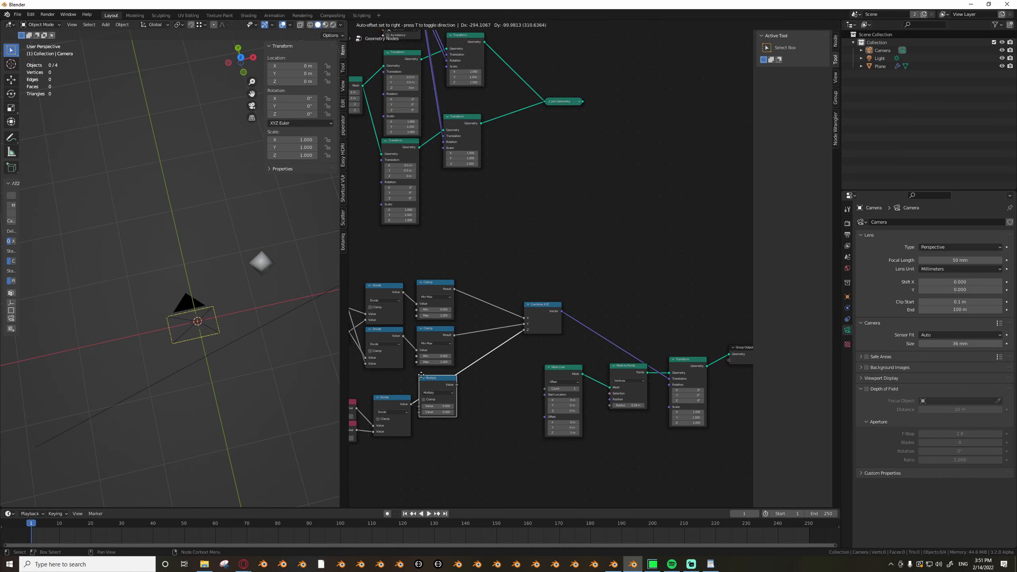
left_click(437, 379)
left_click(454, 415)
type("-1")
key("Return")
Duplicate the Multiply node onto the lower Clamp's link to Combine XYZ and turn the copy into a Divide by 2.
middle_click_drag(180, 289, 168, 320)
key("shift+d")
left_click(487, 329)
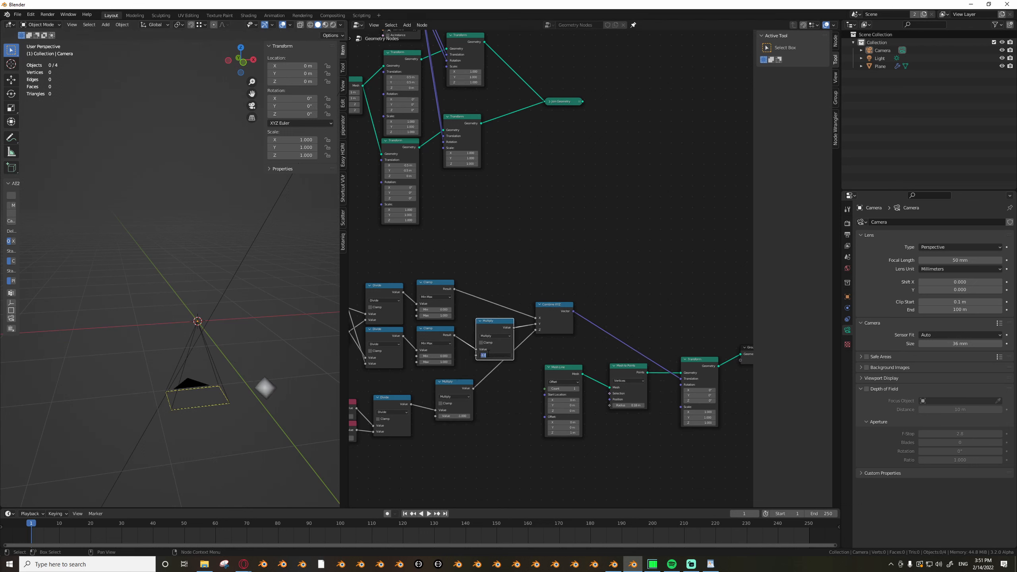
type("2")
key("Return")
scroll(492, 336, "down", 1, "ctrl")
Duplicate the Divide-by-2 node onto the link between the upper Clamp and Combine XYZ's X input.
key("shift+d")
left_click(493, 293)
middle_click_drag(189, 375, 230, 396)
scroll(576, 336, "up", 3)
middle_click_drag(576, 336, 672, 306)
scroll(672, 306, "down", 1)
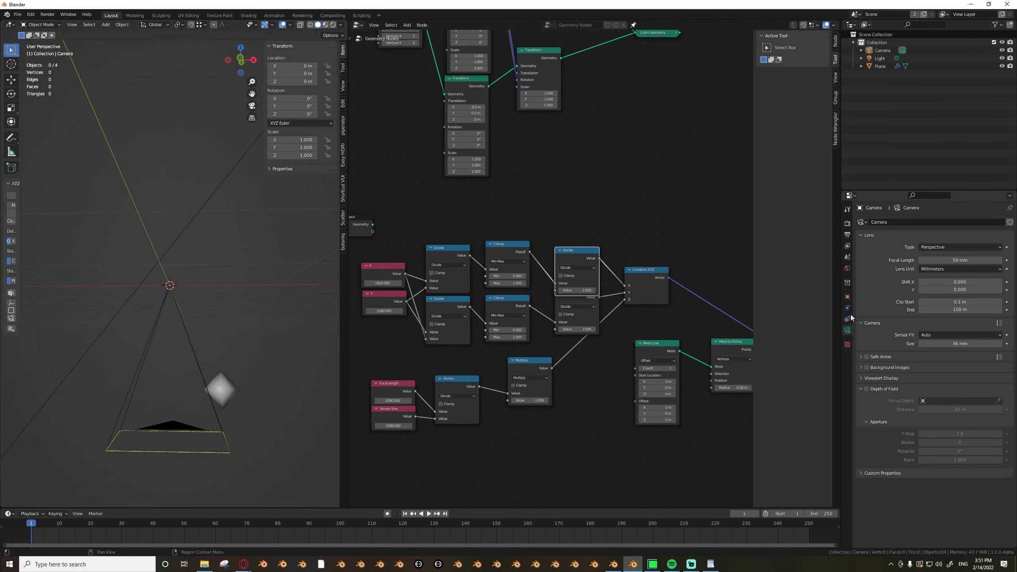
Set the Focal length value node to 50 and the Sensor Size value node to 36.
scroll(424, 411, "up", 1)
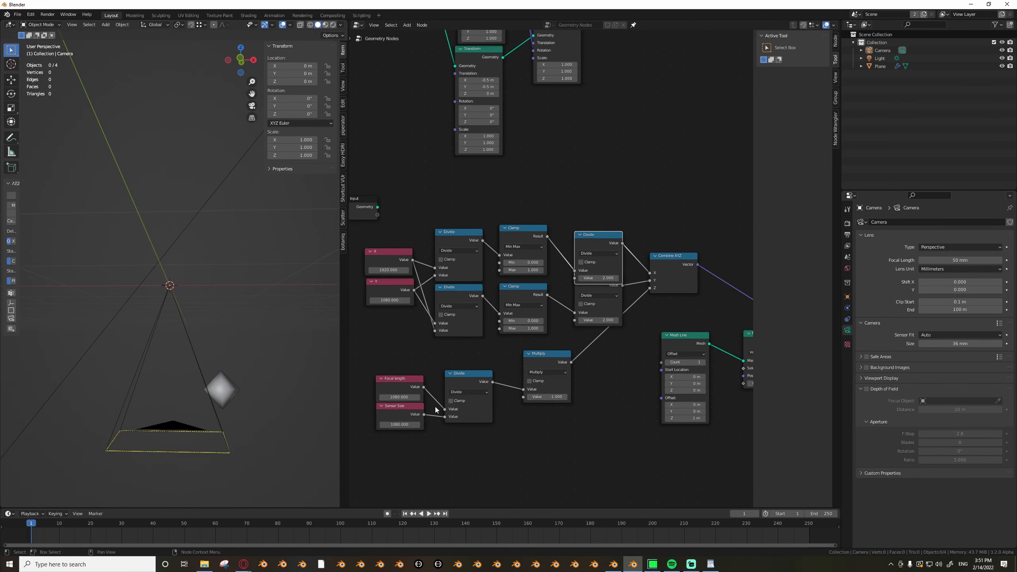
scroll(406, 400, "up", 2)
double_click(465, 402)
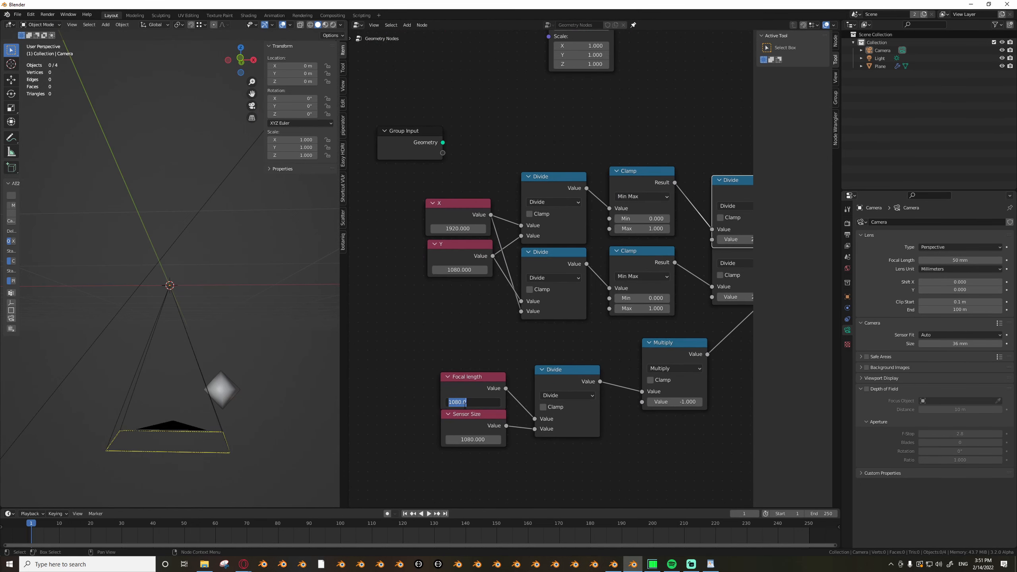
type("50")
key("Return")
double_click(469, 439)
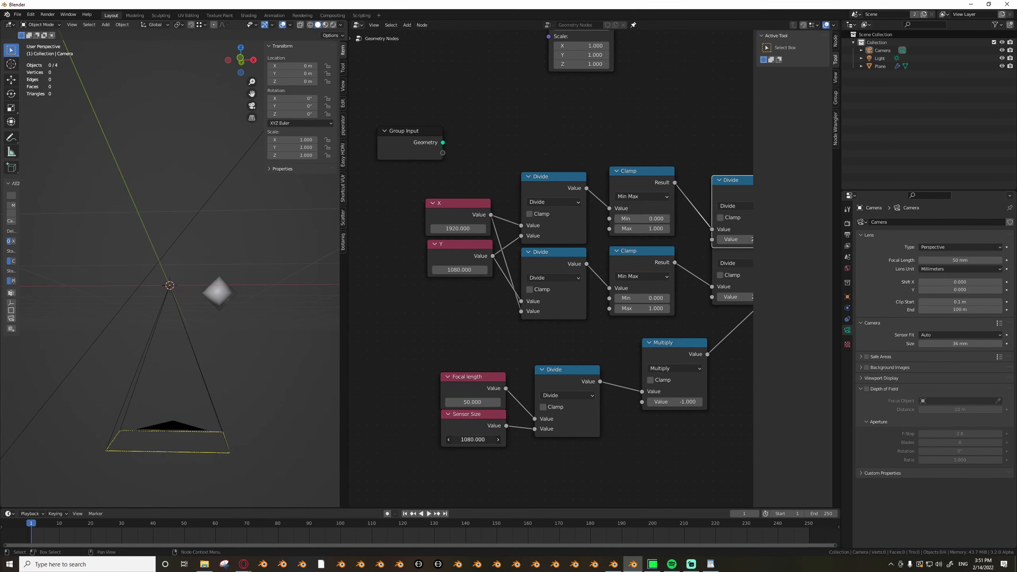
type("36")
key("Return")
Examine the point's position relative to the corner of the camera frame, marking it with a temporary freehand stroke.
middle_click_drag(184, 367, 183, 413)
scroll(211, 362, "up", 2)
middle_click_drag(211, 362, 213, 371)
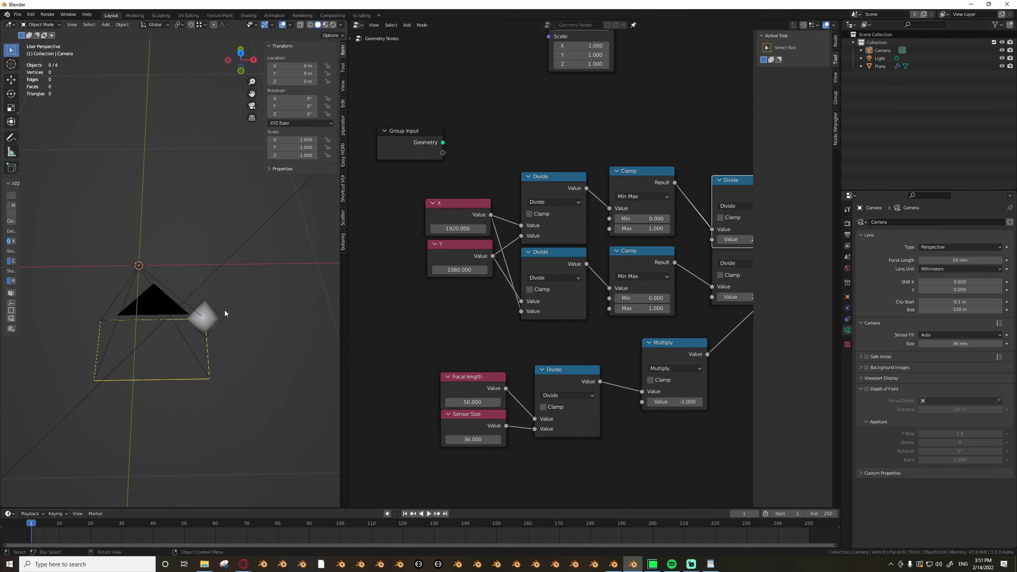
mouse_move(222, 299)
left_mouse_down()
mouse_move(217, 278)
mouse_move(203, 305)
left_mouse_up()
right_click_drag(202, 305, 235, 305)
middle_click_drag(232, 300, 198, 369)
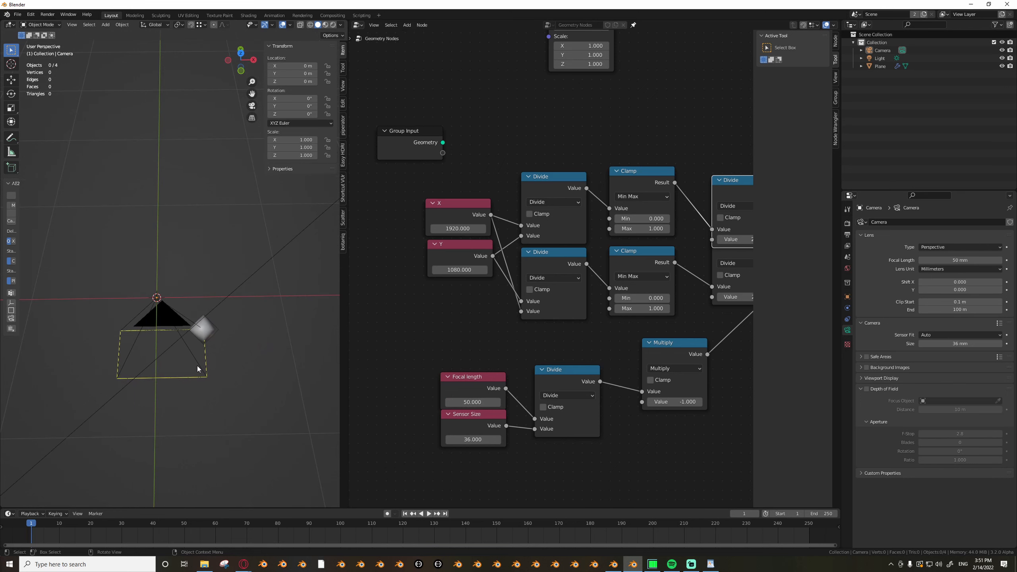
Reposition the -1 Multiply node farther from the focal length Divide node, beneath the two Divide-by-2 nodes.
scroll(563, 335, "down", 6)
middle_click_drag(632, 298, 532, 299)
scroll(551, 338, "up", 1)
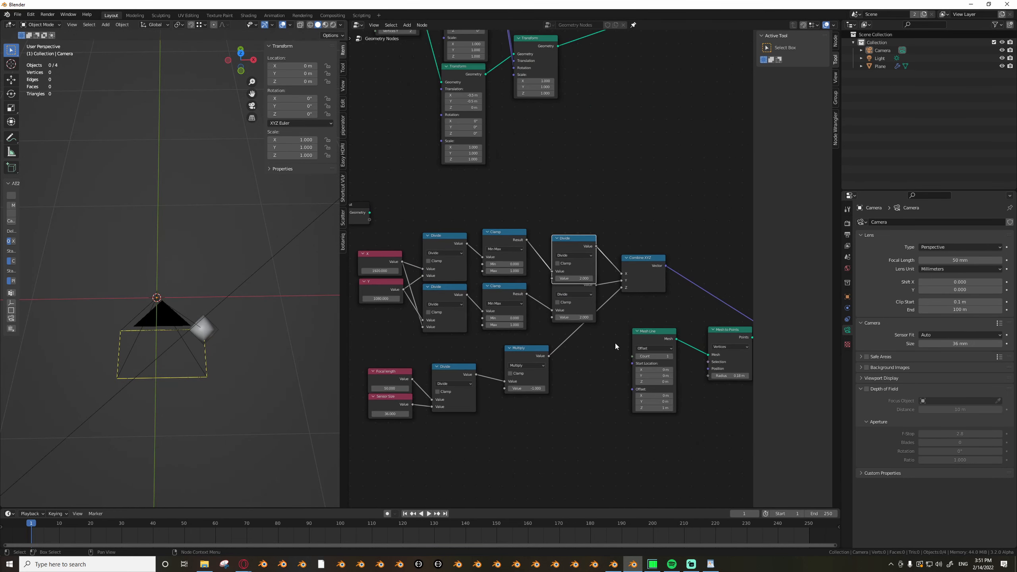
scroll(534, 361, "down", 3)
middle_click_drag(615, 344, 513, 373)
scroll(480, 373, "up", 5)
left_click_drag(506, 369, 557, 373)
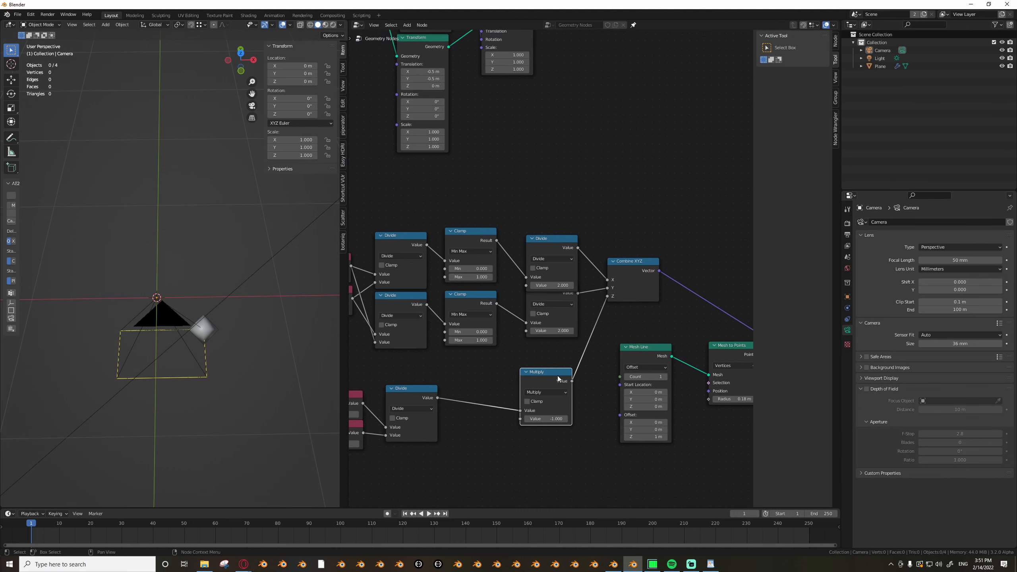
middle_click_drag(555, 378, 594, 372)
left_click_drag(581, 377, 585, 369)
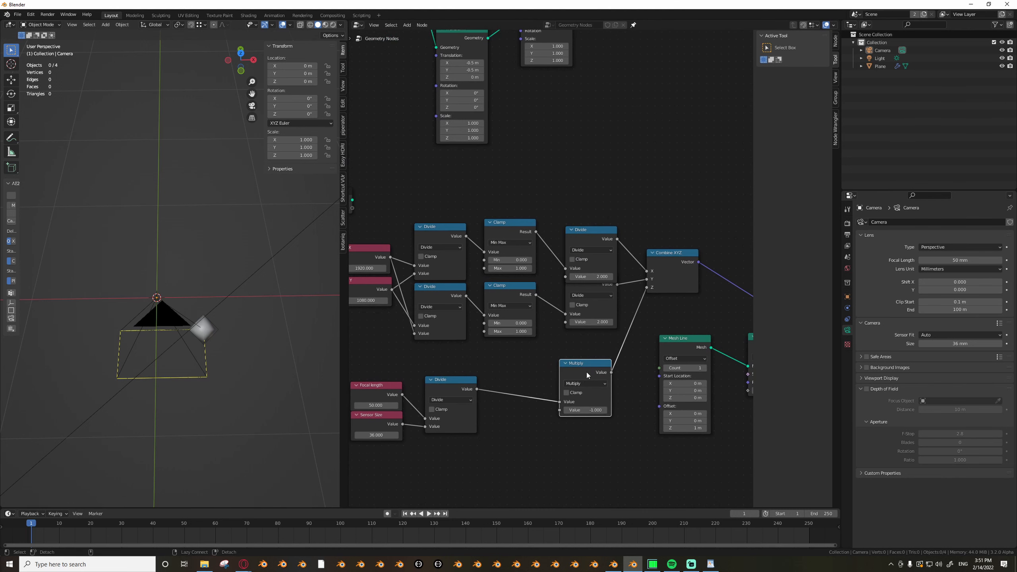
mouse_move(599, 373)
left_mouse_down()
mouse_move(591, 388)
mouse_move(558, 361)
mouse_move(592, 379)
left_mouse_up()
middle_click_drag(593, 380, 500, 391)
scroll(500, 390, "down", 2)
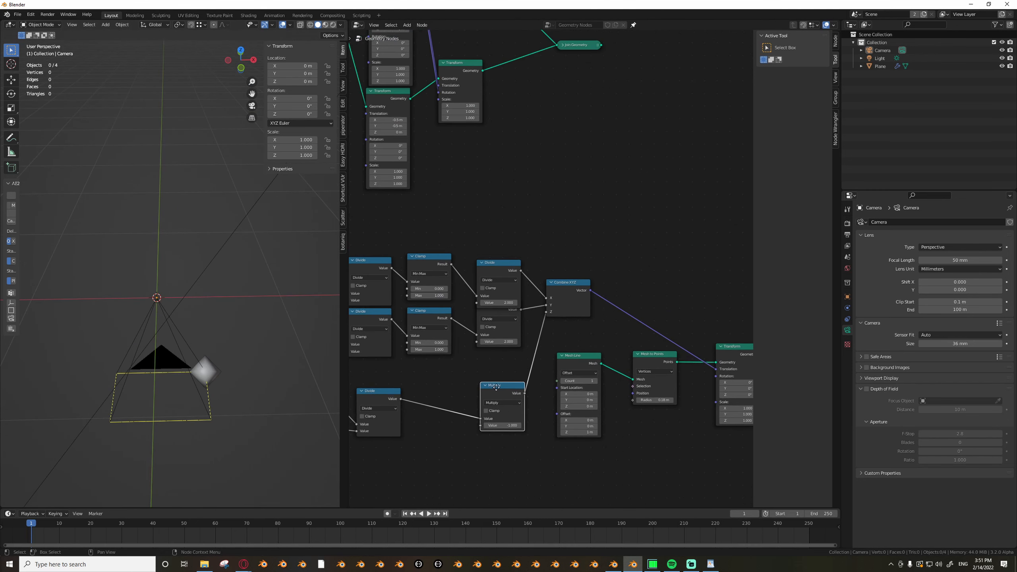
left_click_drag(503, 388, 496, 386)
key("Home")
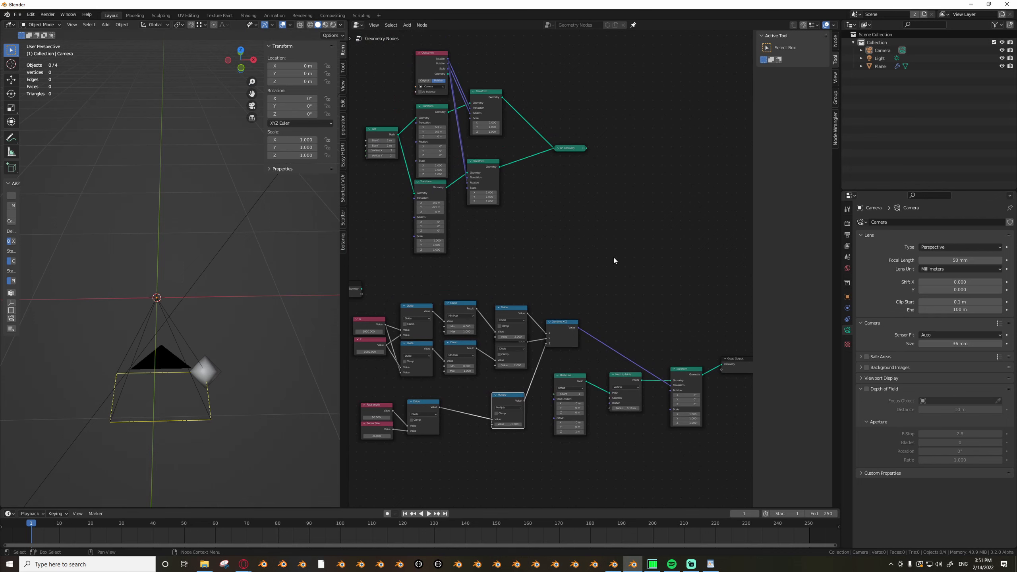
left_click_drag(631, 219, 580, 256)
right_click_drag(580, 256, 611, 239)
scroll(506, 376, "down", 4)
scroll(526, 383, "up", 4)
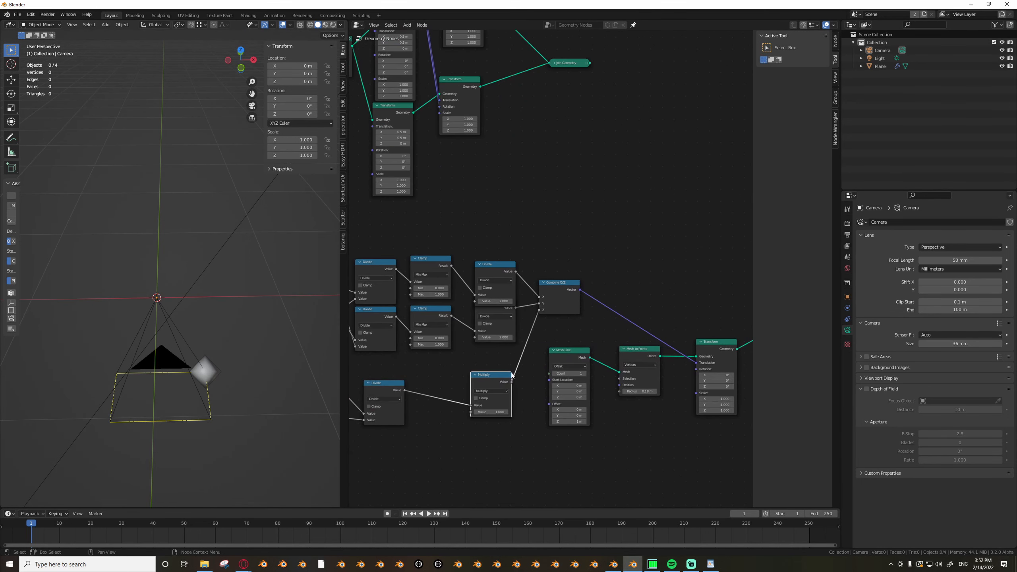
Move the output node chain farther away and separate the two overlapping Divide-by-2 nodes by raising the upper one.
scroll(531, 377, "up", 3)
left_click_drag(515, 339, 707, 404)
key("g")
left_click(749, 400)
key("a")
key("a")
scroll(451, 300, "up", 2)
left_click_drag(429, 275, 428, 260)
middle_click_drag(441, 256, 510, 266)
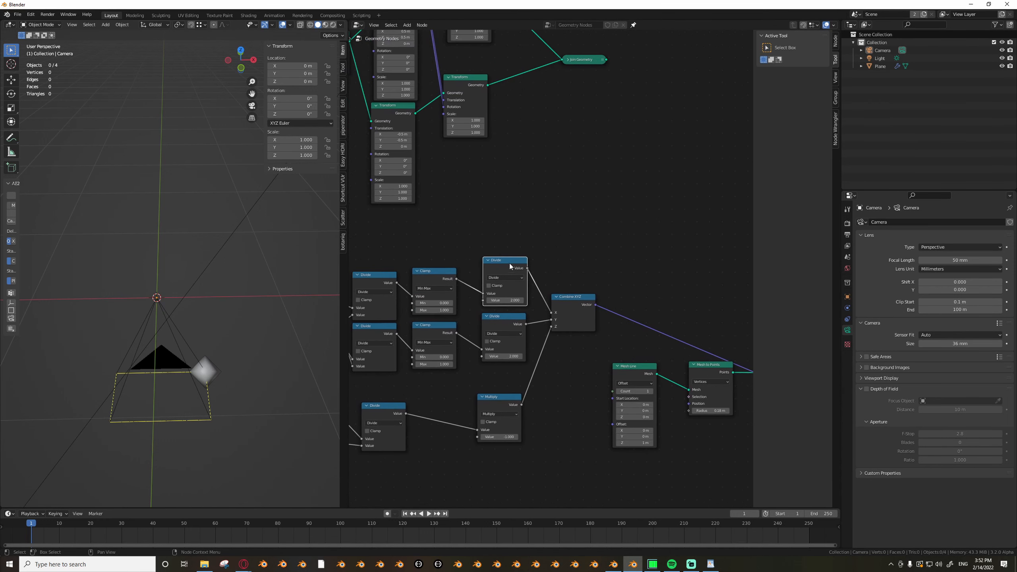
Sketch temporary freehand arrows from the centre of the camera frame across its width, and nudge the upper Clamp node.
middle_click_drag(171, 319, 199, 311)
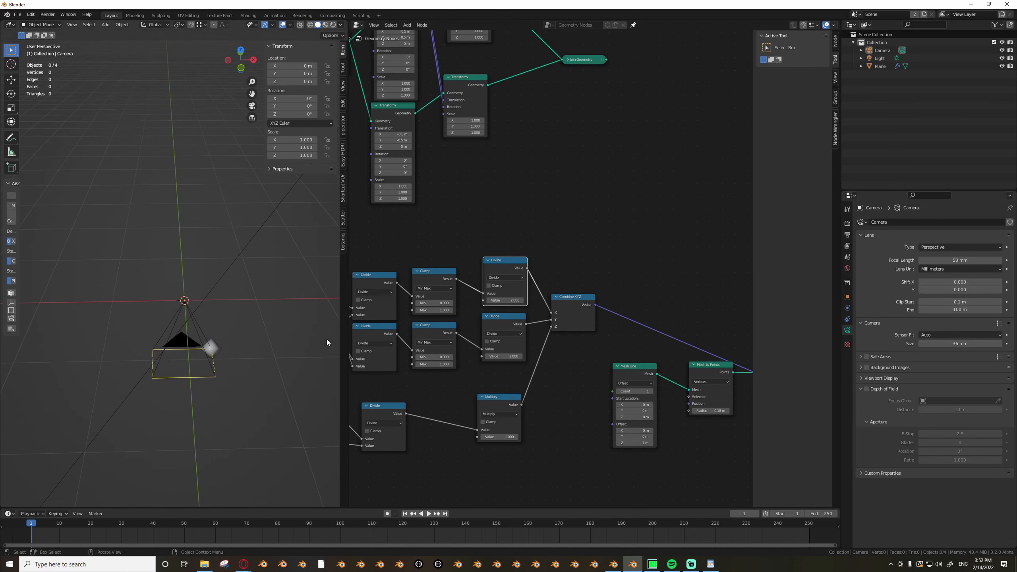
middle_click_drag(326, 341, 238, 346)
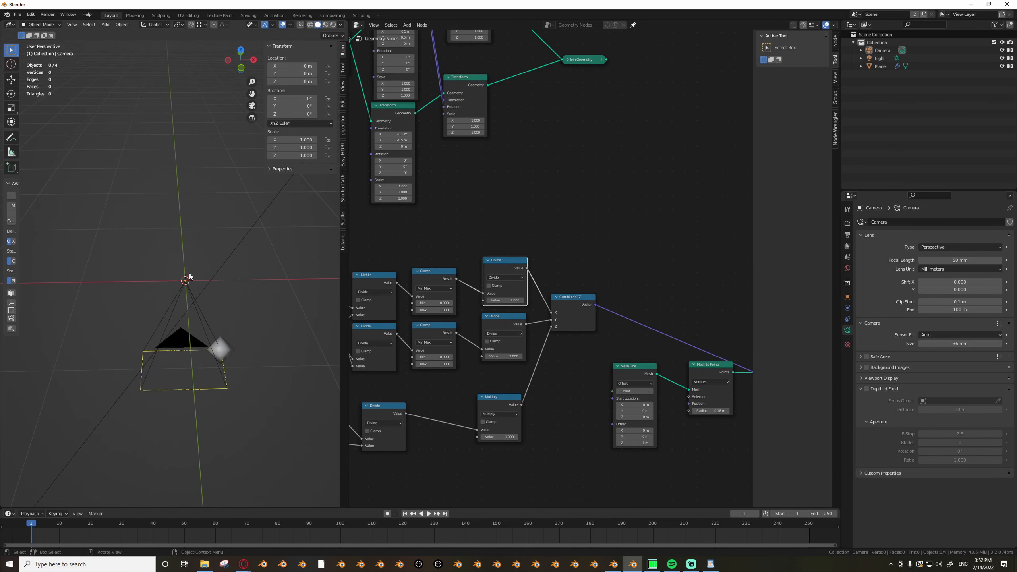
middle_click_drag(185, 275, 186, 301)
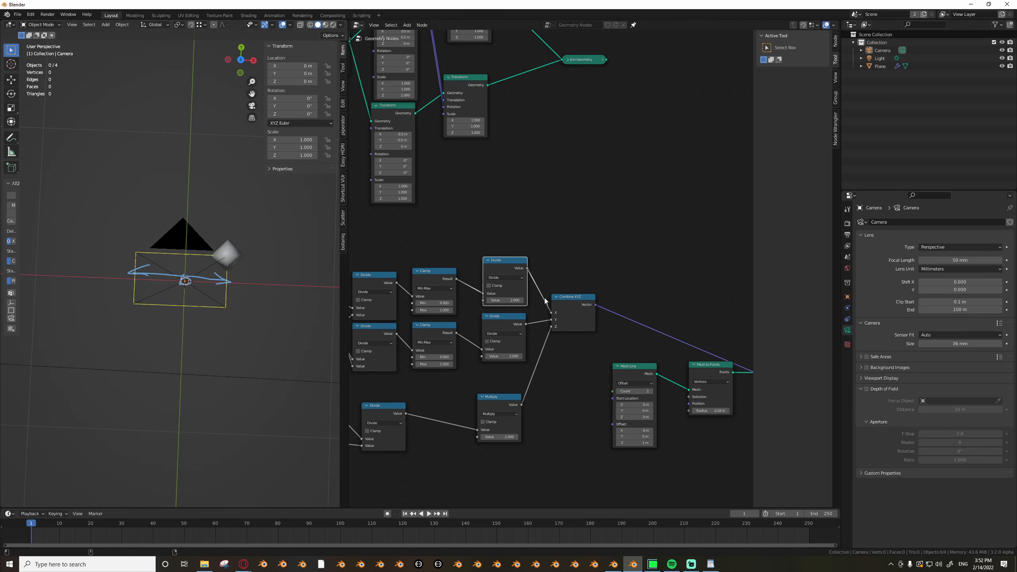
left_click_drag(435, 278, 443, 276)
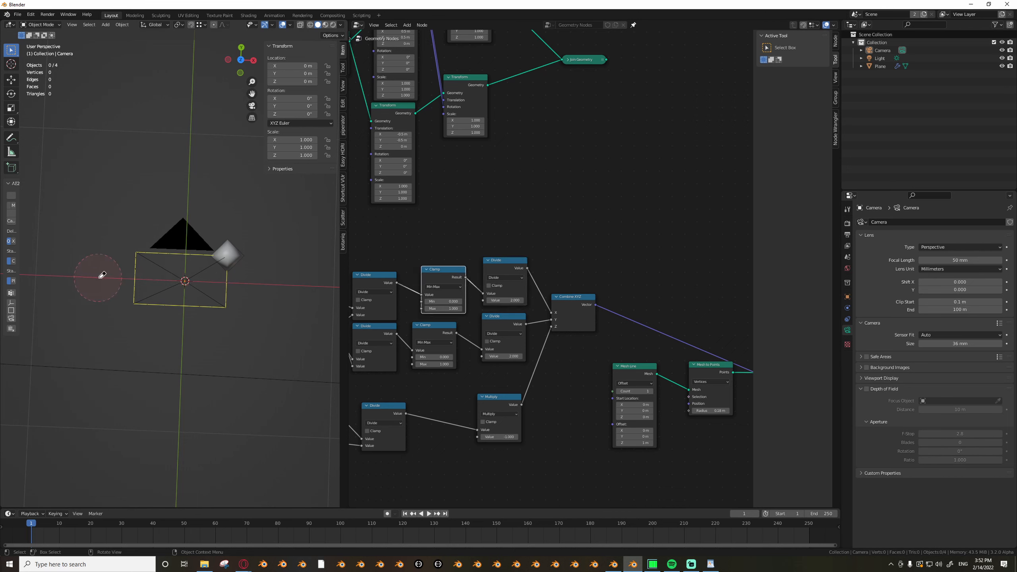
mouse_move(189, 283)
middle_mouse_down()
mouse_move(212, 277)
mouse_move(189, 279)
middle_mouse_up()
left_click_drag(185, 280, 218, 286)
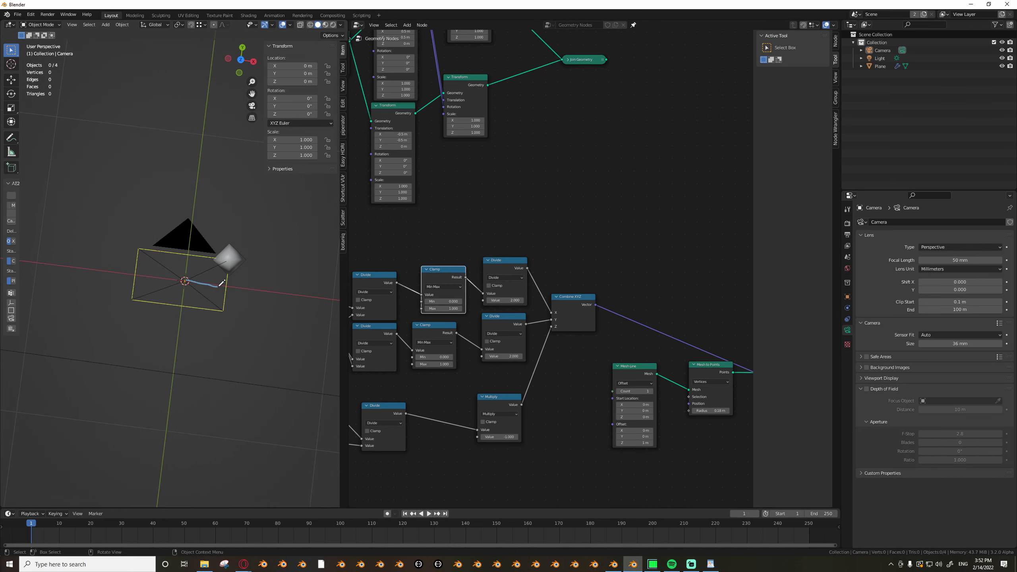
middle_click_drag(179, 283, 248, 299)
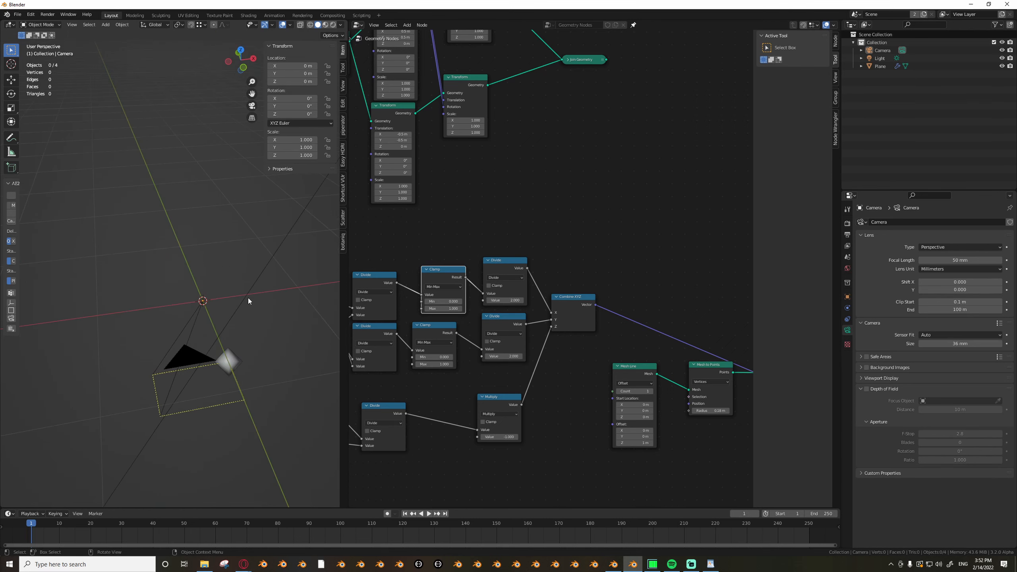
Move the Mesh Line, Mesh to Points, Transform and Group Output nodes closer to Combine XYZ and recheck the camera view angle.
scroll(598, 378, "down", 3)
left_click_drag(568, 320, 739, 388)
key("g")
left_click(684, 384)
left_click(592, 389)
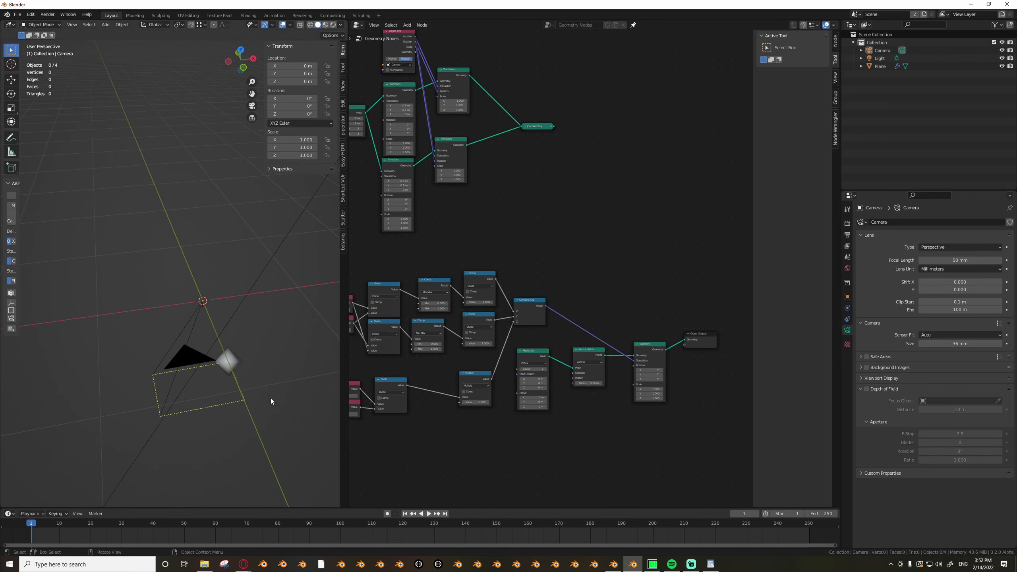
middle_click_drag(271, 401, 251, 473)
scroll(505, 367, "down", 4)
scroll(514, 360, "up", 6)
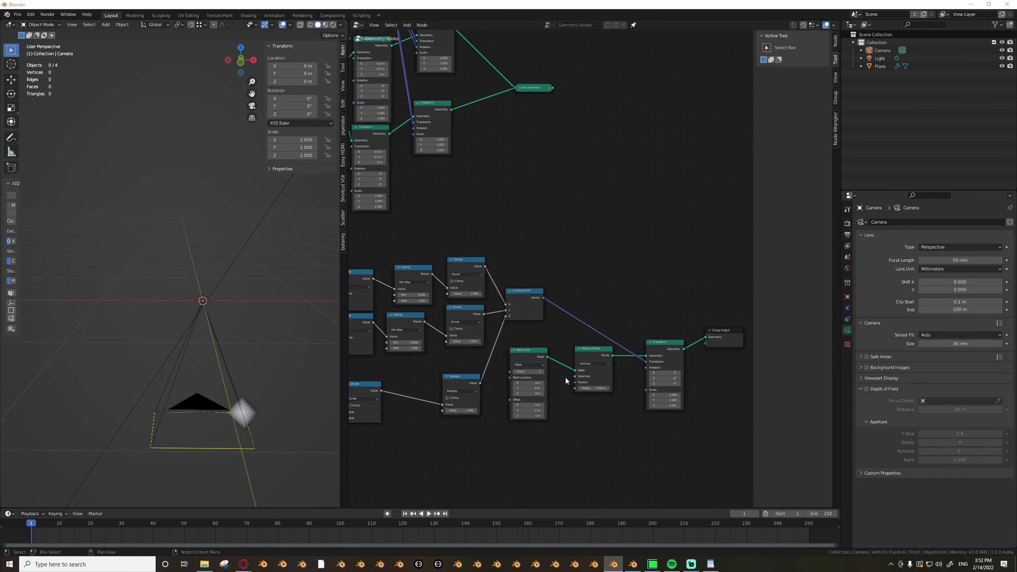
Move Combine XYZ together with the output node chain farther away from the Divide-by-2 and Multiply nodes.
middle_click_drag(565, 376, 542, 382)
scroll(536, 376, "down", 3)
left_click_drag(518, 308, 749, 461)
key("g")
left_click(680, 446)
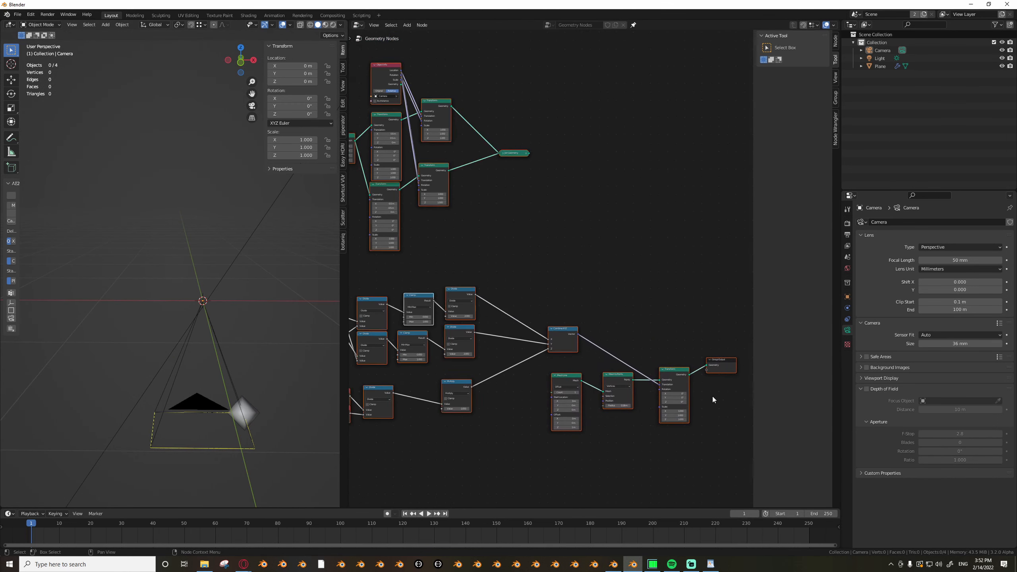
Duplicate the Mesh Line, Mesh to Points and Transform chain with its links, and merge both Transform outputs through a Join Geometry node.
left_click(720, 366)
middle_click_drag(627, 401, 555, 384)
left_click_drag(482, 355, 562, 410)
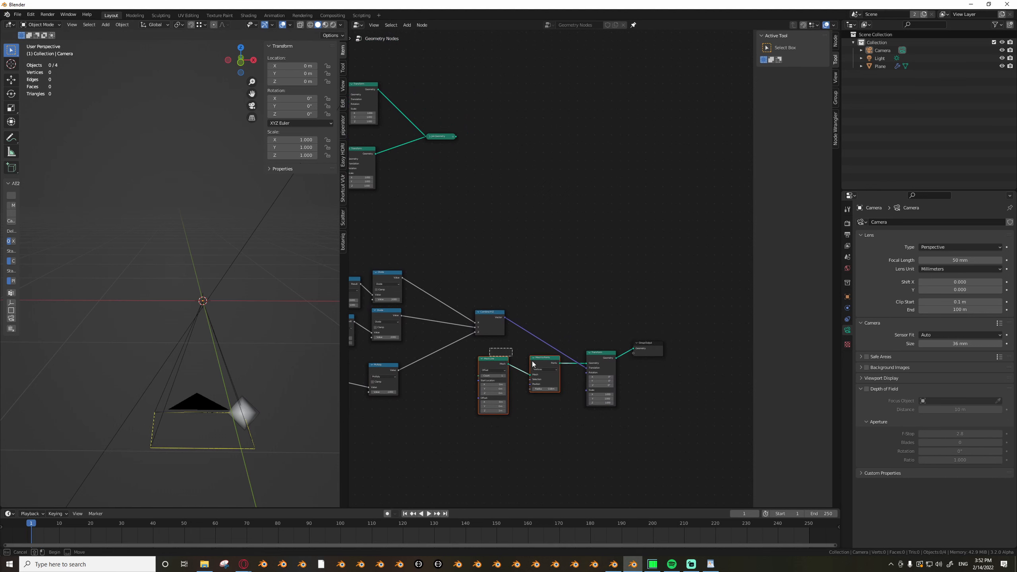
key("ctrl+shift+d")
left_click(601, 458)
right_click_drag(601, 395, 599, 436, "ctrl+shift")
middle_click_drag(661, 379, 625, 395)
left_click_drag(625, 366, 684, 409)
scroll(439, 292, "down", 1)
middle_click_drag(438, 292, 515, 312)
scroll(502, 300, "up", 2)
middle_click_drag(616, 458, 615, 384)
scroll(564, 308, "up", 1)
middle_click_drag(564, 308, 512, 358)
key("shift+a")
left_click(526, 317)
key("Escape")
left_click(445, 295)
key("shift+d")
left_click(501, 412)
key("x")
Raise the Combine XYZ node and place a duplicate below it that keeps its X, Y and Z input links.
scroll(585, 339, "down", 1)
left_click_drag(520, 326, 520, 275)
scroll(521, 276, "up", 4)
middle_click_drag(520, 277, 579, 266)
left_click_drag(561, 260, 561, 250)
key("ctrl+shift+d")
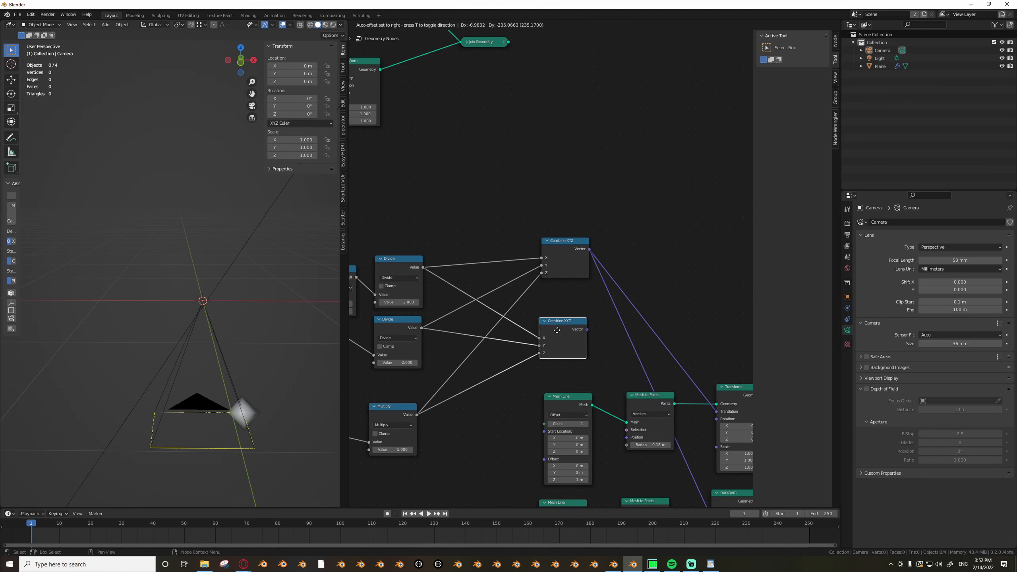
left_click(559, 328)
Insert two copies of the Multiply by -1 node on the links from the Divide nodes to the lower Combine XYZ.
middle_click_drag(515, 351, 541, 349)
key("shift+a")
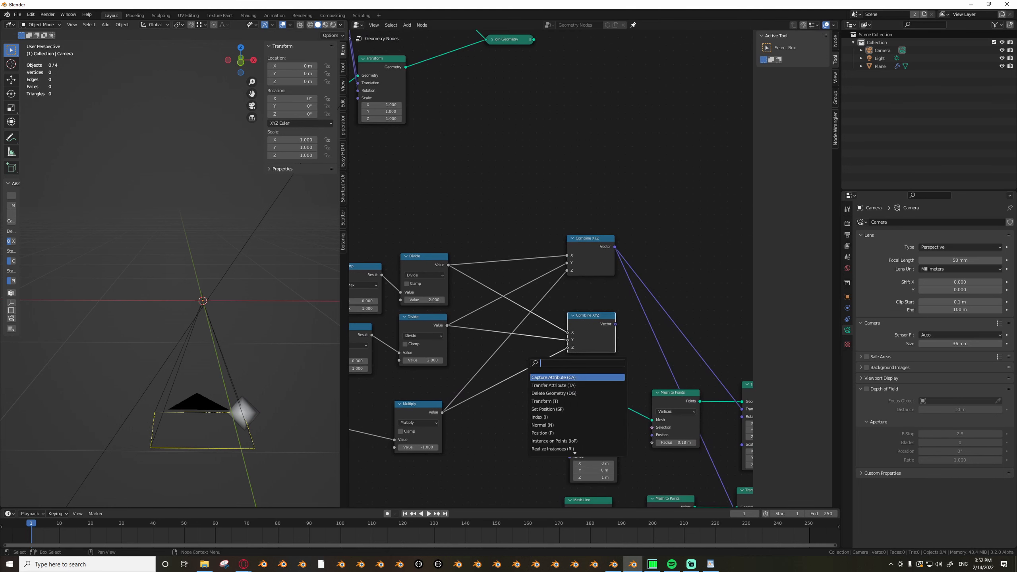
key("Escape")
left_click(416, 410)
key("shift+d")
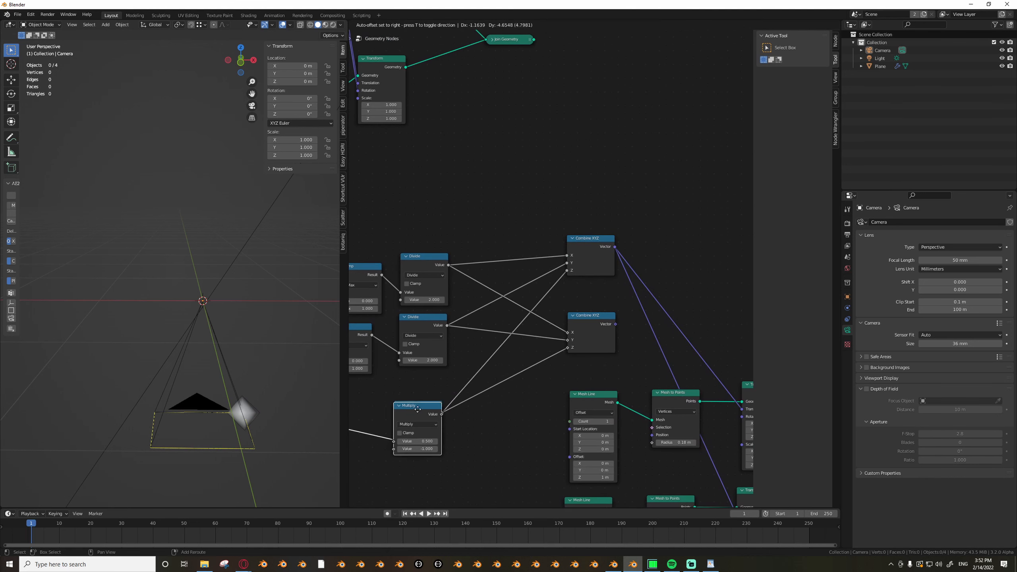
left_click(496, 333)
left_click_drag(495, 331, 495, 342)
key("shift+d")
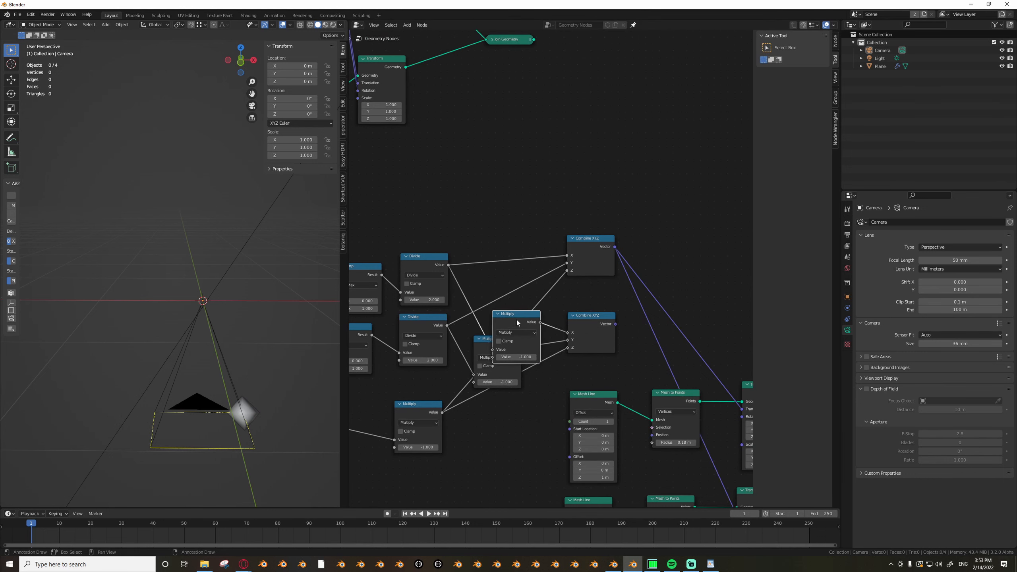
left_click(499, 277)
scroll(530, 297, "down", 1)
scroll(530, 300, "down", 2)
Connect the lower Combine XYZ vector to the lower Transform's Translation and check both points against the camera frame.
middle_click_drag(240, 445, 208, 323)
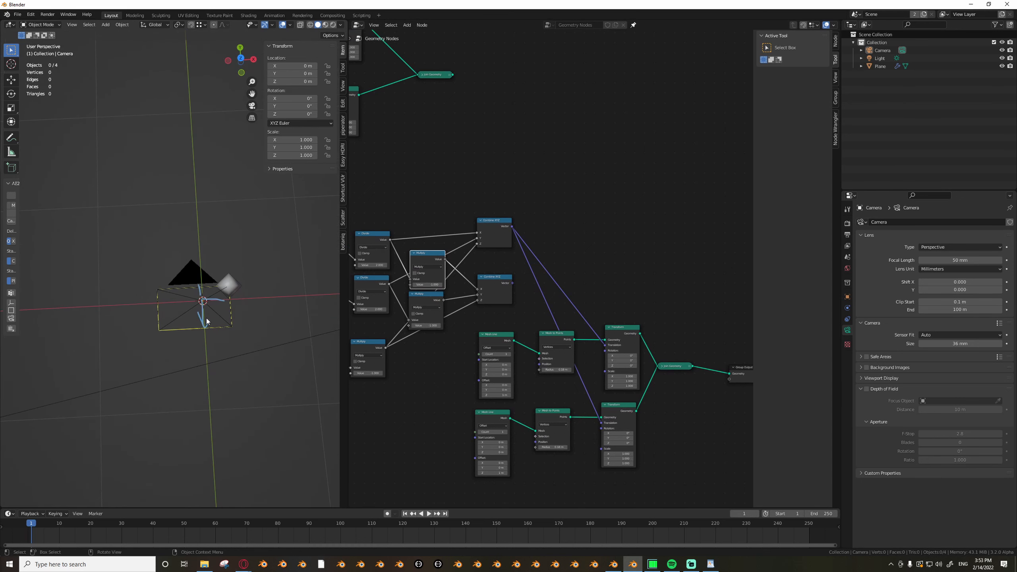
scroll(541, 295, "up", 2)
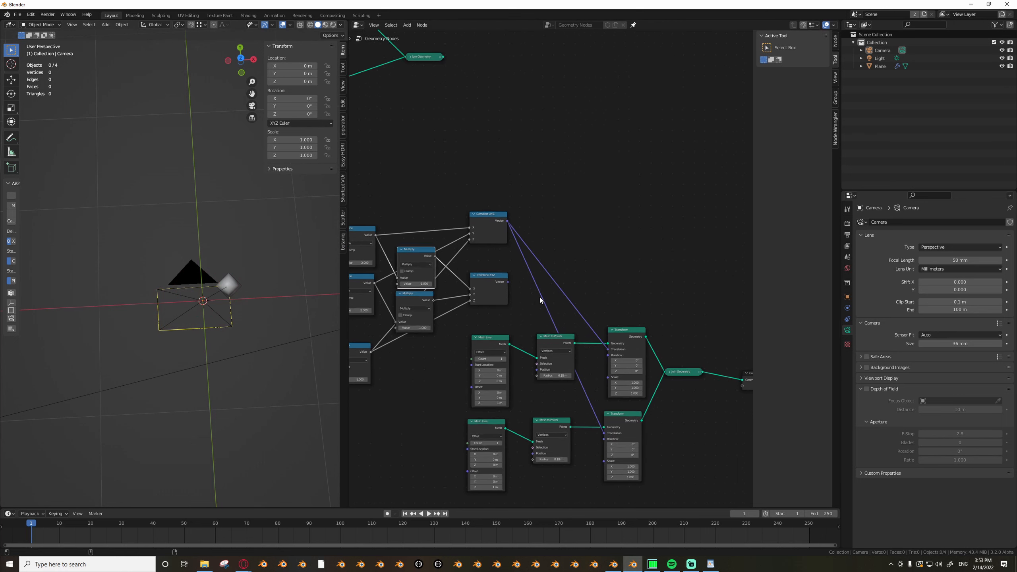
left_click(507, 285)
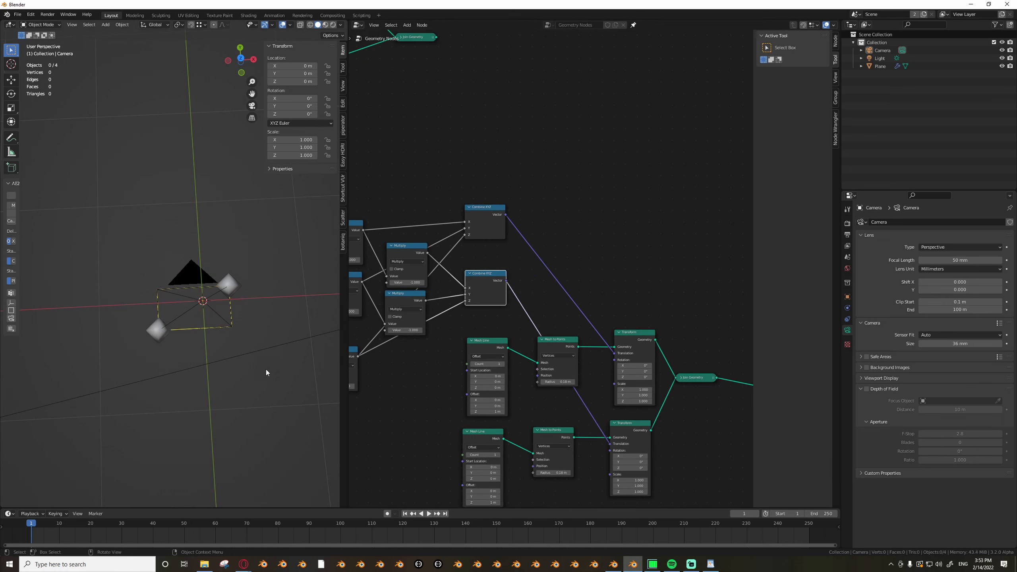
middle_click_drag(266, 369, 229, 402)
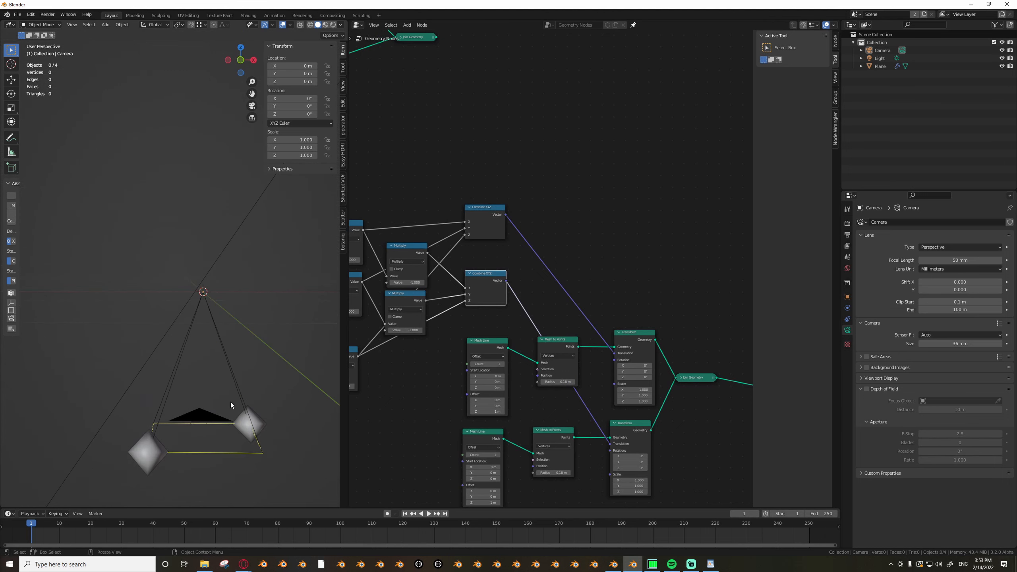
middle_click_drag(235, 335, 212, 353)
Move both Mesh Line, Mesh to Points and Transform chains away from the Combine XYZ nodes to make room between them.
scroll(567, 362, "down", 2)
middle_click_drag(567, 361, 694, 357)
scroll(506, 341, "up", 5)
scroll(520, 392, "down", 6)
middle_click_drag(639, 419, 456, 382)
left_click_drag(408, 321, 675, 420)
key("g")
left_click(640, 405)
middle_click_drag(466, 272, 487, 341)
scroll(486, 341, "up", 4)
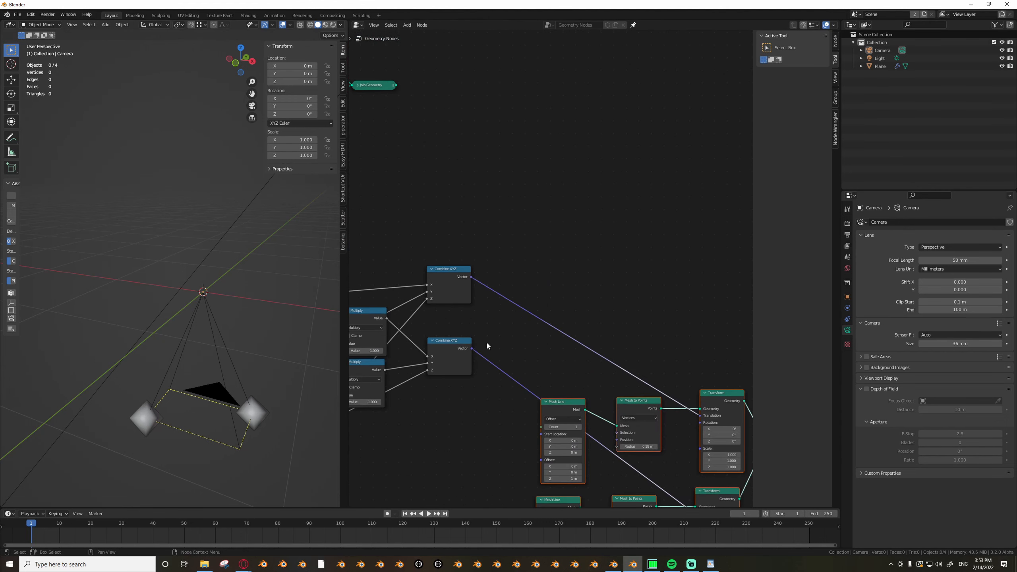
scroll(487, 345, "up", 1)
scroll(540, 386, "down", 2)
key("g")
left_click(540, 310)
Add a Normalize vector math node on the link leaving the upper Combine XYZ.
key("Tab")
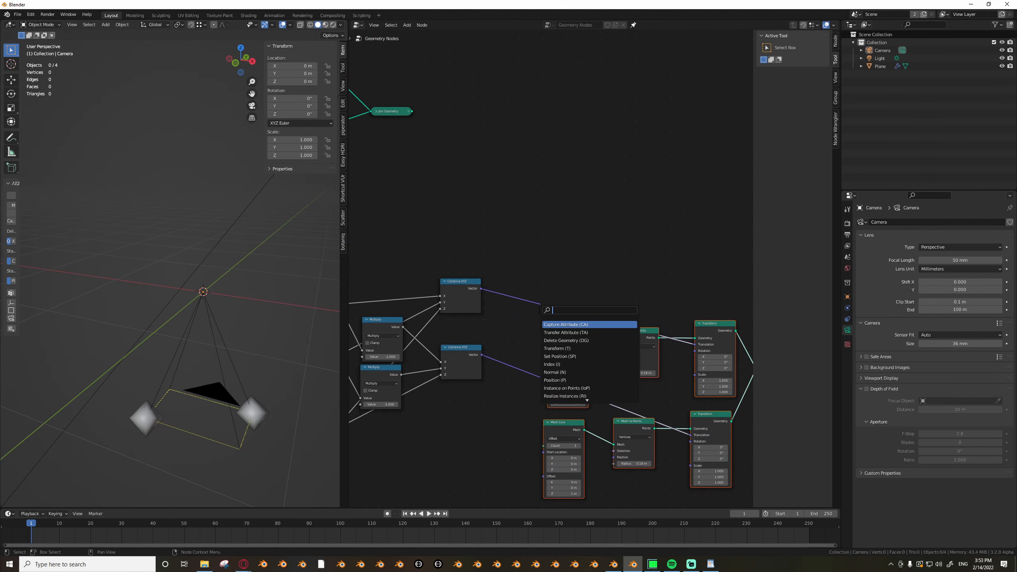
type("norm")
key("Down")
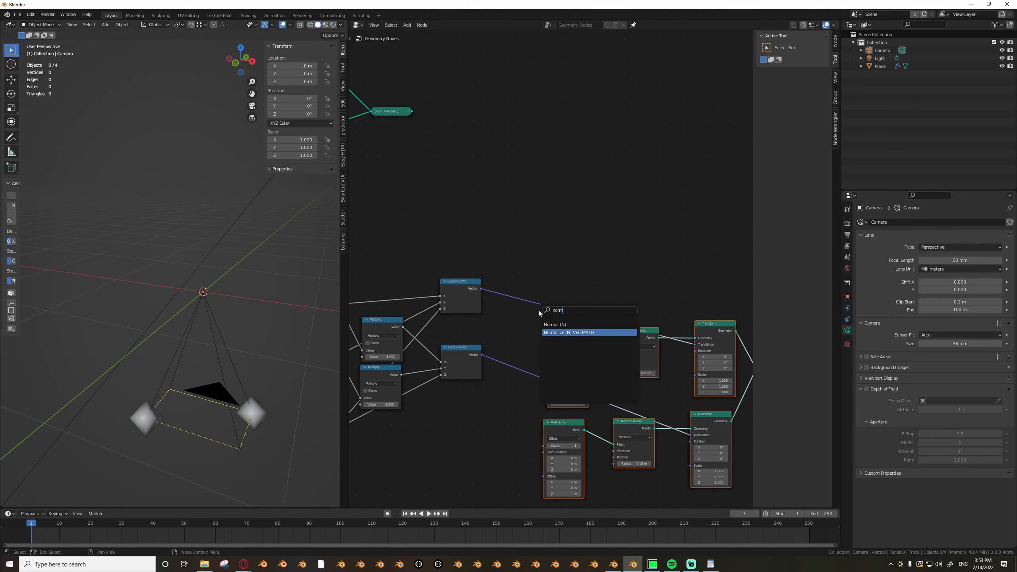
key("Return")
left_click(487, 272)
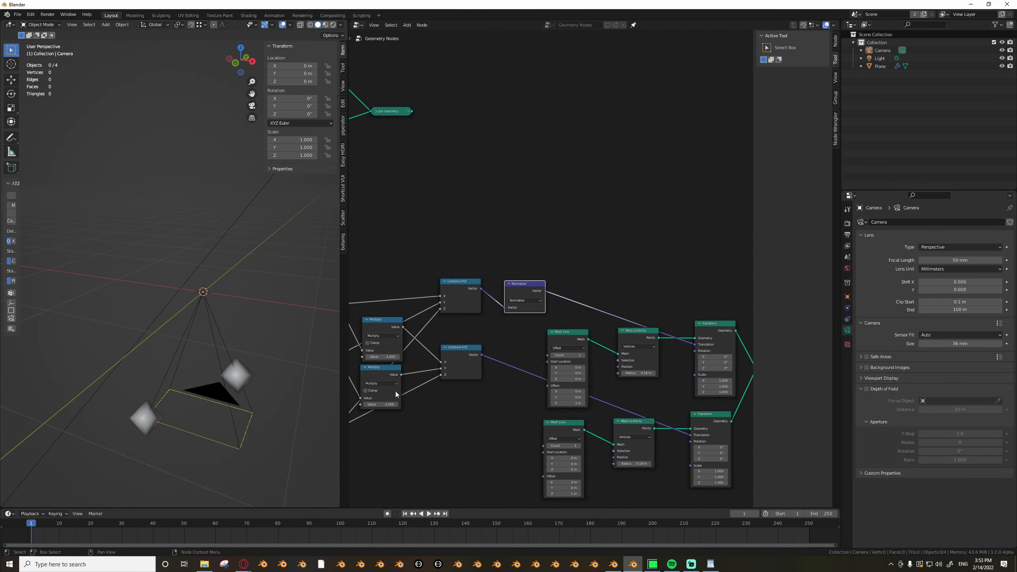
Duplicate the Normalize node onto the link leaving the lower Combine XYZ, and inspect the points around the camera frame.
middle_click_drag(230, 416, 219, 388)
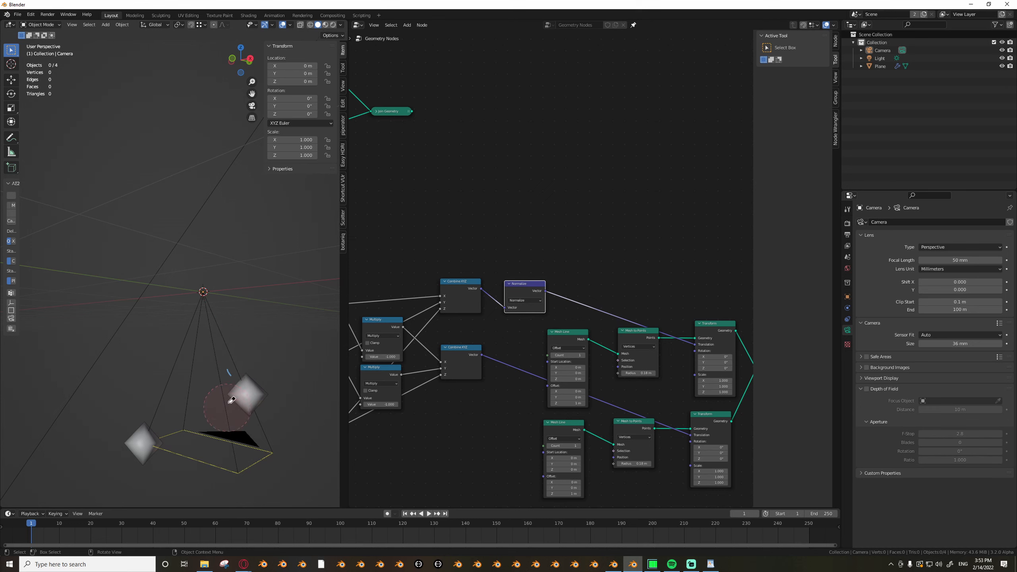
middle_click_drag(221, 371, 234, 362)
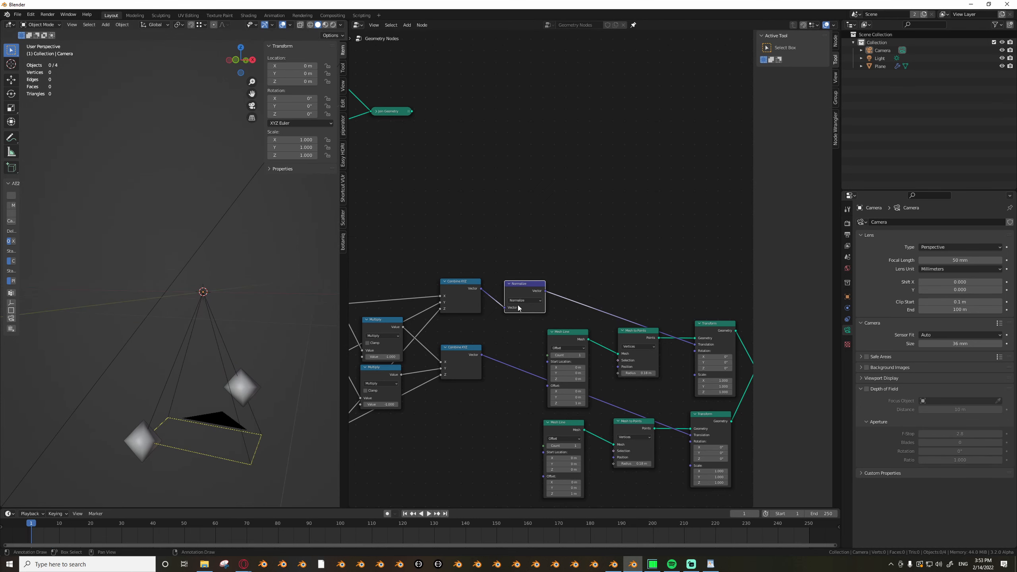
key("shift+d")
left_click(529, 366)
scroll(529, 365, "down", 2)
middle_click_drag(255, 378, 196, 359)
scroll(591, 354, "down", 2)
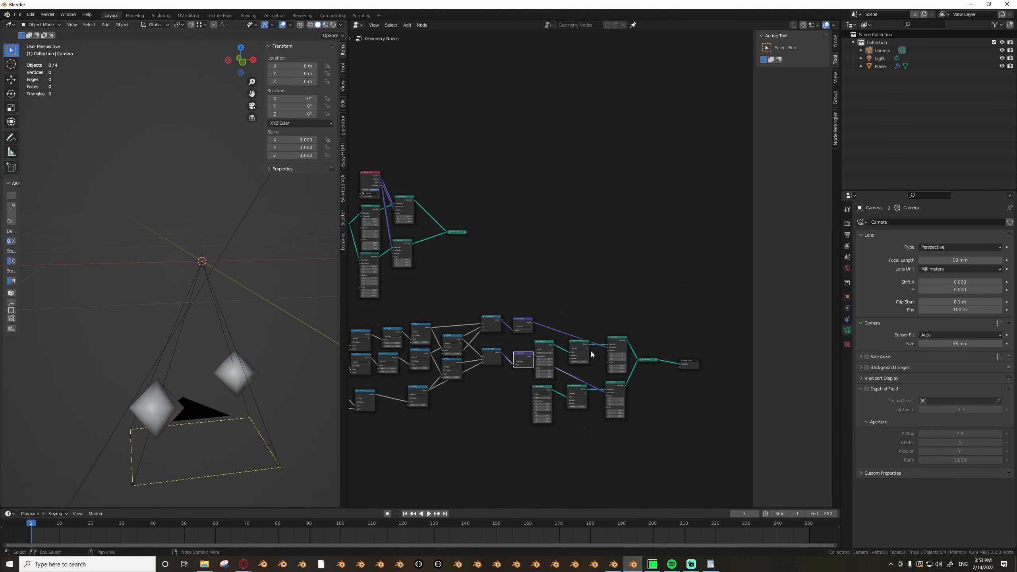
scroll(591, 354, "up", 1)
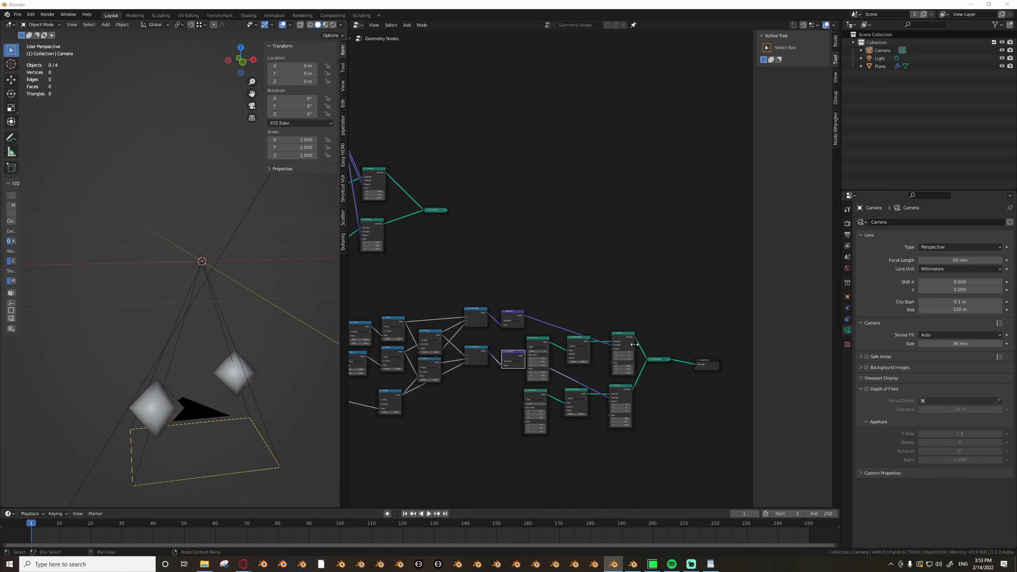
Move the two point chains and the output nodes farther from the Normalize nodes.
scroll(584, 342, "down", 3)
middle_click_drag(583, 343, 554, 352)
left_click_drag(522, 331, 666, 441)
left_click_drag(594, 418, 675, 420)
Delete the Multiply node feeding the Z inputs of both Combine XYZ nodes, keeping the Divide node linked directly to them.
scroll(498, 393, "up", 5)
middle_click_drag(498, 393, 557, 413)
scroll(420, 410, "up", 4)
middle_click_drag(419, 410, 458, 393)
left_click_drag(446, 401, 478, 437, "alt")
scroll(484, 437, "down", 3)
middle_click_drag(486, 439, 417, 424)
scroll(417, 424, "up", 1)
key("x")
scroll(528, 403, "down", 5)
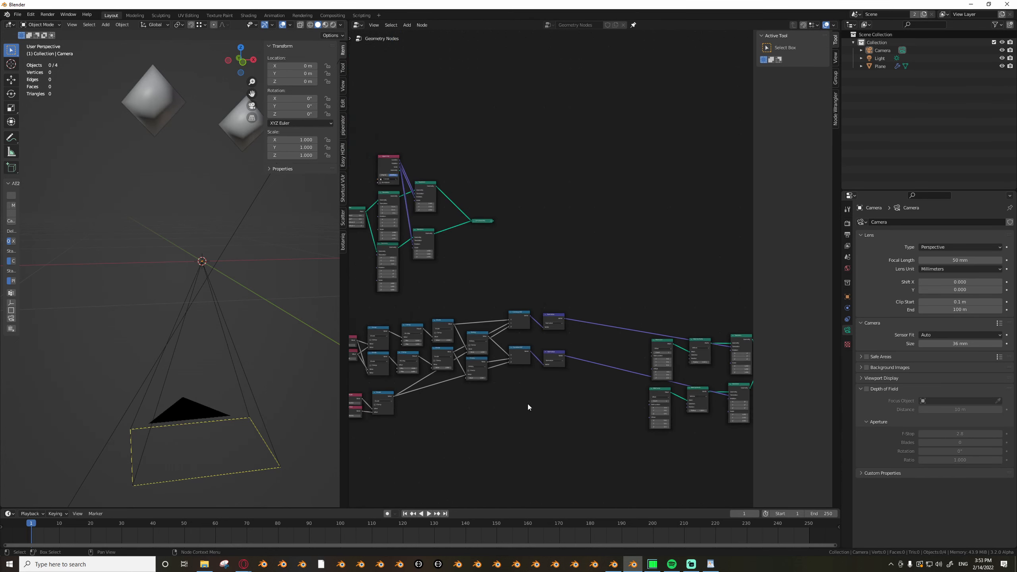
Delete both Mesh Line, Mesh to Points and Transform chains together with their Join Geometry node.
middle_click_drag(666, 337, 526, 352)
scroll(526, 353, "up", 4)
left_click_drag(495, 334, 675, 486)
middle_click_drag(682, 444, 608, 412)
key("x")
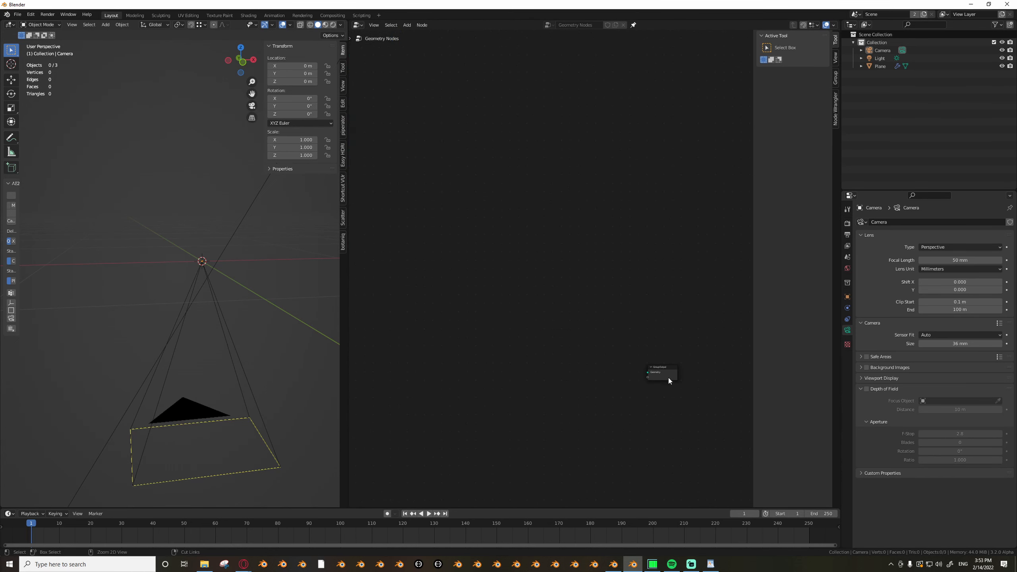
Move the Group Output node closer to the remaining node network.
middle_click_drag(485, 330, 651, 378)
scroll(640, 383, "down", 4)
left_click_drag(640, 383, 557, 330)
middle_click_drag(485, 378, 579, 379)
scroll(579, 380, "down", 4)
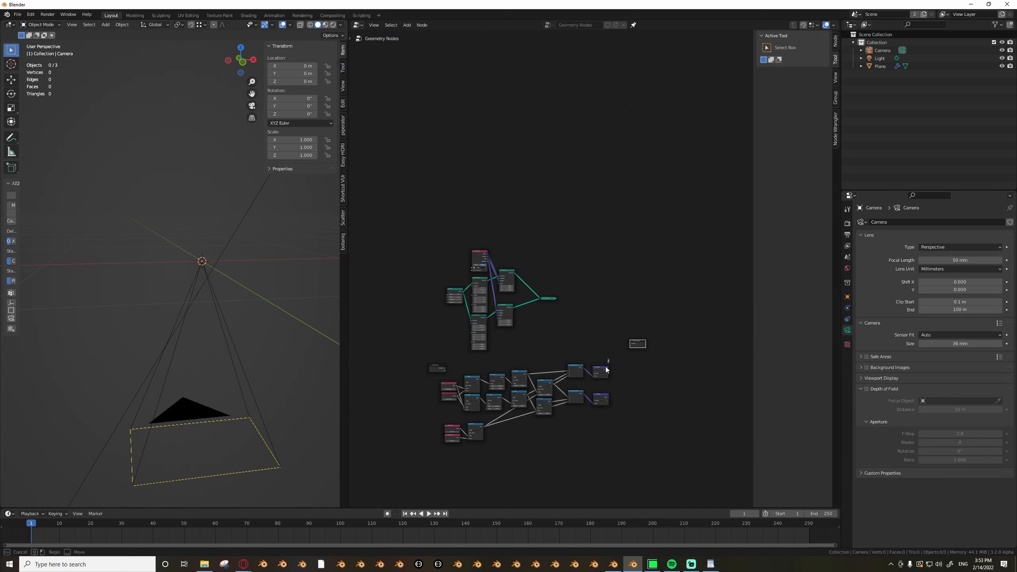
Shift the whole math network, from the value inputs to the Normalize nodes, farther from Group Output.
left_click_drag(609, 359, 455, 450)
key("g")
left_click(422, 450)
left_click(424, 450)
scroll(563, 399, "up", 7)
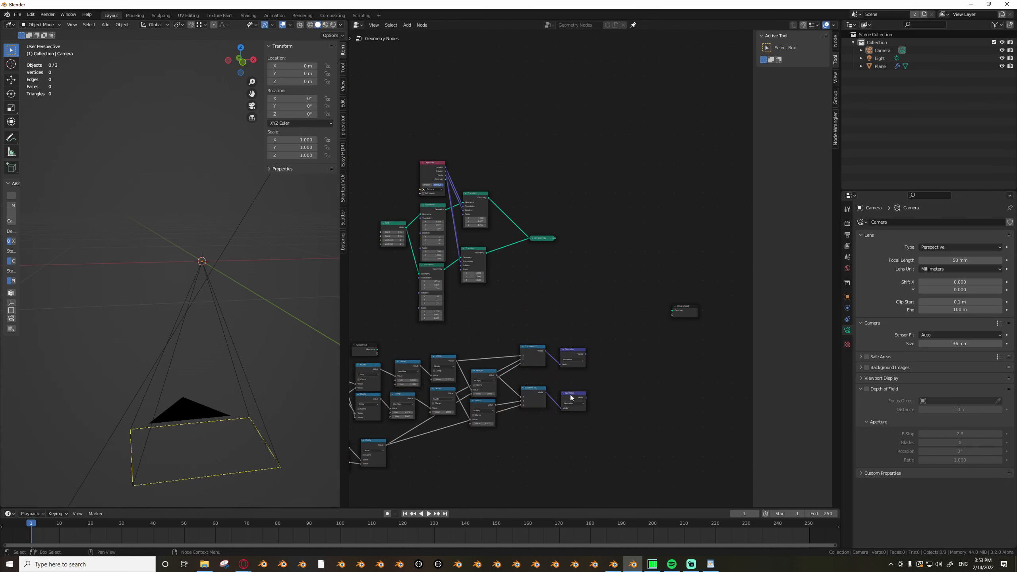
key("Tab")
key("Escape")
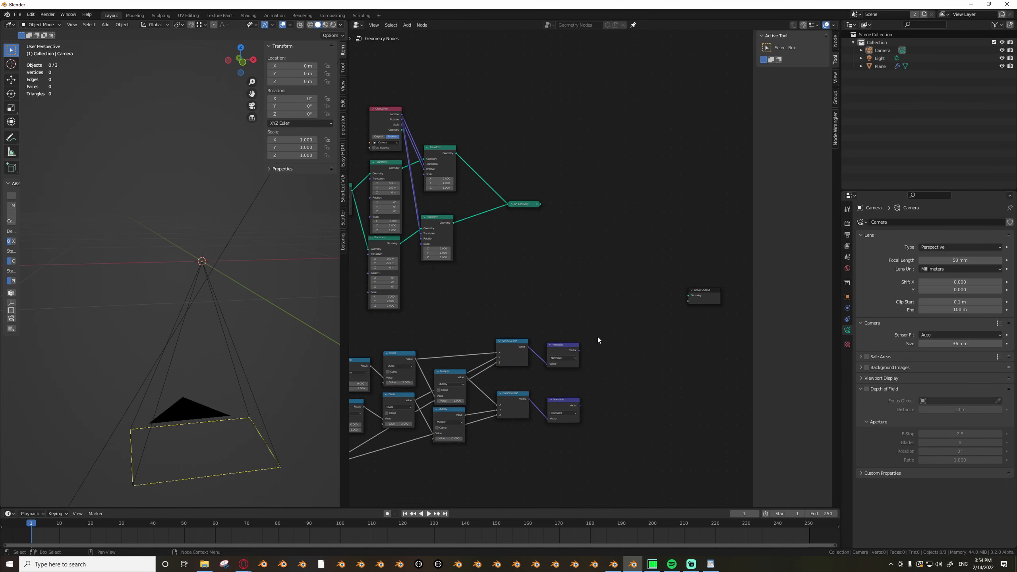
Add a Raycast node in the empty space beside the upper Join Geometry node.
scroll(224, 417, "down", 2)
middle_click_drag(223, 417, 223, 422)
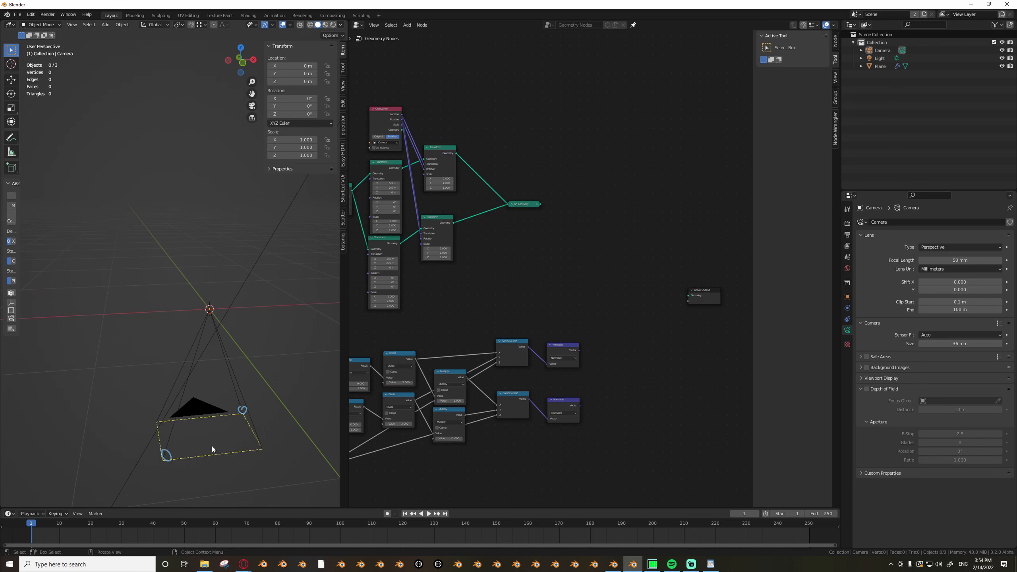
key("Tab")
type("ra")
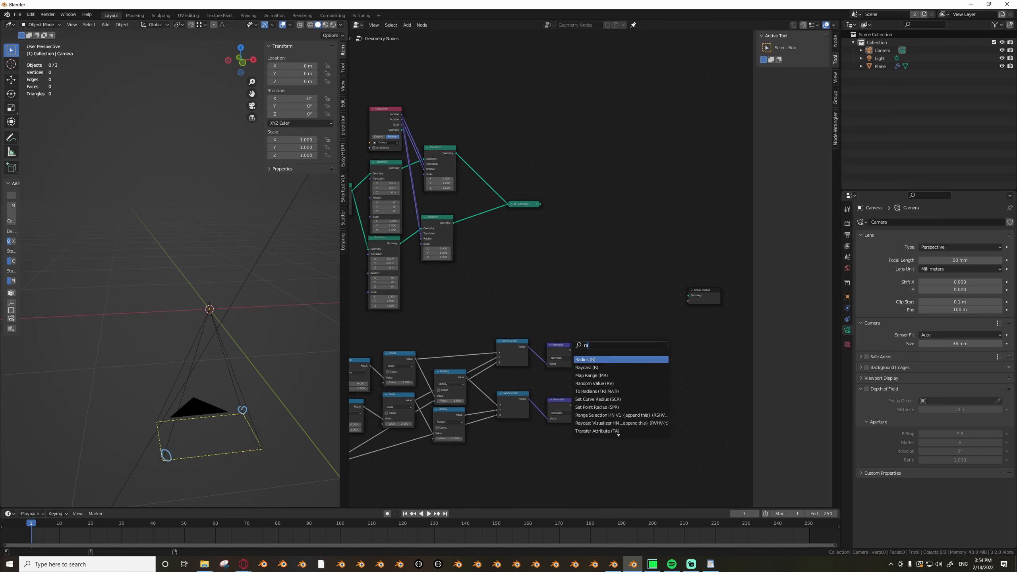
key("Down")
key("Return")
left_click(600, 181)
Add a Vector Rotate node beside the upper Normalize node.
scroll(620, 340, "up", 5)
middle_click_drag(619, 339, 607, 329)
key("Tab")
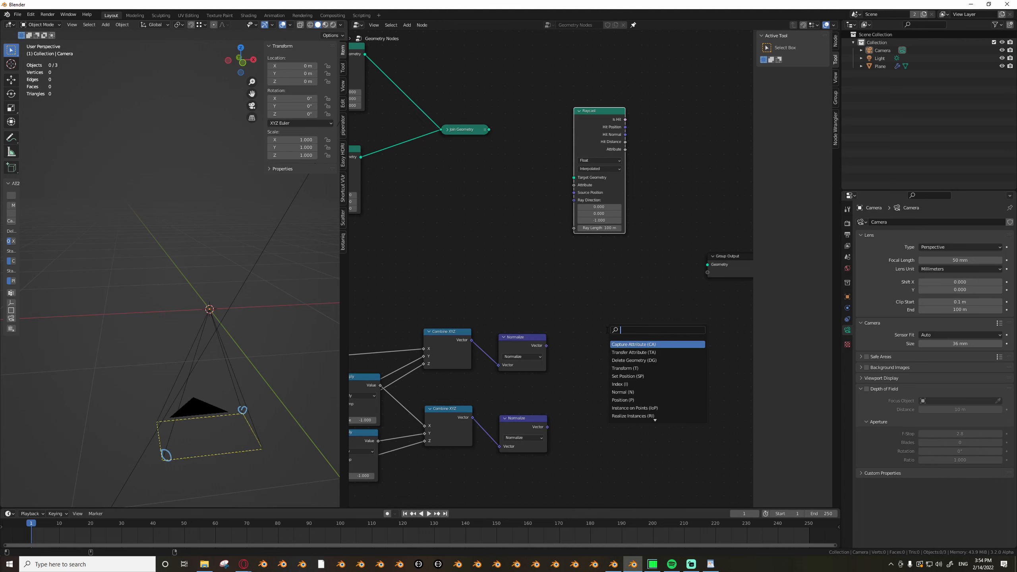
key("Down")
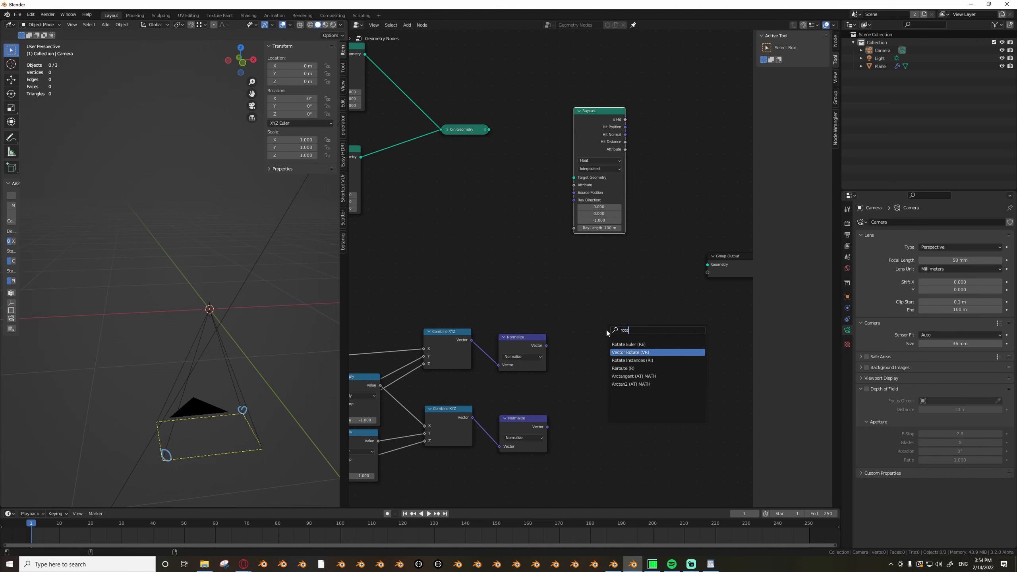
key("Return")
left_click(607, 329)
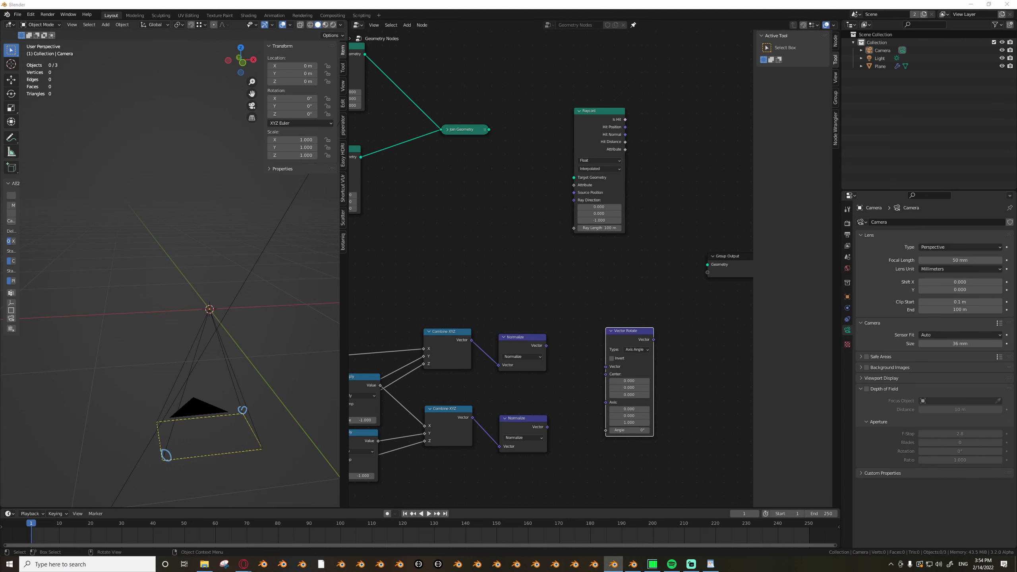
Set the Vector Rotate node's type to Euler.
scroll(567, 343, "down", 6)
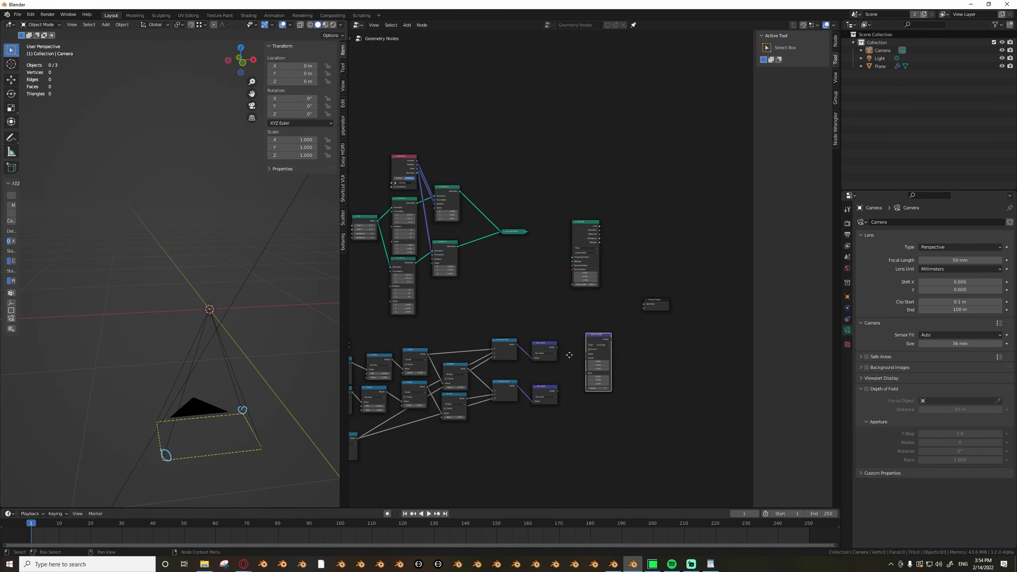
scroll(464, 176, "up", 1)
middle_click_drag(453, 172, 427, 169)
left_click_drag(443, 196, 460, 205)
scroll(654, 388, "up", 2)
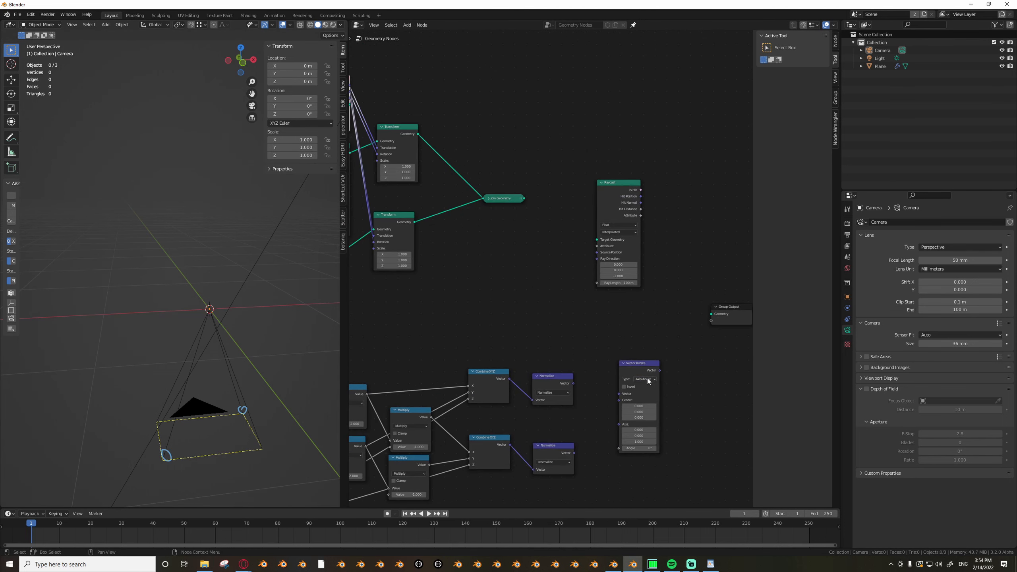
left_click(646, 412)
Connect the upper Normalize vector and the camera Object Info's Rotation to the Vector Rotate node, and raise that node slightly.
scroll(592, 346, "down", 2)
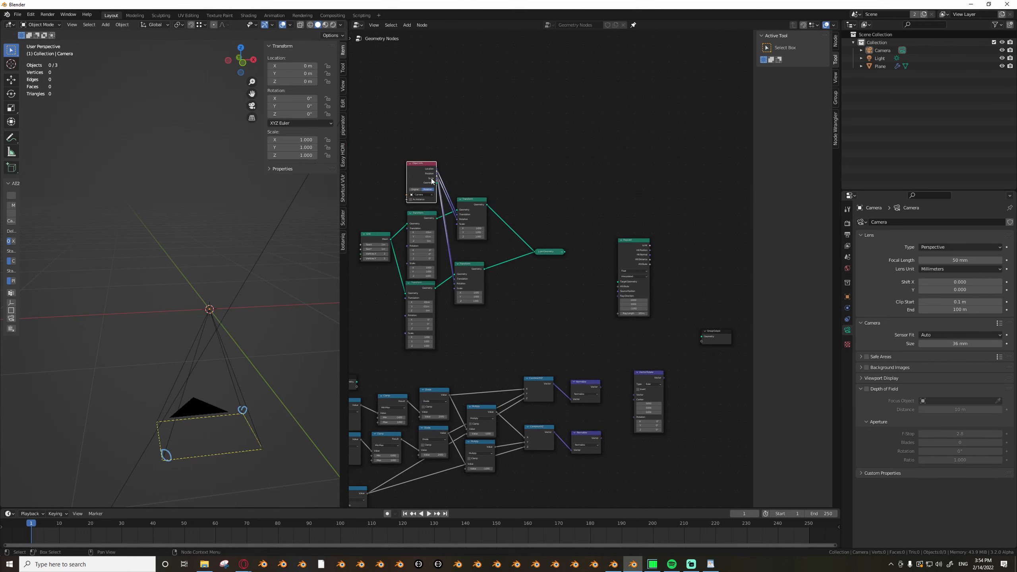
left_click_drag(636, 418, 635, 418)
mouse_move(642, 376)
left_mouse_down()
mouse_move(626, 367)
mouse_move(623, 390)
mouse_move(636, 361)
left_mouse_up()
scroll(610, 380, "up", 2)
left_click(641, 367)
middle_click_drag(636, 360, 620, 332)
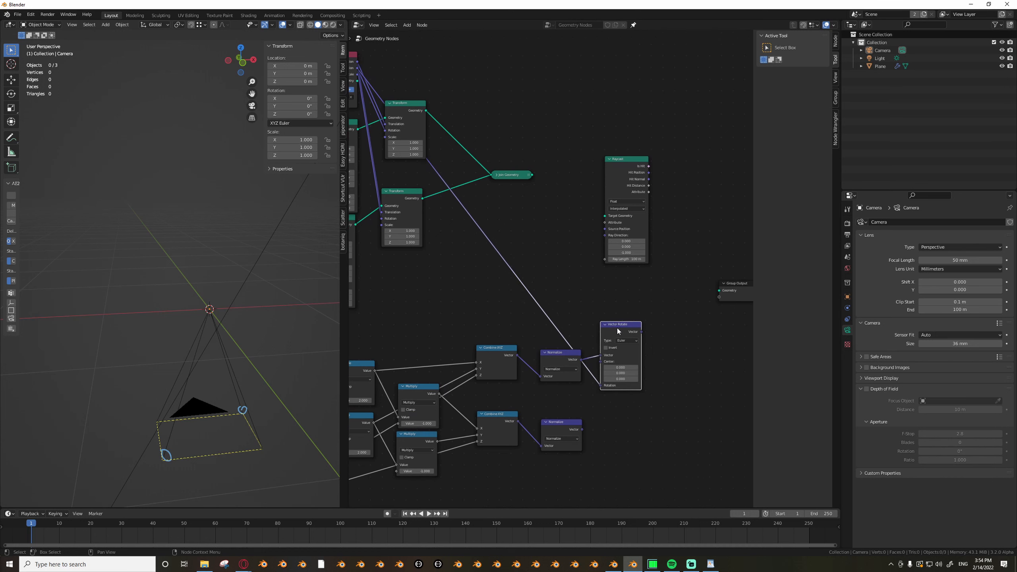
Duplicate the Vector Rotate node for the lower Normalize vector and connect the camera's rotation to it through a reroute.
key("shift+d")
left_click(623, 402)
scroll(583, 431, "up", 2)
scroll(626, 440, "down", 3)
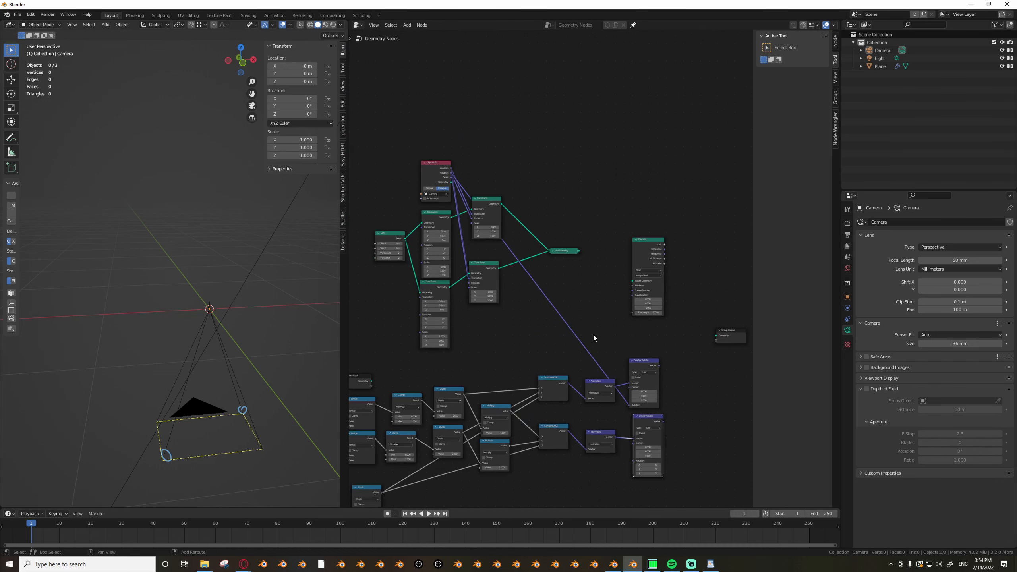
left_click_drag(631, 460, 633, 462)
scroll(648, 433, "up", 3)
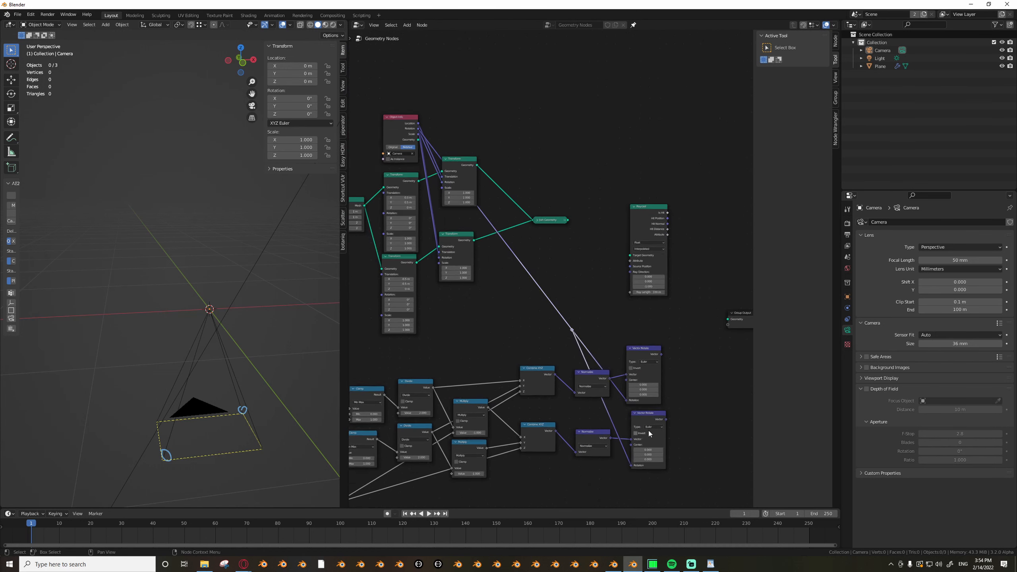
left_click_drag(651, 415, 647, 412)
Reposition the reroute on the rotation link and move Group Output lower, level with the Vector Rotate nodes.
left_click_drag(553, 306, 582, 345)
key("g")
left_click(539, 357)
middle_click_drag(714, 359, 552, 372)
left_click_drag(590, 331, 590, 357)
middle_click_drag(497, 374, 555, 376)
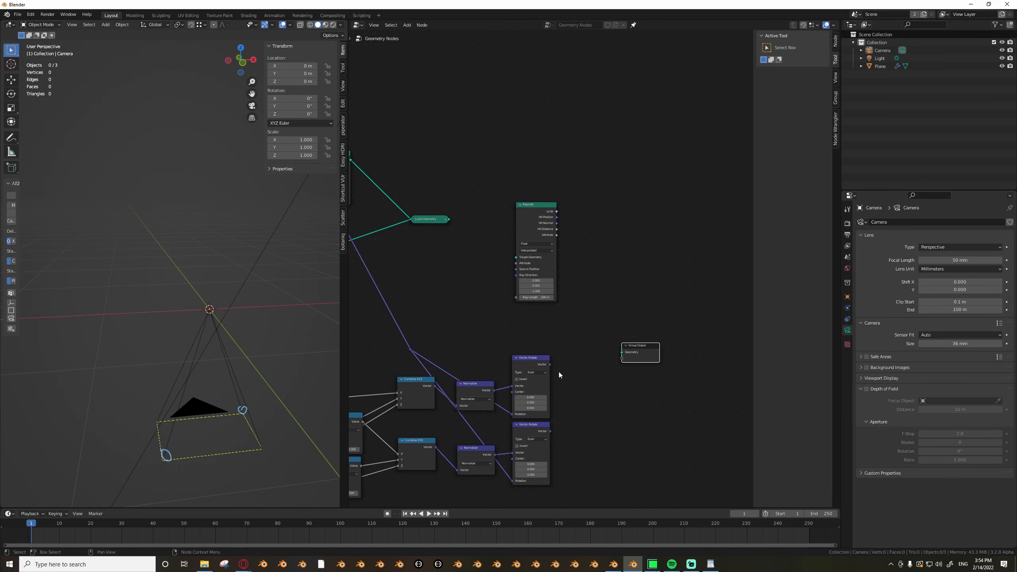
Select the camera in the viewport and try rotating it.
left_click(239, 391)
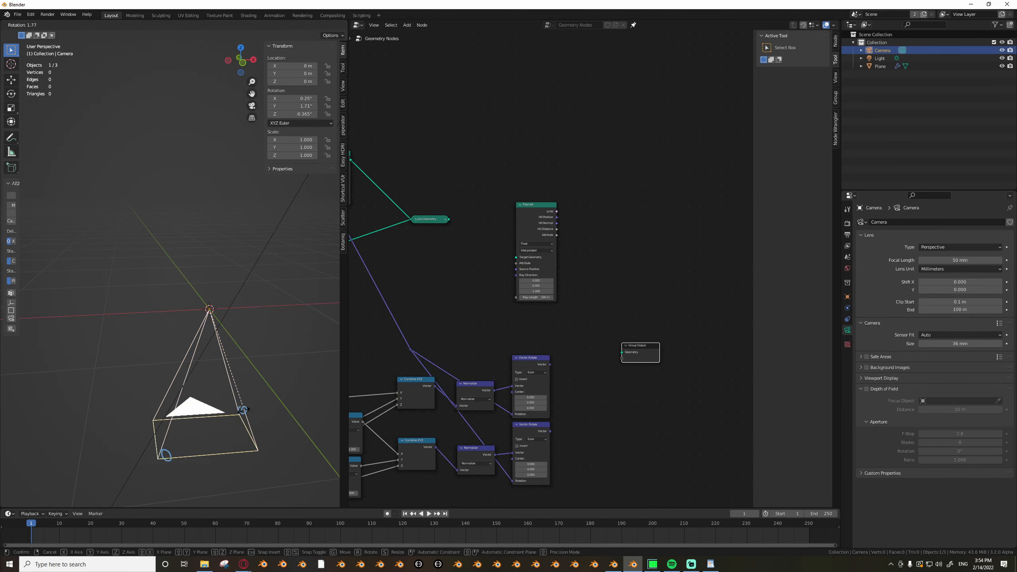
scroll(583, 389, "down", 3)
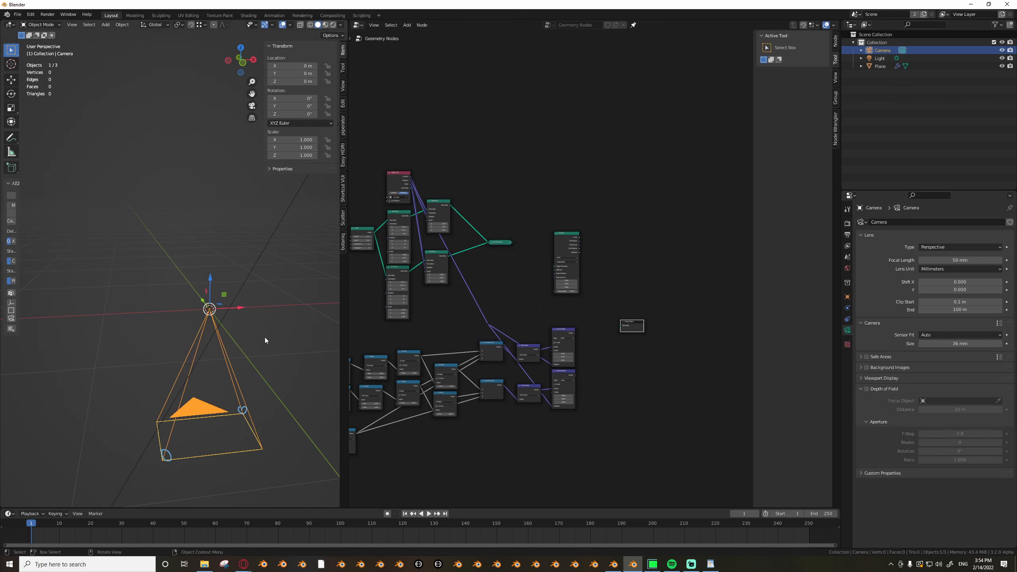
scroll(583, 361, "up", 2)
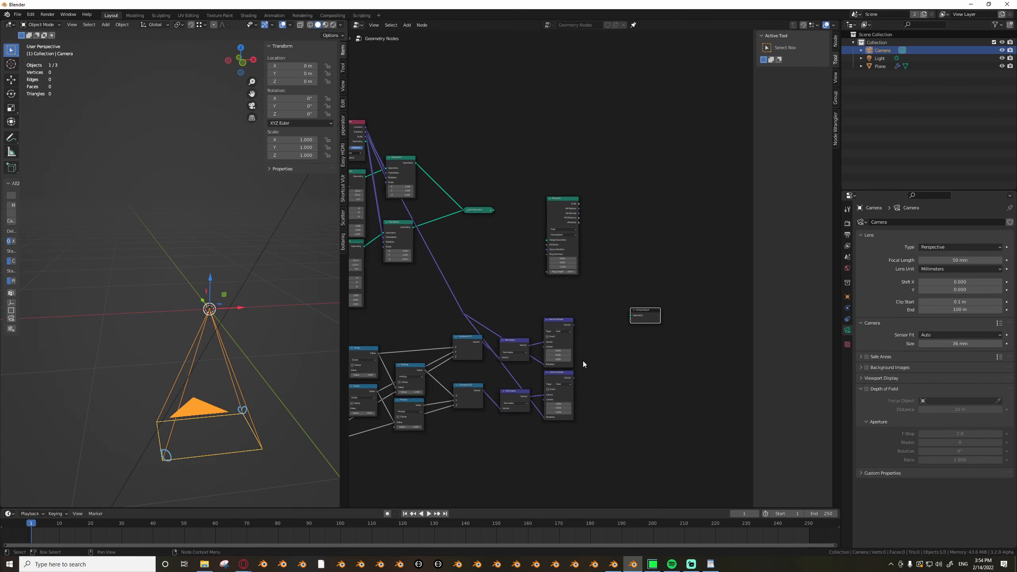
Add a Mesh Line node below and beyond the Vector Rotate nodes.
scroll(582, 361, "up", 1)
middle_click_drag(601, 412, 575, 392)
scroll(564, 419, "down", 1)
key("Tab")
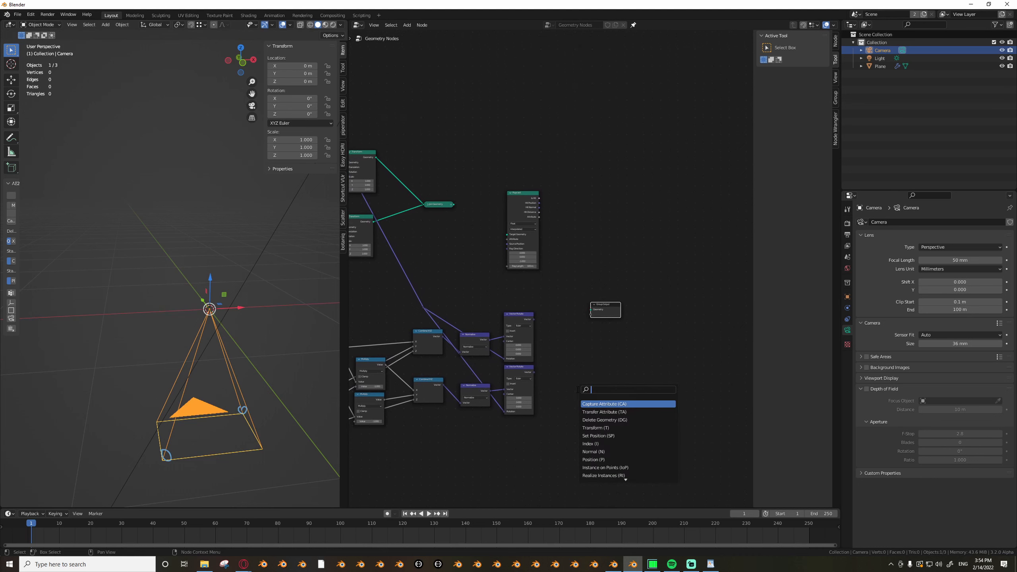
type("l")
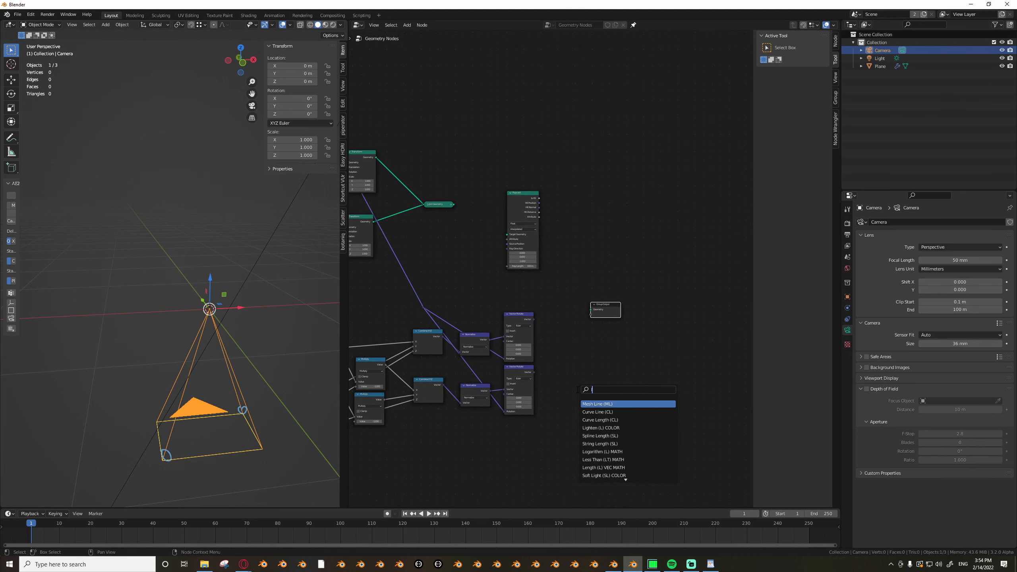
key("Return")
left_click(576, 402)
Add a Mesh to Points node and connect the Mesh Line's Mesh output to it.
scroll(604, 401, "up", 1)
key("Tab")
type("mesh")
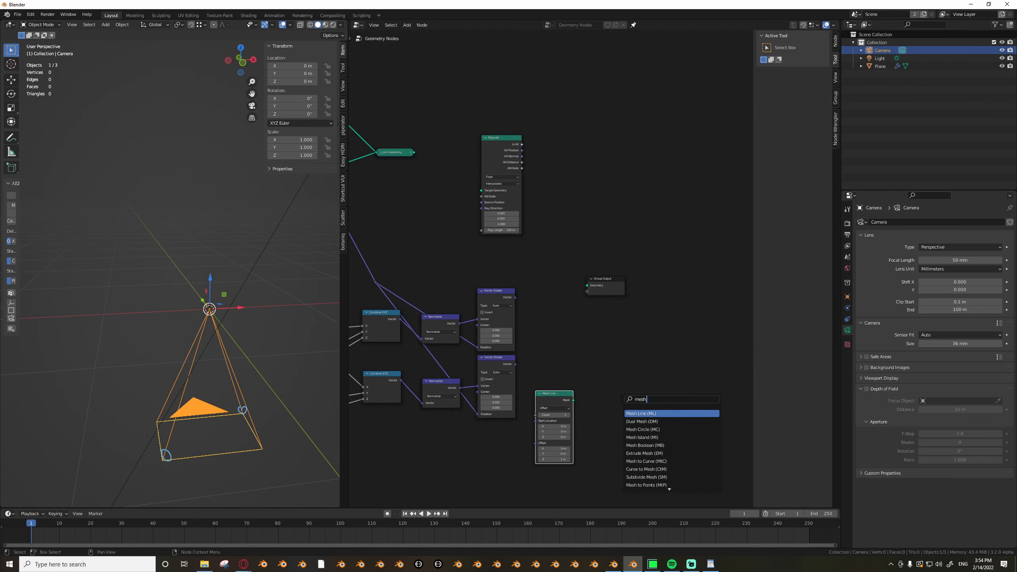
key("Return")
left_click(621, 399)
right_click_drag(564, 398, 643, 408, "alt")
Add a Transform node between Mesh to Points and Group Output, with the upper Vector Rotate's Vector driving its Translation.
key("Tab")
type("tr")
key("Return")
left_click(657, 393)
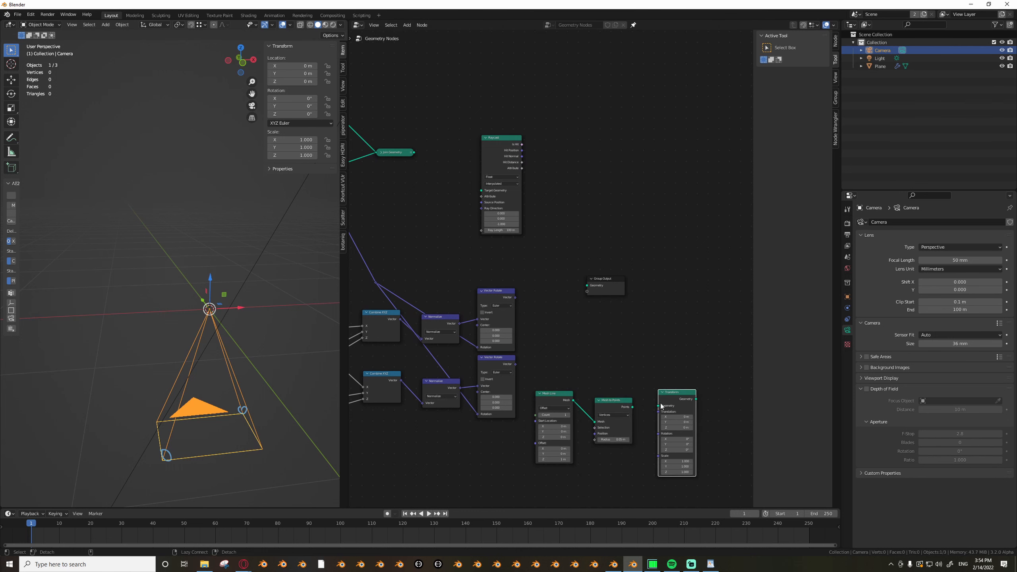
left_click_drag(516, 298, 681, 315)
Try a free trackball rotation of the camera to test the rotated direction vector.
key("r")
key("r")
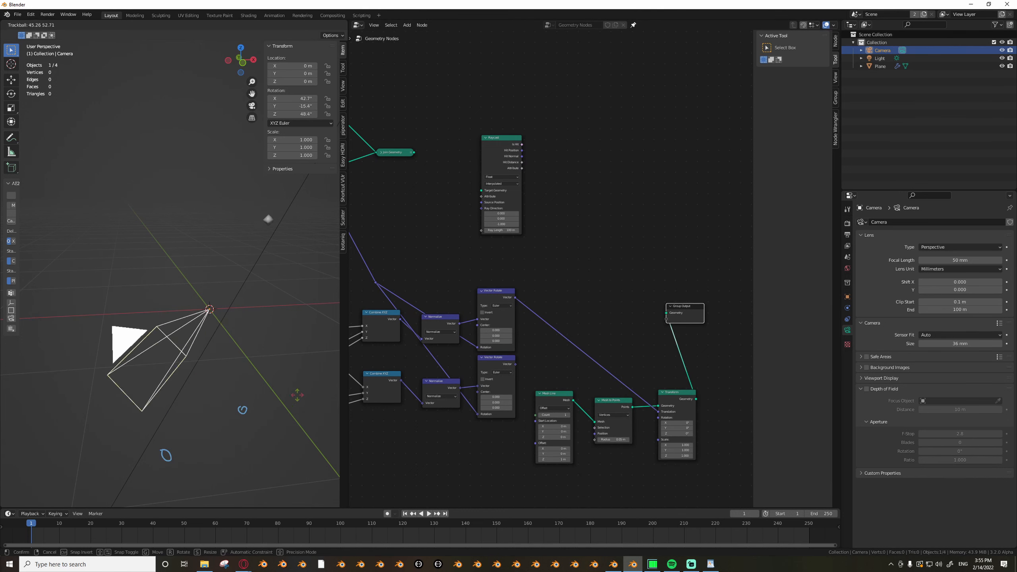
key("Escape")
Move Group Output further along and cut the upper Vector Rotate's link to the Transform node's Translation.
scroll(690, 331, "up", 1)
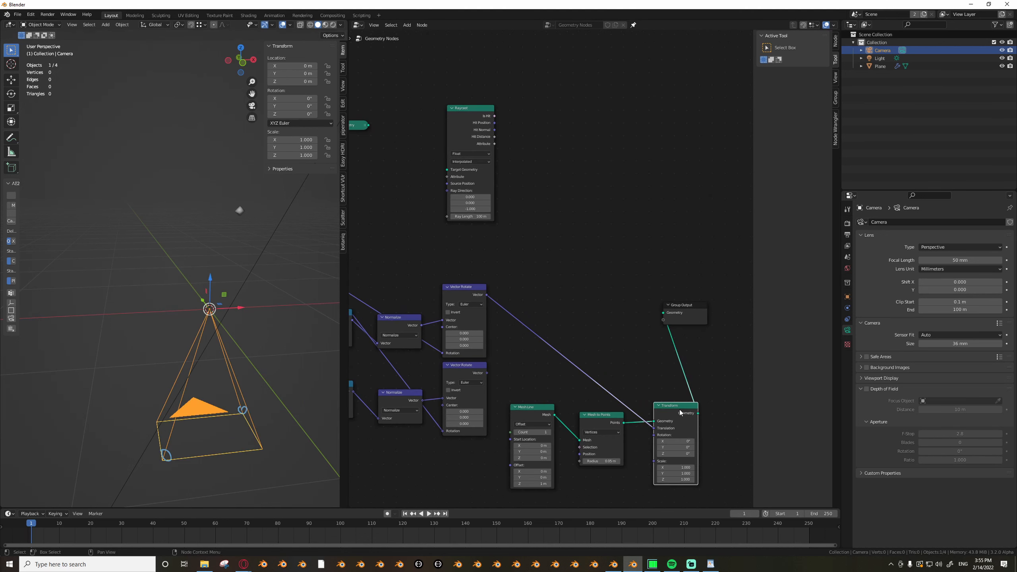
middle_click_drag(698, 380, 599, 412)
left_click_drag(590, 340, 627, 342)
scroll(456, 343, "down", 4)
middle_click_drag(456, 342, 569, 392)
right_click_drag(575, 381, 538, 419, "ctrl")
scroll(533, 413, "down", 2)
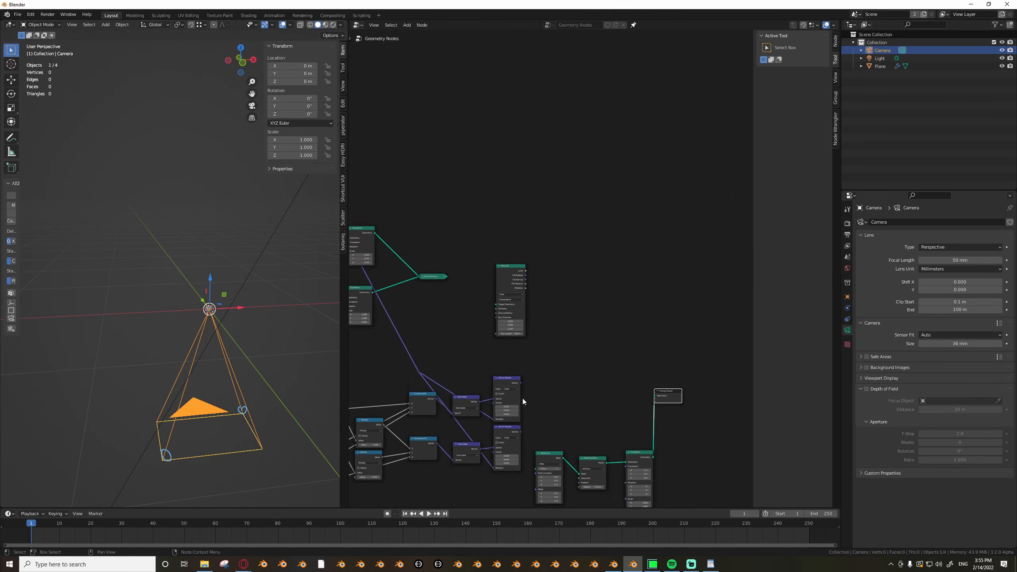
Delete the Join Geometry node and move the Raycast node further from the Transform nodes.
middle_click_drag(533, 384, 559, 354)
scroll(559, 353, "up", 1)
left_click_drag(529, 229, 595, 238)
right_click(589, 239)
scroll(479, 231, "down", 1)
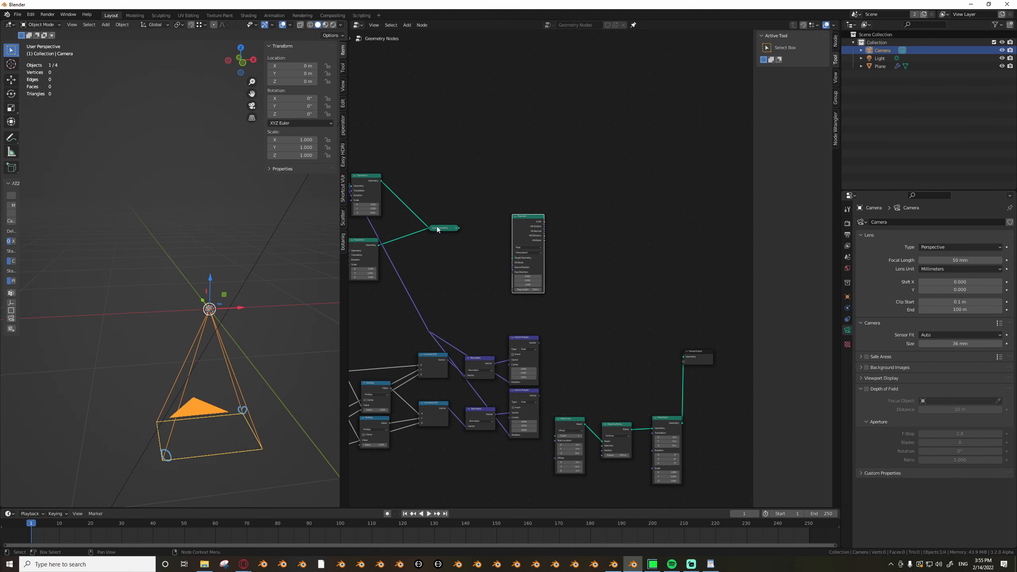
left_click(439, 229)
key("x")
scroll(516, 265, "up", 1)
left_click_drag(521, 215, 565, 209)
scroll(440, 239, "down", 1)
middle_click_drag(440, 240, 587, 277)
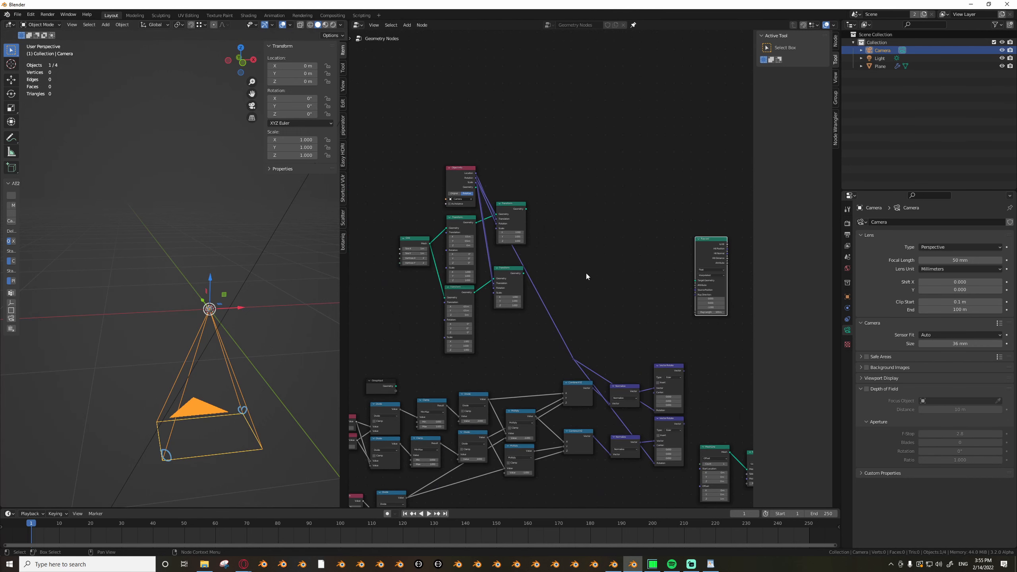
Move the Grid, camera Object Info and four Transform nodes together closer to the Raycast node.
left_click_drag(552, 194, 394, 339)
key("g")
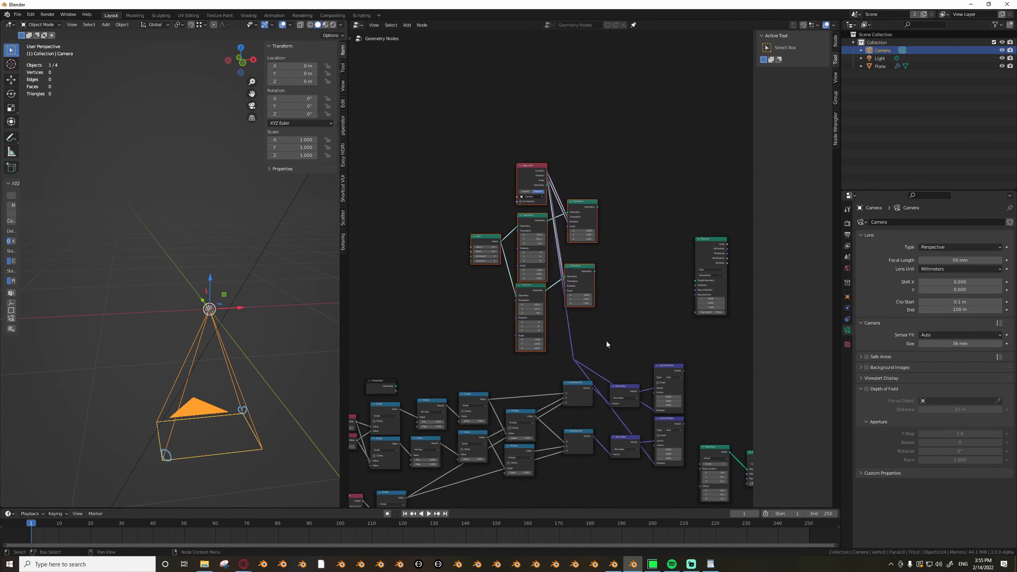
left_click(614, 350)
middle_click_drag(645, 282, 553, 317)
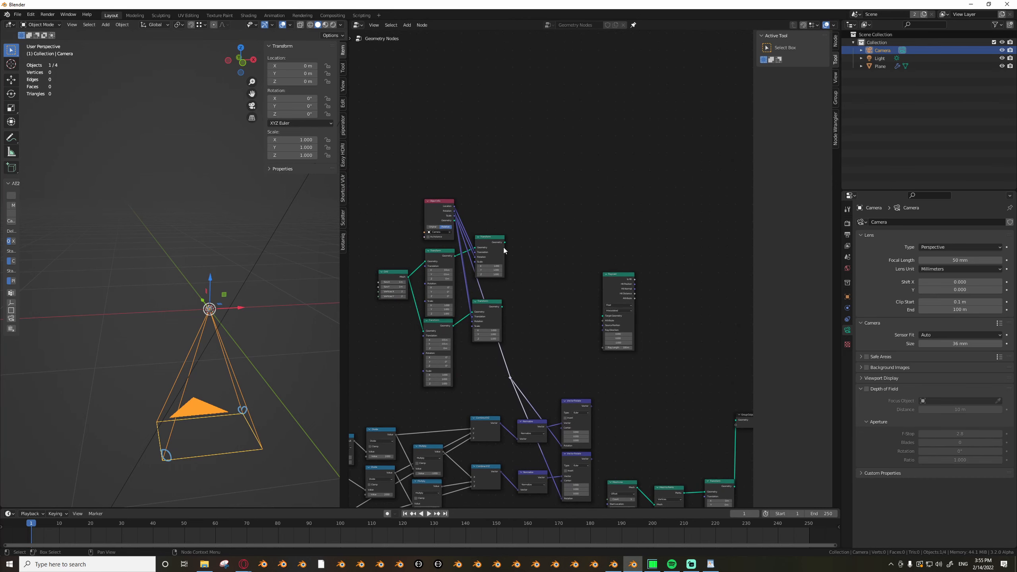
Rotate the camera about the X axis to about 57.6°.
middle_click_drag(156, 353, 236, 333)
key("r")
key("x")
left_click(224, 417)
Move the camera to about X -0.08 m, Y -3.04 m, Z 2.05 m.
middle_click_drag(154, 396, 214, 378)
key("g")
left_click(346, 274)
mouse_move(314, 321)
middle_mouse_down()
mouse_move(294, 346)
mouse_move(205, 394)
mouse_move(173, 393)
mouse_move(231, 331)
mouse_move(204, 336)
mouse_move(305, 317)
middle_mouse_up()
key("g")
left_click(192, 333)
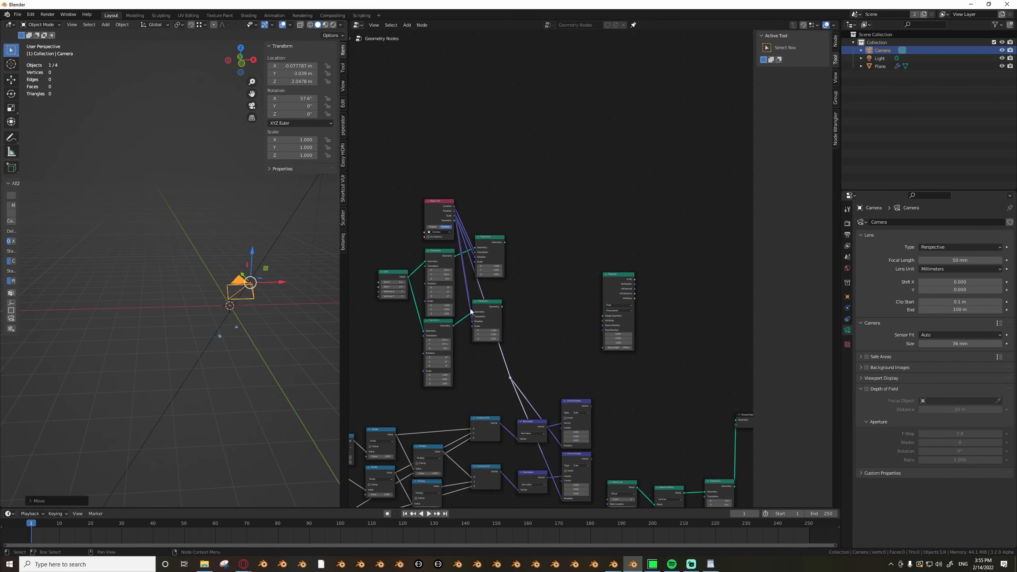
Connect the upper final Transform's Geometry to Raycast's Target Geometry and adjust the positions of the two final Transform nodes.
scroll(600, 296, "up", 4)
left_click_drag(609, 330, 605, 326)
left_click_drag(618, 299, 664, 296)
middle_click_drag(600, 313, 599, 290)
scroll(560, 288, "down", 1)
middle_click_drag(439, 285, 481, 278)
left_click_drag(482, 277, 486, 298)
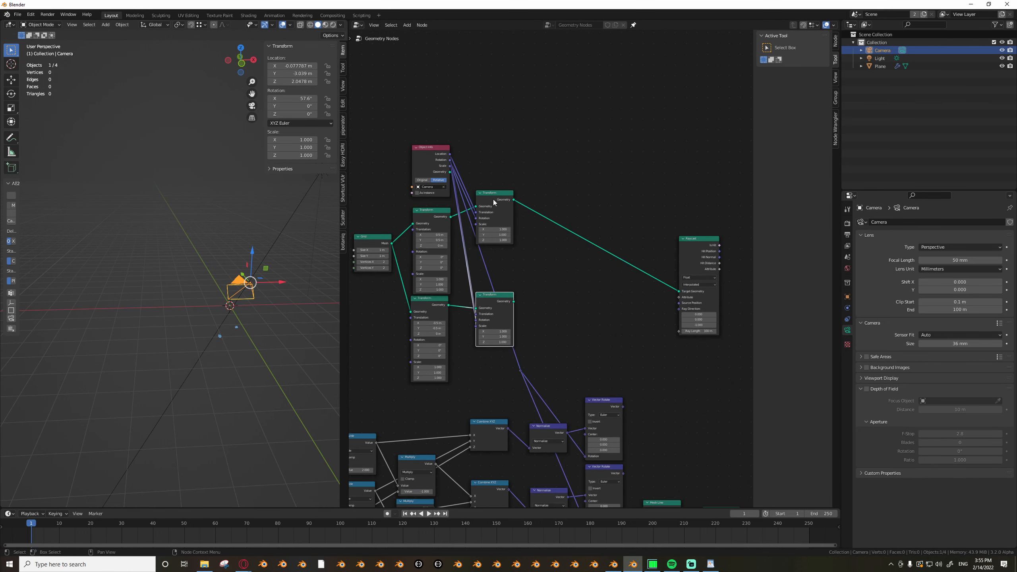
left_click_drag(492, 197, 495, 213)
Lower the Raycast node slightly in the node tree.
middle_click_drag(179, 341, 324, 314)
middle_click_drag(703, 289, 570, 296)
scroll(571, 295, "down", 3)
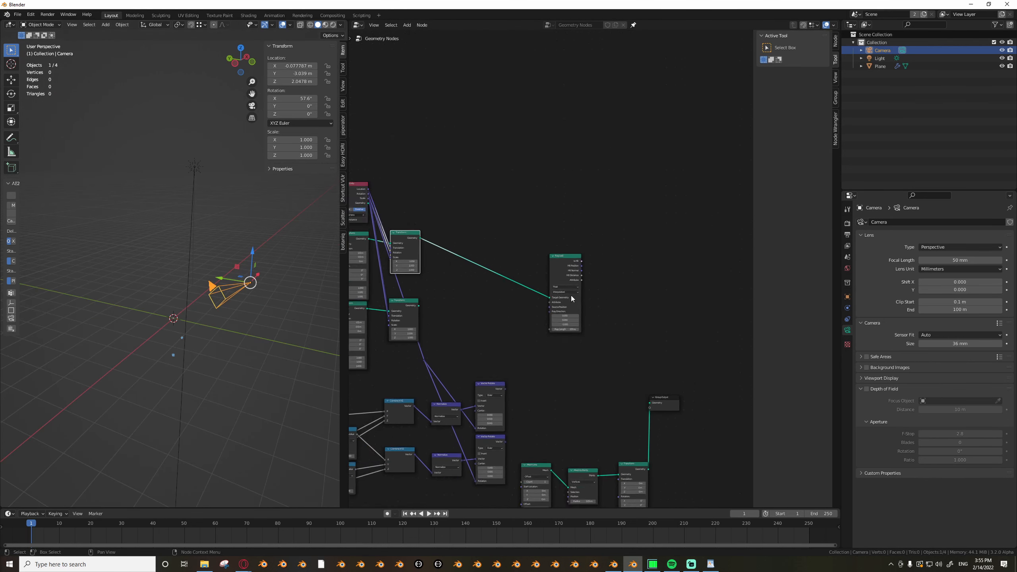
scroll(563, 283, "up", 2)
left_click_drag(556, 256, 554, 267)
scroll(448, 304, "down", 5)
middle_click_drag(449, 303, 478, 281)
scroll(636, 371, "up", 3)
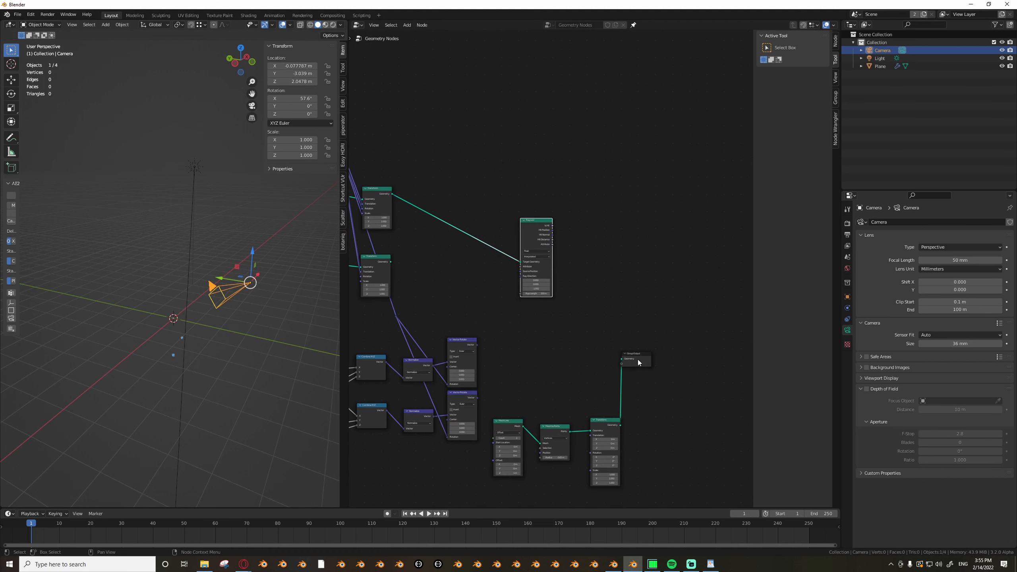
Cut the Transform link to Group Output and move the Mesh Line, Mesh to Points and Transform test nodes well below the tree.
left_click(517, 414)
right_click(589, 379)
right_click_drag(570, 386, 634, 395, "ctrl")
left_click_drag(507, 416, 635, 480)
key("g")
left_click(616, 399)
key("x")
middle_click_drag(577, 315, 597, 375)
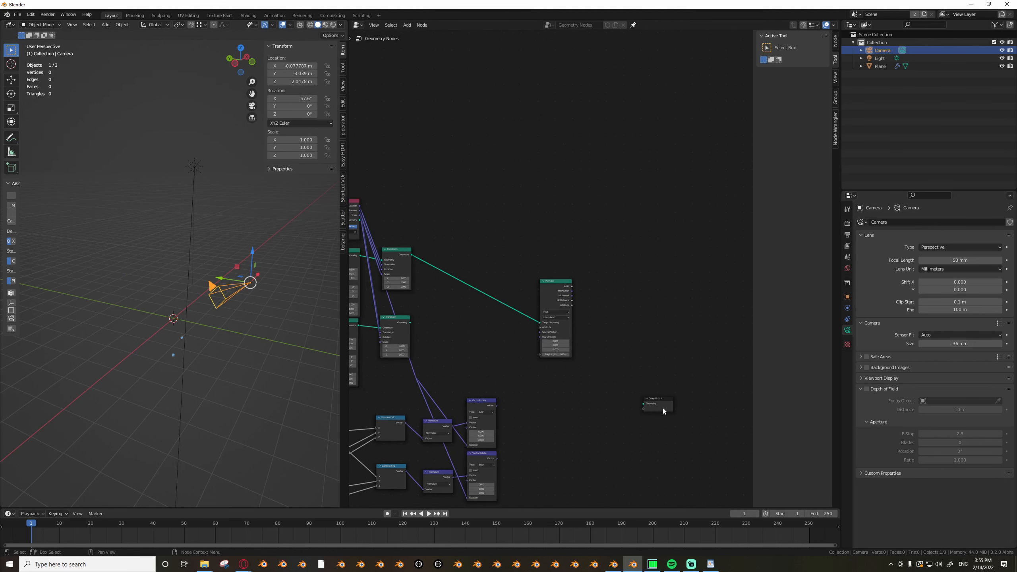
Raise Group Output slightly and readjust the Raycast node's position.
left_click_drag(657, 401, 650, 385)
middle_click_drag(561, 329, 617, 339)
left_click_drag(613, 304, 615, 314)
scroll(238, 338, "up", 2)
Connect the upper Vector Rotate's Vector output to Raycast's Ray Direction.
middle_click_drag(579, 391, 549, 368)
scroll(539, 376, "up", 2)
left_click_drag(535, 368, 593, 301)
scroll(640, 286, "up", 3)
middle_click_drag(611, 305, 538, 343)
mouse_move(533, 268)
left_mouse_down()
mouse_move(511, 315)
mouse_move(527, 273)
left_mouse_up()
middle_click_drag(199, 332, 265, 345, "shift")
Duplicate the Raycast node below, feeding it the lower Transform's Geometry as Target Geometry and the lower Vector Rotate's Vector as Ray Direction.
scroll(633, 366, "down", 4)
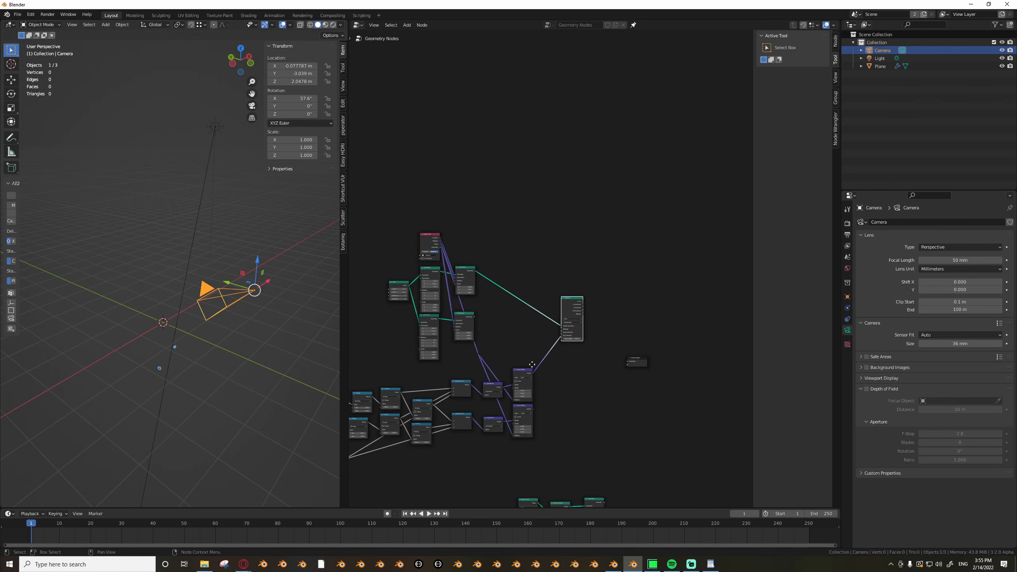
scroll(556, 374, "up", 1)
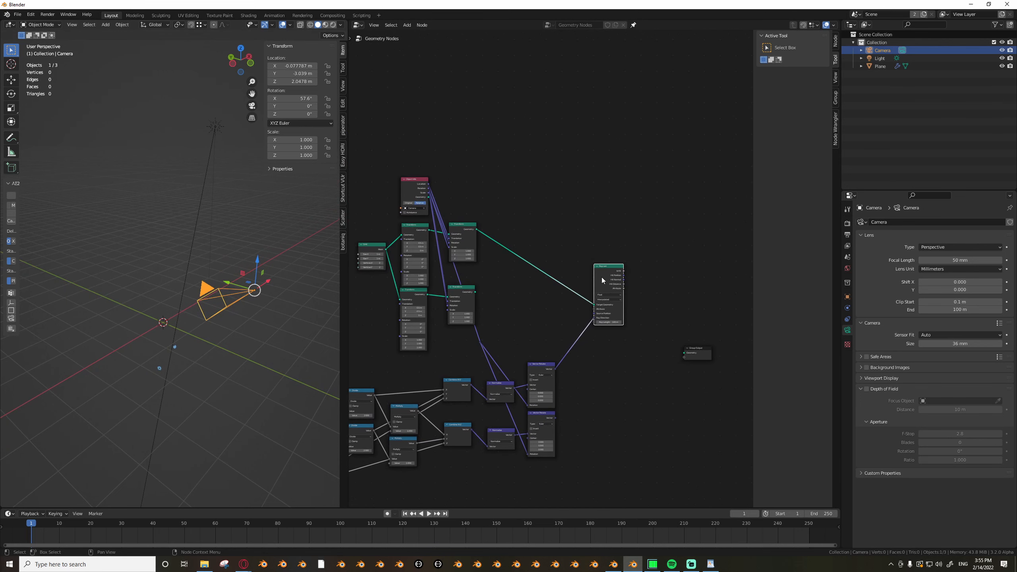
key("ctrl+shift+d")
left_click(604, 342)
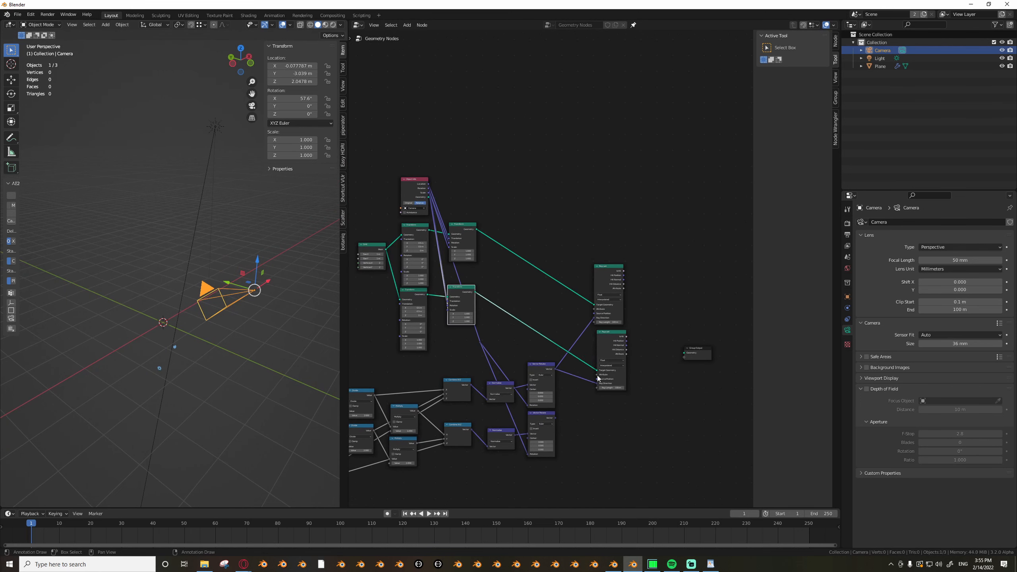
scroll(555, 418, "up", 1)
left_click_drag(555, 418, 611, 376)
Move Group Output slightly further from the two Raycast nodes.
scroll(644, 367, "down", 1)
middle_click_drag(648, 367, 544, 373)
left_click_drag(621, 350, 639, 354)
middle_click_drag(579, 379, 591, 322)
scroll(592, 318, "down", 4)
scroll(586, 378, "down", 4)
middle_click_drag(586, 378, 632, 375)
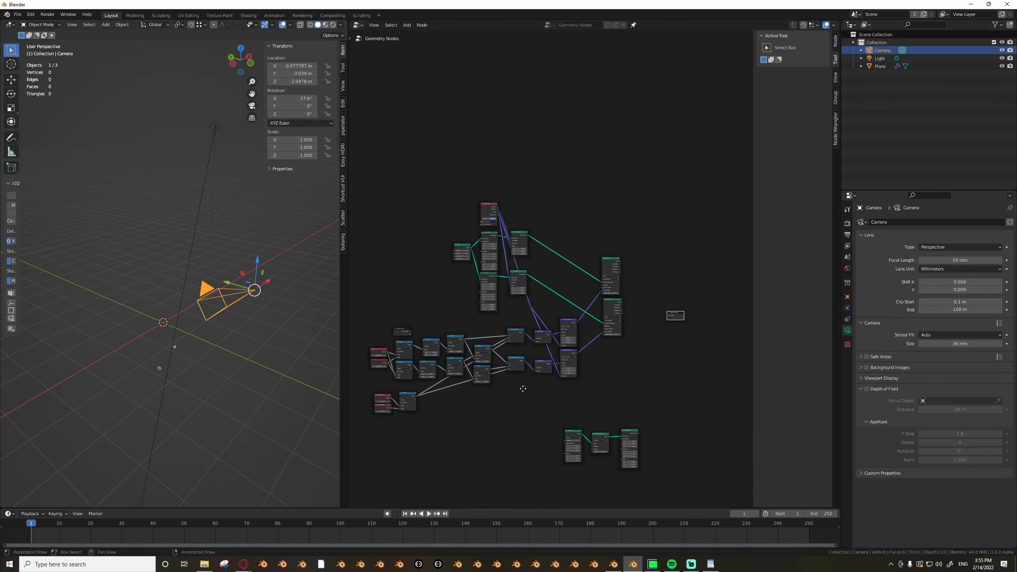
Move the Group Input node below the Raycast nodes and readjust Group Output's position.
scroll(425, 331, "up", 3)
left_click_drag(394, 333, 660, 370)
middle_click_drag(672, 357, 533, 384)
scroll(637, 341, "up", 4)
left_click_drag(581, 342, 597, 354)
Add a Delete Geometry node and connect it between Group Input and Group Output.
key("Tab")
type("del")
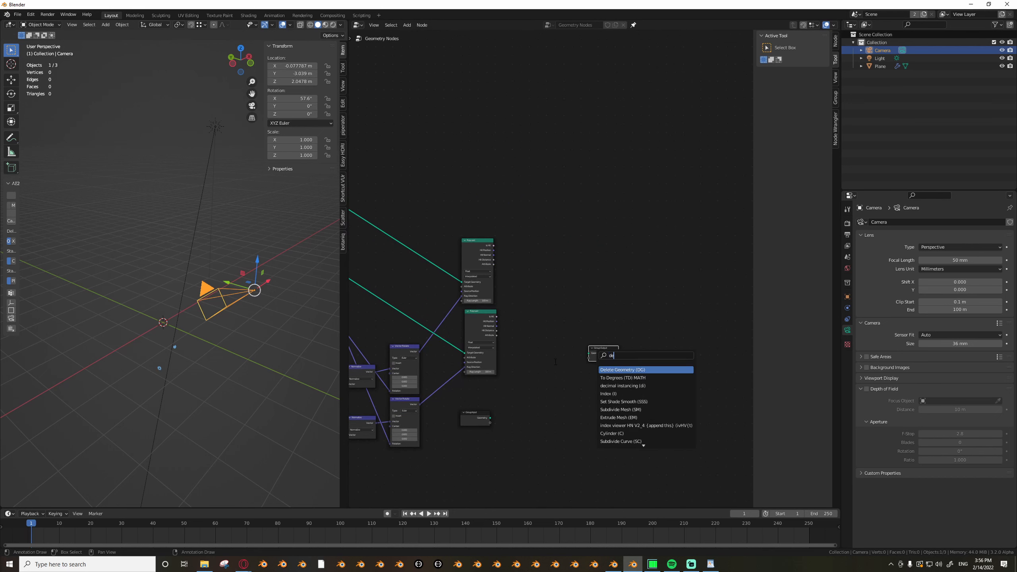
key("Return")
left_click(499, 317)
scroll(520, 309, "up", 2)
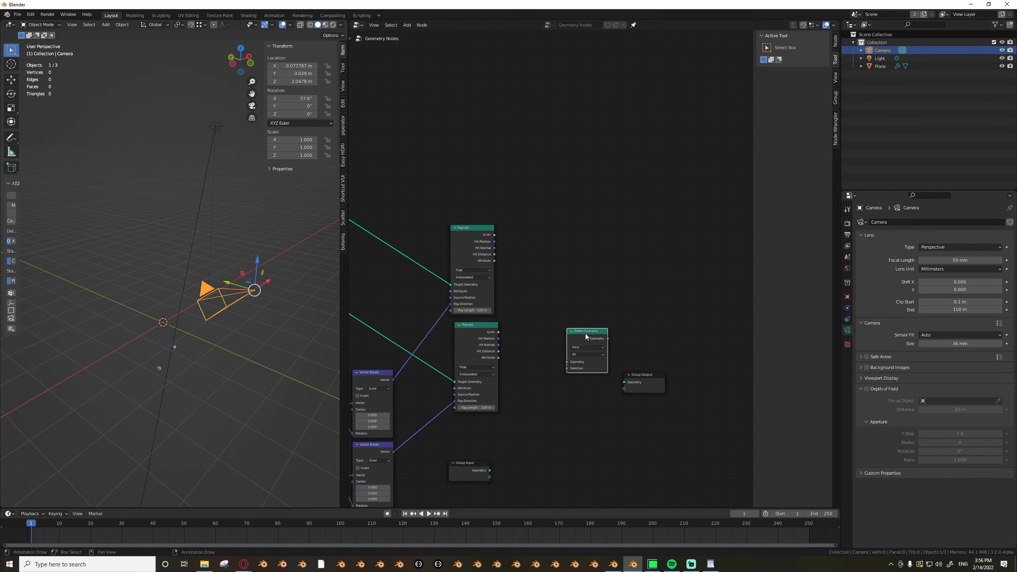
left_click_drag(489, 471, 679, 389)
Connect the upper Raycast's Is Hit output to Delete Geometry's Selection and view the plane through the camera.
left_click_drag(495, 241, 566, 368)
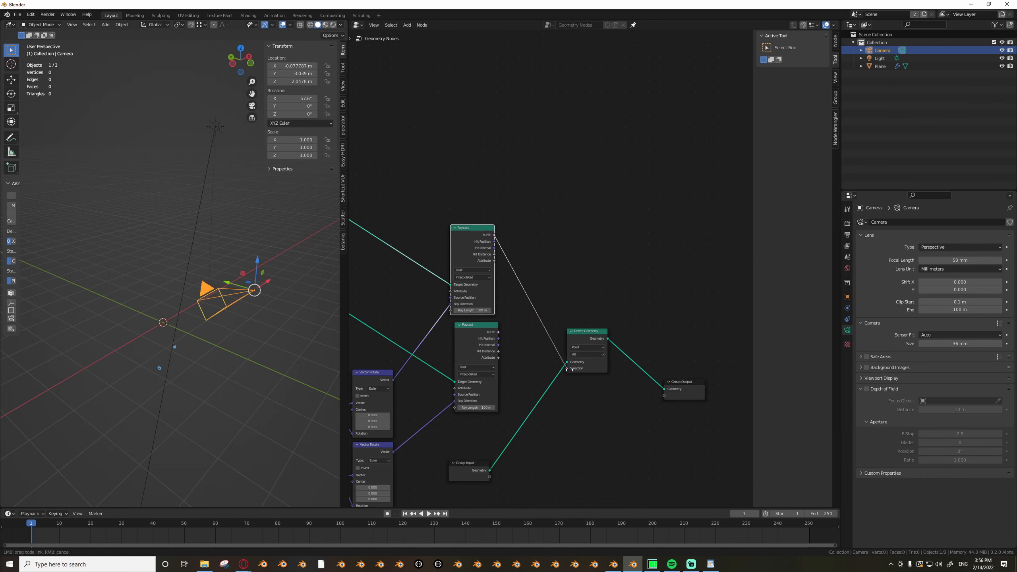
middle_click_drag(232, 369, 200, 341)
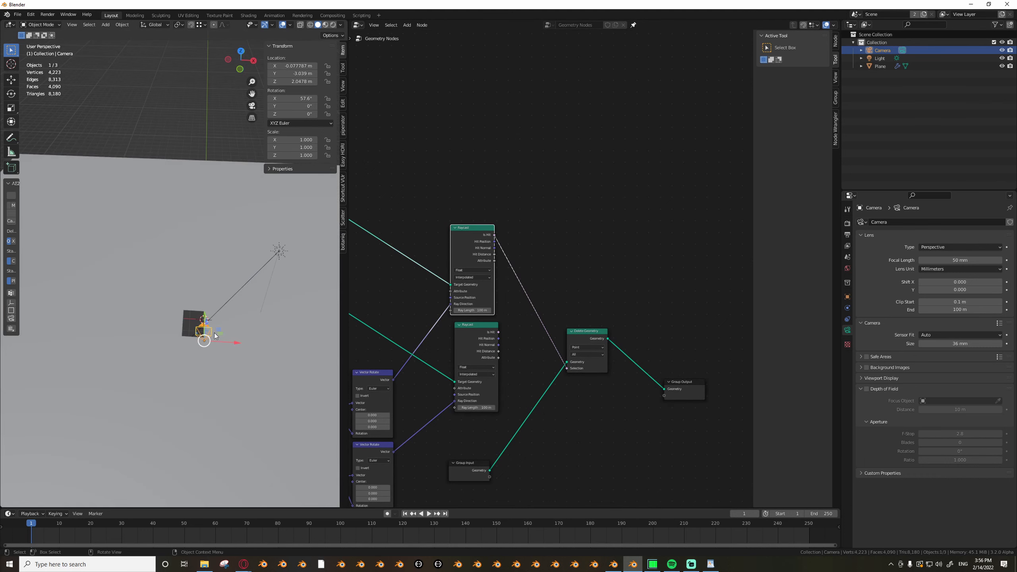
scroll(221, 331, "up", 2)
key("KP_0")
Insert a Distribute Points on Faces node between Group Input and Delete Geometry and raise its density to a few hundred.
middle_click_drag(568, 340, 609, 273)
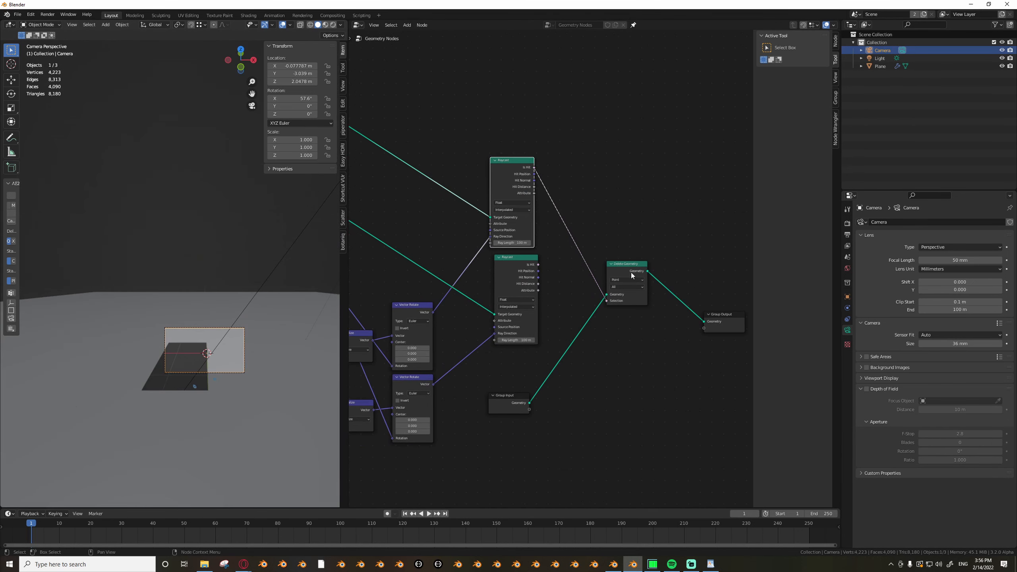
left_click_drag(631, 272, 684, 313)
key("Tab")
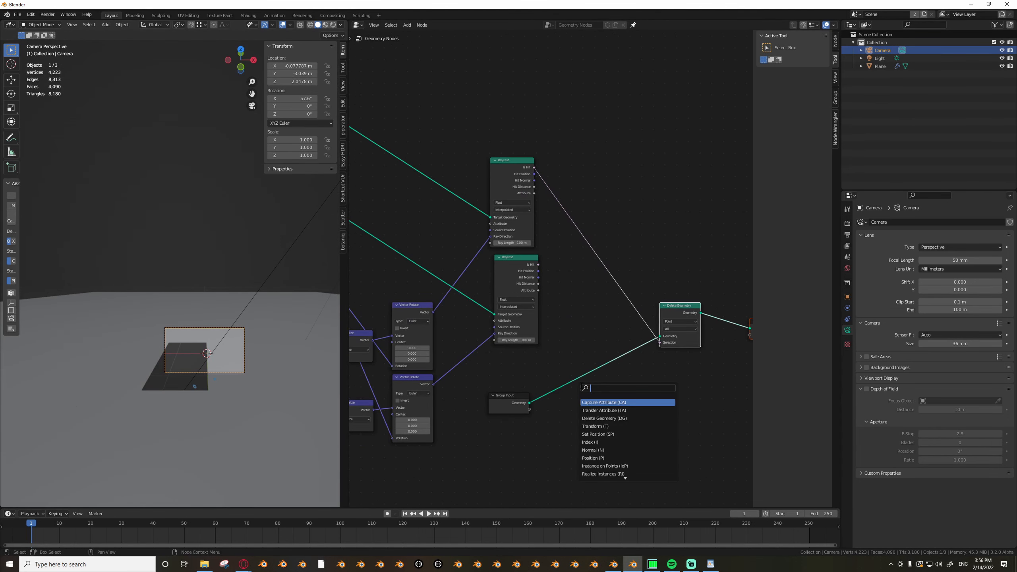
type("dis")
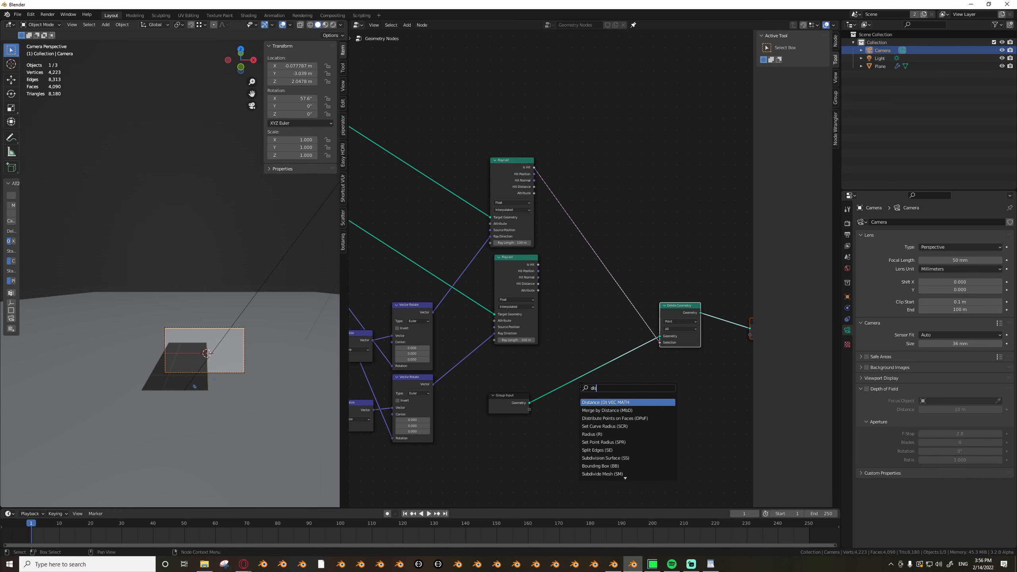
key("Down")
key("Down")
key("Return")
left_click(555, 362)
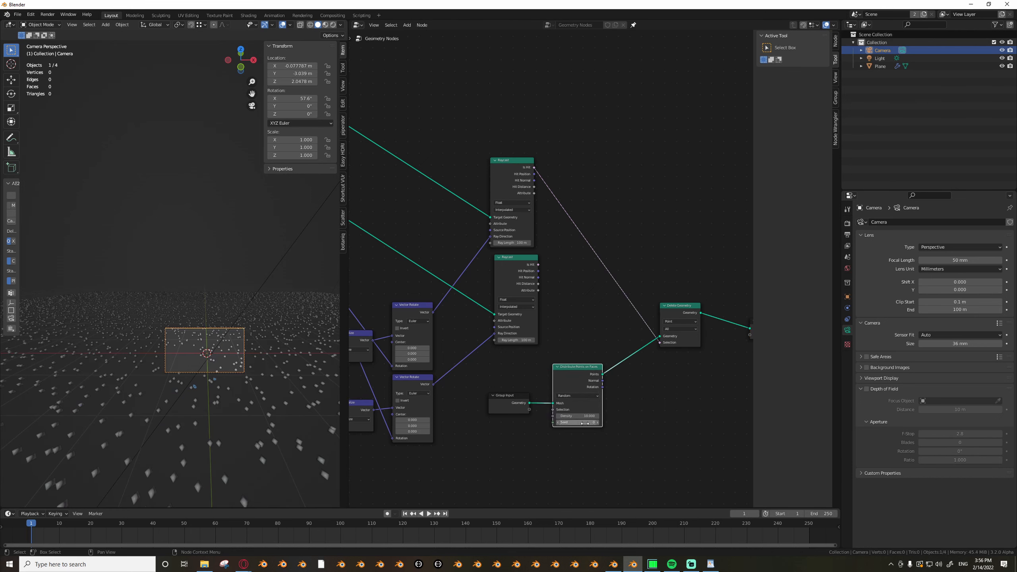
left_click_drag(576, 416, 612, 416)
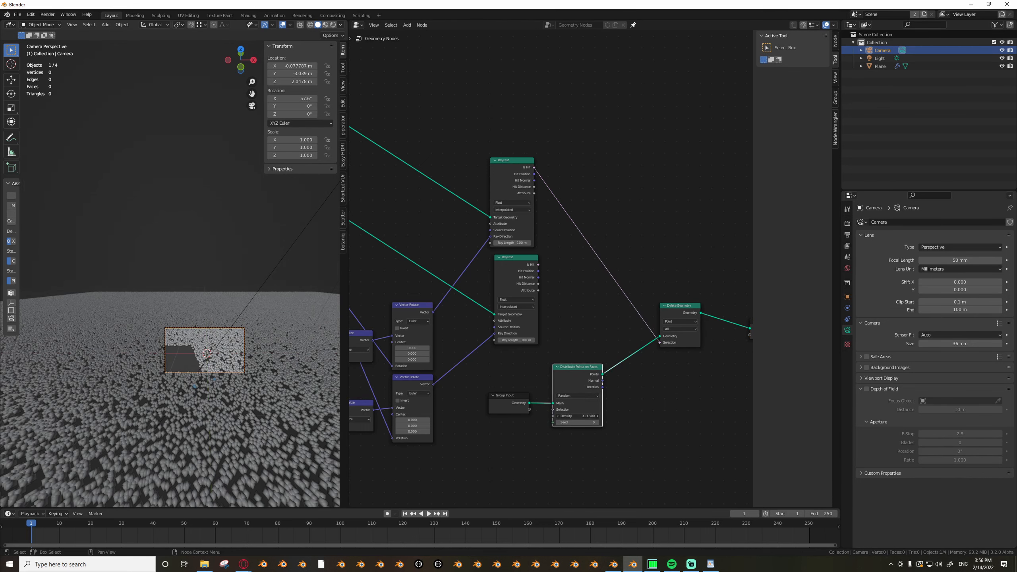
scroll(219, 341, "up", 4)
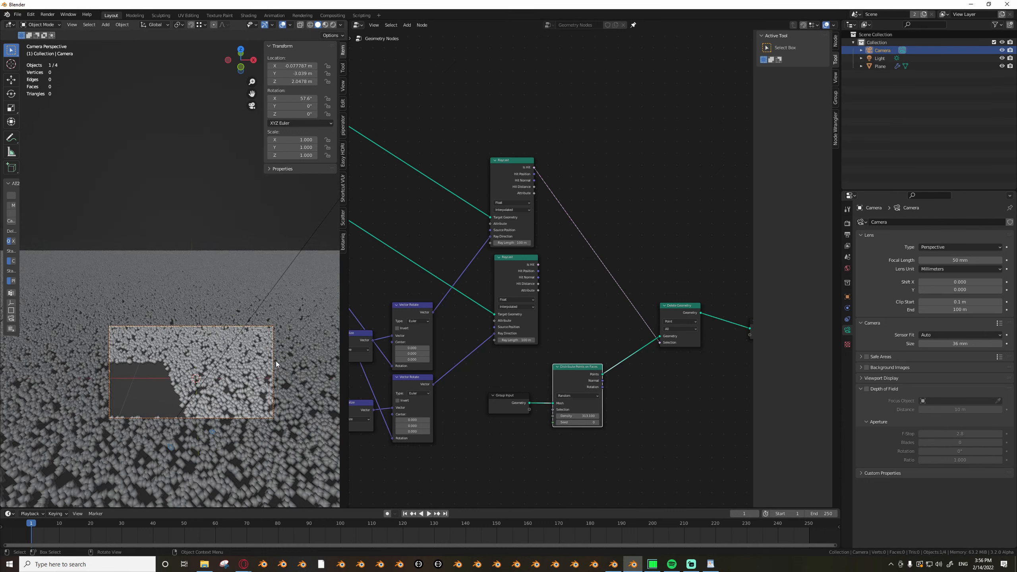
Select the camera and move it back along its local Z axis, away from the scattered points.
left_click(278, 362)
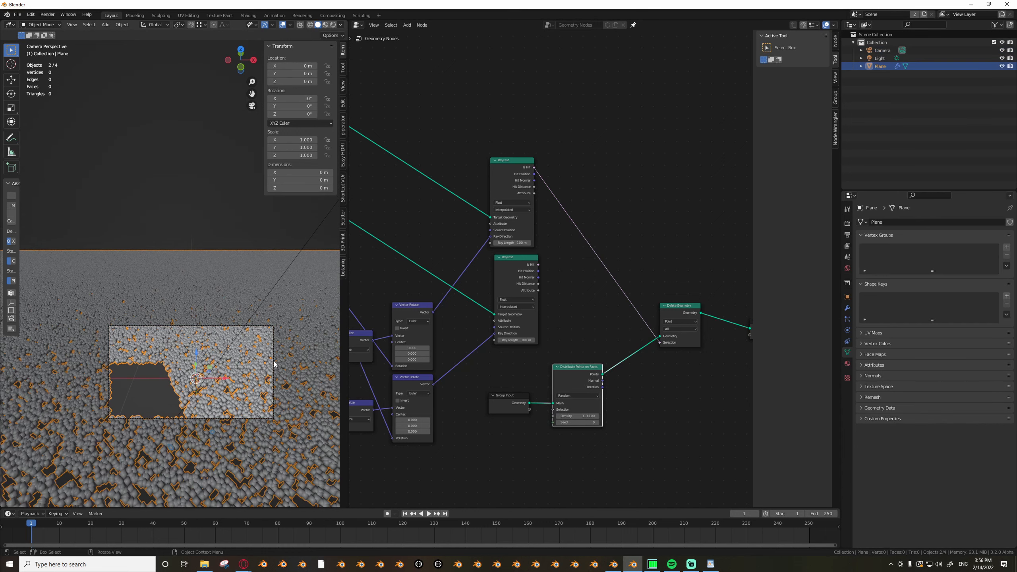
left_click(262, 330)
key("g")
key("z")
key("z")
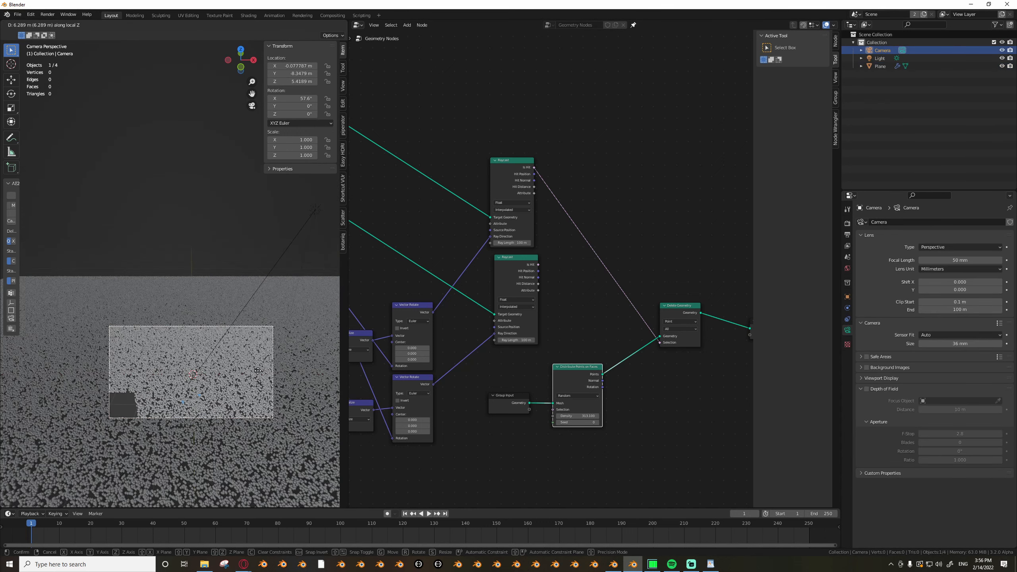
left_click(281, 368)
scroll(626, 388, "up", 1)
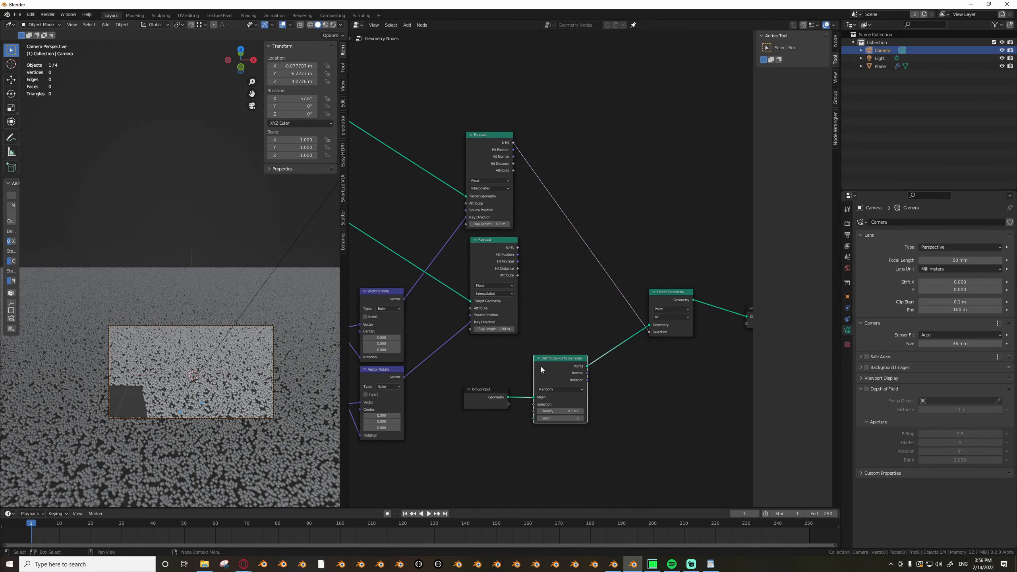
Insert a Boolean Math node set to And between the upper Raycast's Is Hit output and Delete Geometry's Selection.
left_click_drag(570, 405, 546, 399)
key("Home")
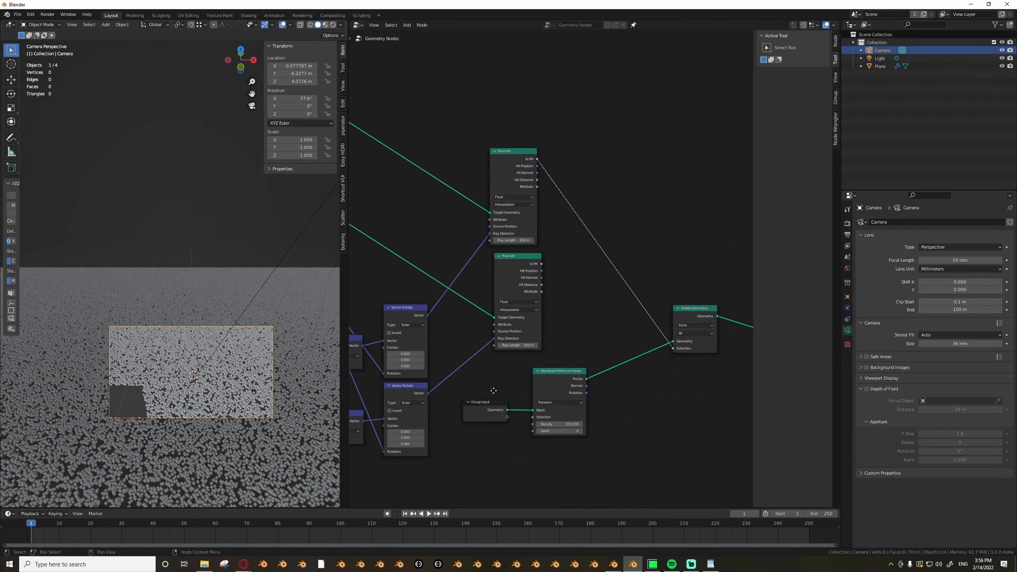
middle_click_drag(514, 396, 570, 448)
scroll(570, 444, "down", 1)
middle_click_drag(572, 346, 550, 343)
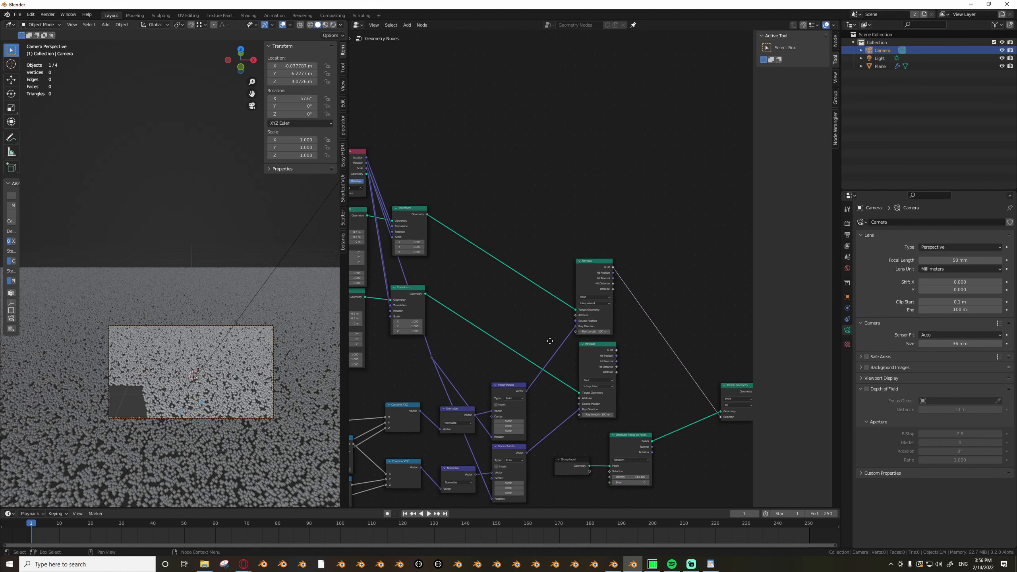
middle_click_drag(645, 363, 537, 340)
scroll(537, 340, "up", 2)
key("shift+a")
key("s")
key("shift+a")
type("sboo")
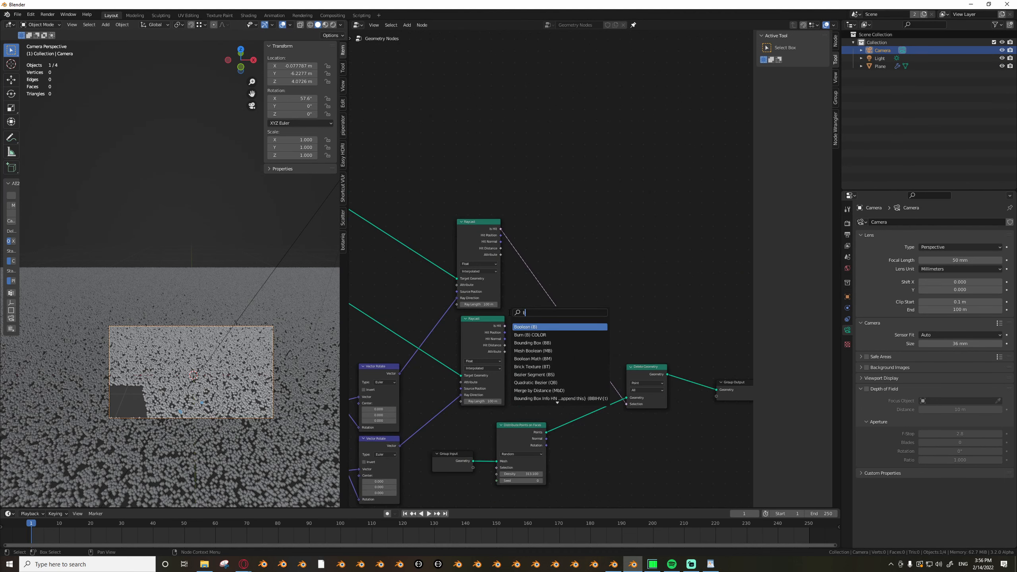
key("Return")
left_click(525, 329)
scroll(535, 333, "up", 5)
left_click_drag(535, 339, 573, 307)
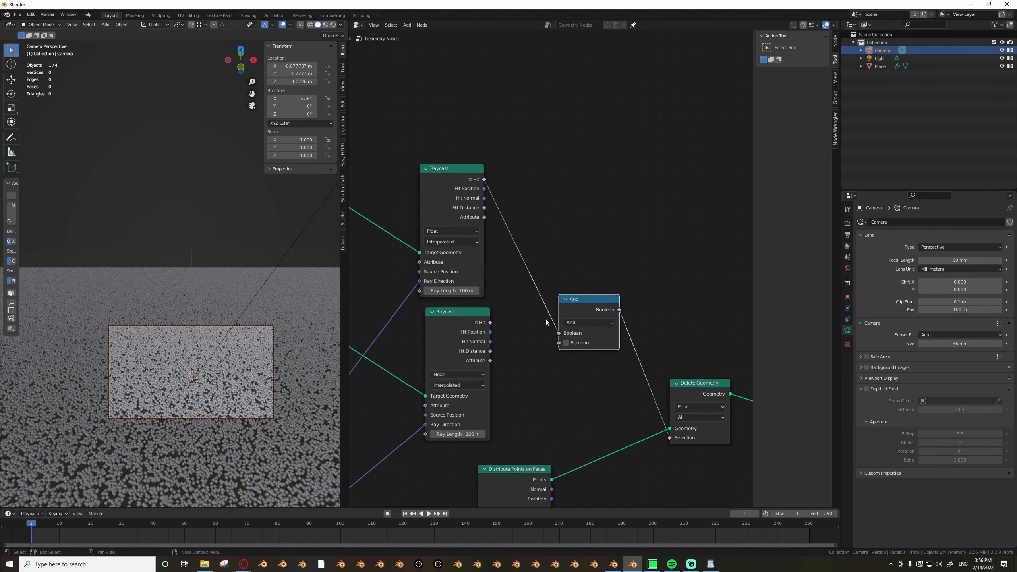
Connect the lower Raycast's Is Hit output to the And node's second Boolean input.
left_click_drag(490, 321, 560, 344)
scroll(618, 342, "down", 12)
scroll(441, 327, "up", 4)
middle_click_drag(716, 325, 630, 319)
scroll(570, 333, "up", 4)
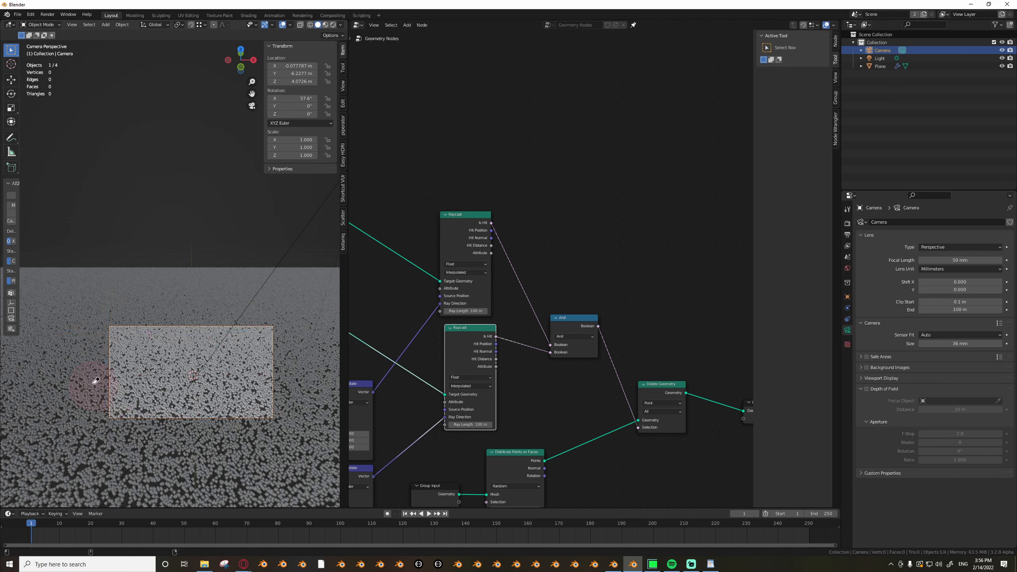
Add an extra Transform node to each plane chain, between the camera-aligned Transform and its Raycast.
middle_click_drag(539, 290, 582, 290)
scroll(581, 290, "down", 5)
middle_click_drag(396, 263, 533, 321)
scroll(554, 352, "up", 3)
scroll(521, 345, "down", 1)
middle_click_drag(462, 375, 463, 308)
scroll(534, 332, "up", 3)
left_click(563, 305)
key("shift+d")
left_click(572, 231)
key("shift+d")
left_click(553, 325)
Add a Value node and connect it to the Scale inputs of both new Transform nodes.
middle_click_drag(476, 363, 497, 359)
key("shift+a")
type("sval")
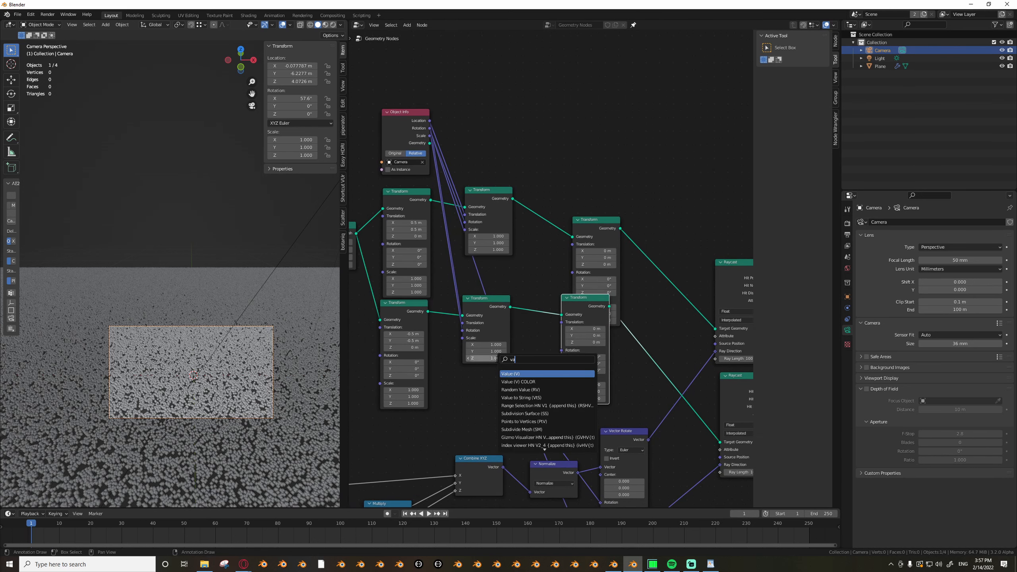
key("Return")
left_click(411, 404)
left_click_drag(462, 414, 561, 378)
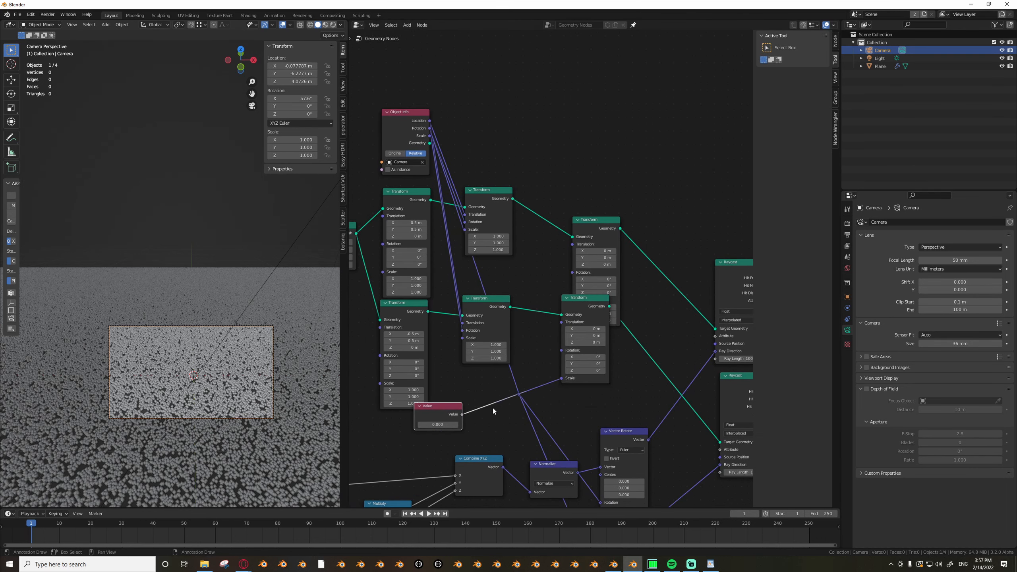
left_click_drag(595, 300, 600, 331)
left_click_drag(462, 414, 580, 302)
Connect the upper Raycast's Is Hit output directly to Delete Geometry's Selection and move the And node aside.
scroll(601, 316, "down", 4)
middle_click_drag(729, 369, 470, 345)
scroll(469, 344, "up", 3)
left_click_drag(464, 340, 595, 421)
middle_click_drag(519, 375, 541, 384)
left_click_drag(486, 251, 617, 433)
middle_click_drag(257, 400, 236, 368)
scroll(528, 361, "down", 2)
middle_click_drag(528, 362, 611, 346)
left_click_drag(638, 329, 630, 366)
scroll(541, 362, "up", 1)
middle_click_drag(629, 365, 541, 334)
scroll(504, 367, "down", 1)
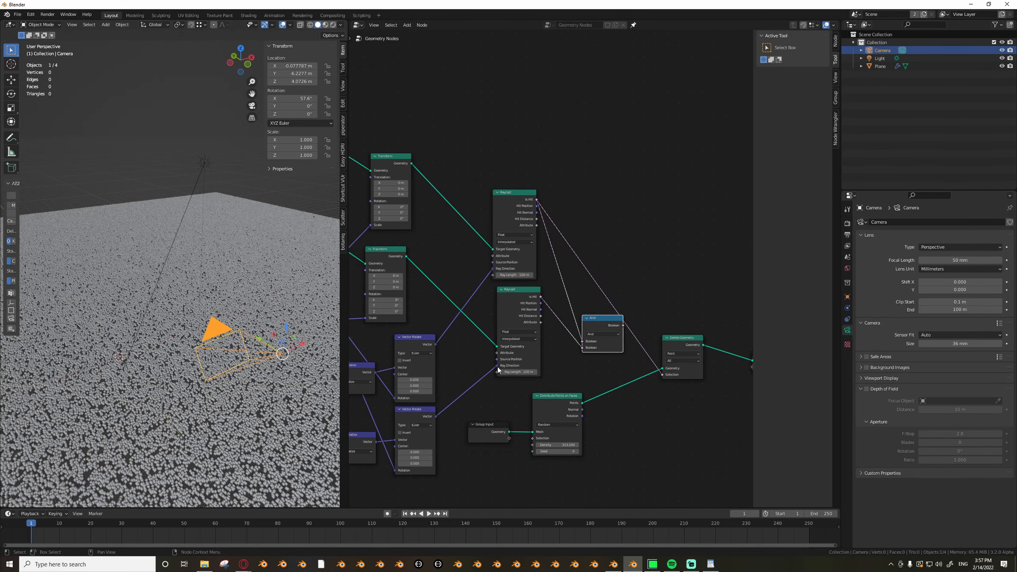
Set the Value node driving the plane scale to 1 and view the points through the camera.
middle_click_drag(500, 369, 574, 364)
scroll(586, 369, "down", 5)
left_click_drag(420, 342, 418, 342)
type("1")
key("Return")
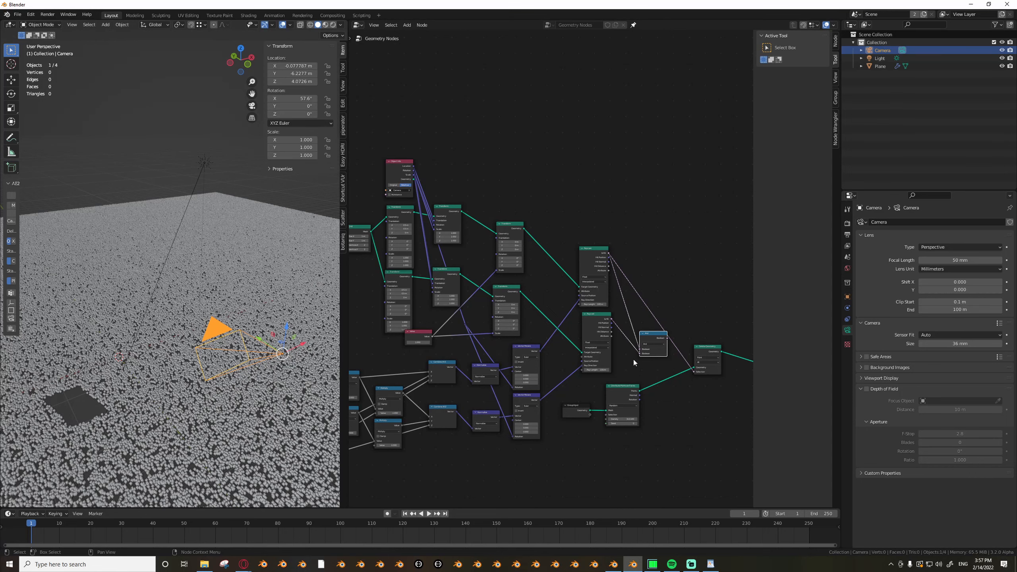
key("KP_0")
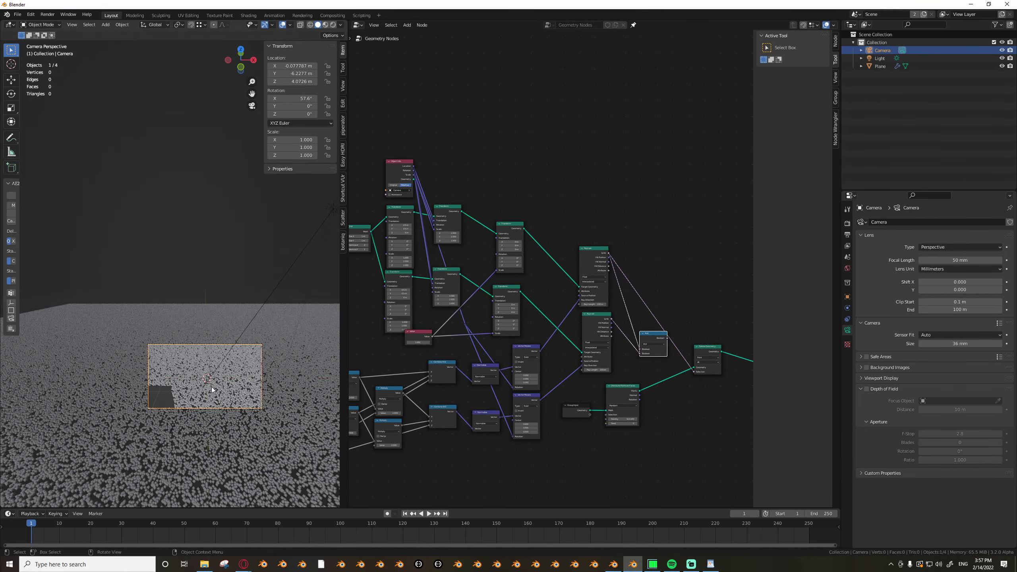
Connect the lower Raycast's Is Hit output to Delete Geometry's Selection and inspect the camera view.
scroll(677, 352, "up", 1)
scroll(677, 352, "up", 2)
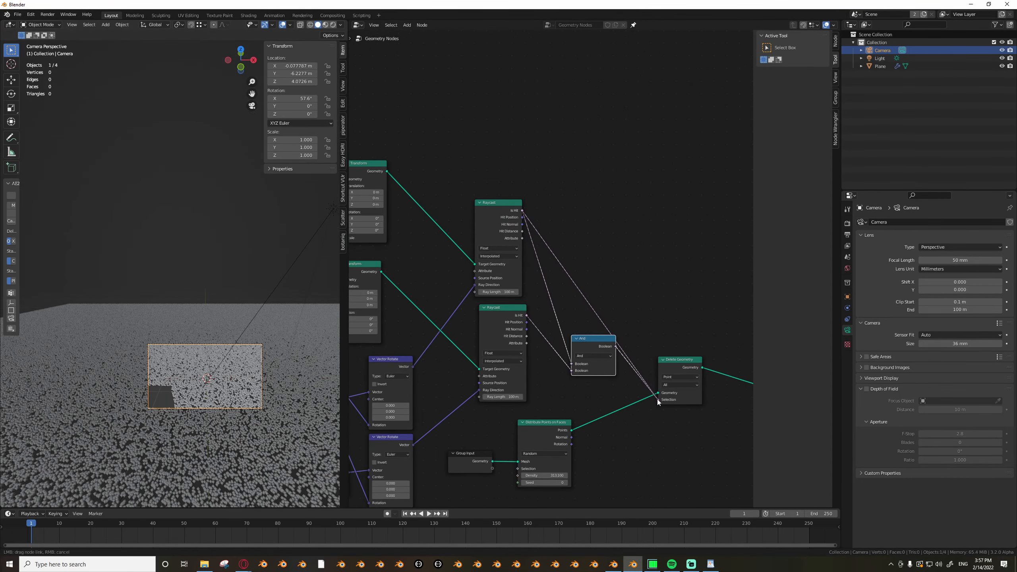
left_click_drag(657, 401, 658, 400)
left_click_drag(526, 316, 660, 400)
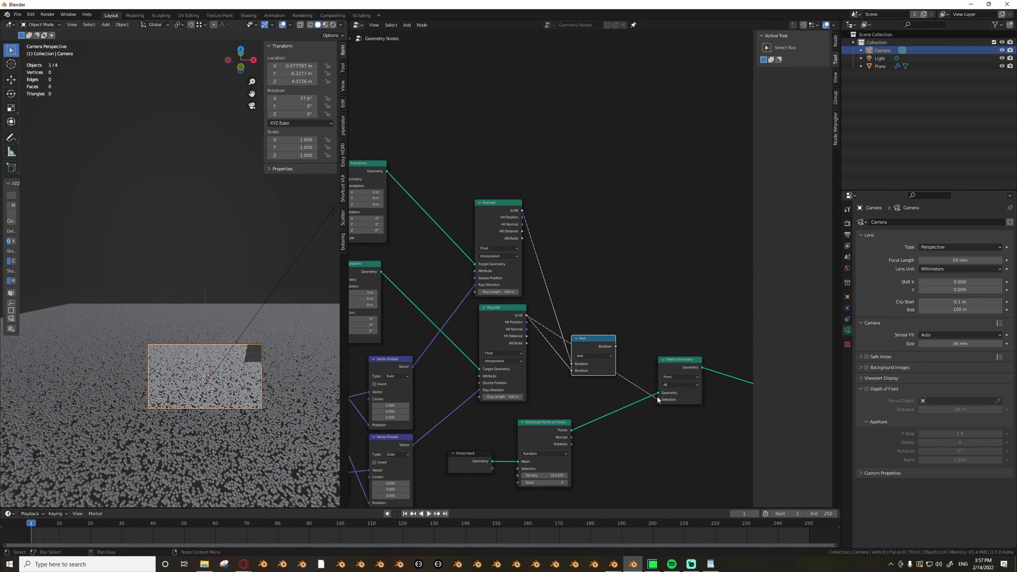
scroll(221, 366, "up", 2)
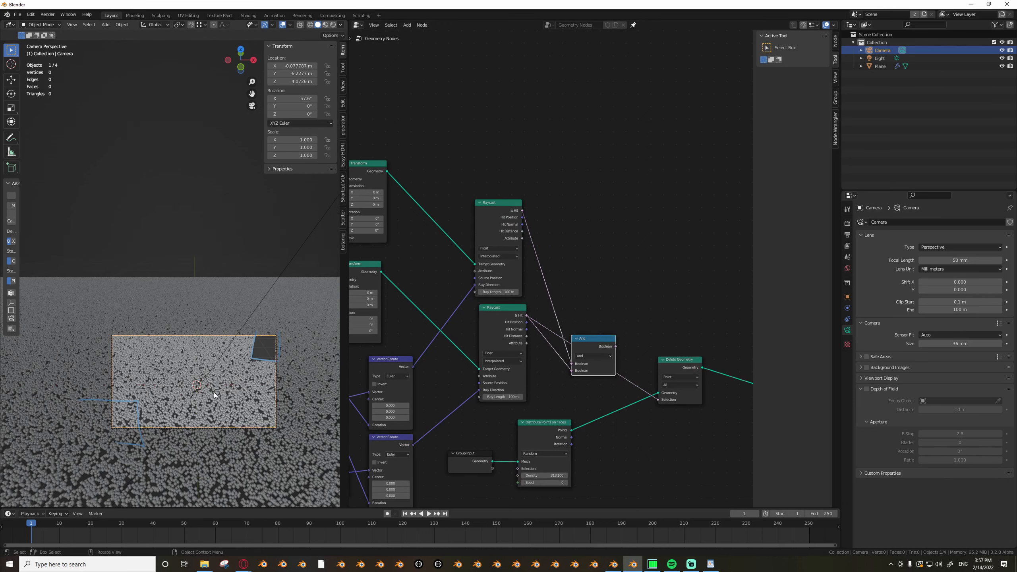
scroll(673, 348, "down", 2)
scroll(629, 344, "up", 1)
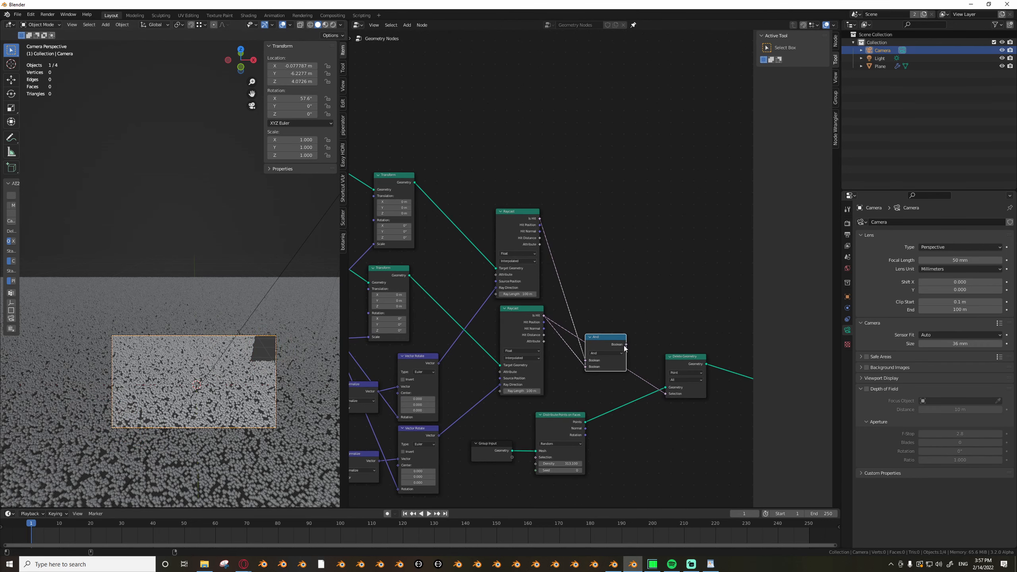
Connect the And node's output to Delete Geometry's Selection.
left_click_drag(663, 396, 665, 395)
scroll(373, 377, "up", 1)
middle_click_drag(456, 352, 438, 336)
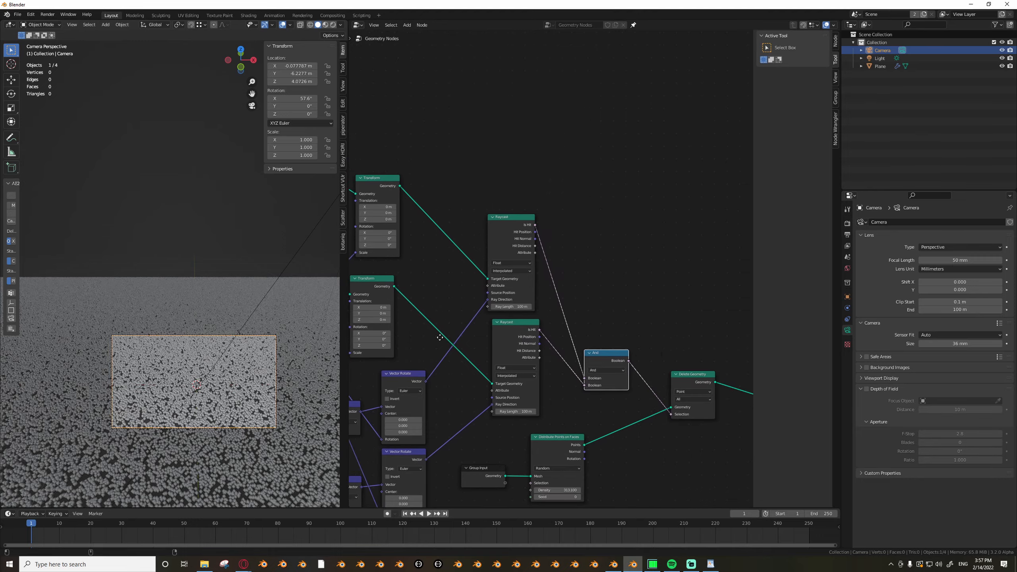
Connect the lower Raycast's Is Hit directly to Delete Geometry's Selection and set the Value node to 10.
scroll(677, 352, "up", 1)
left_click(527, 327)
left_click_drag(527, 328, 674, 420)
scroll(504, 408, "down", 4)
middle_click_drag(368, 395, 532, 397)
scroll(447, 388, "up", 3)
scroll(436, 380, "down", 2)
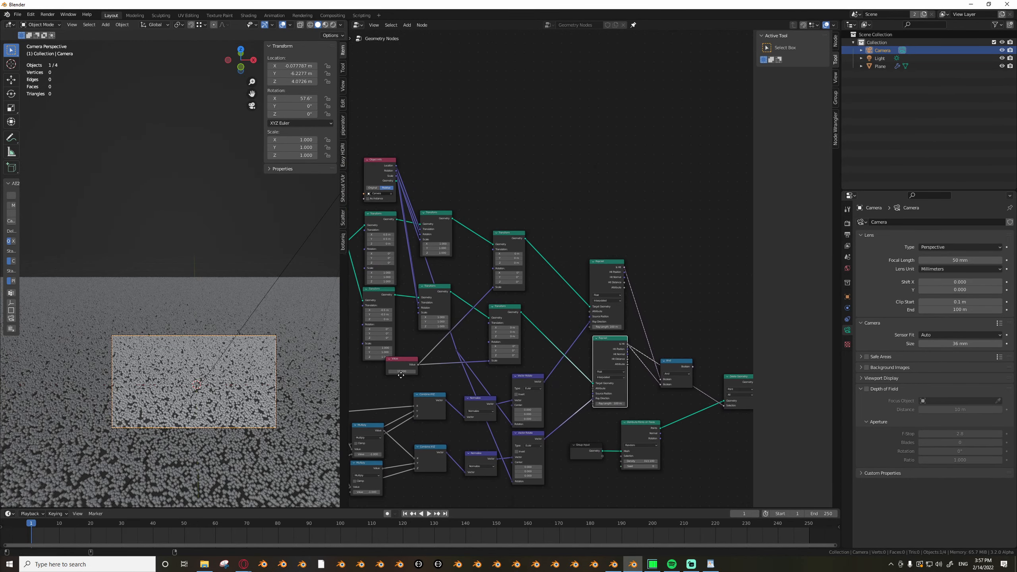
left_click(395, 372)
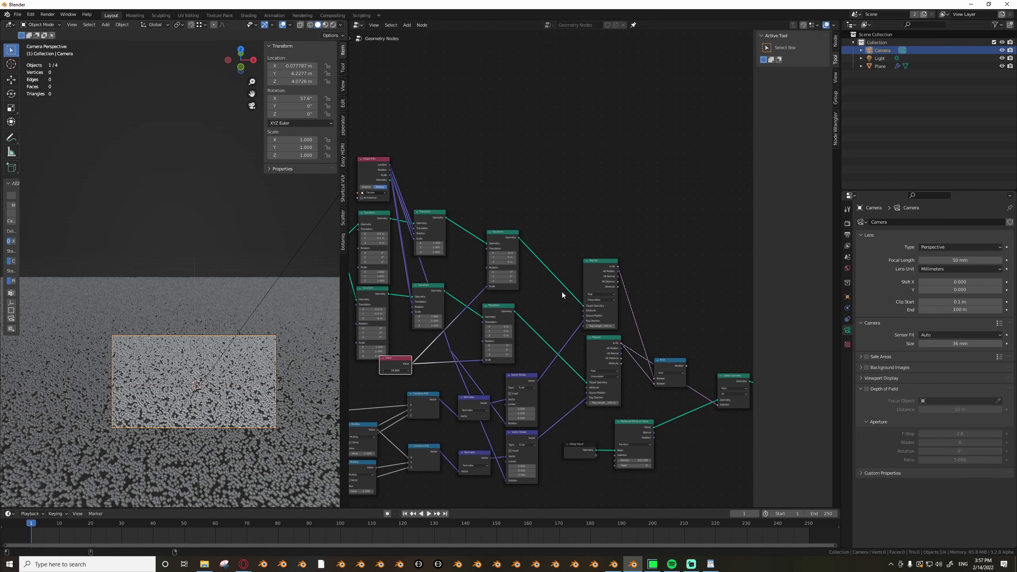
middle_click_drag(593, 282, 522, 280)
Connect the upper Raycast's Is Hit output to Delete Geometry's Selection.
left_click_drag(548, 265, 661, 375)
scroll(645, 402, "down", 5)
scroll(513, 394, "up", 3)
scroll(672, 376, "up", 6)
right_click(661, 374)
scroll(530, 390, "down", 3)
middle_click_drag(527, 389, 546, 359)
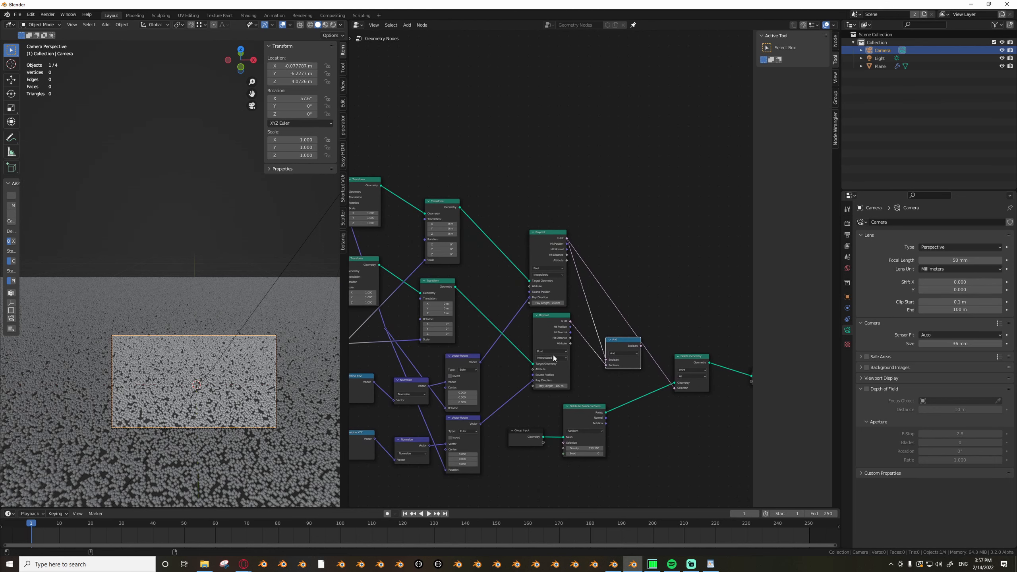
Set the Value node to 1, then vary it to compare how the culled patch shifts.
middle_click_drag(356, 349, 453, 369)
key("Return")
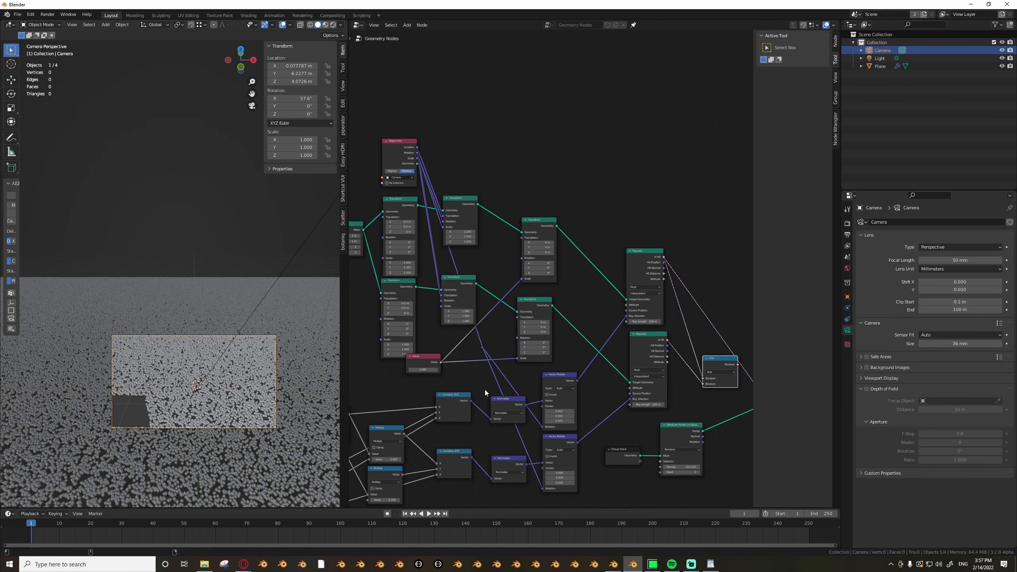
left_click_drag(422, 370, 461, 370)
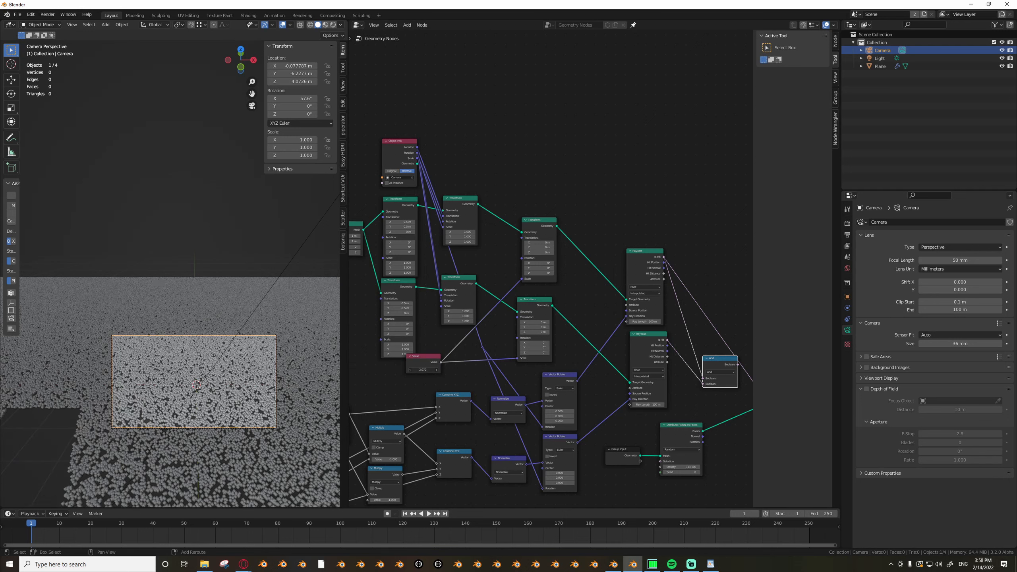
Swap the Raycast targets so the lower Transform feeds the upper Raycast and the upper Transform feeds the lower one.
scroll(475, 364, "down", 3)
scroll(562, 378, "up", 3)
left_click_drag(534, 382, 545, 353)
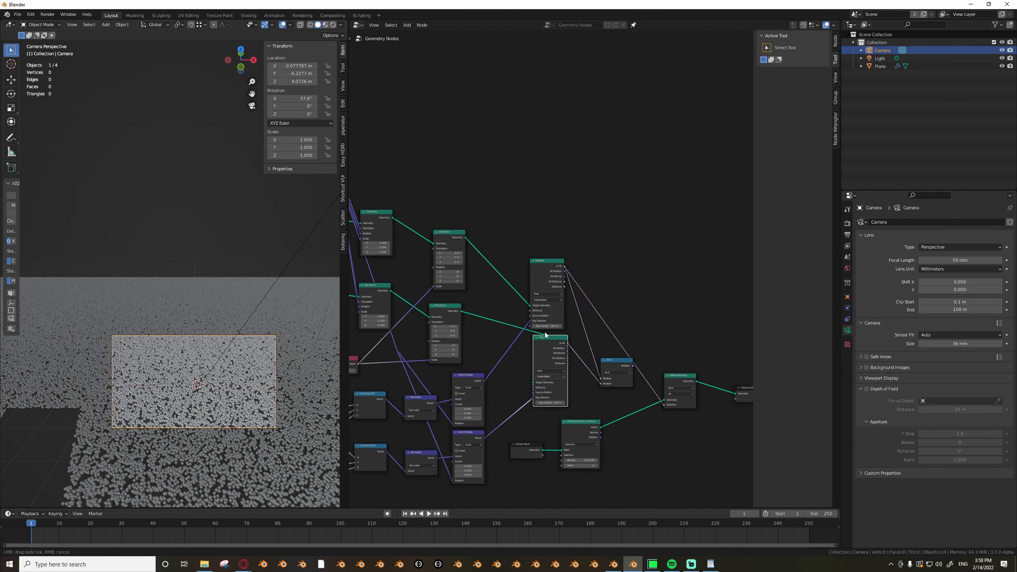
left_click_drag(533, 308, 531, 307)
left_click_drag(466, 237, 535, 383)
scroll(560, 366, "down", 4)
scroll(425, 376, "up", 2)
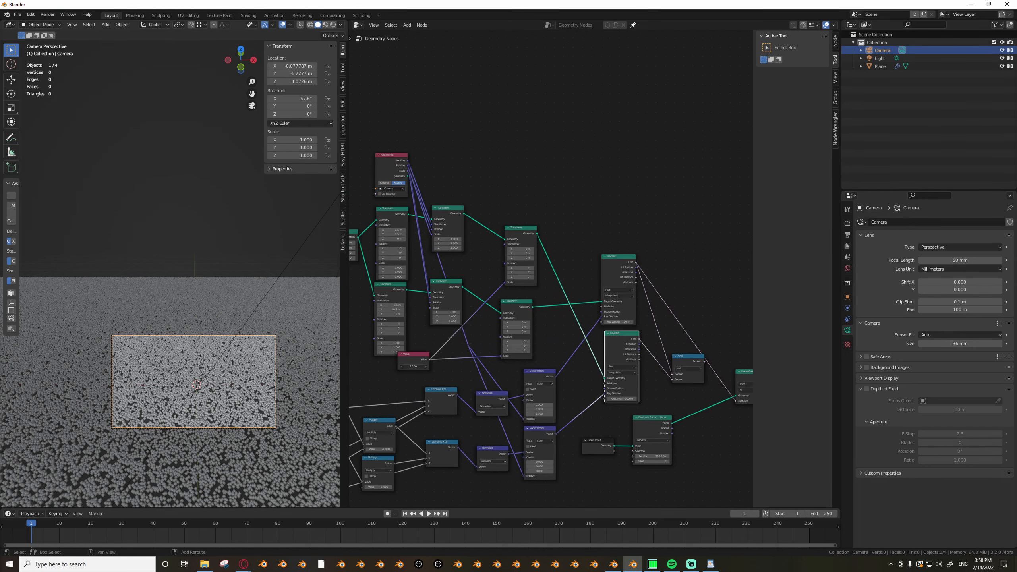
Connect the lower Raycast's Is Hit output to Delete Geometry's Selection.
middle_click_drag(624, 375, 503, 372)
scroll(503, 372, "up", 1)
left_click_drag(519, 334, 617, 396)
Preview the upper plane by connecting its last Transform node to Group Output and orbit the scene.
scroll(577, 373, "down", 2)
left_click_drag(470, 281, 653, 386)
middle_click_drag(227, 391, 252, 402)
scroll(240, 387, "down", 3)
scroll(472, 348, "up", 1)
scroll(250, 402, "up", 3)
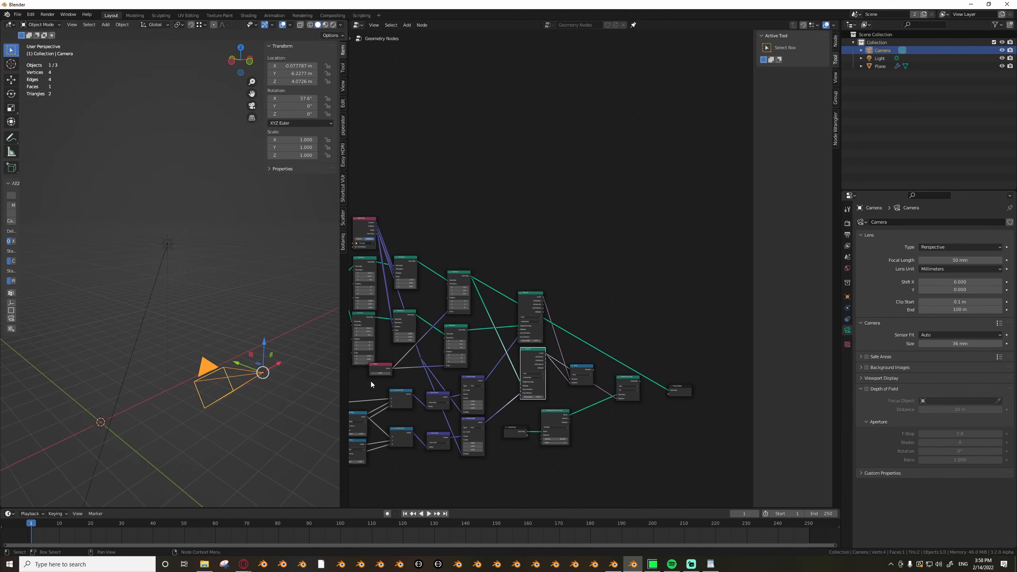
Set the Value node to 1 and examine the previewed plane beside the camera.
middle_click_drag(377, 373, 455, 383)
scroll(458, 383, "up", 2)
left_click(459, 387)
double_click(459, 385)
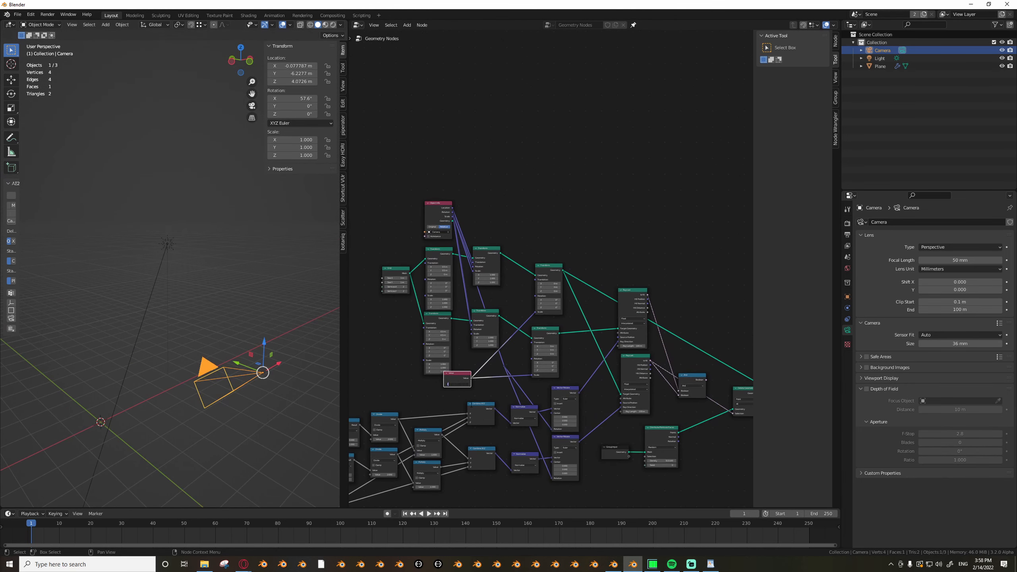
type("1")
key("Return")
middle_click_drag(535, 380, 494, 383)
scroll(477, 382, "down", 1)
left_click(424, 383)
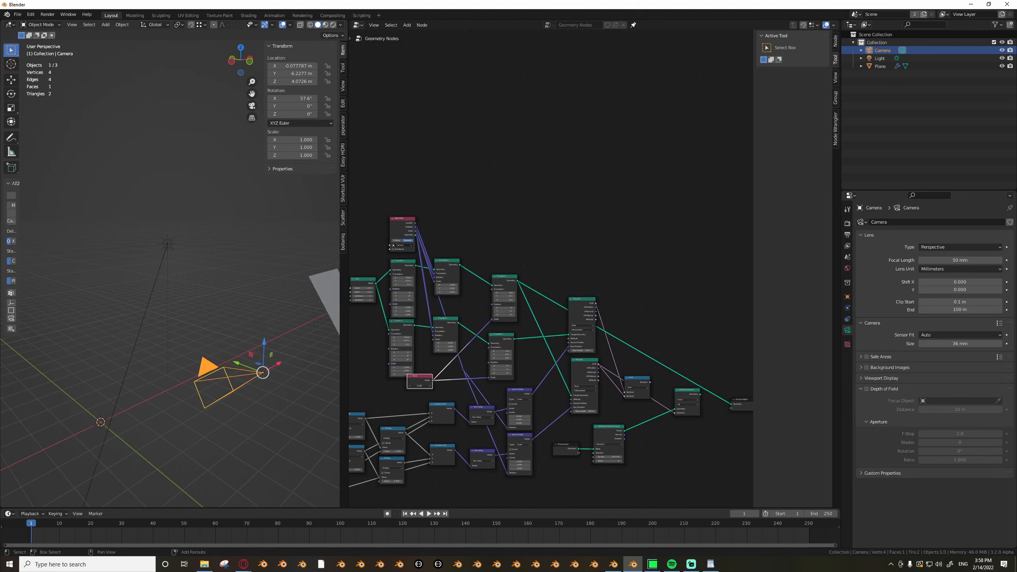
scroll(441, 388, "up", 2)
middle_click_drag(442, 388, 444, 389)
middle_click_drag(303, 395, 314, 390)
scroll(510, 387, "down", 4)
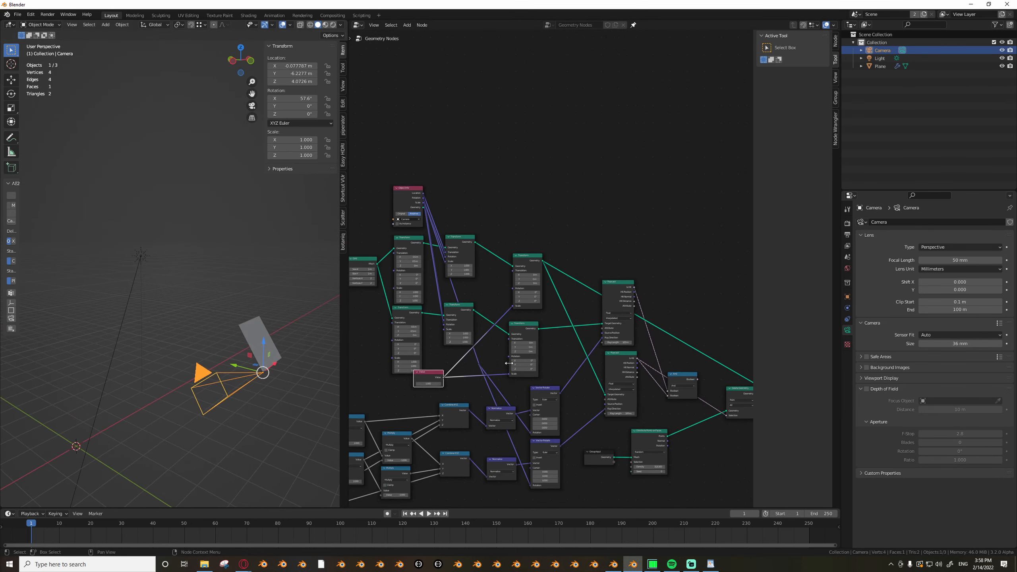
Move both scaling Transform nodes ahead of the camera-aligned Transforms in their chains, without the Value node connected.
middle_click_drag(493, 360, 533, 376)
scroll(505, 326, "up", 3)
left_click_drag(495, 235, 497, 346)
left_click(553, 337)
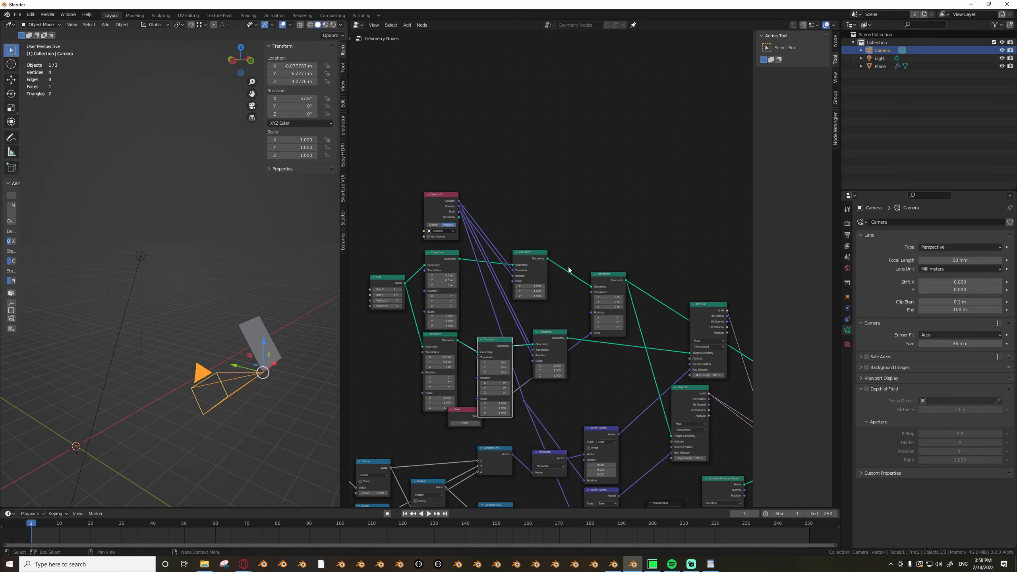
mouse_move(603, 279)
left_mouse_down()
mouse_move(465, 265)
mouse_move(615, 295)
left_mouse_up()
left_click_drag(554, 338, 571, 363)
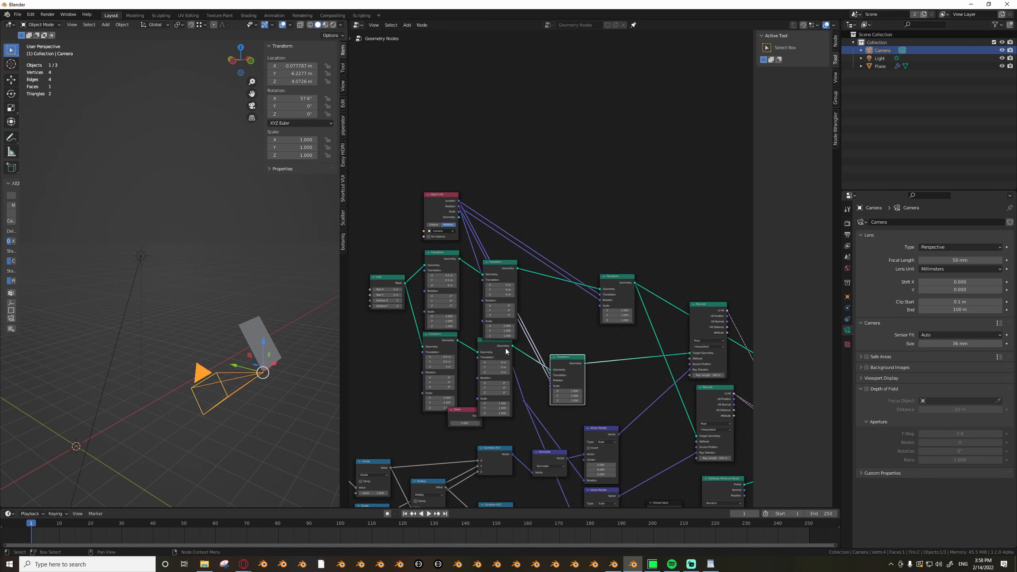
scroll(501, 347, "up", 1)
left_click_drag(500, 346, 514, 362)
left_click_drag(505, 248, 511, 237)
scroll(500, 347, "down", 2)
Inspect the previewed plane from another angle and through the camera.
middle_click_drag(274, 385, 283, 370)
left_click(294, 376)
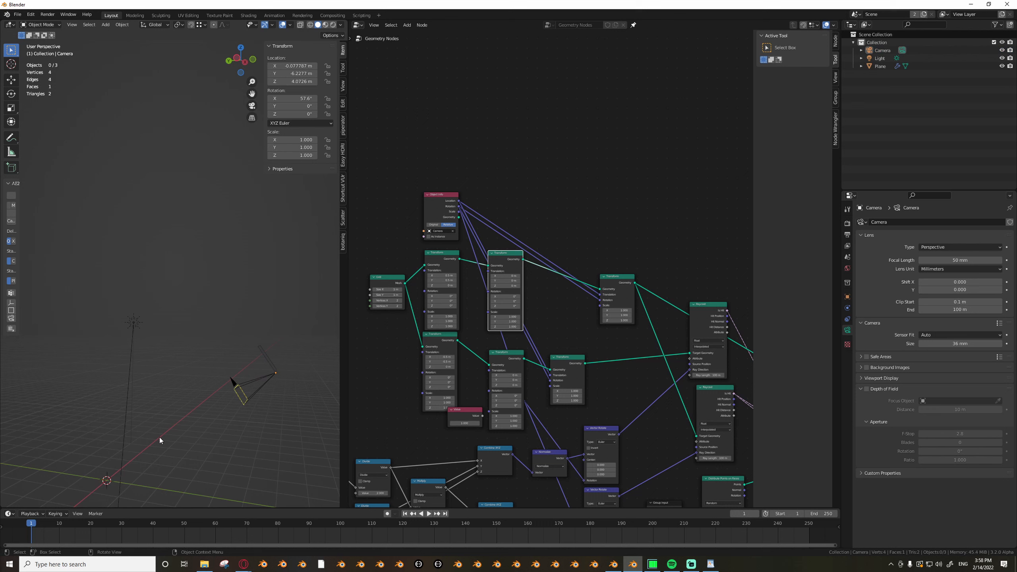
key("KP_0")
Add reroutes to the Object Info links and place them above the Transform nodes.
left_click_drag(621, 280, 602, 284)
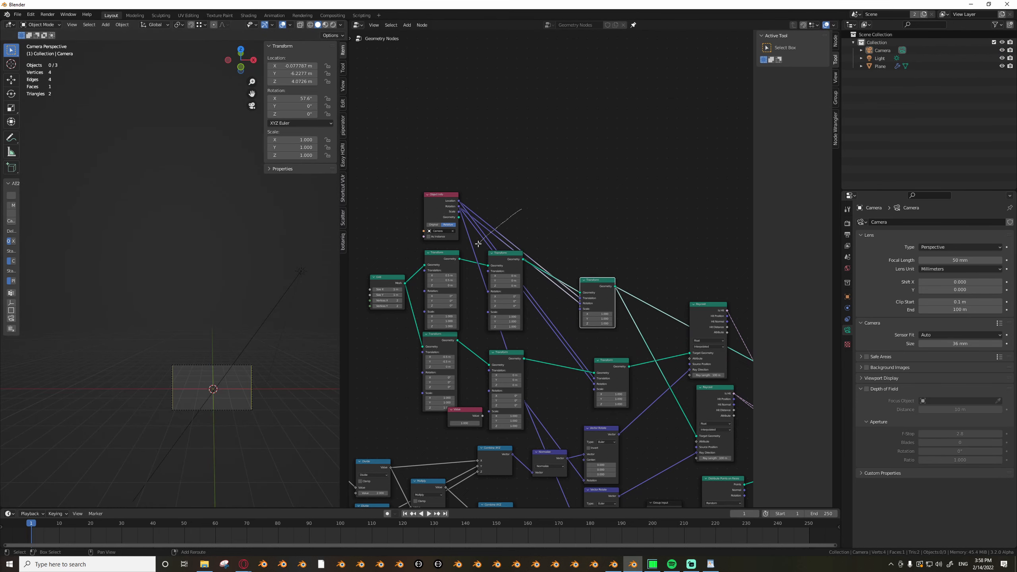
right_click_drag(477, 243, 471, 247, "shift")
key("g")
left_click(524, 240)
Connect Delete Geometry's output to Group Output again.
middle_click_drag(659, 327, 449, 293)
scroll(449, 294, "down", 1)
left_click_drag(646, 392, 685, 404)
Connect the And node's output to Delete Geometry's Selection and space out the two nodes.
scroll(592, 372, "up", 1)
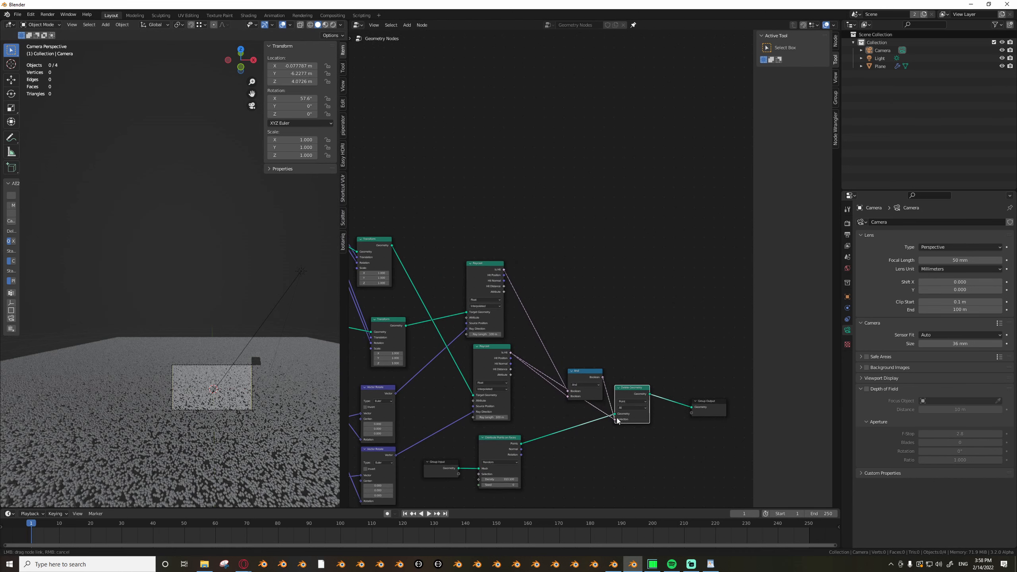
left_click_drag(616, 418, 616, 418)
left_click_drag(633, 392, 646, 392)
middle_click_drag(538, 376, 579, 380)
left_click_drag(622, 374, 618, 379)
middle_click_drag(520, 382, 615, 404)
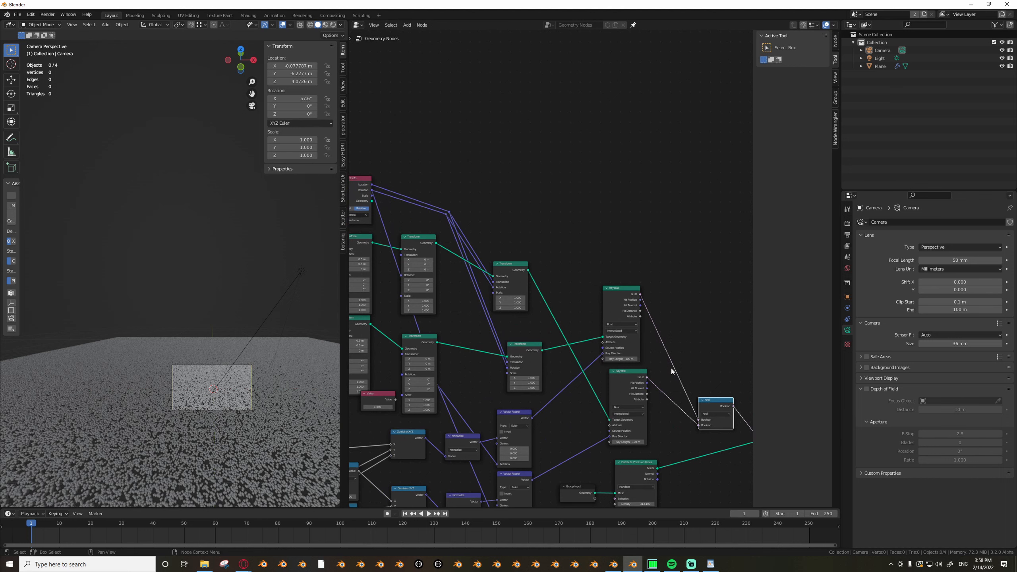
Connect the upper Transform's geometry to the upper Raycast's Target Geometry and the lower Transform's geometry to the lower Raycast's.
left_click_drag(610, 420, 609, 344)
left_click_drag(543, 350, 548, 355)
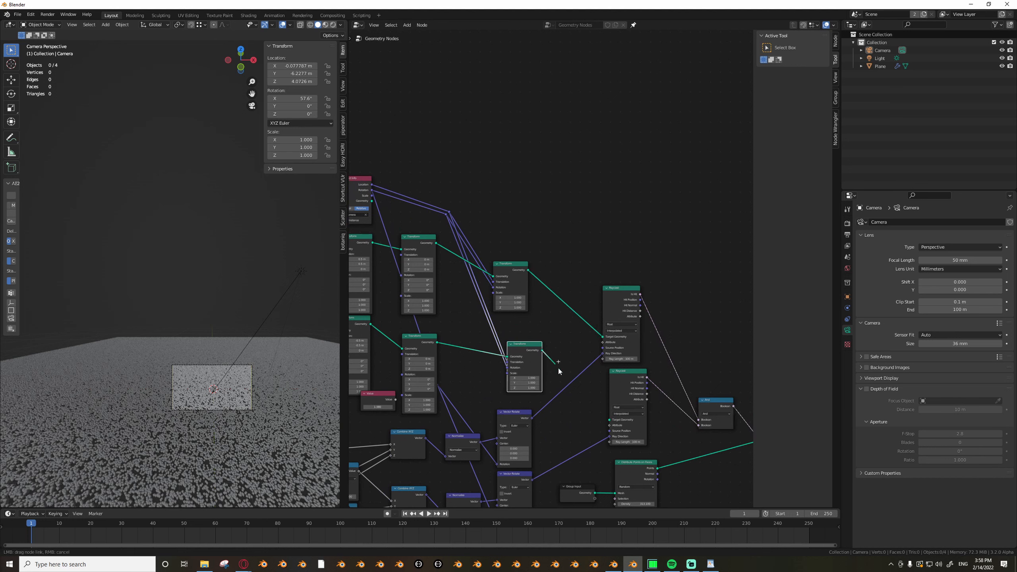
left_click_drag(612, 418, 610, 419)
Reposition the Value node and connect its output to the Scale of both middle Transform nodes.
left_click_drag(394, 400, 397, 407)
left_click_drag(400, 359, 397, 394)
key("Escape")
scroll(395, 395, "up", 1)
middle_click_drag(391, 396, 478, 373)
left_click_drag(465, 370, 497, 365)
scroll(449, 397, "up", 1)
left_click_drag(452, 392, 496, 239)
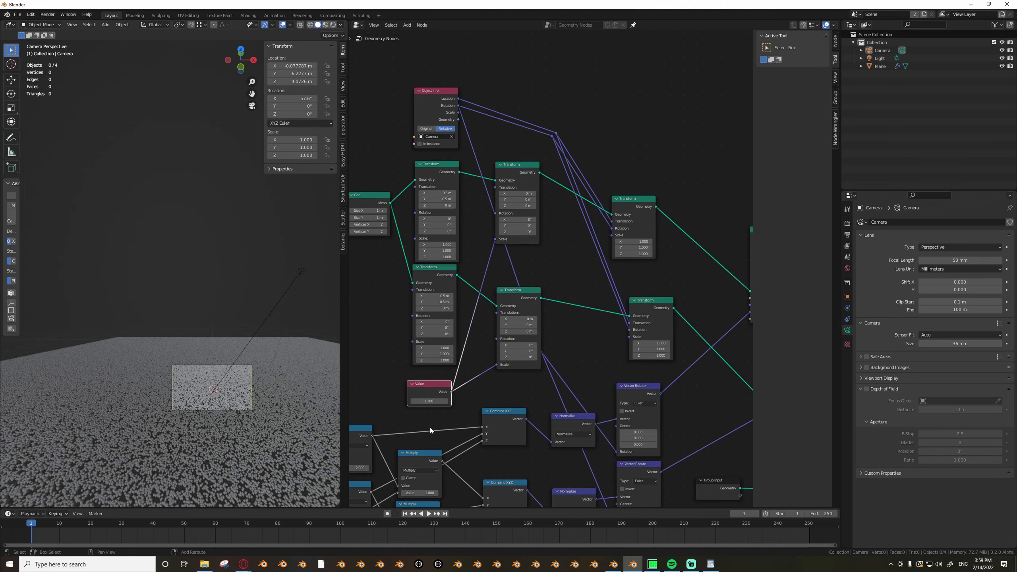
Raise the Value node's scale factor and check the culled area inside the camera frame.
left_click_drag(428, 401, 597, 401)
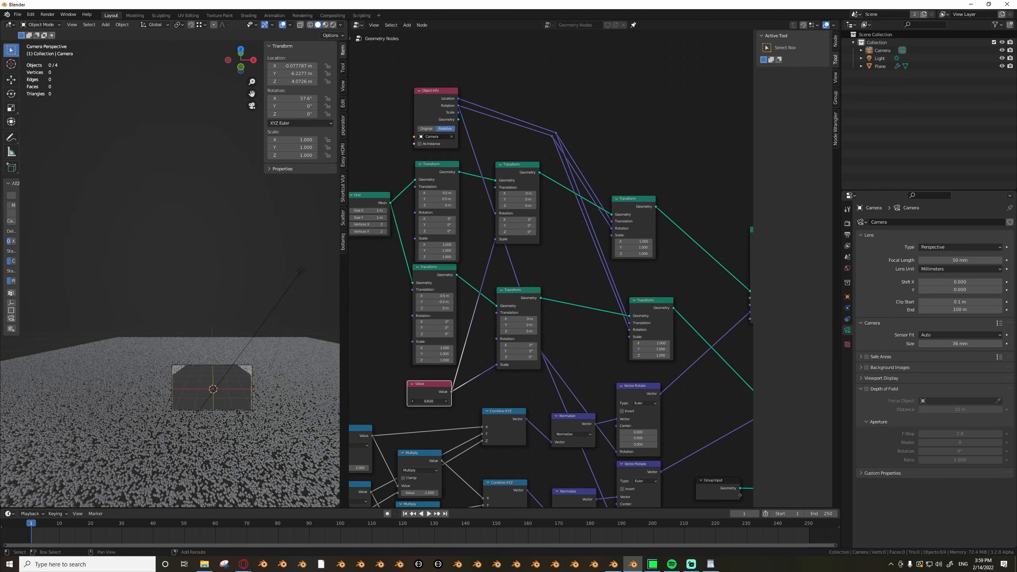
scroll(460, 392, "down", 4)
scroll(202, 390, "up", 3)
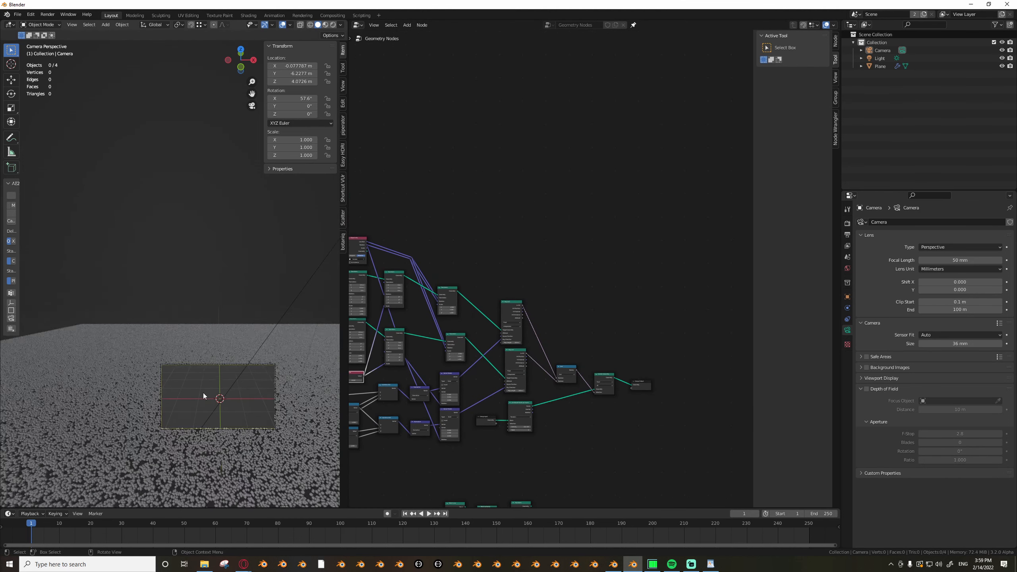
scroll(203, 397, "up", 2)
scroll(489, 393, "up", 4)
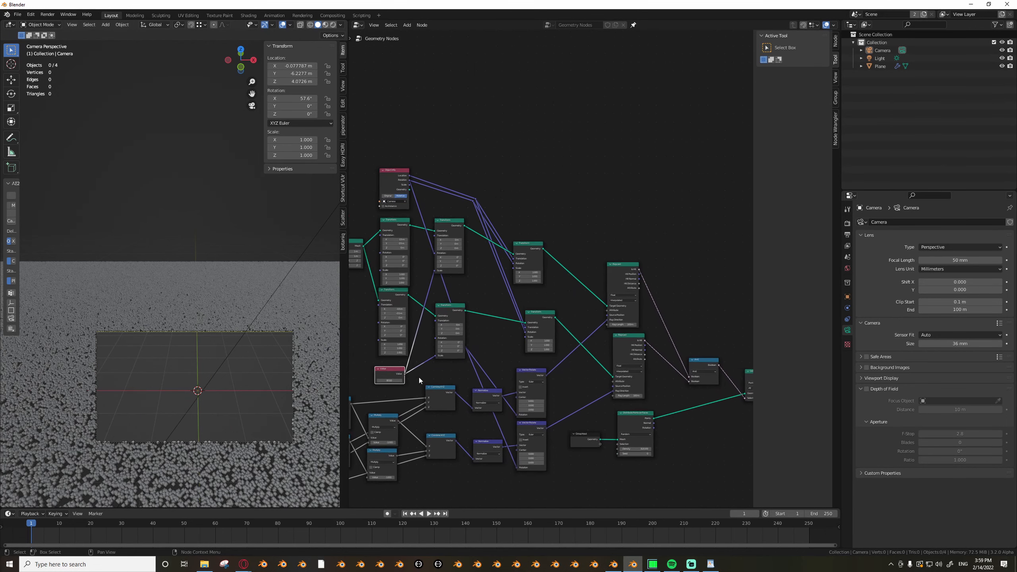
Connect the lower Raycast's Is Hit directly to Delete Geometry's Selection and look at the points from outside the camera.
middle_click_drag(671, 372, 506, 373)
scroll(506, 373, "up", 5)
left_click(440, 332)
left_click_drag(441, 333, 597, 414)
middle_click_drag(209, 392, 226, 361)
scroll(227, 359, "down", 8)
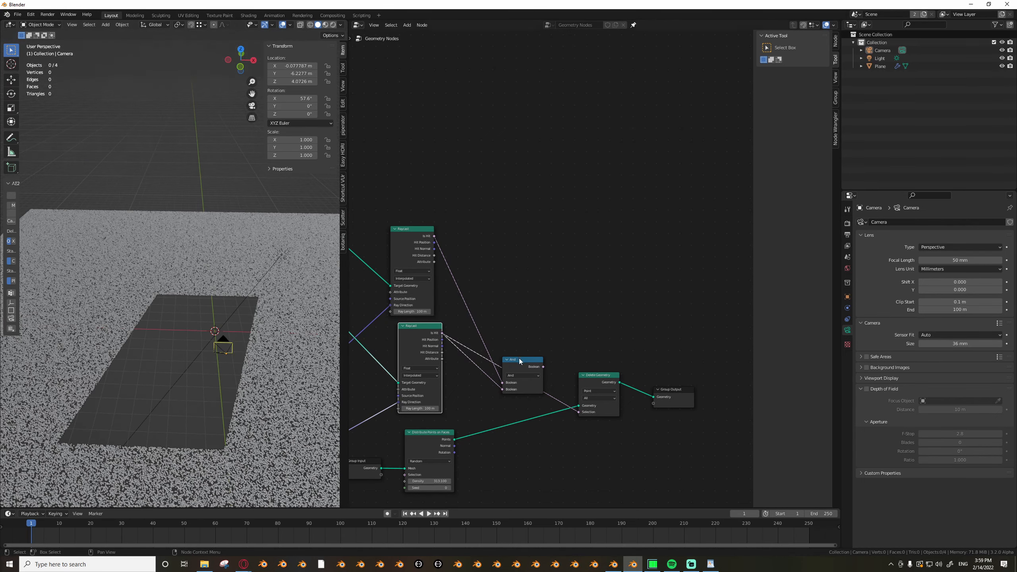
Join both camera-aligned plane Transform outputs with Delete Geometry's output through a Join Geometry node before Group Output.
scroll(474, 348, "down", 4)
right_click_drag(435, 327, 601, 375, "ctrl+shift")
left_click_drag(397, 272, 635, 371)
Set the Value node that scales the planes to 100000000.
scroll(433, 363, "down", 4)
middle_click_drag(386, 362, 592, 367)
scroll(516, 361, "up", 5)
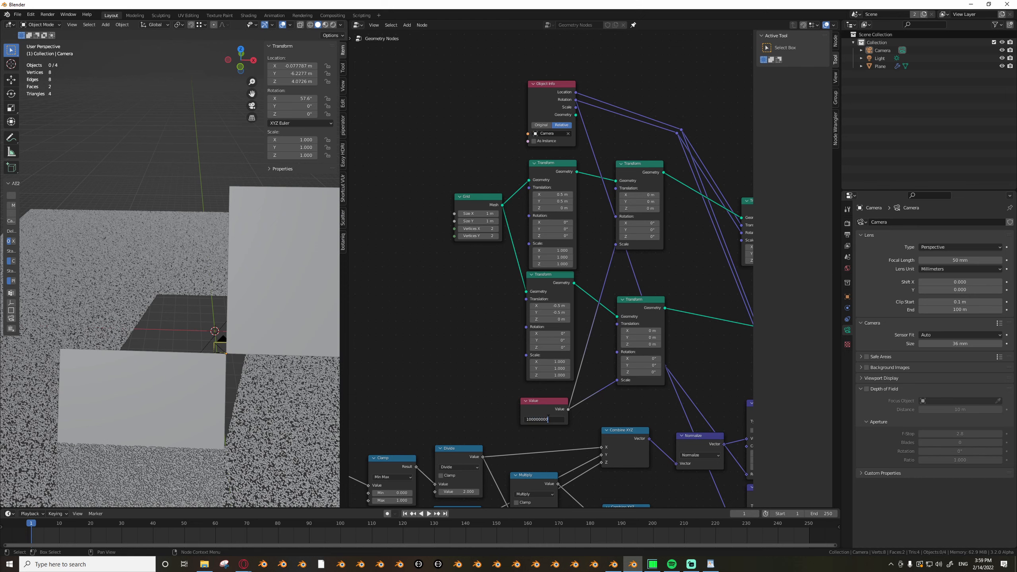
key("Return")
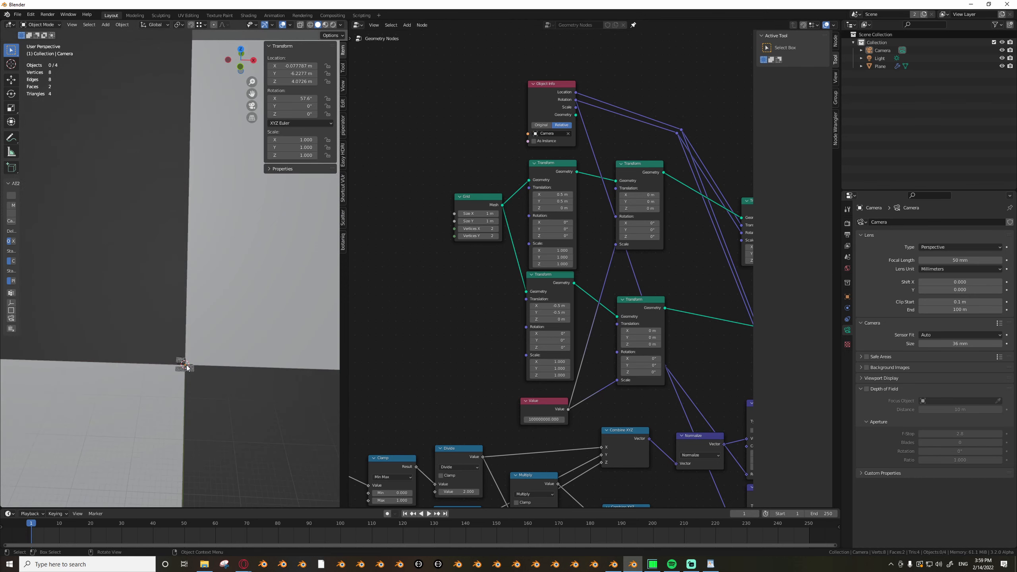
Inspect the enlarged planes around the camera from several angles and through the camera view.
scroll(187, 366, "down", 5)
scroll(186, 366, "up", 18)
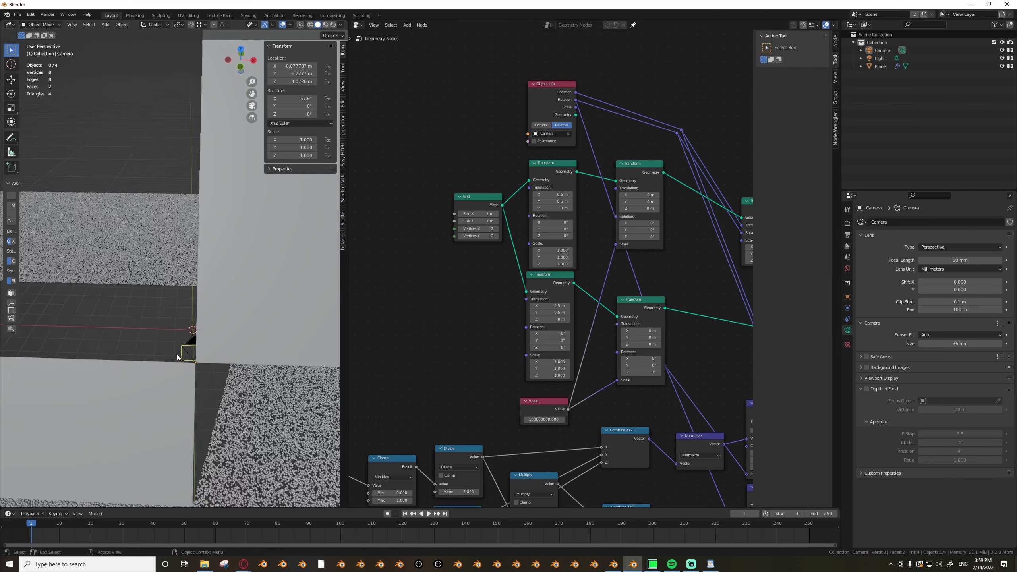
scroll(177, 354, "up", 1)
left_click(182, 354)
middle_click_drag(183, 352, 191, 390)
key("g")
right_click(245, 334)
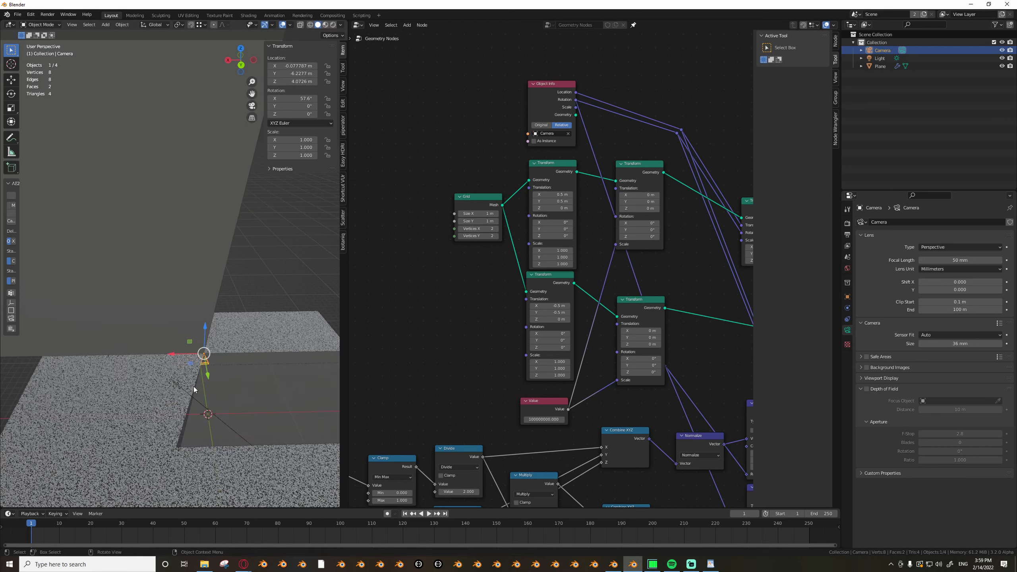
key("KP_0")
scroll(520, 325, "down", 13)
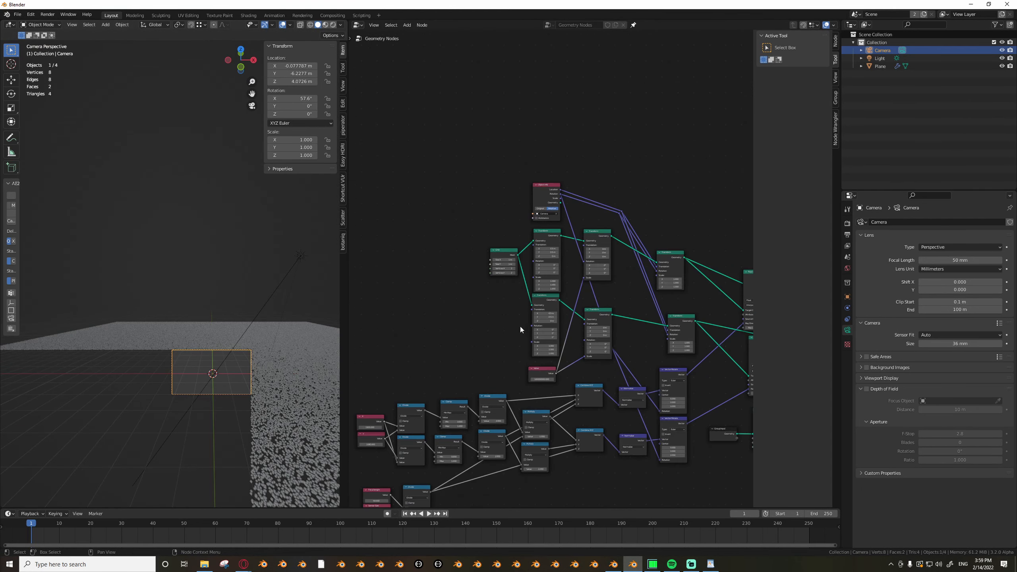
Test each Raycast alone by connecting the lower and upper Is Hit outputs in turn to Delete Geometry's Selection.
middle_click_drag(696, 350, 504, 381)
scroll(604, 370, "up", 6)
scroll(503, 381, "up", 2)
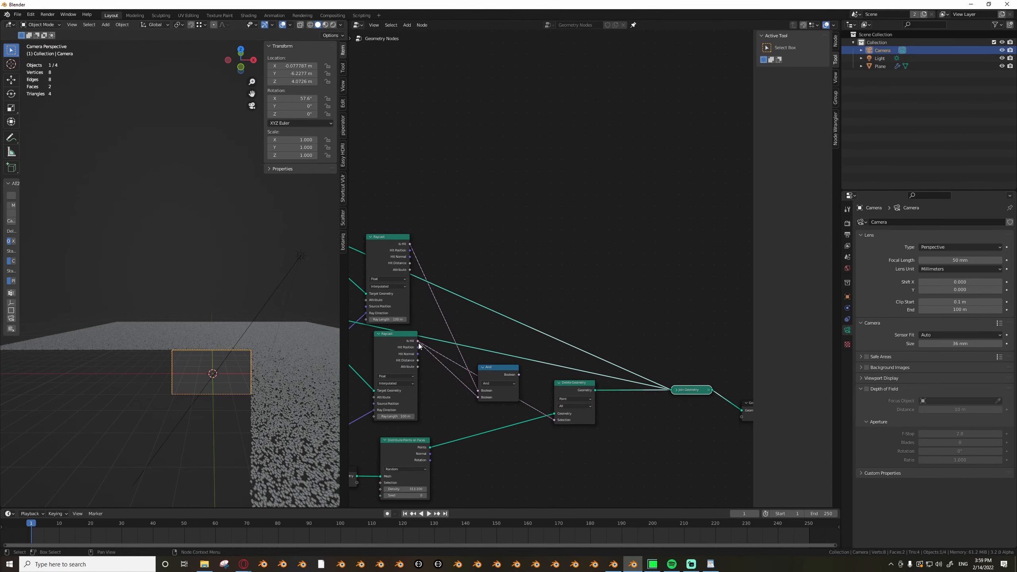
left_click_drag(418, 341, 554, 420)
left_click_drag(410, 243, 481, 327)
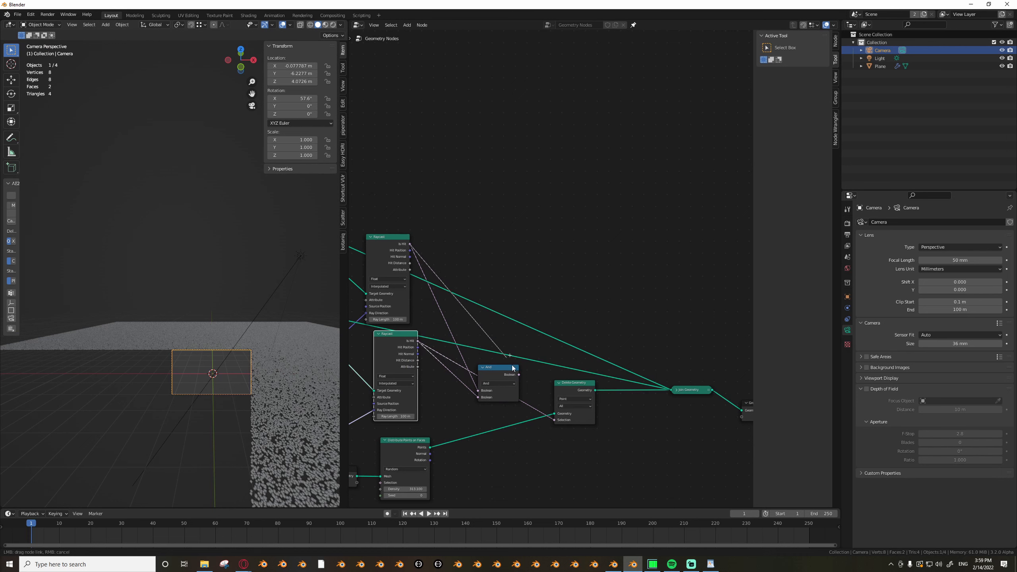
left_click_drag(552, 418, 554, 420)
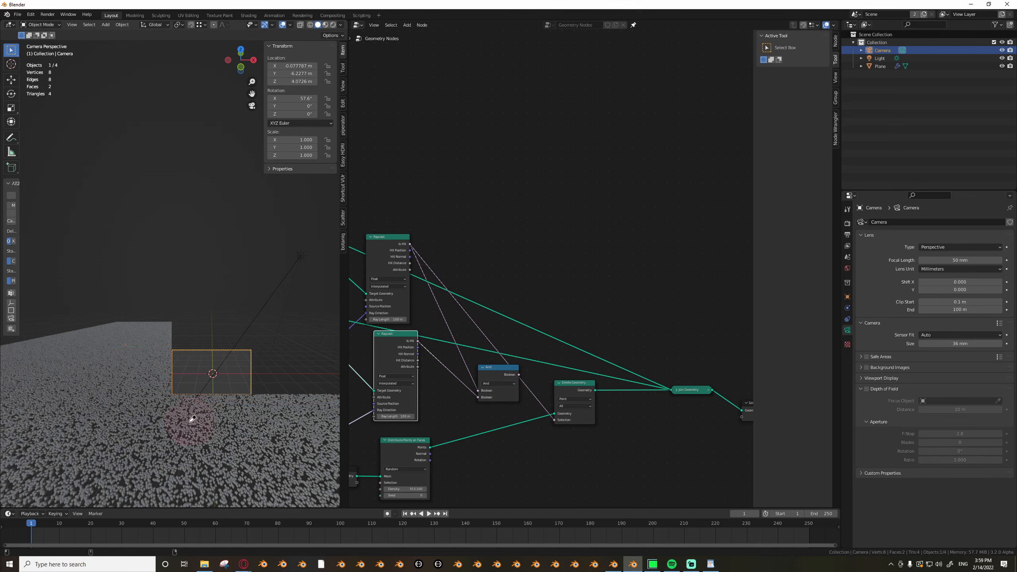
Connect the And node's Boolean output to Delete Geometry's Selection.
scroll(511, 378, "up", 1)
left_click_drag(519, 374, 558, 424)
Examine the culled points along the camera frame's edges and look over the complete node network.
scroll(229, 373, "up", 5)
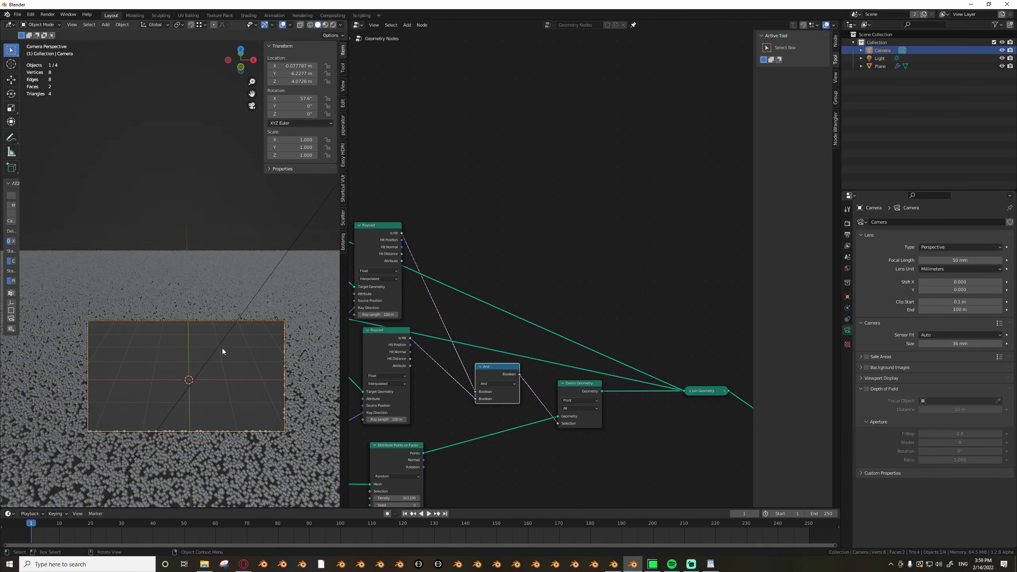
left_click(240, 372)
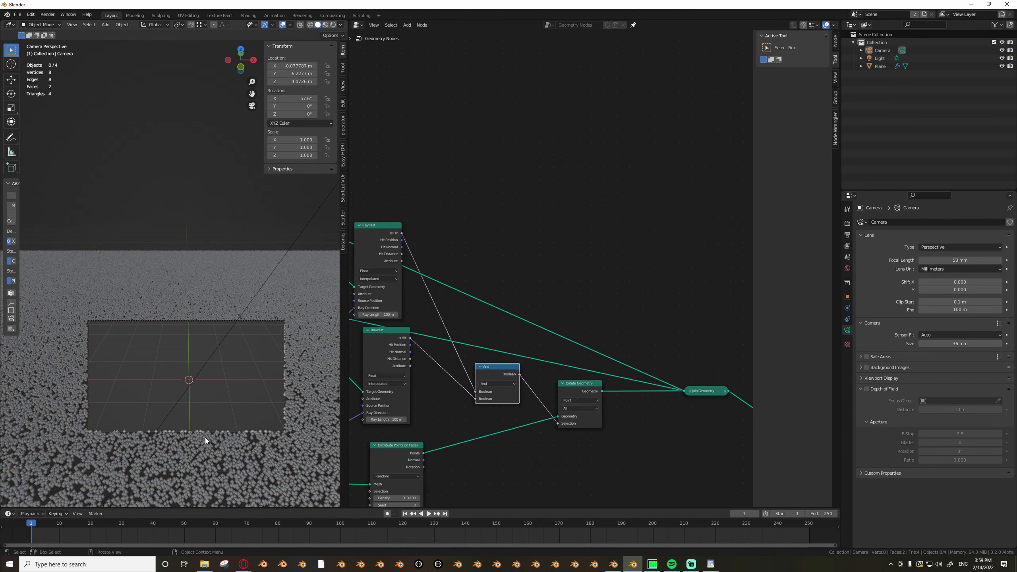
scroll(205, 437, "up", 2)
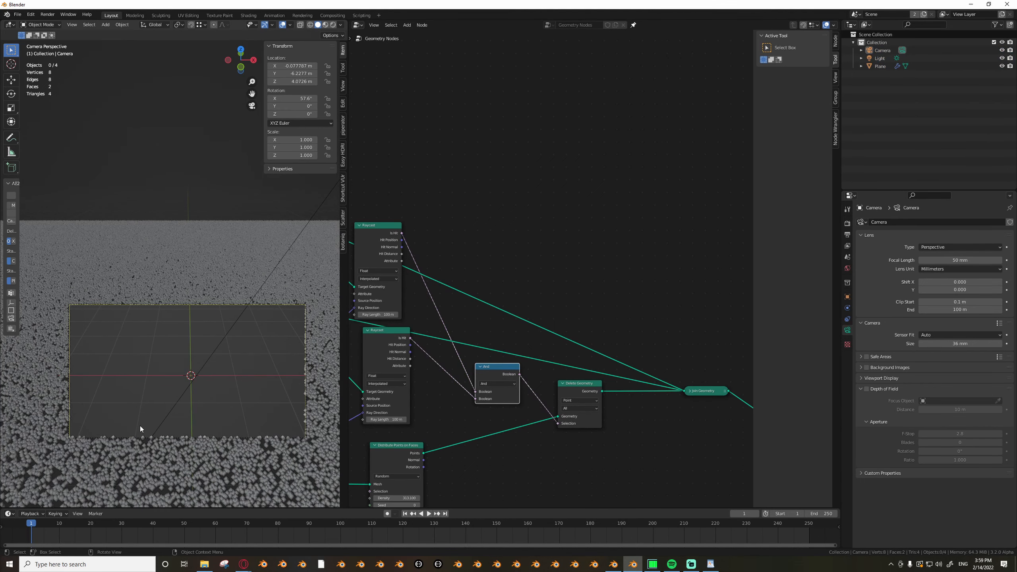
scroll(140, 425, "down", 2)
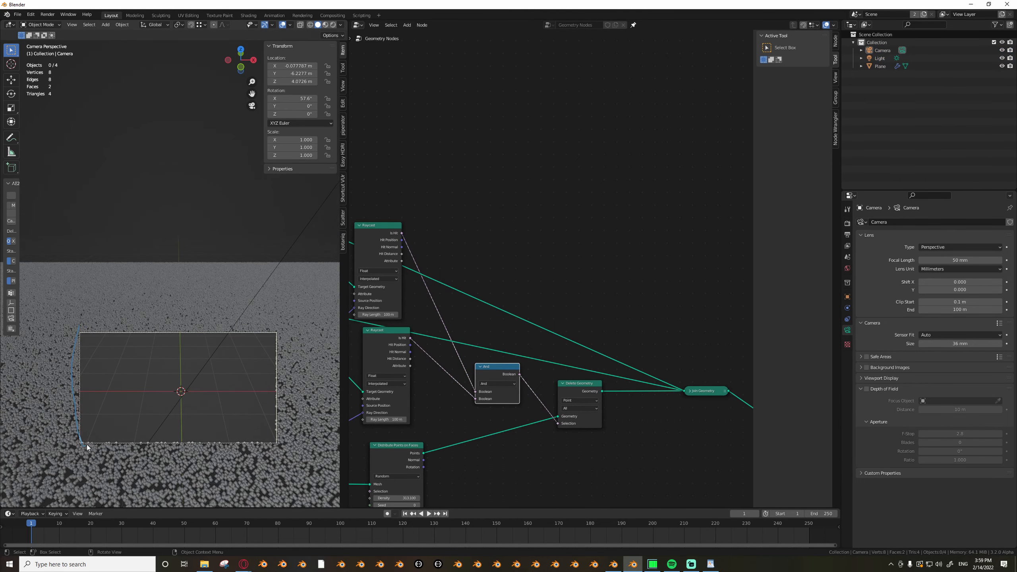
scroll(191, 390, "down", 4)
scroll(604, 363, "down", 3)
scroll(570, 340, "up", 3)
scroll(474, 399, "down", 4)
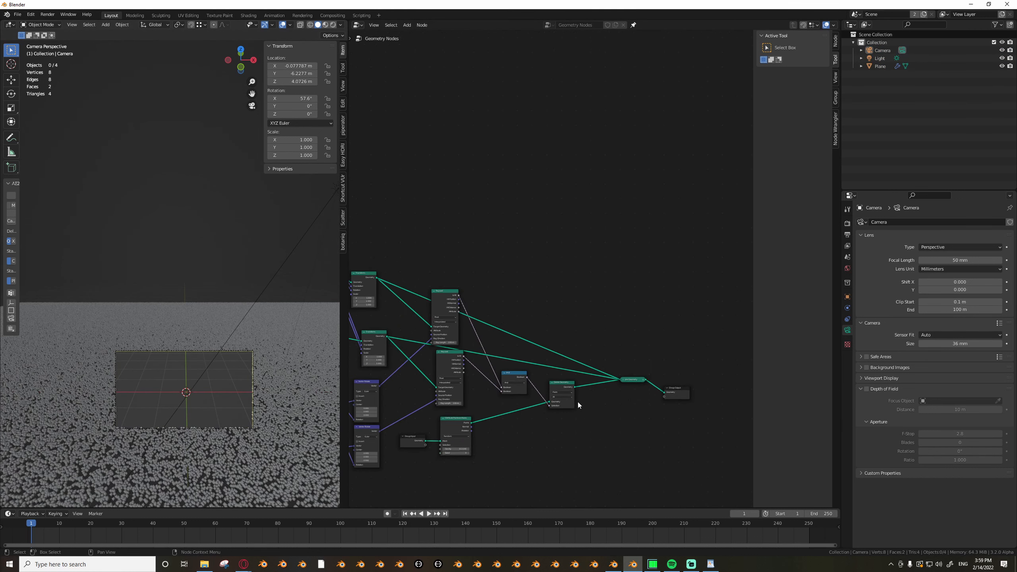
scroll(507, 418, "up", 2)
scroll(208, 393, "down", 2)
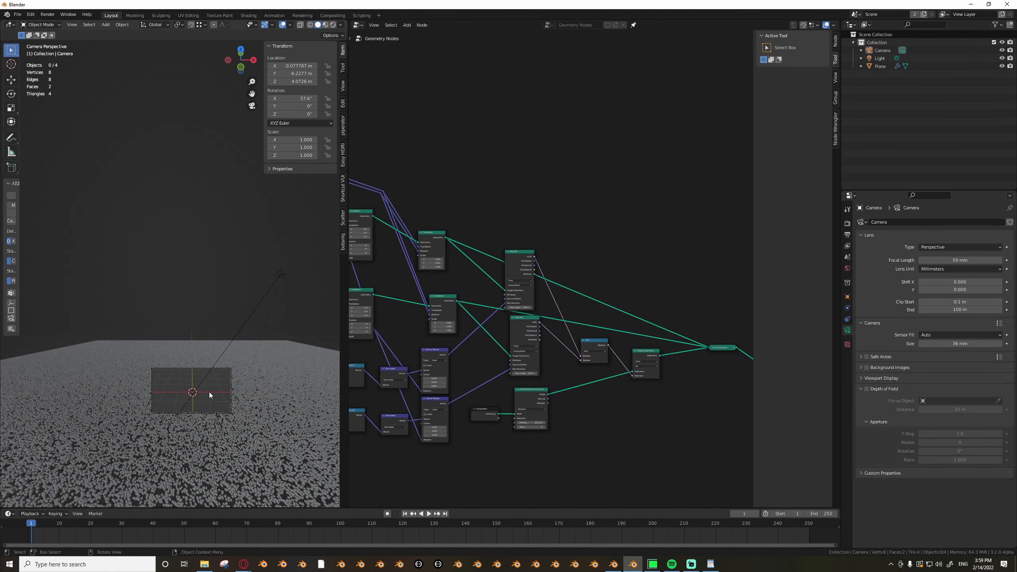
scroll(467, 363, "up", 1)
scroll(467, 363, "down", 3)
scroll(450, 425, "up", 2)
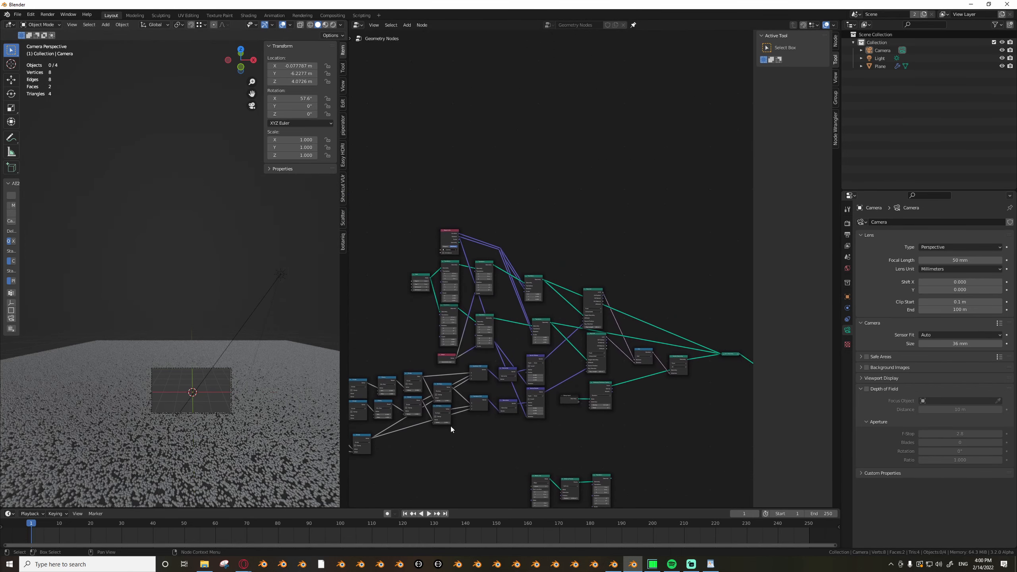
scroll(400, 405, "down", 1)
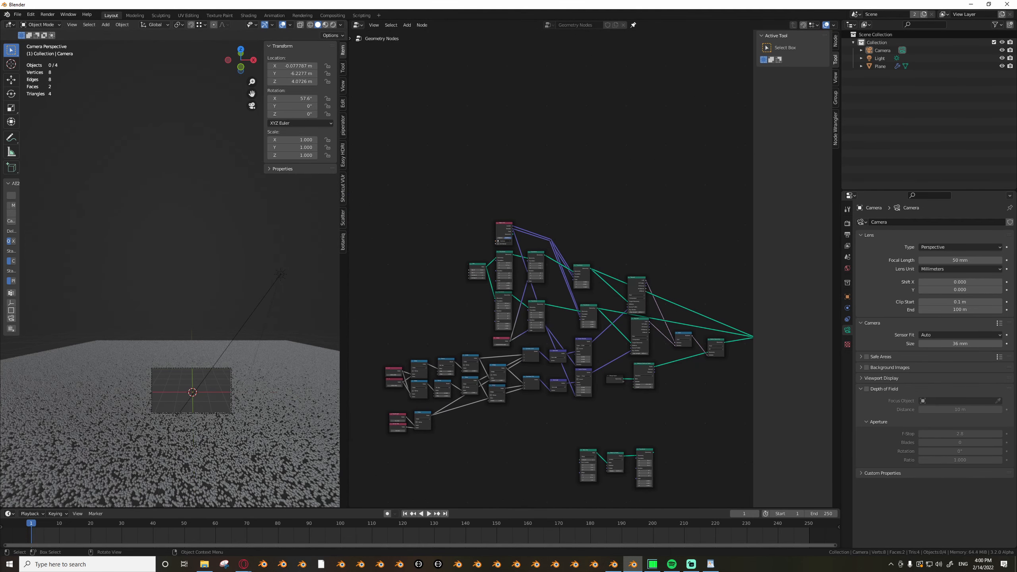
Group the Object Info, plane, ray-direction, Raycast and And nodes into one node group, leaving out the point distribution and Delete Geometry.
key("alt+Tab")
scroll(497, 222, "up", 1)
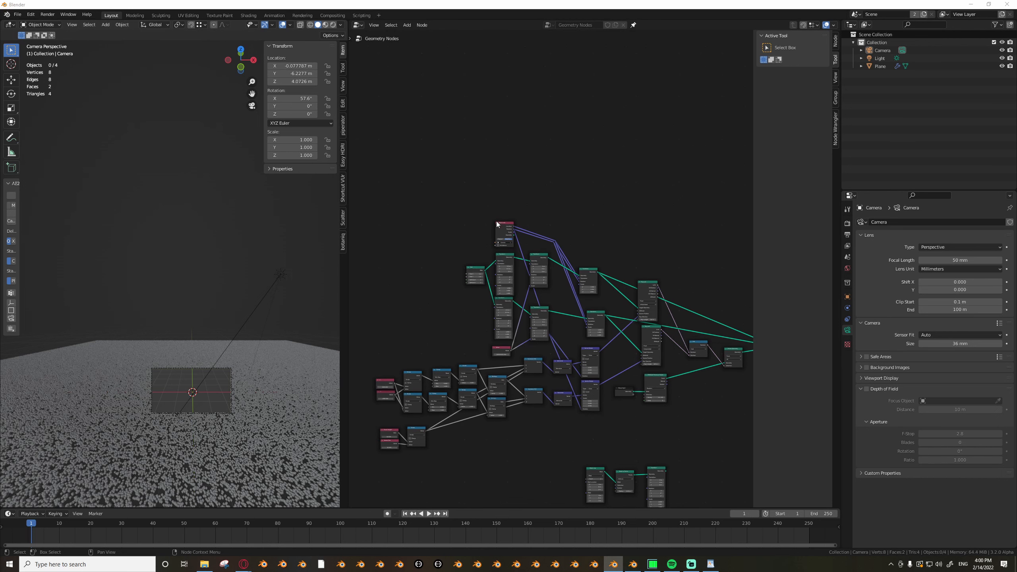
left_click_drag(400, 253, 549, 474)
middle_click_drag(574, 446, 489, 393)
left_click_drag(390, 197, 612, 266, "shift")
scroll(599, 314, "up", 2)
middle_click_drag(599, 314, 557, 383)
scroll(599, 348, "up", 3)
key("b")
left_click_drag(602, 325, 640, 379)
middle_click_drag(663, 408, 617, 413)
key("ctrl+g")
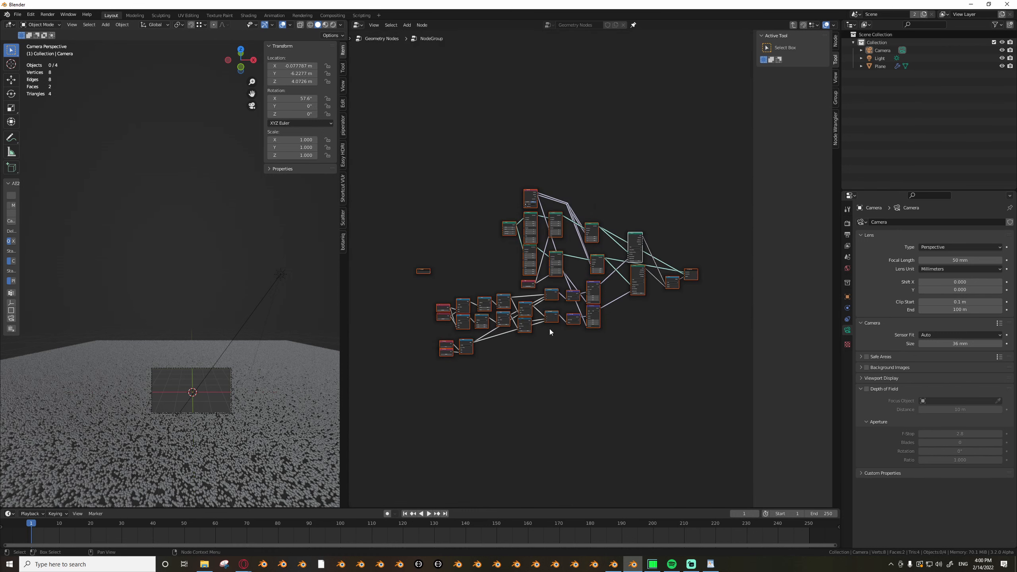
Insert reroutes on the X and Y Value links and space out these nodes before the Divide nodes.
scroll(550, 329, "up", 3)
scroll(439, 316, "up", 2)
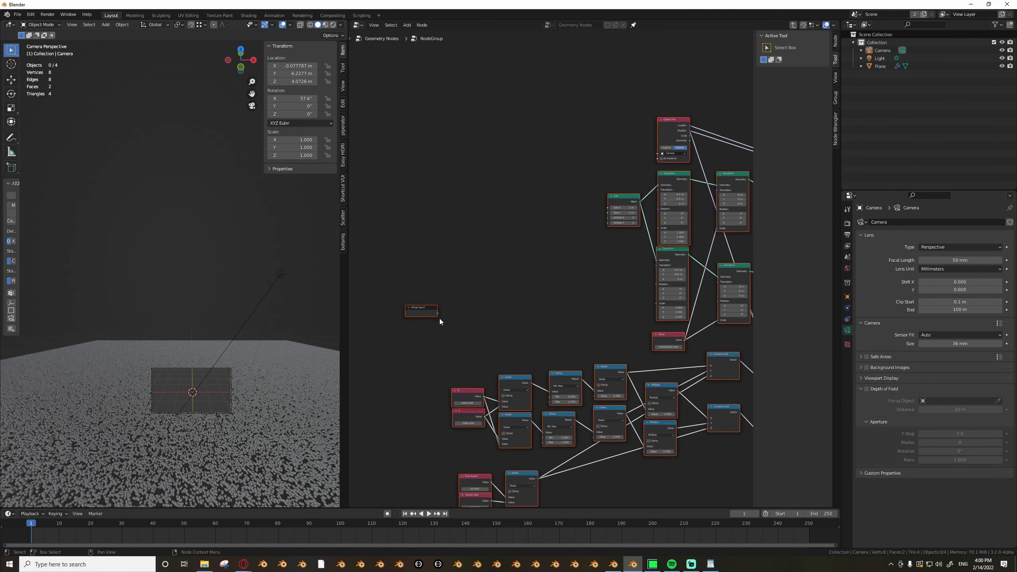
left_click(458, 376)
left_click_drag(459, 378, 478, 447)
key("g")
left_click(442, 455)
left_click_drag(472, 395, 497, 436)
key("s")
left_click(571, 415)
key("g")
left_click(557, 418)
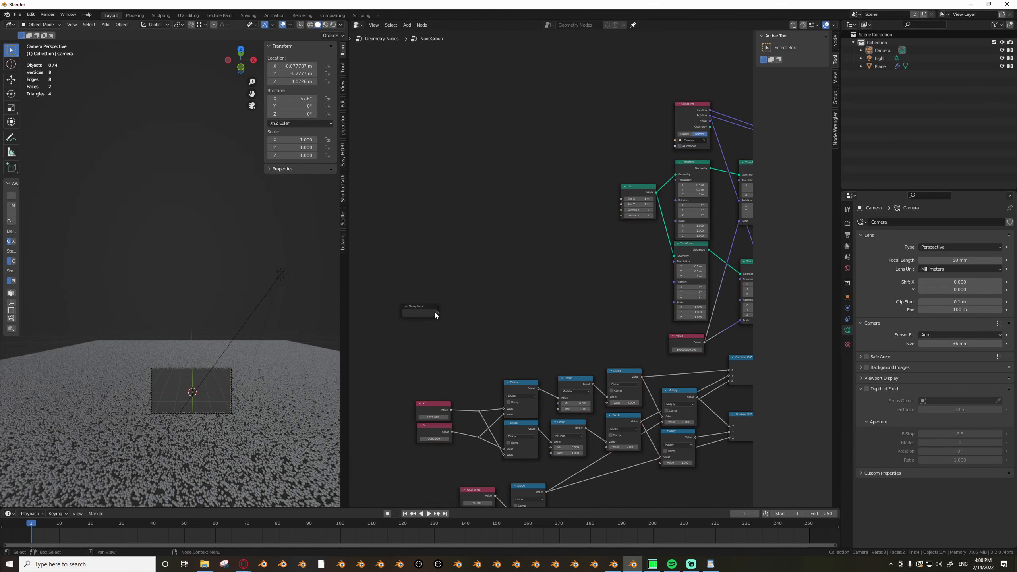
Connect new Group Input sockets to the X and Y reroutes and to both inputs of the focal length and sensor size Divide.
left_click_drag(437, 312, 480, 412)
scroll(466, 404, "up", 1)
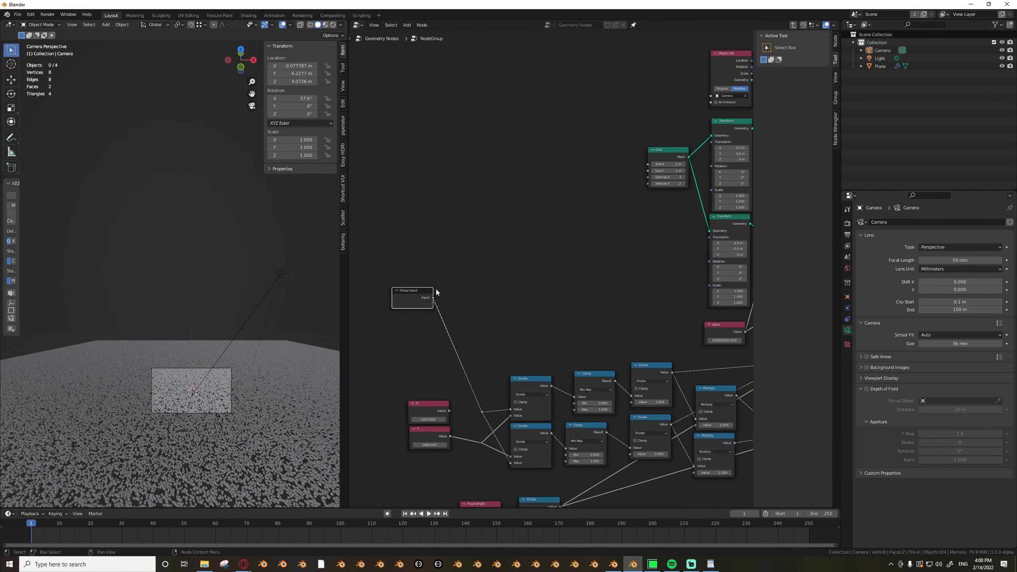
left_click_drag(435, 310, 514, 461)
scroll(480, 440, "down", 2)
left_click_drag(446, 293, 514, 466)
scroll(464, 361, "up", 2)
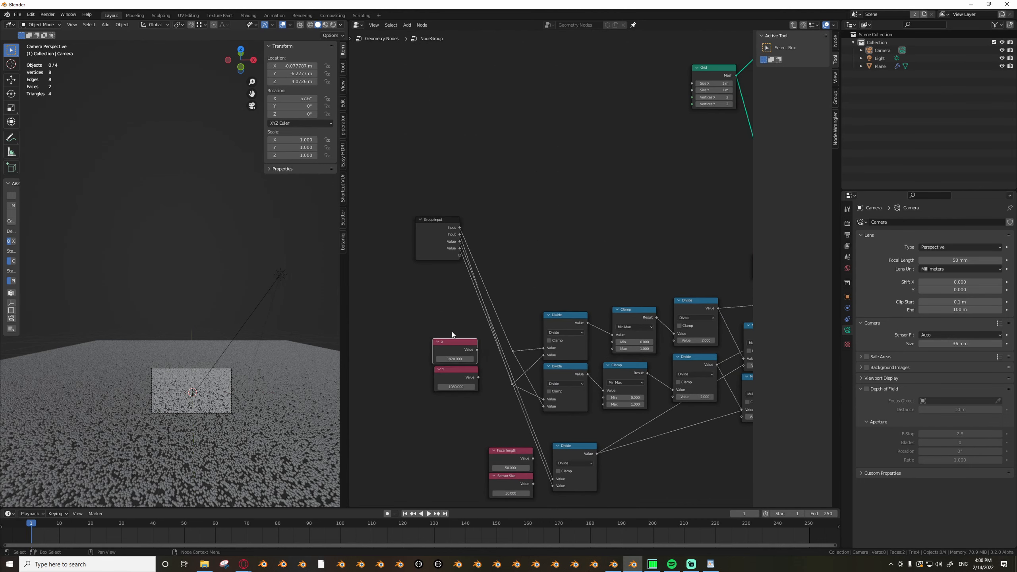
Rename the first two group inputs as X and Y.
left_click(835, 97)
middle_click_drag(486, 205, 486, 280)
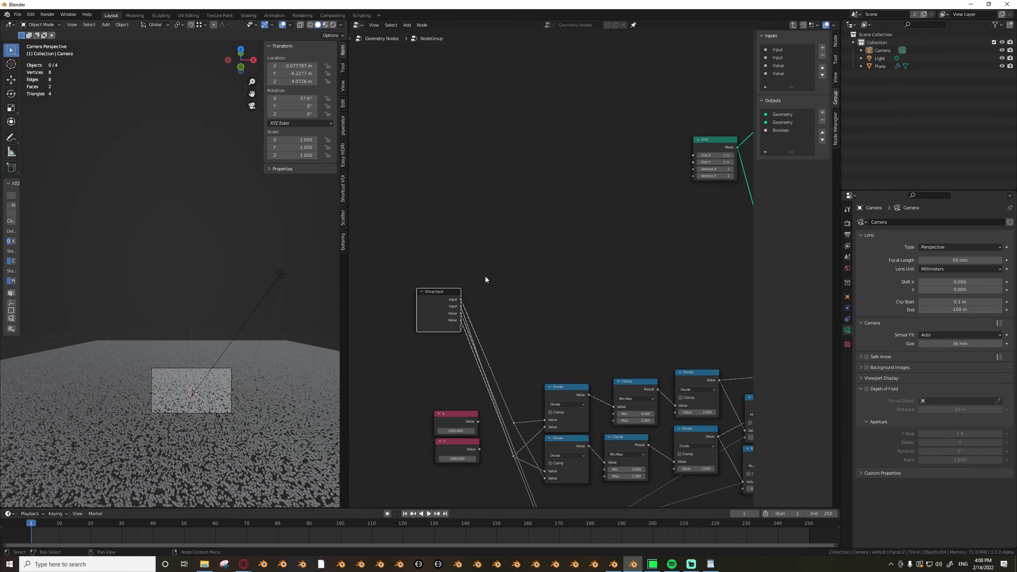
scroll(463, 291, "up", 2)
left_click(778, 49)
left_click(808, 106)
type("X")
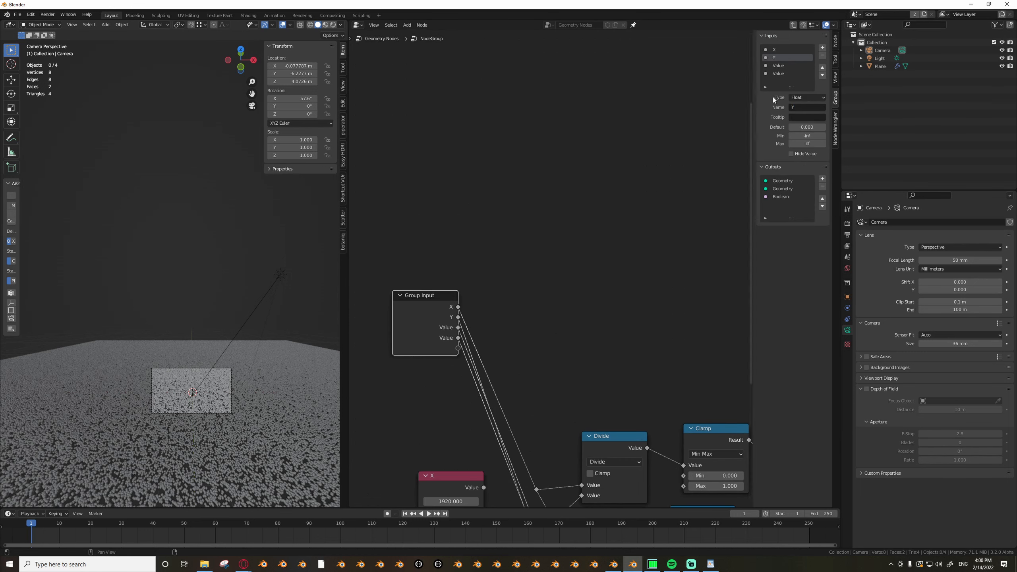
Rename the third group input as Focal length and the fourth as Sensor size.
type("Focal length")
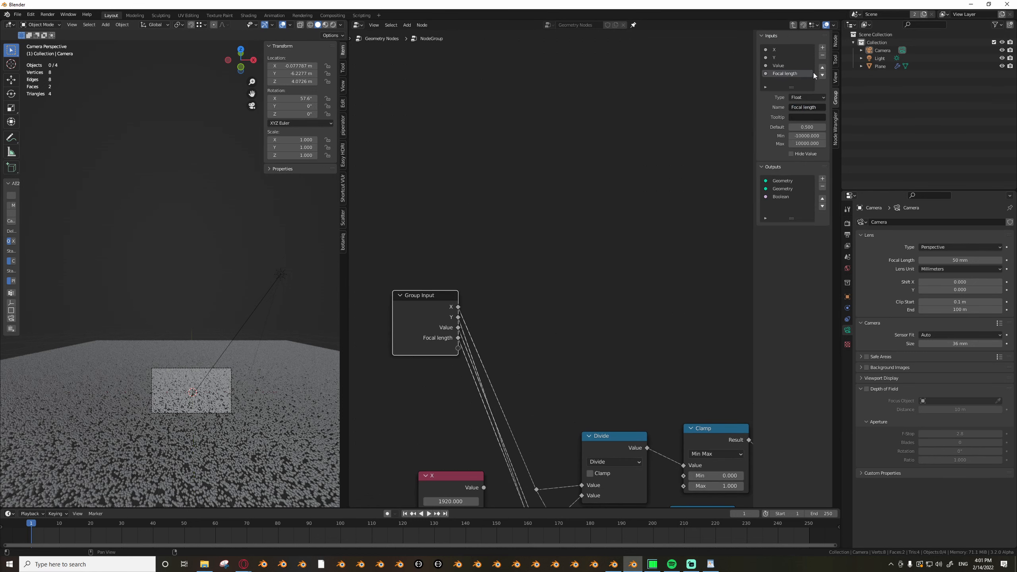
type("Focal length")
key("Return")
double_click(788, 73)
type("Ser")
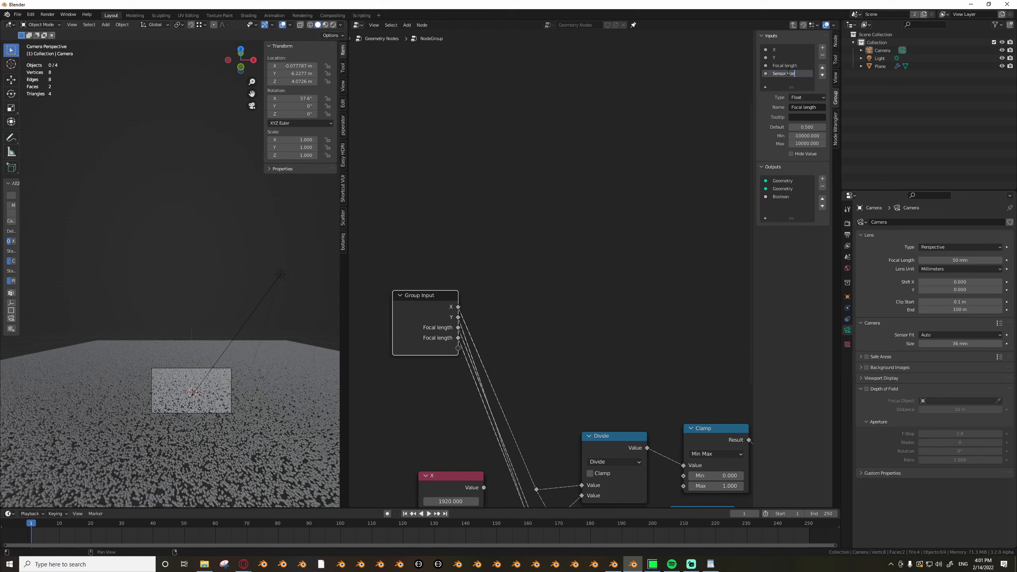
key("Return")
Connect a new Group Input socket to the Object Info node's Object input.
scroll(456, 354, "down", 5)
scroll(437, 361, "up", 1)
left_click_drag(439, 357, 641, 196)
right_click(676, 184)
key("Escape")
scroll(659, 188, "up", 3)
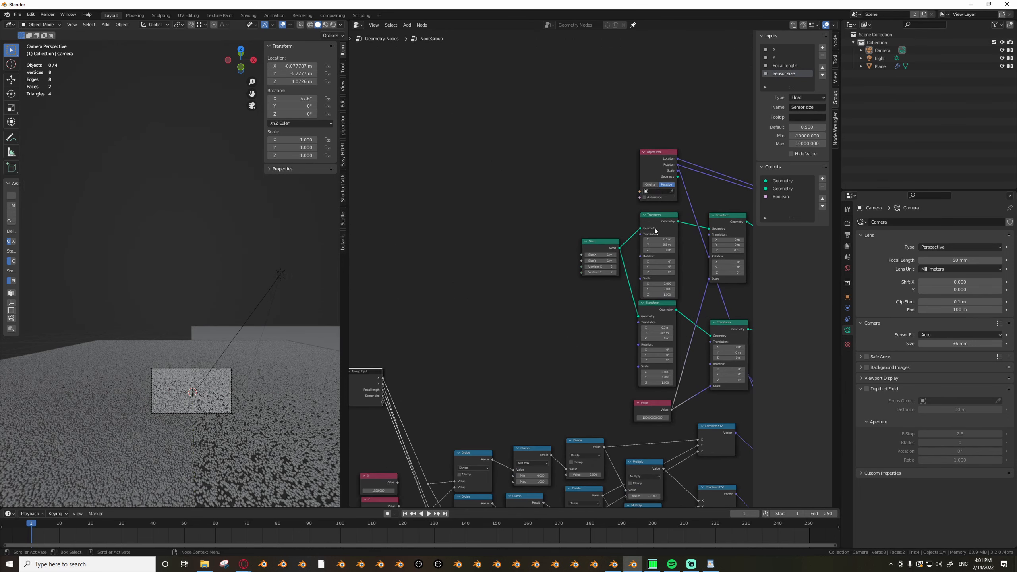
scroll(575, 302, "down", 1)
left_click_drag(424, 379, 643, 218)
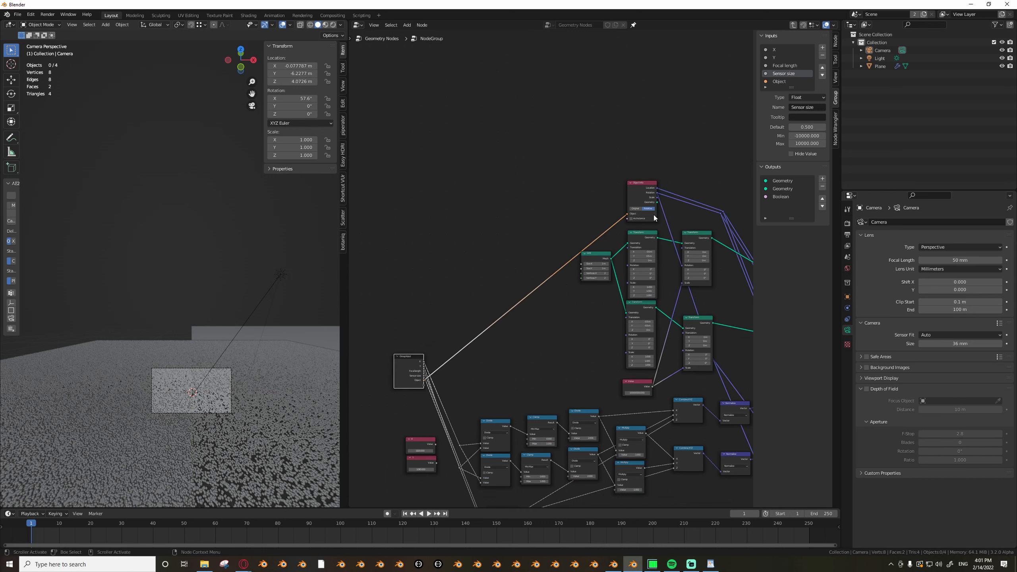
Rename the node group's Object input as Camera and move it to the first place in the input list.
scroll(403, 365, "up", 4)
left_click(781, 82)
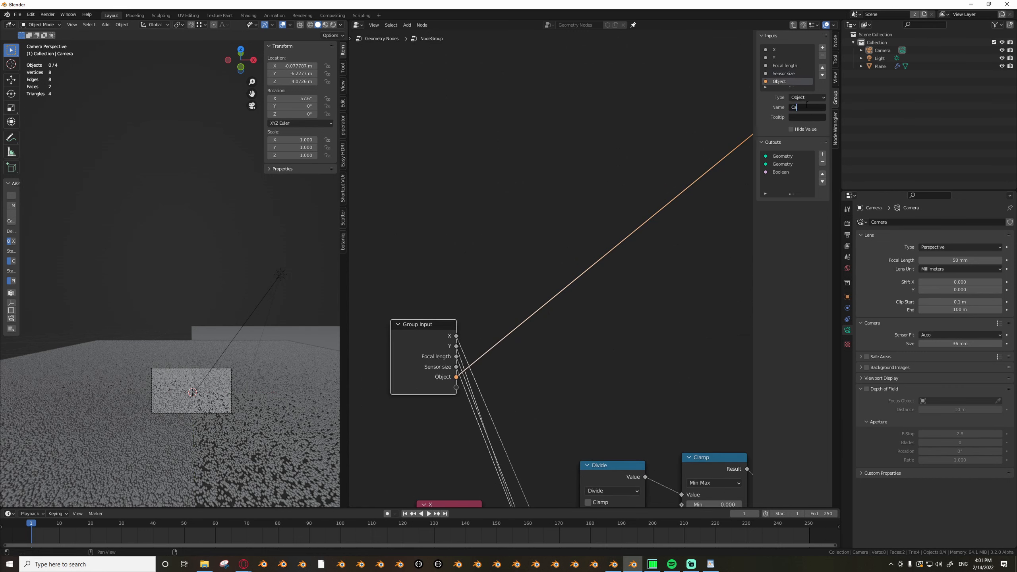
left_click(807, 105)
type("Camera")
key("Return")
left_click(822, 67)
left_click(822, 68)
left_click(822, 67)
left_click(822, 68)
Connect a new Group Input socket to the Ray Length inputs of both Raycast nodes through a shared reroute.
scroll(491, 343, "down", 8)
middle_click_drag(725, 325, 625, 327)
scroll(491, 332, "down", 3)
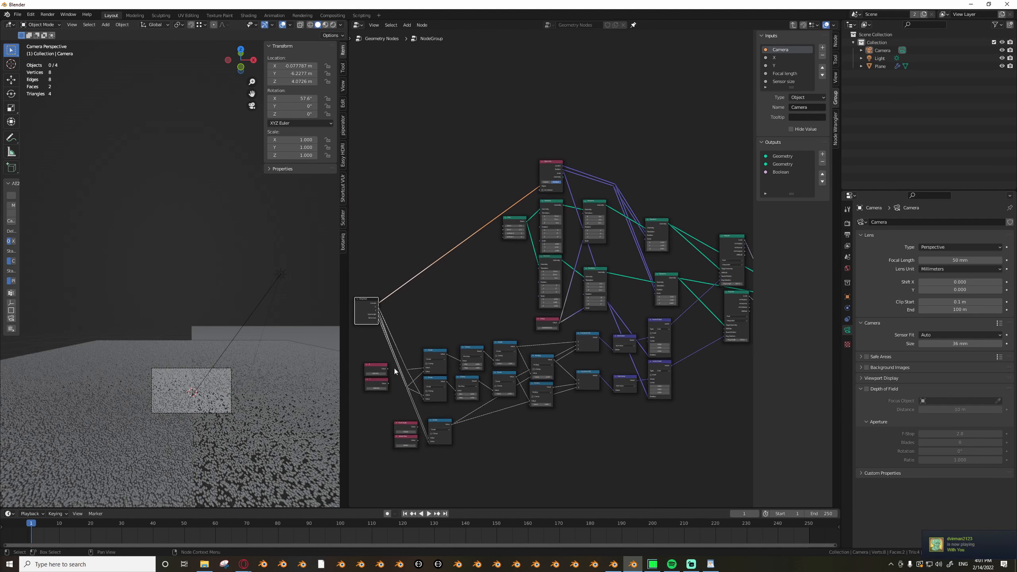
left_click_drag(380, 327, 700, 343)
left_click_drag(378, 326, 694, 291)
middle_click_drag(403, 324, 487, 348)
scroll(488, 348, "up", 5)
scroll(455, 351, "up", 4)
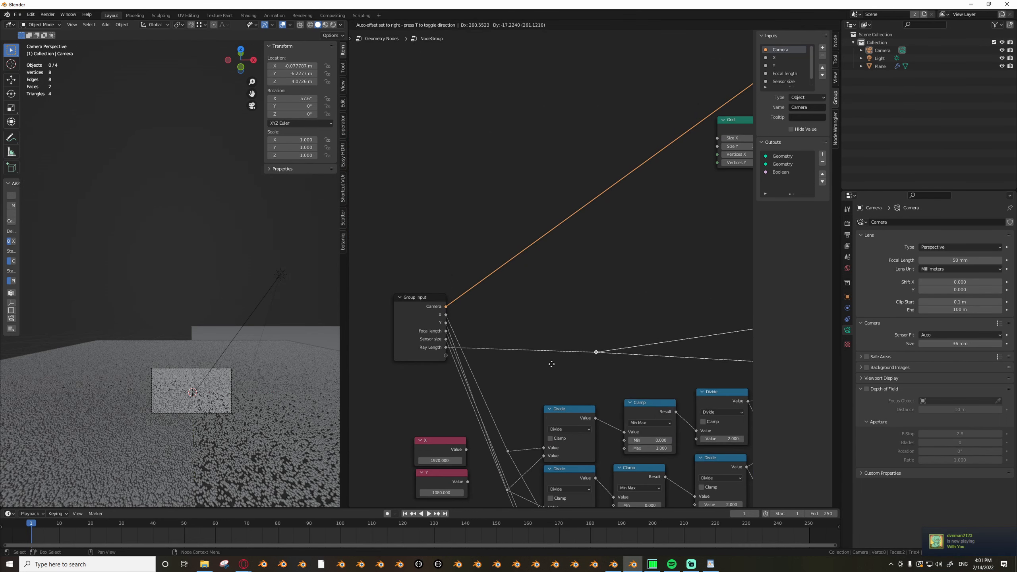
scroll(780, 92, "down", 1)
left_click(783, 82)
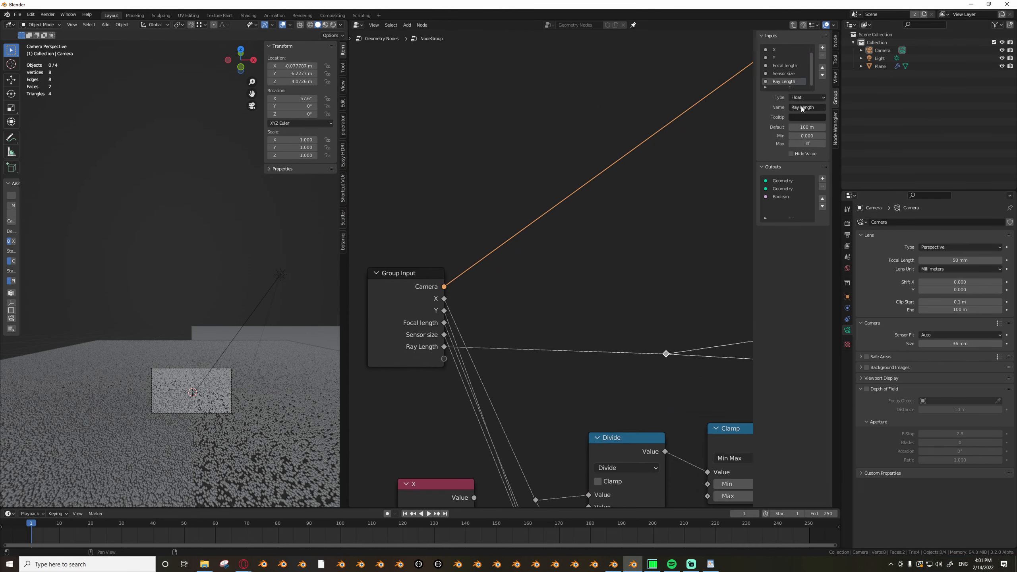
Move the Ray Length reroute across the node tree, close to the two Raycast nodes.
scroll(439, 320, "down", 8)
middle_click_drag(581, 363, 438, 326)
scroll(526, 357, "down", 4)
left_click_drag(402, 314, 679, 357)
scroll(624, 344, "down", 1)
middle_click_drag(580, 335, 688, 327)
scroll(424, 400, "up", 2)
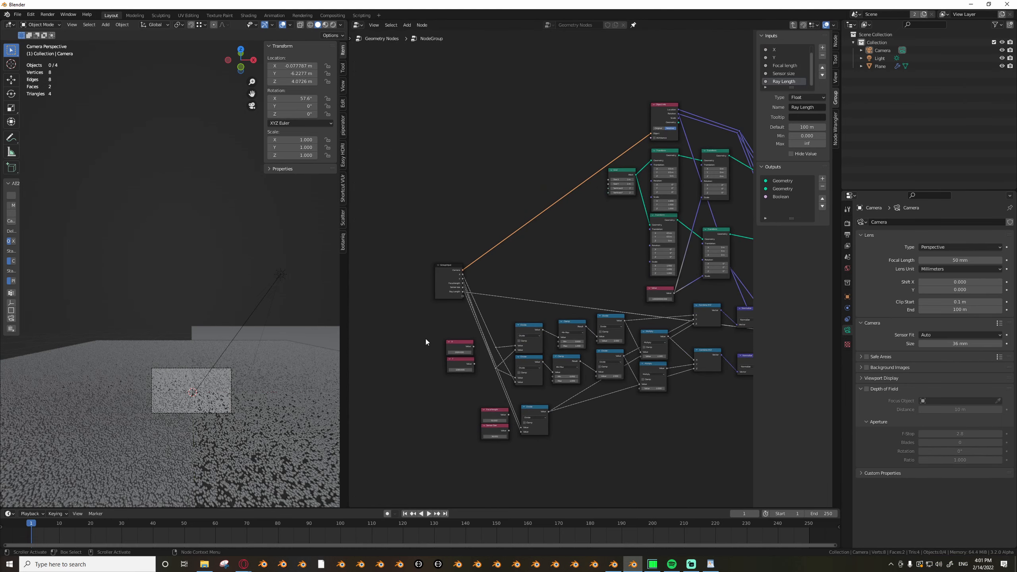
Delete the unused X, Y, focal length and sensor size value nodes beside the Group Input.
left_click_drag(421, 326, 493, 458)
scroll(503, 436, "up", 5)
scroll(501, 391, "down", 7)
middle_click_drag(597, 373, 477, 406)
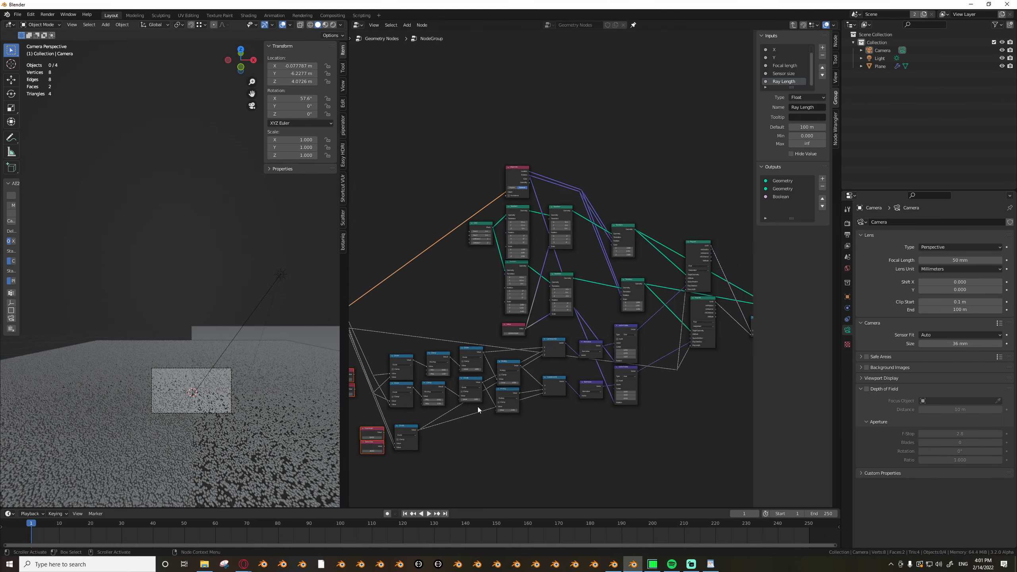
scroll(528, 357, "up", 5)
middle_click_drag(543, 351, 563, 356)
scroll(588, 375, "down", 6)
scroll(588, 374, "up", 5)
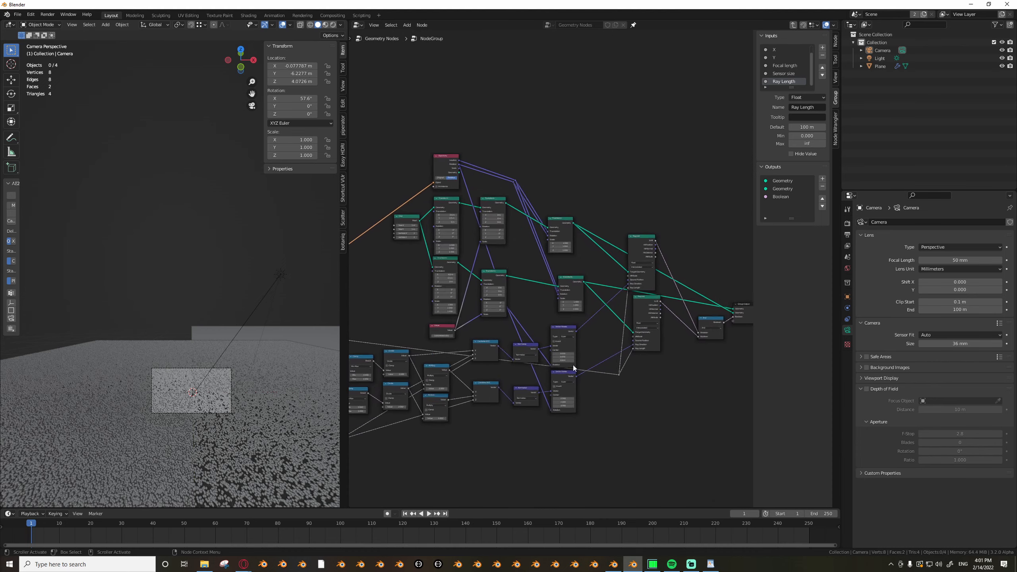
scroll(581, 378, "up", 1)
scroll(581, 379, "down", 2)
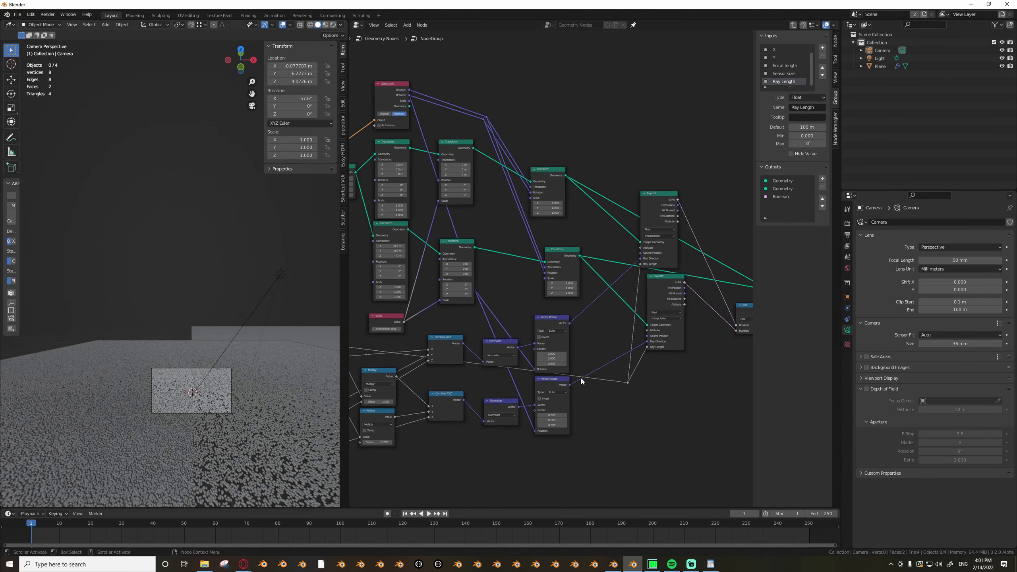
middle_click_drag(407, 416, 592, 378)
key("x")
scroll(569, 382, "down", 3)
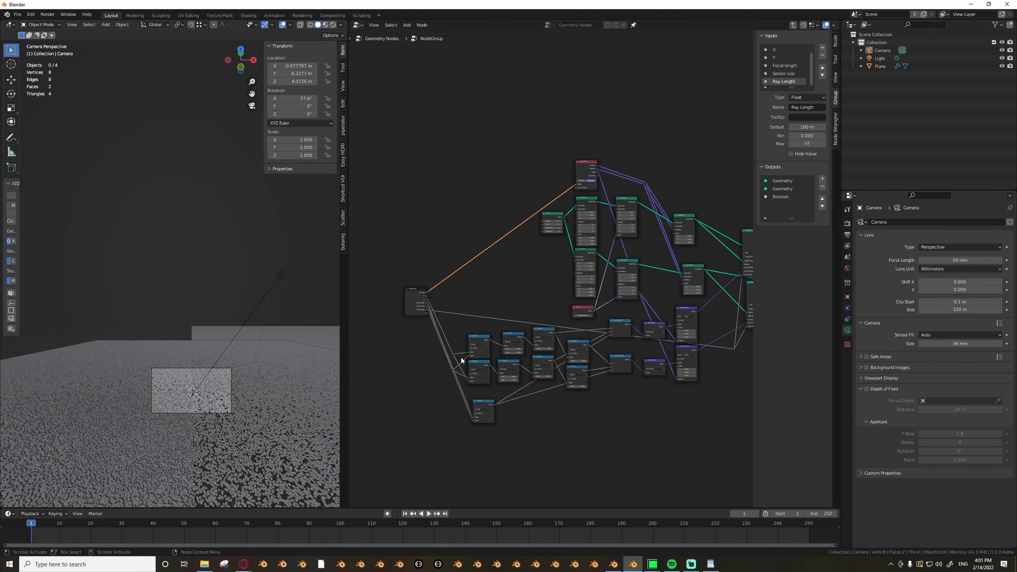
Leave the node group and assign the scene's camera to the group node's Camera input.
scroll(420, 317, "up", 3)
middle_click_drag(420, 313, 410, 359)
key("Tab")
scroll(526, 320, "down", 3)
scroll(500, 425, "up", 4)
left_click(499, 420)
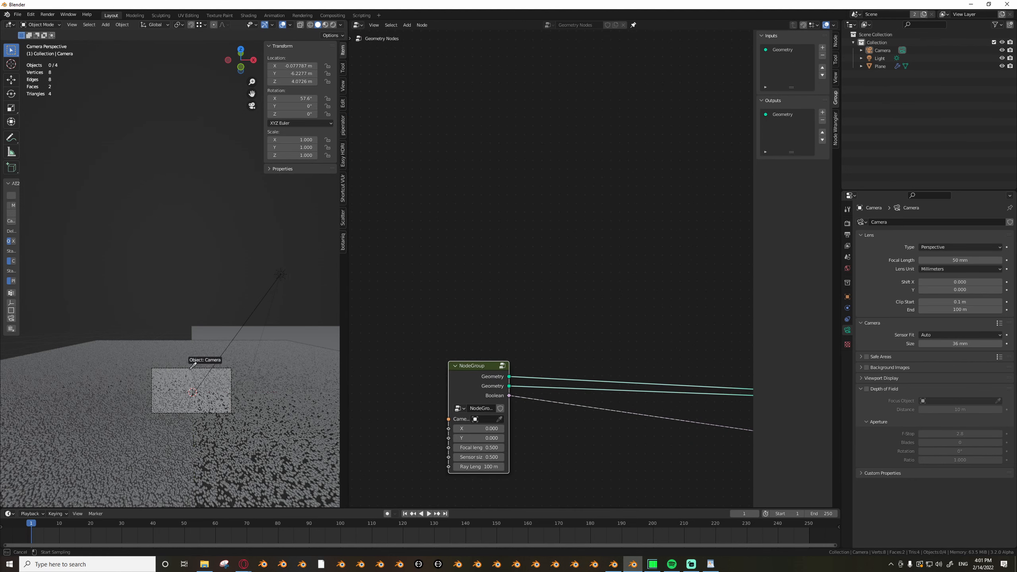
left_click(191, 368)
Set the group node's X to 1920 and Y to 1080.
scroll(467, 439, "up", 5)
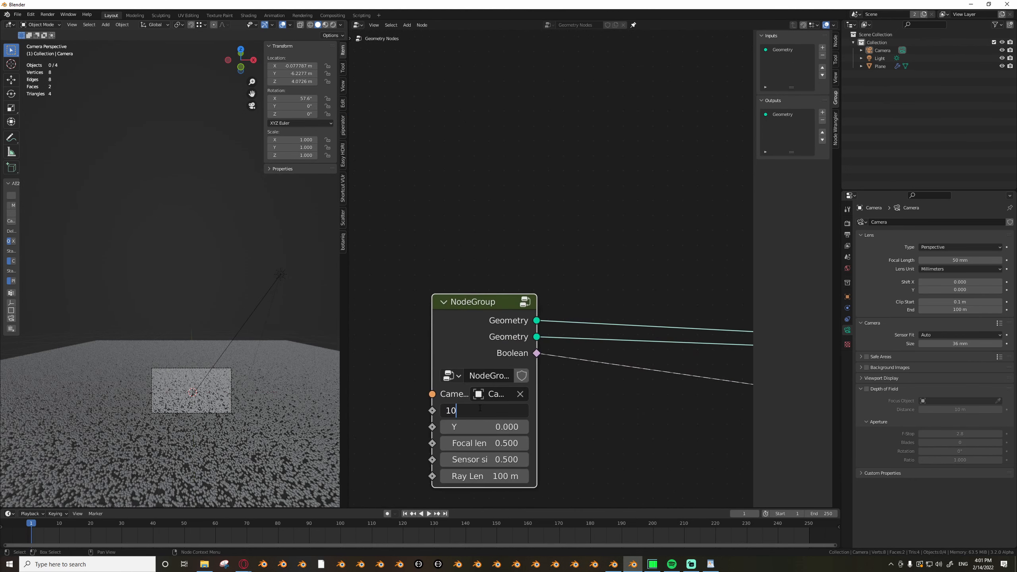
left_click(480, 407)
type("1920")
key("Return")
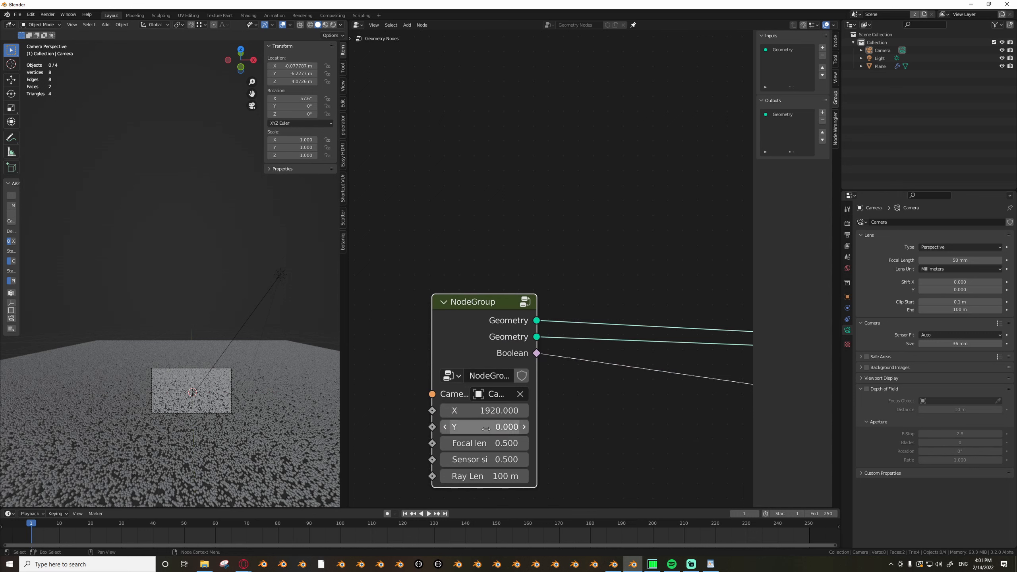
left_click(488, 429)
type("1080")
key("Return")
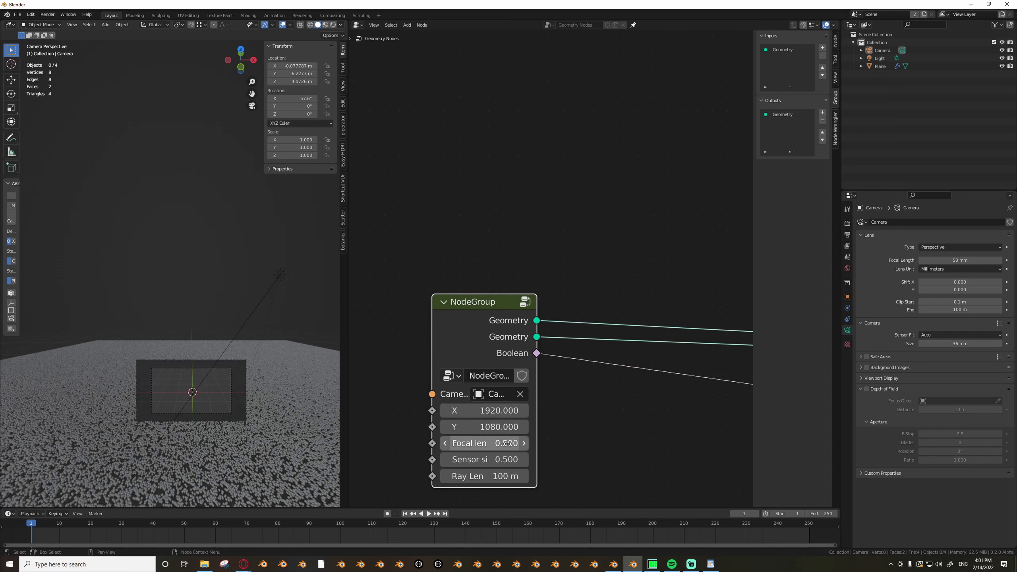
Set the group node's Focal length to 50 and Sensor size to 36.
middle_click_drag(505, 443, 502, 417)
left_click(490, 421)
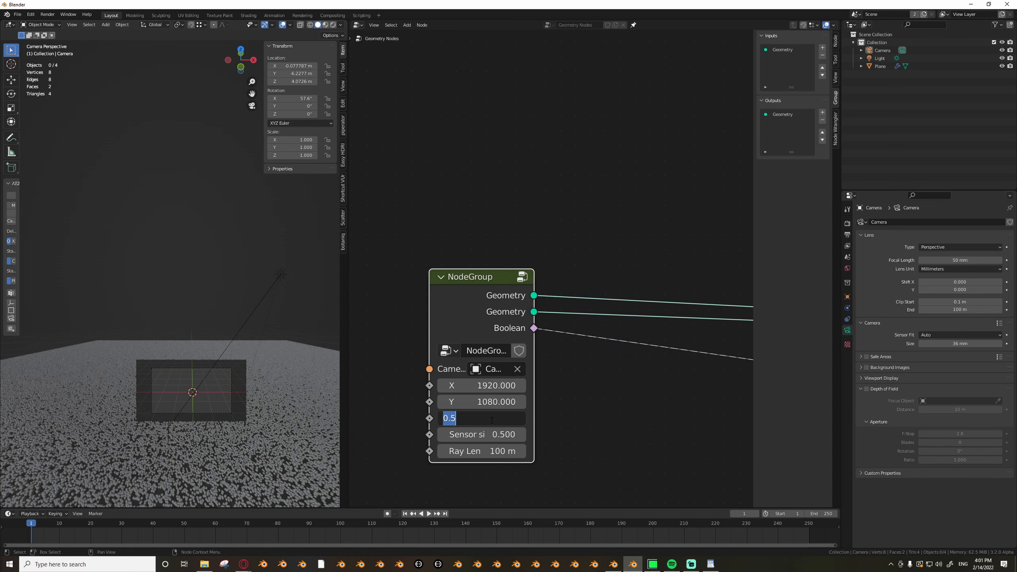
type("50")
key("Return")
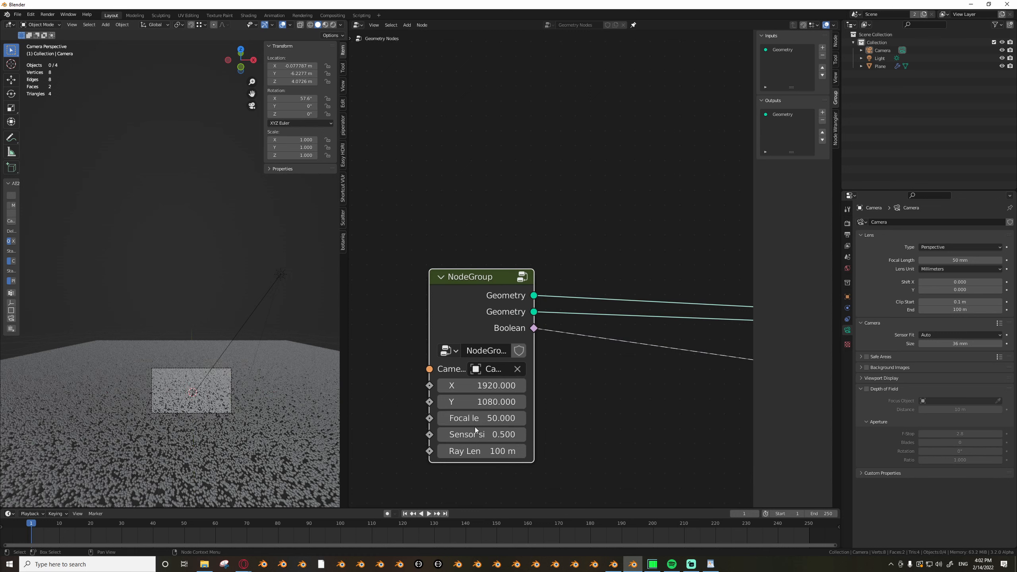
left_click(478, 431)
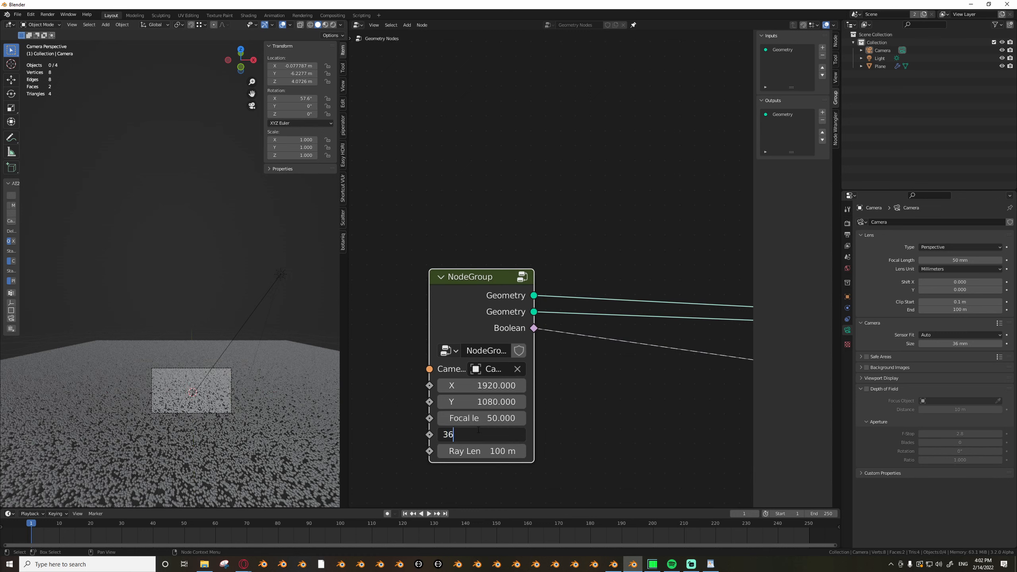
type("36")
key("Return")
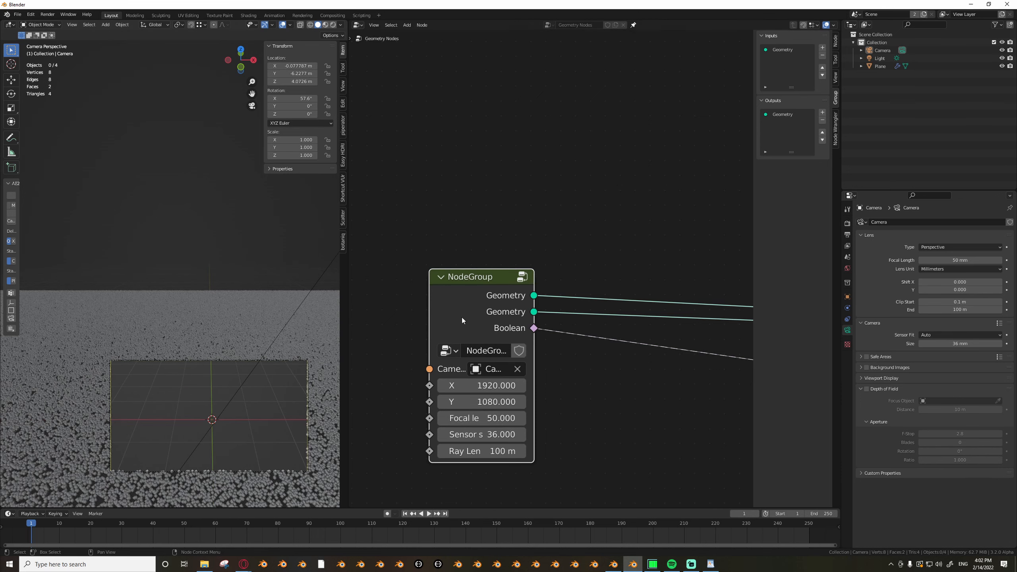
Set the scene's output resolution to 1500 px in X and 2000 px in Y.
left_click(848, 224)
left_click(848, 235)
double_click(967, 233)
key("Escape")
left_click(967, 240)
double_click(949, 232)
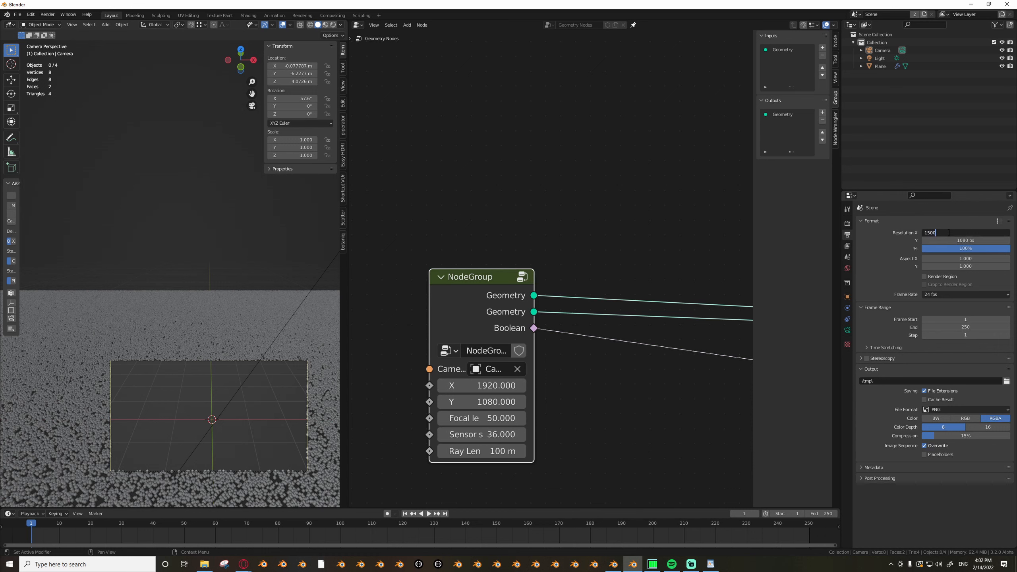
key("Return")
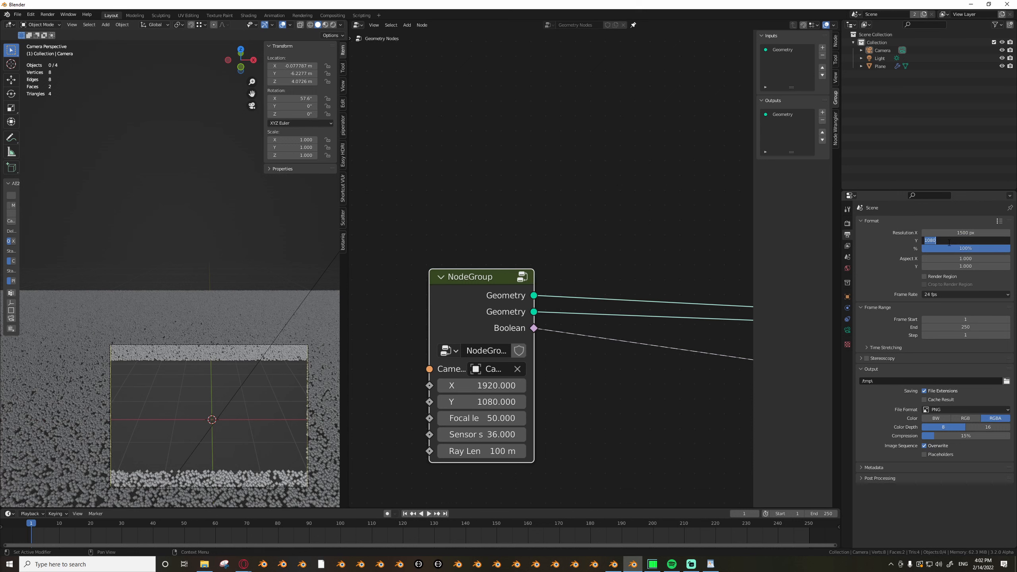
type("0")
key("Return")
Match the group node to the render resolution with X 1500 and Y 2000.
double_click(480, 385)
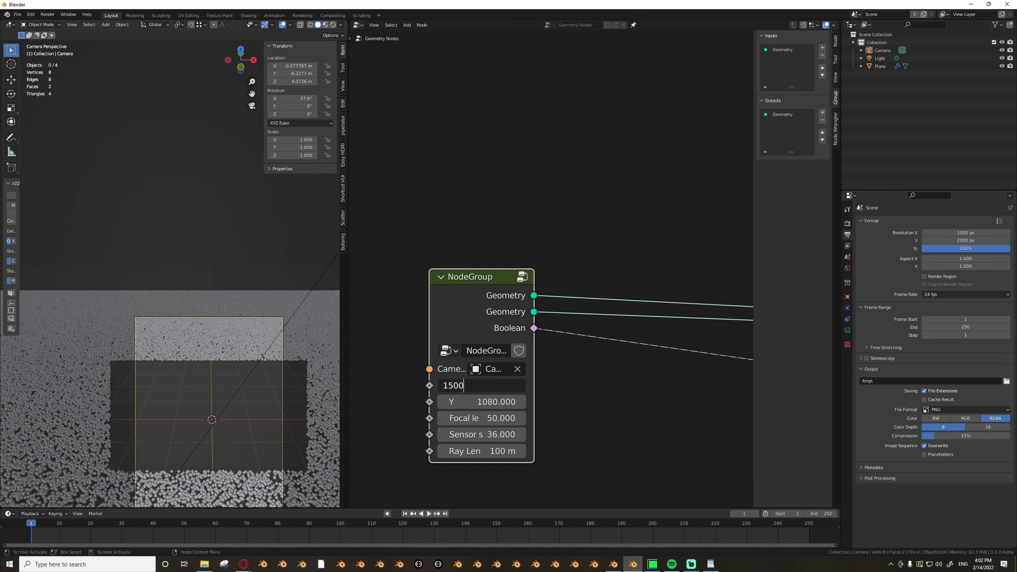
key("Return")
double_click(472, 400)
type("2000")
key("Return")
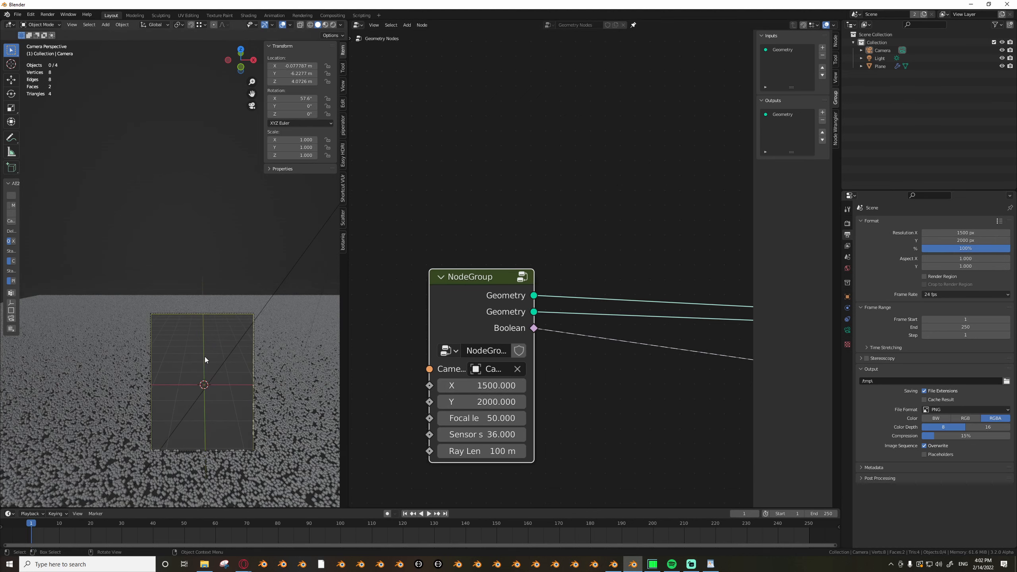
Examine how the culled area follows the camera frame, sketching annotation strokes across and along the frame's side edge.
scroll(474, 285, "down", 5)
scroll(264, 293, "up", 1)
scroll(264, 292, "down", 2)
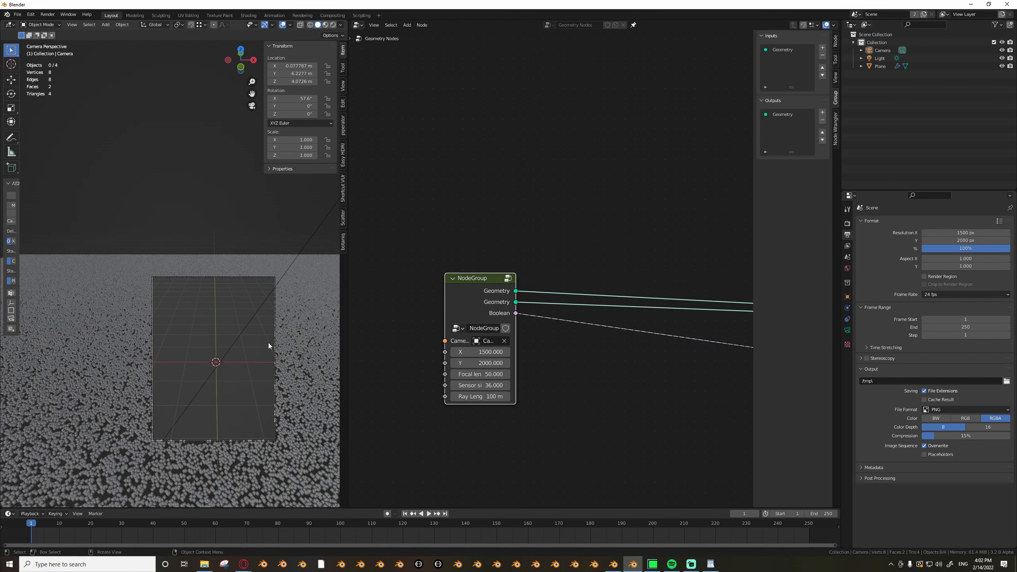
scroll(276, 357, "up", 2)
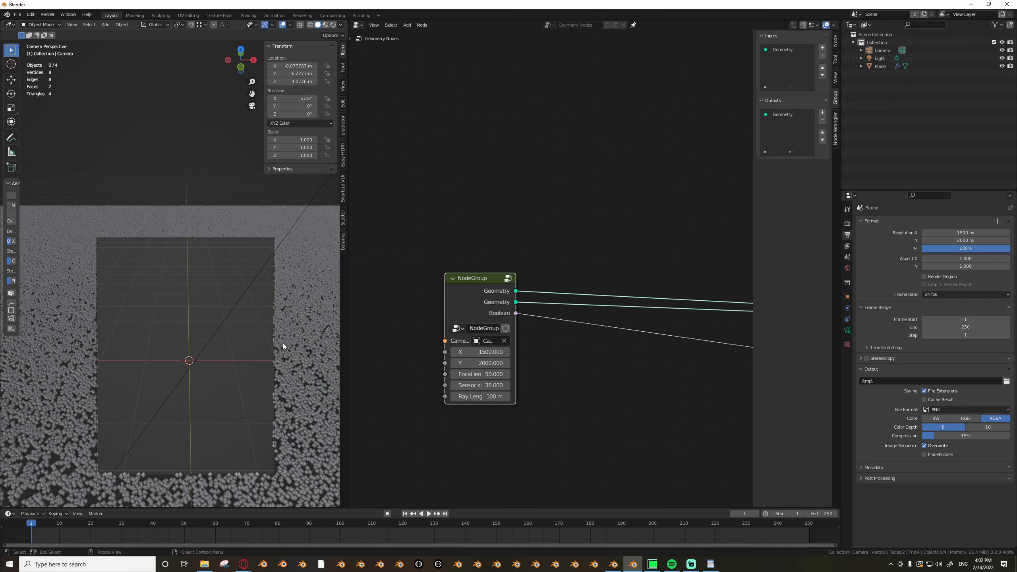
scroll(246, 337, "down", 2)
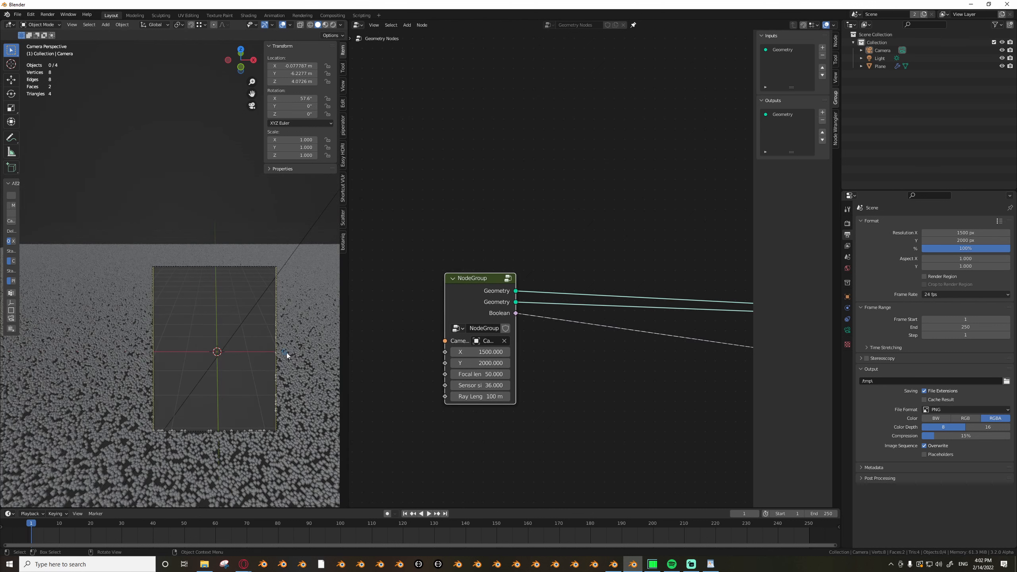
left_click_drag(285, 353, 285, 302)
scroll(283, 311, "up", 2)
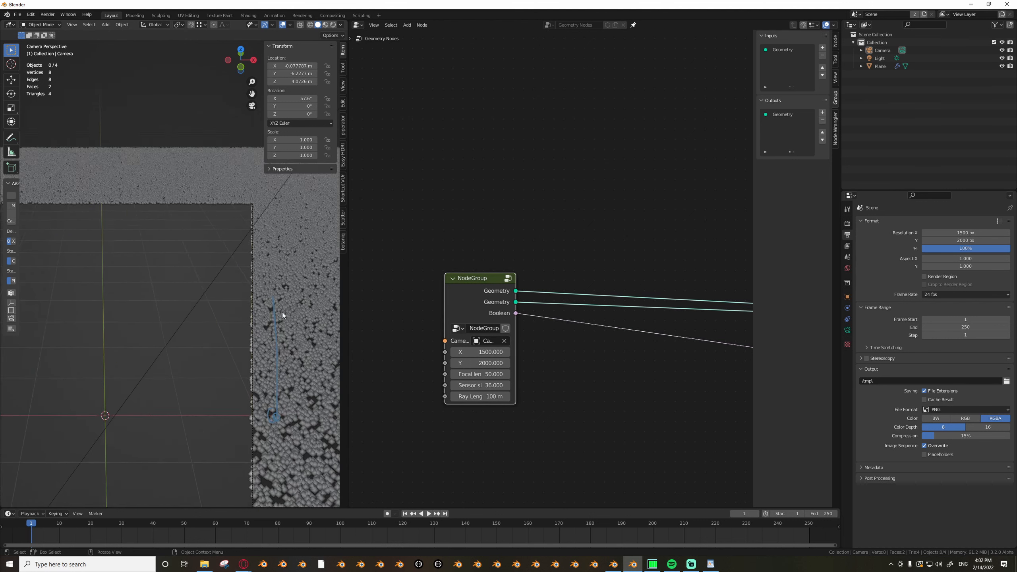
mouse_move(218, 294)
left_mouse_down()
mouse_move(258, 301)
mouse_move(302, 288)
left_mouse_up()
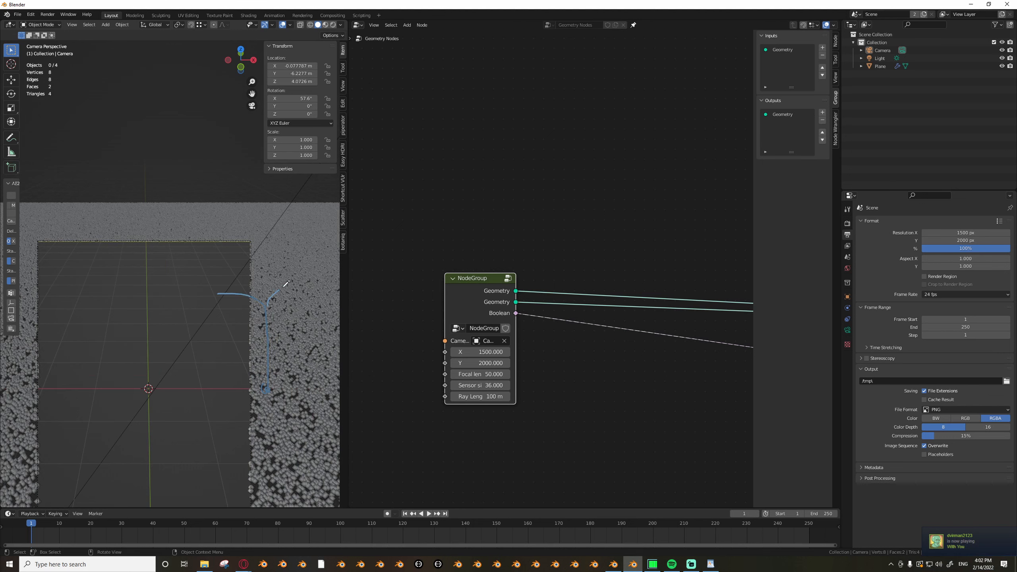
scroll(212, 319, "down", 2)
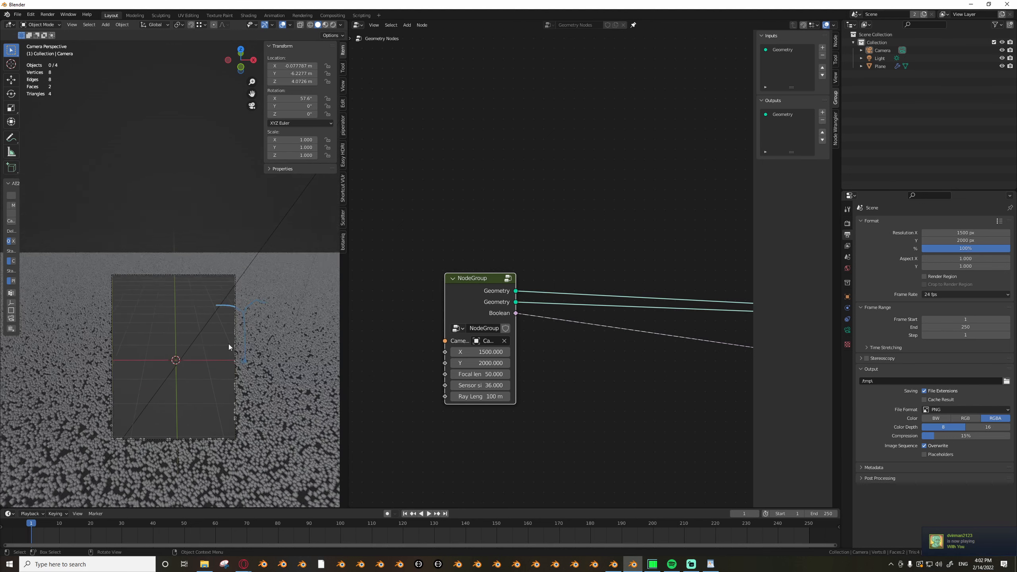
scroll(224, 342, "up", 2)
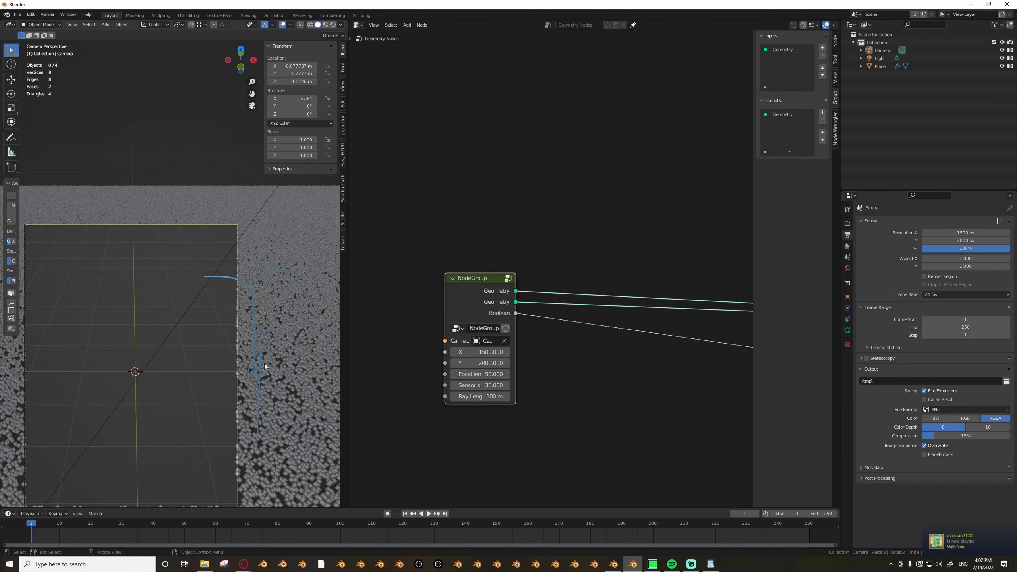
scroll(268, 380, "down", 3)
scroll(217, 326, "down", 3)
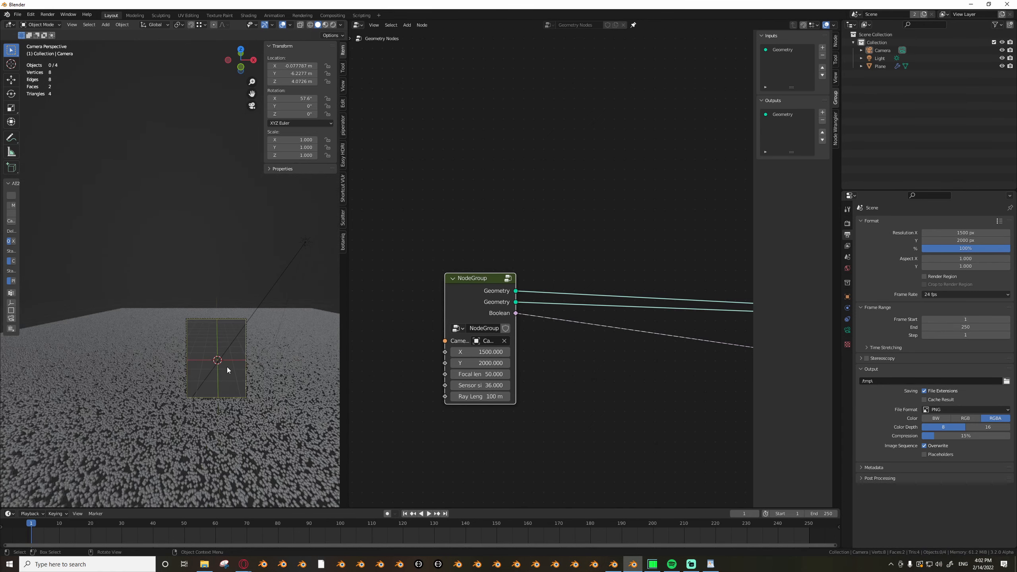
scroll(224, 370, "up", 5)
Open the node group again and examine its node tree from the Divide nodes through to the Raycast nodes.
key("Tab")
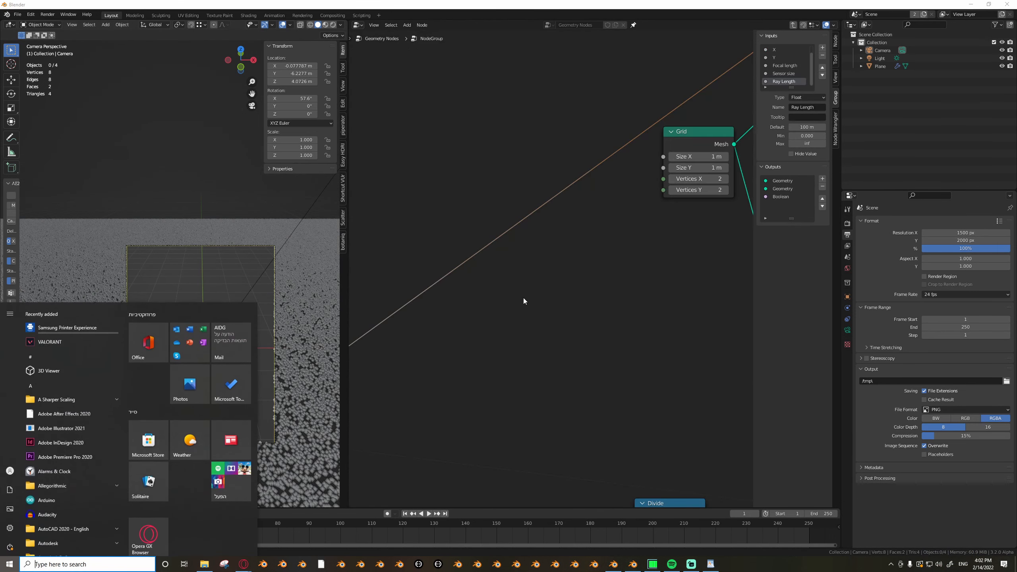
scroll(490, 371, "up", 3)
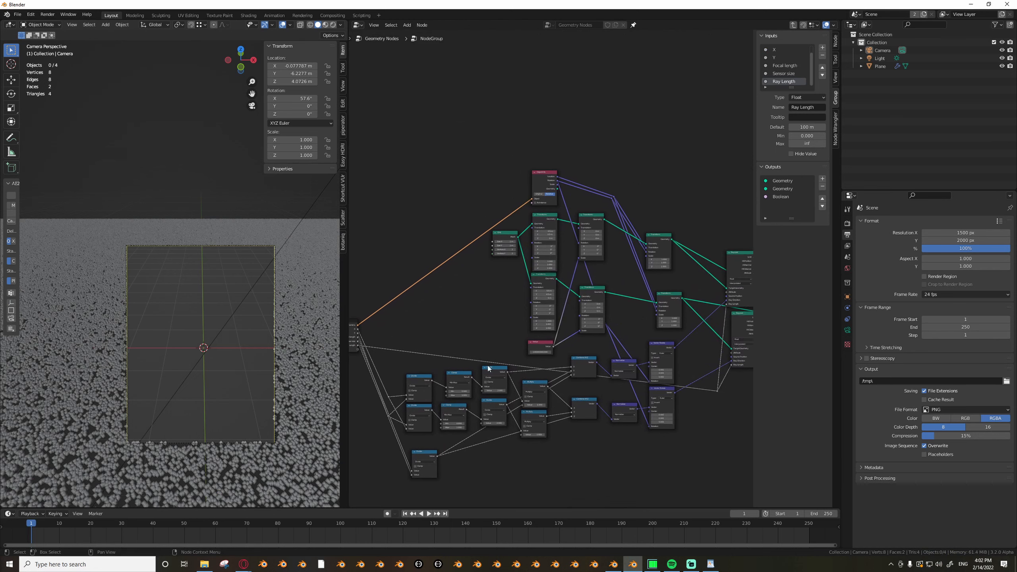
scroll(493, 386, "up", 4)
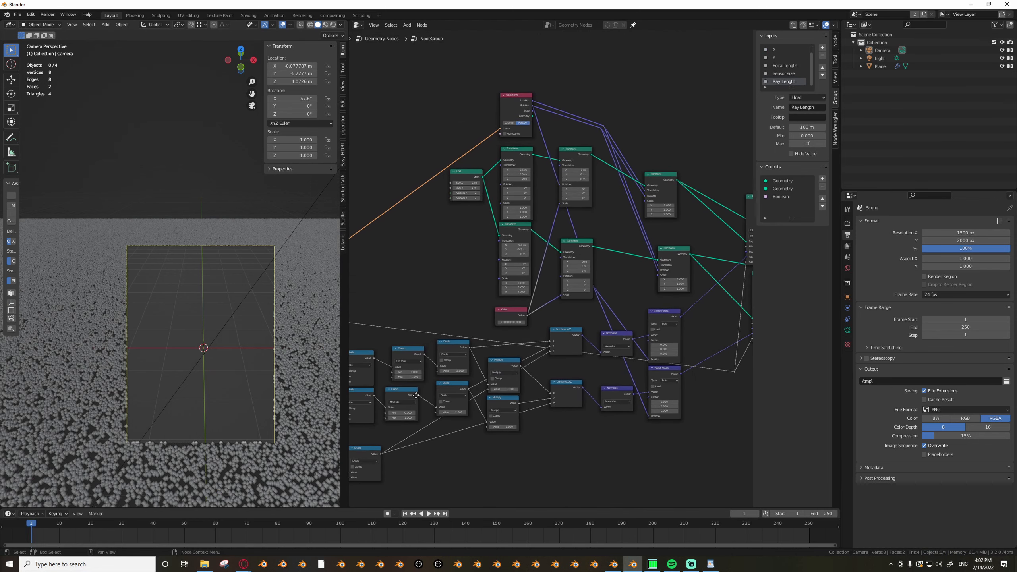
scroll(515, 412, "down", 3)
middle_click_drag(516, 412, 436, 434)
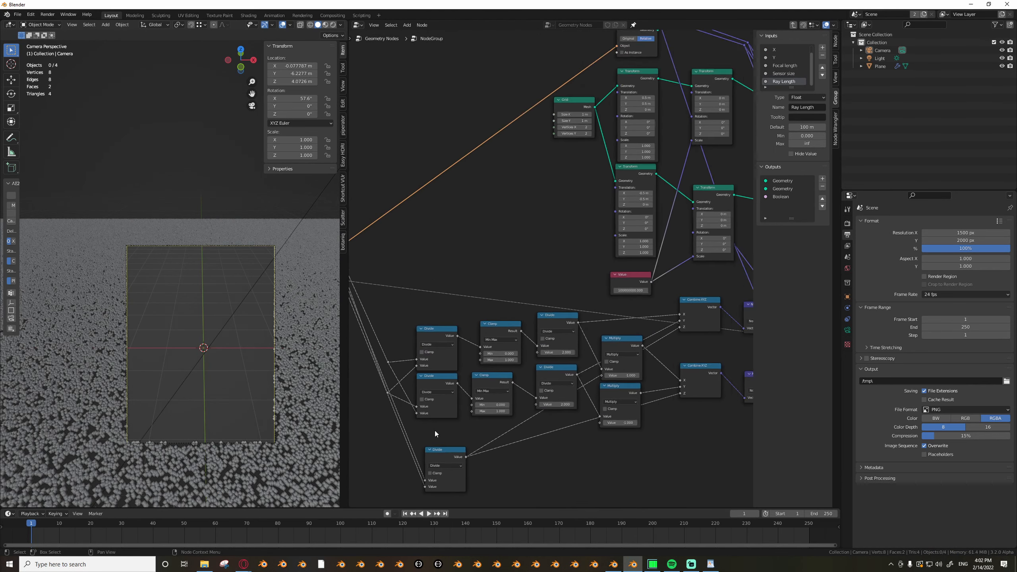
scroll(665, 286, "down", 3)
middle_click_drag(664, 287, 461, 401)
scroll(578, 300, "up", 1)
middle_click_drag(581, 311, 552, 328)
Inspect the camera-aligned planes from outside the camera view, sketching an annotation over them and erasing it.
middle_click_drag(216, 317, 234, 297)
left_click(226, 327)
key("d")
mouse_move(208, 223)
left_mouse_down()
mouse_move(204, 320)
mouse_move(263, 345)
left_mouse_up()
right_click_drag(238, 351, 211, 203)
left_click(194, 313)
middle_click_drag(231, 366, 229, 357)
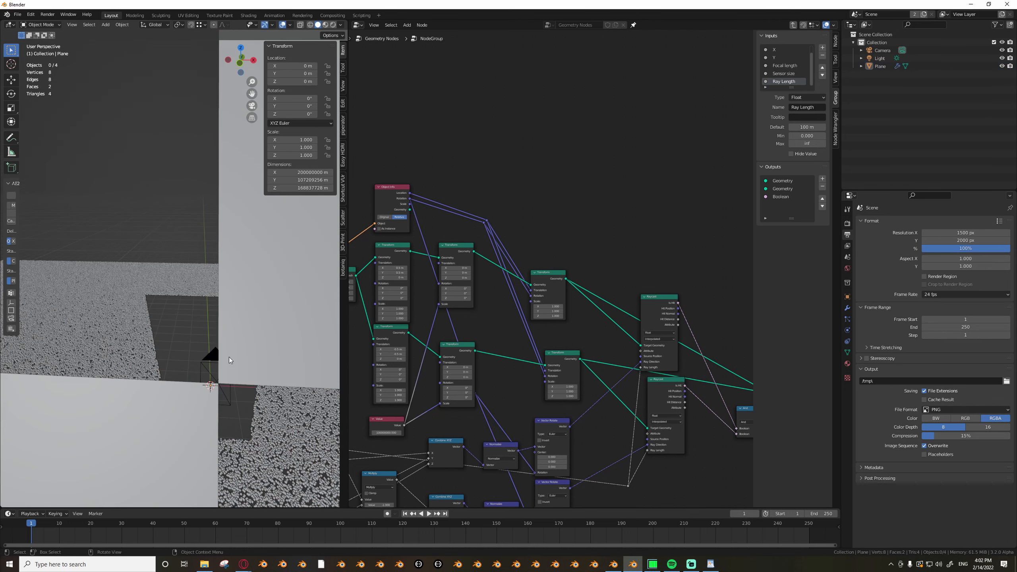
Sketch a short annotation beside the camera where the planes meet, erase it and select the camera.
key("d")
mouse_move(221, 375)
left_mouse_down()
mouse_move(206, 400)
mouse_move(250, 344)
left_mouse_up()
right_click_drag(249, 346, 189, 413)
scroll(225, 390, "up", 2)
left_click(231, 407)
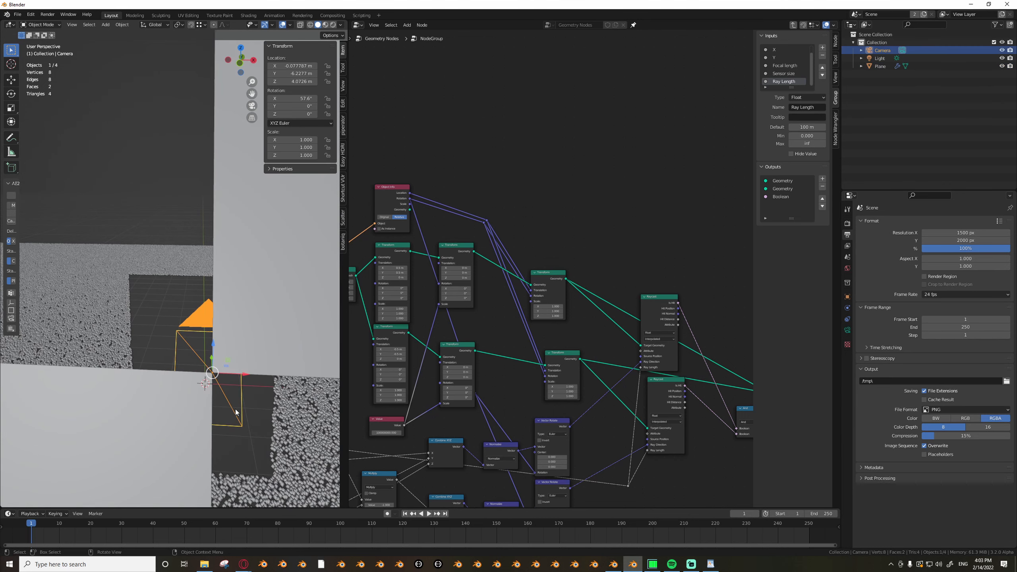
Return to the camera view and move the Raycast, And and Group Output nodes away from the Transform nodes to make room.
key("KP_0")
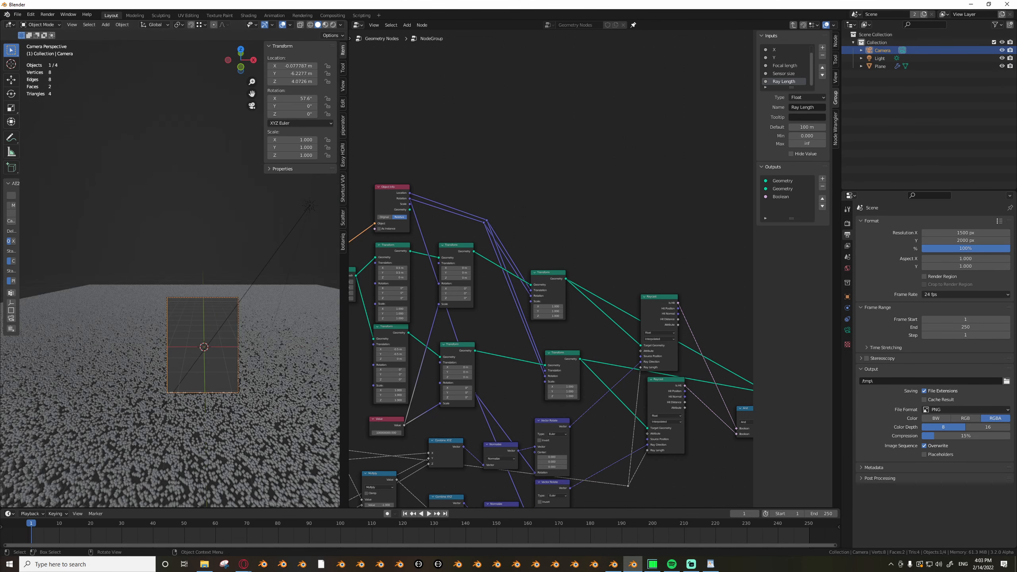
scroll(540, 400, "up", 2)
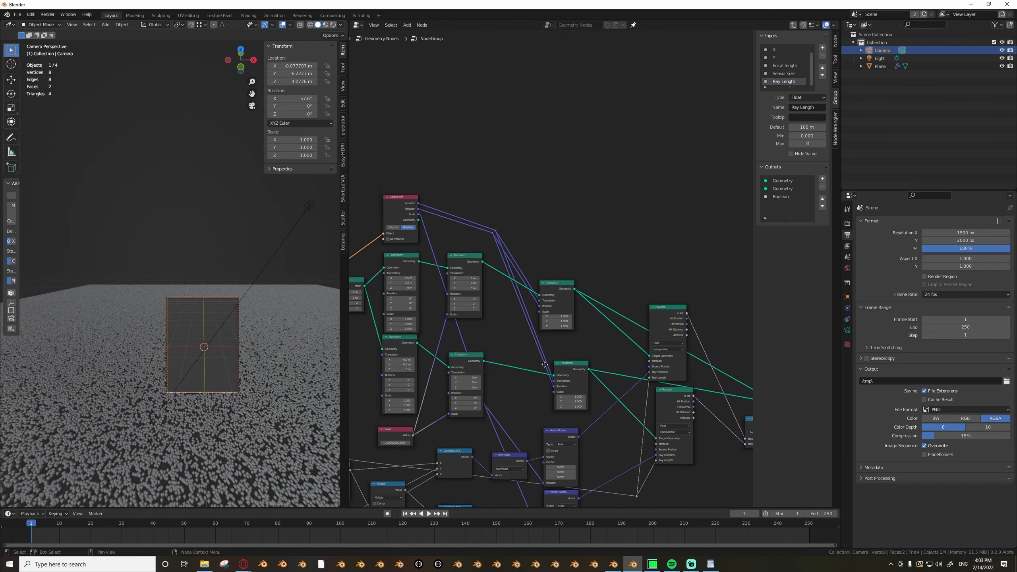
left_click_drag(572, 251, 632, 448)
key("g")
left_click(649, 423)
scroll(650, 422, "down", 2)
middle_click_drag(741, 418, 613, 350)
left_click_drag(531, 251, 698, 440)
key("g")
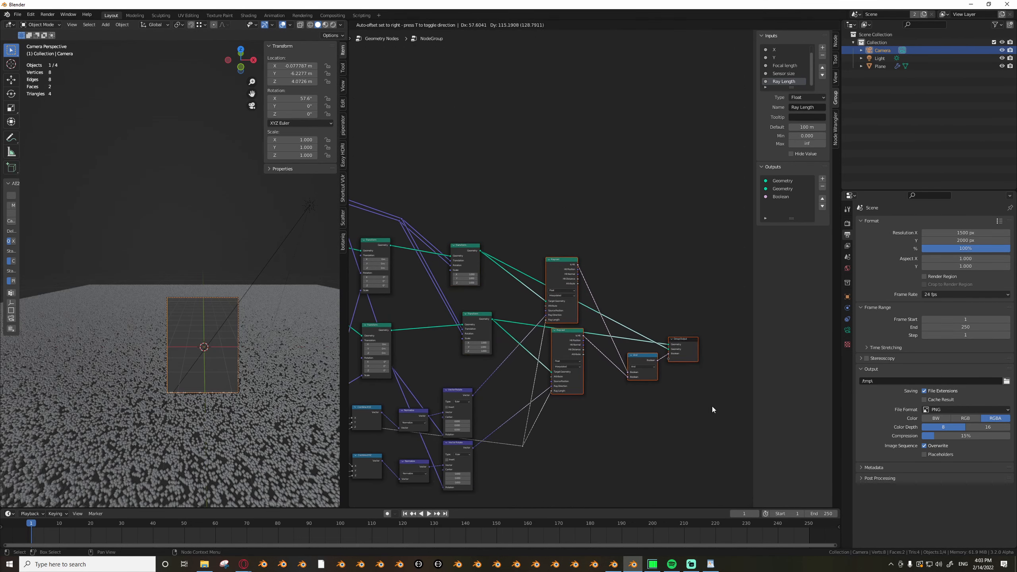
left_click(711, 406)
left_click(711, 407)
Remove both Geometry outputs from the node group, keeping only the Boolean output.
scroll(557, 338, "up", 3)
middle_click_drag(528, 329, 461, 331)
scroll(526, 347, "up", 1)
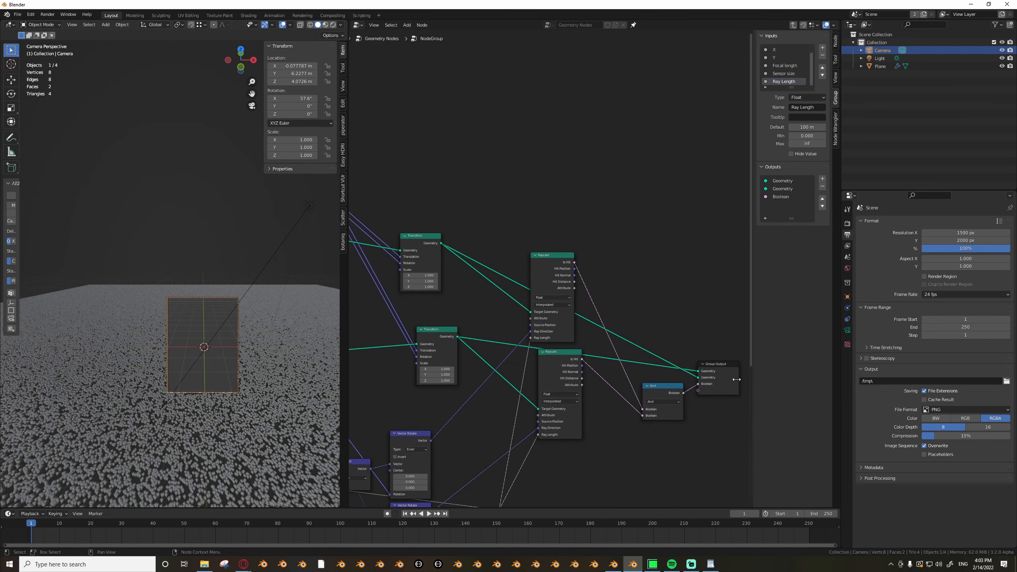
left_click(719, 371)
left_click(791, 188)
left_click(822, 186)
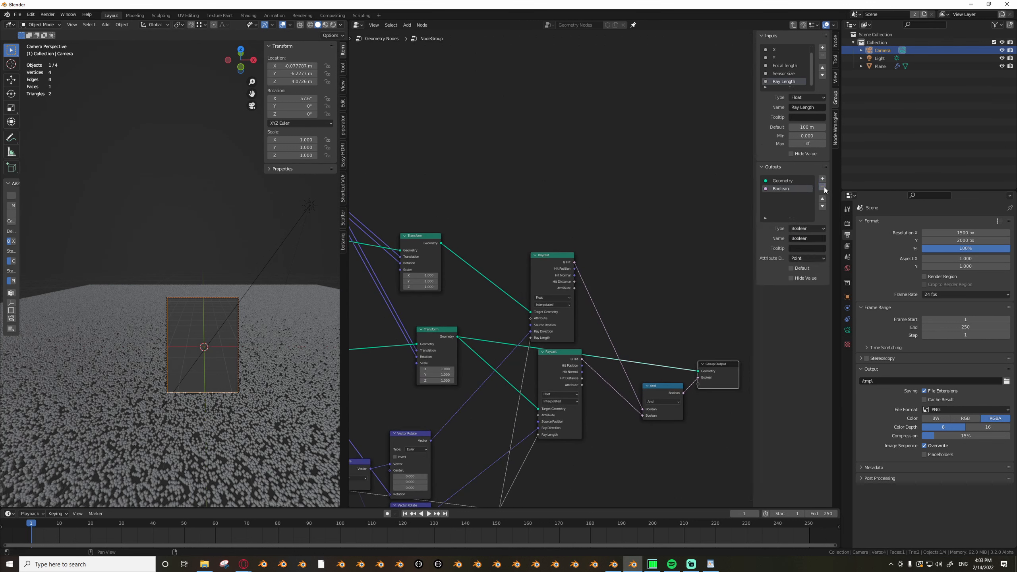
left_click(822, 186)
Duplicate the Transform node twice, inserting one copy before the last Transform in the upper chain and one in the lower chain.
scroll(415, 255, "down", 3)
middle_click_drag(414, 255, 544, 277)
scroll(471, 279, "up", 5)
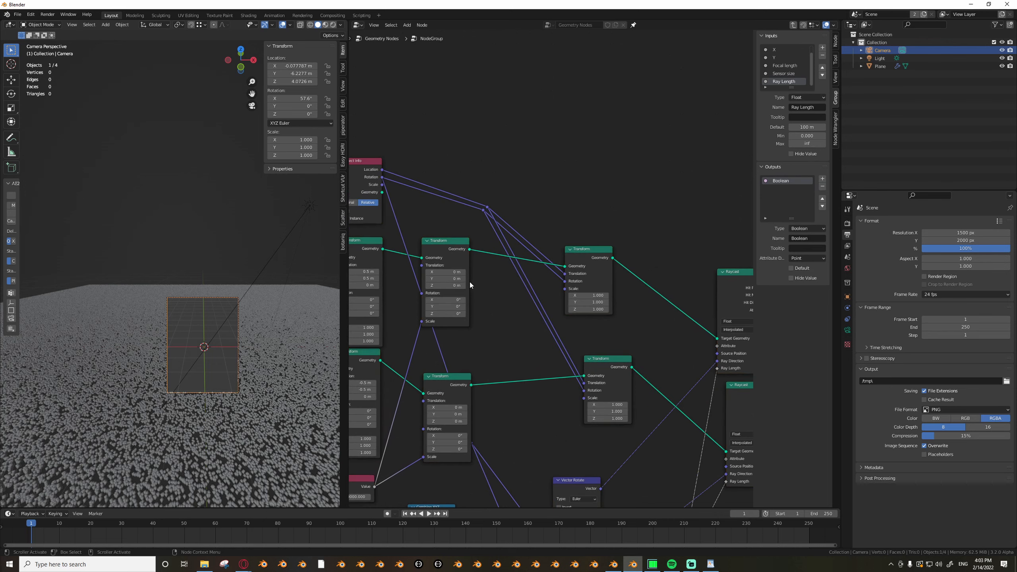
left_click(435, 240)
key("shift+d")
left_click(509, 246)
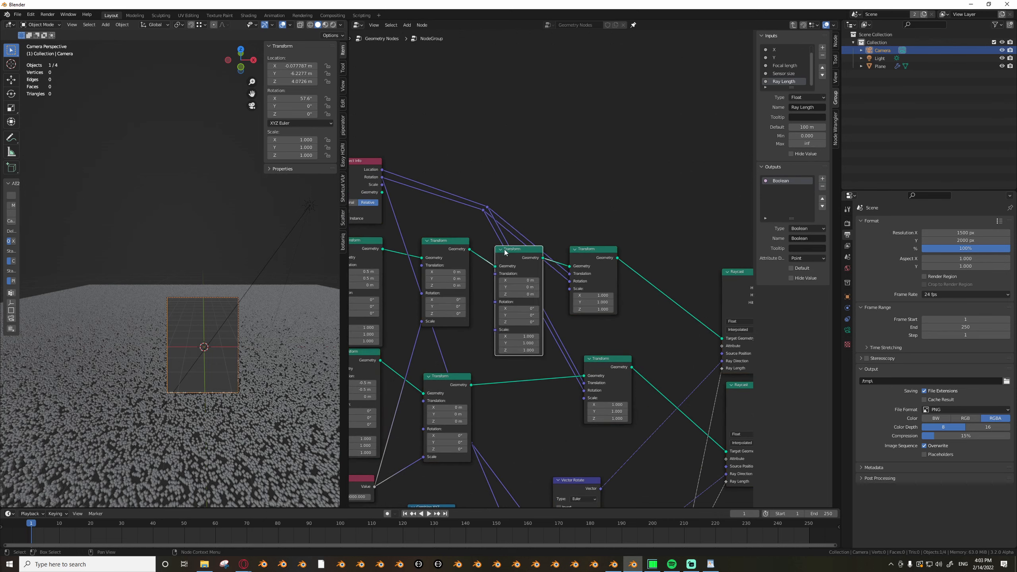
scroll(517, 252, "down", 2)
scroll(524, 311, "up", 2)
key("shift+d")
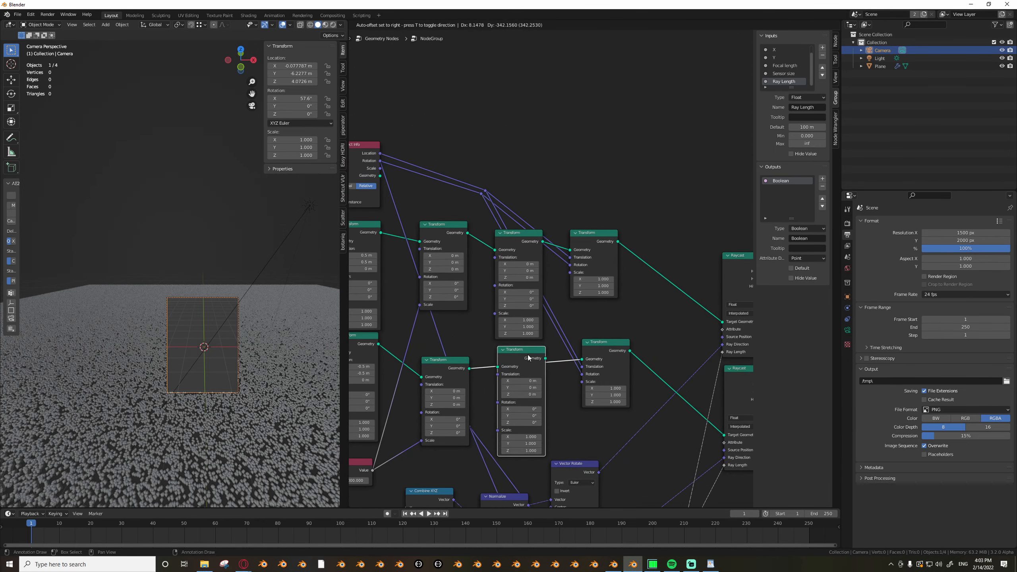
left_click(528, 355)
scroll(527, 354, "down", 1)
middle_click_drag(527, 355, 572, 353)
scroll(515, 347, "up", 3)
scroll(542, 371, "down", 1)
mouse_move(550, 358)
left_mouse_down()
mouse_move(580, 364)
mouse_move(556, 365)
left_mouse_up()
right_click(561, 365)
scroll(220, 342, "up", 3)
scroll(222, 344, "up", 2)
right_click(556, 365)
scroll(555, 377, "down", 6)
Add a Combine XYZ node and connect its Vector to the Translation inputs of both inserted Transform nodes.
middle_click_drag(555, 377, 586, 289)
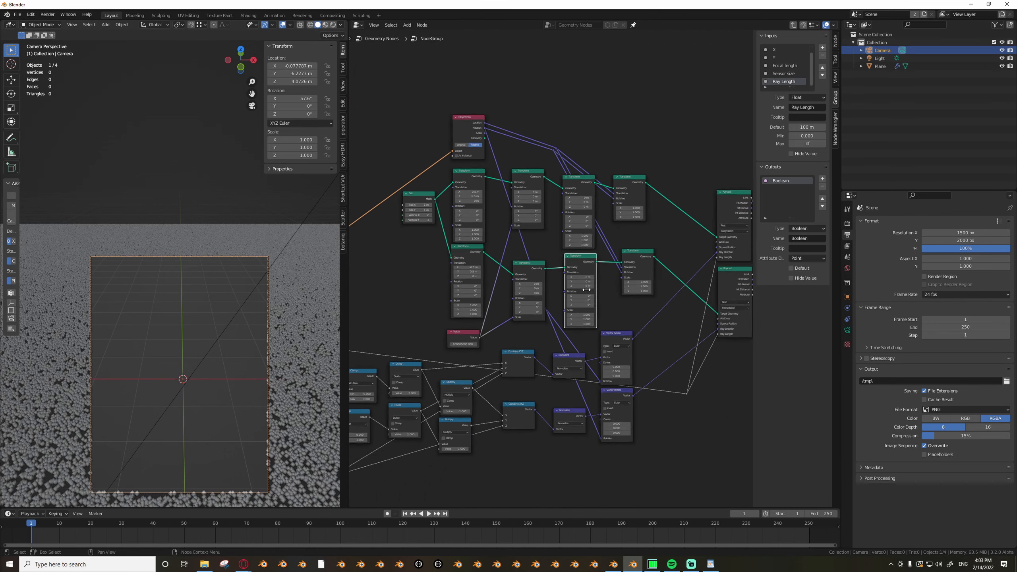
scroll(470, 327, "up", 4)
key("Tab")
type("com")
key("Return")
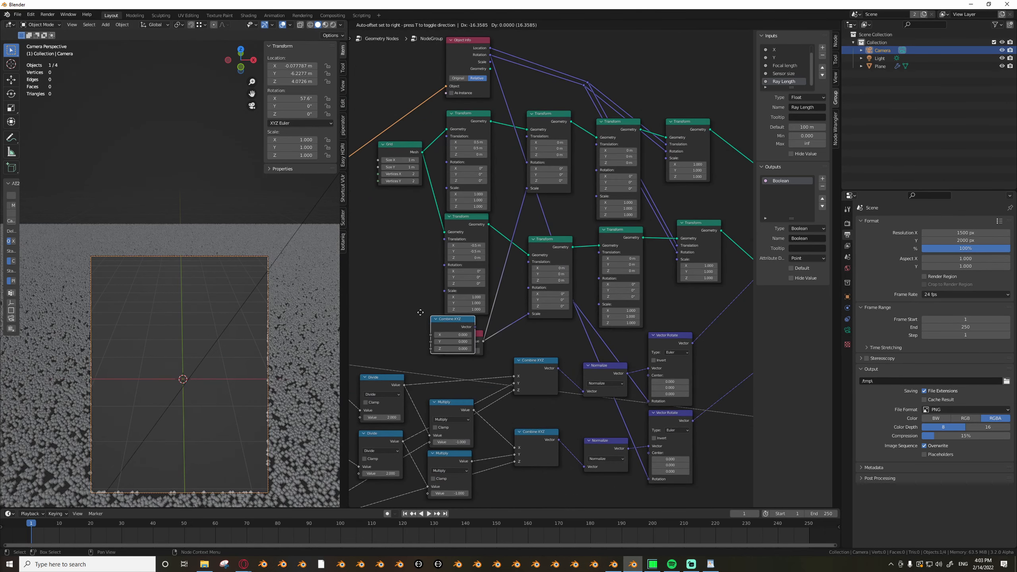
left_click(377, 297)
scroll(409, 308, "up", 1)
left_click_drag(426, 309, 615, 247)
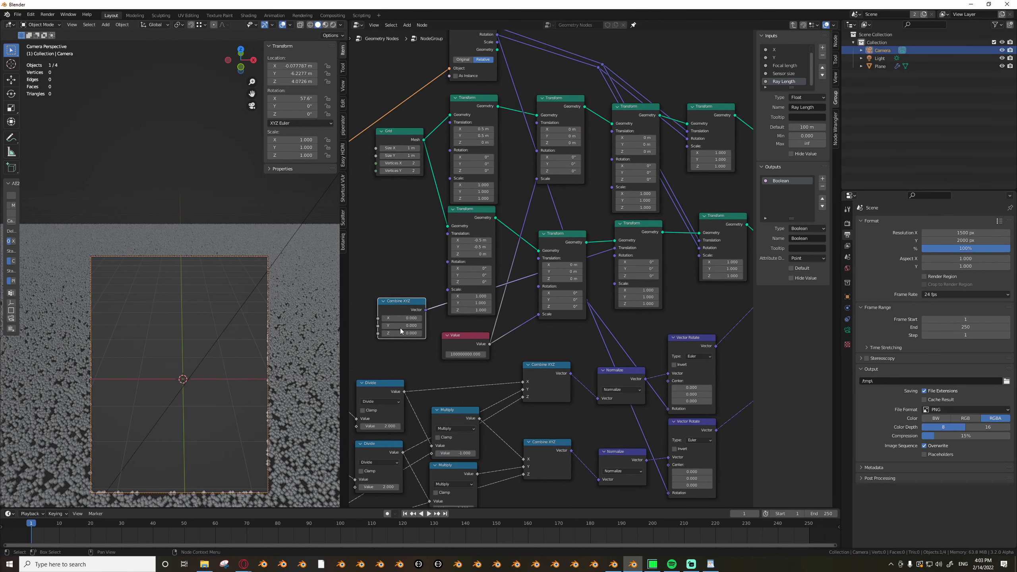
left_click_drag(426, 311, 612, 132)
Add a Value node and connect it to the X and Y inputs of the new Combine XYZ node.
middle_click_drag(390, 307, 459, 308)
left_click_drag(458, 308, 430, 312)
scroll(429, 311, "down", 2)
middle_click_drag(429, 311, 483, 312)
scroll(439, 312, "up", 3)
key("Tab")
type("va")
key("Return")
left_click(396, 317)
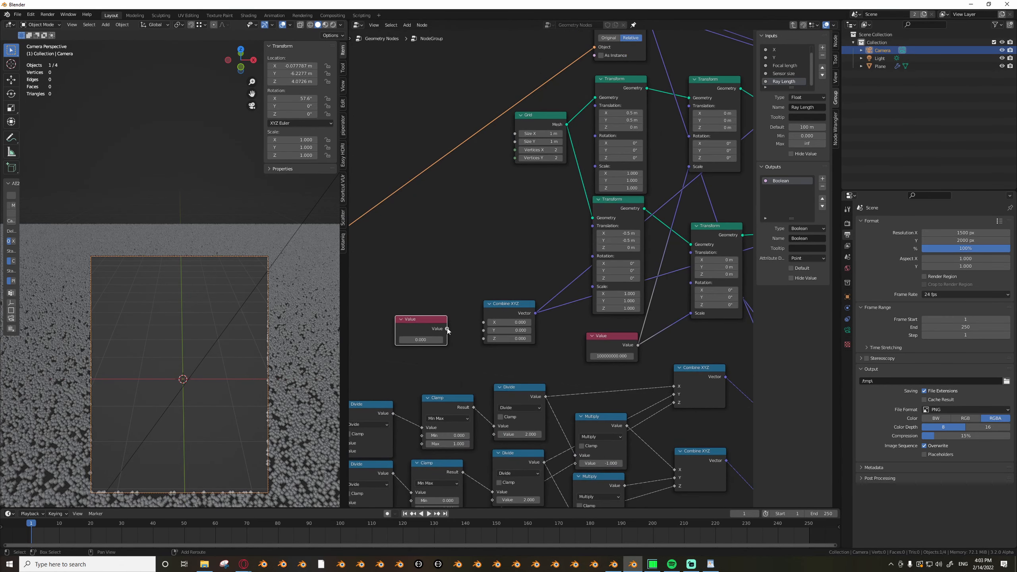
left_click_drag(447, 329, 416, 341)
right_click(417, 341)
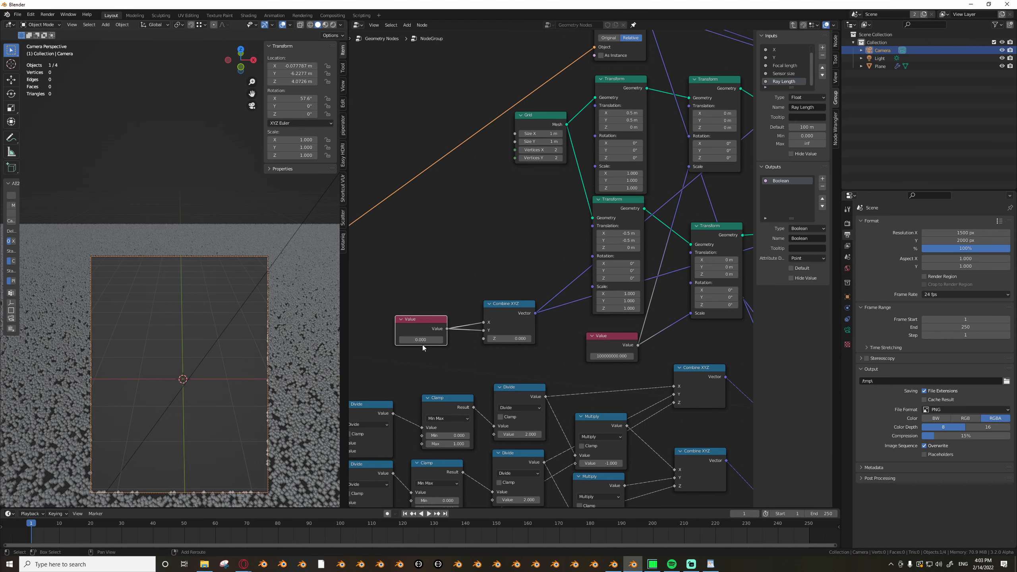
Insert a vector Scale node between Combine XYZ and the upper inserted Transform's Translation, and edit its scale factor.
scroll(440, 336, "down", 3)
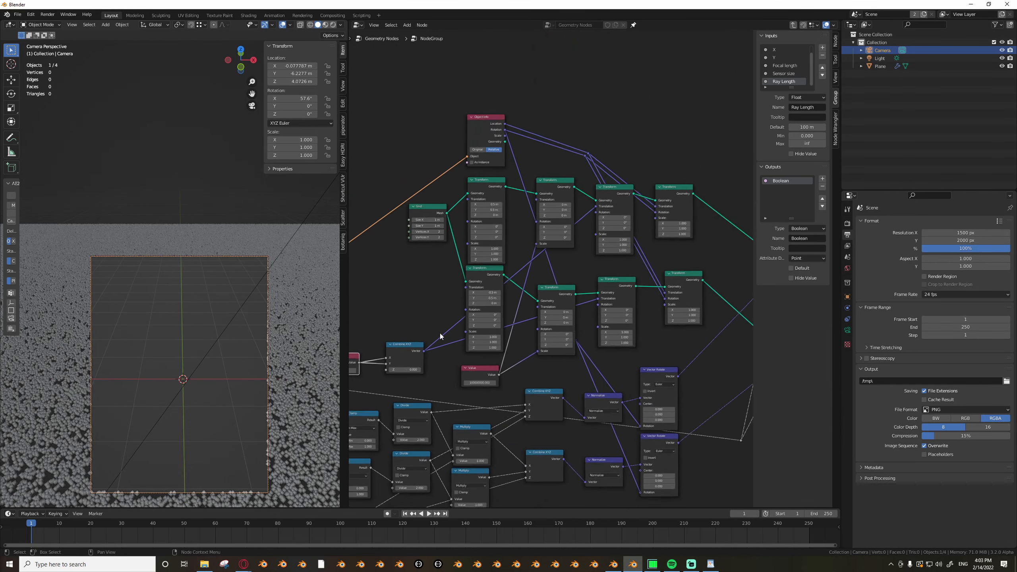
scroll(440, 337, "up", 3)
scroll(376, 352, "down", 1)
mouse_move(408, 347)
middle_mouse_down()
mouse_move(376, 352)
mouse_move(422, 360)
middle_mouse_up()
scroll(376, 352, "up", 2)
key("Tab")
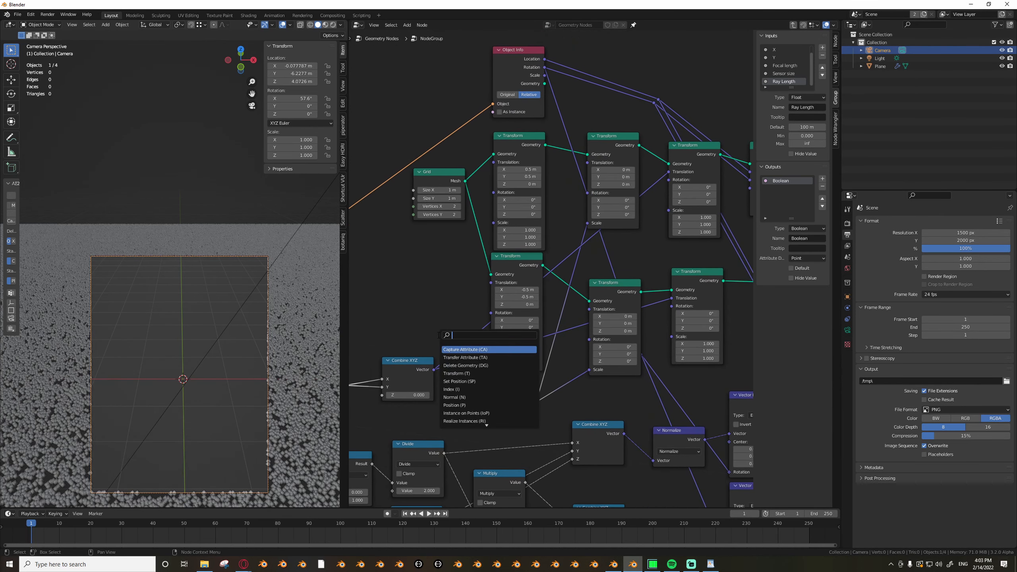
type("scale")
key("Return")
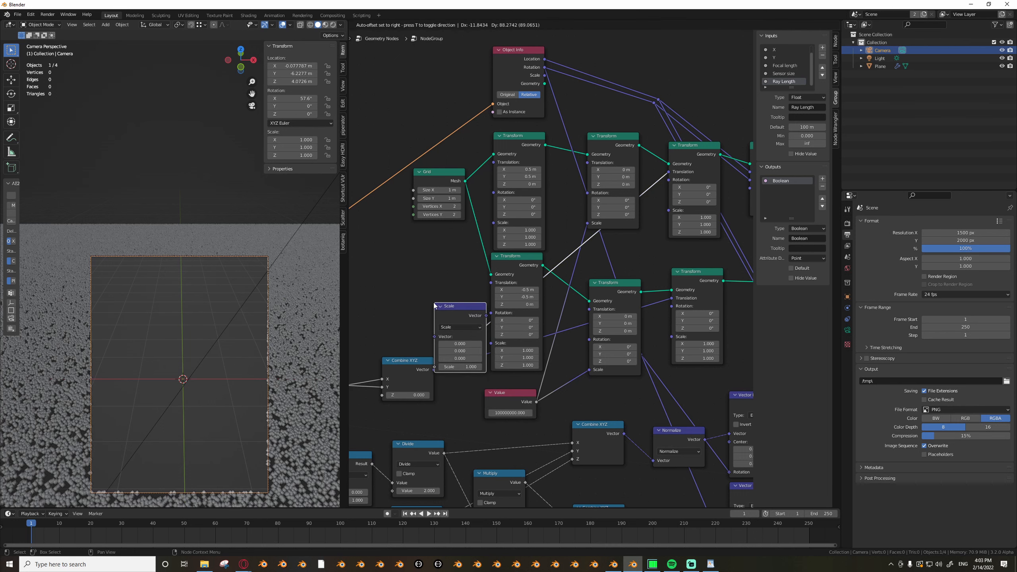
left_click(423, 291)
double_click(448, 330)
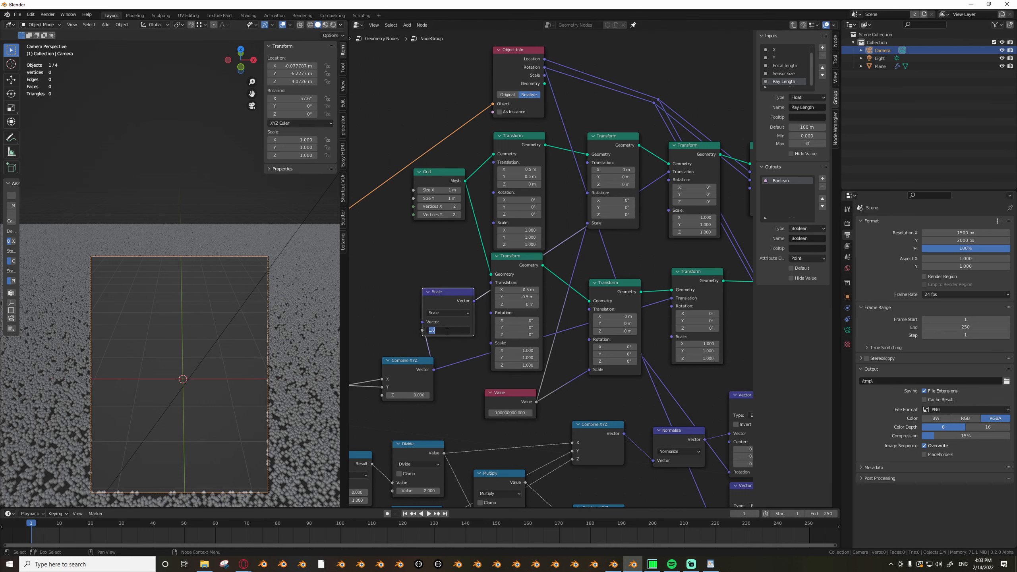
key("Return")
Move the Value and Combine XYZ nodes together further back from the Scale node and Transform chains.
scroll(394, 353, "down", 4)
middle_click_drag(395, 353, 504, 343)
left_click_drag(422, 341, 524, 384)
key("g")
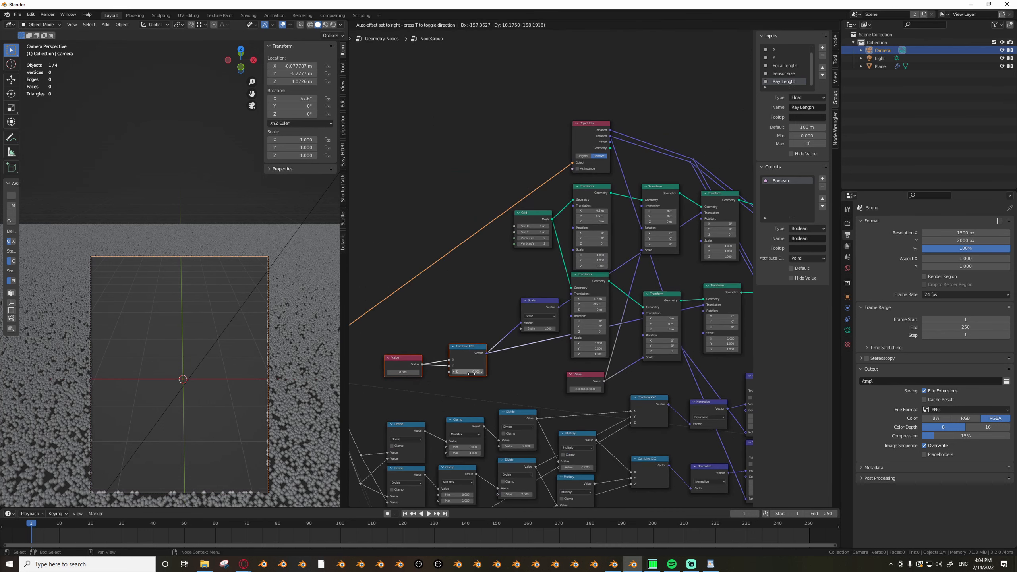
left_click(482, 370)
scroll(450, 344, "up", 3)
mouse_move(403, 372)
left_mouse_down()
mouse_move(450, 373)
mouse_move(403, 372)
left_mouse_up()
scroll(415, 347, "down", 1)
Move the Value node clear of Combine XYZ and add a reroute point joining its X and Y links.
scroll(417, 342, "down", 4)
middle_click_drag(430, 336, 555, 293)
scroll(454, 356, "up", 1)
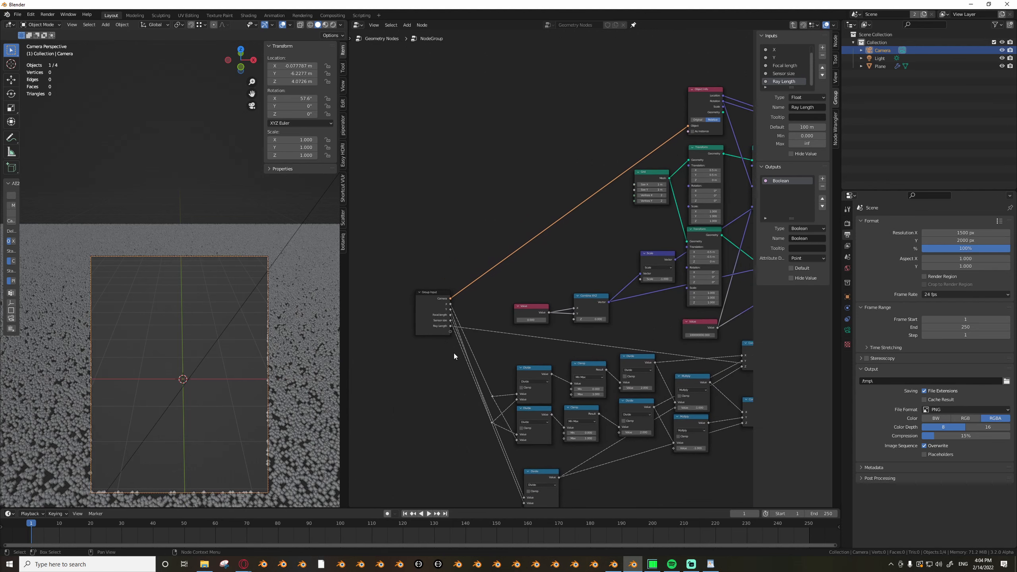
middle_click_drag(452, 350, 384, 370)
scroll(382, 363, "up", 1)
scroll(384, 361, "up", 1)
scroll(476, 341, "up", 2)
left_click_drag(491, 335, 460, 336)
right_click_drag(521, 322, 505, 348, "shift")
Connect the Group Input's empty socket to the reroute point and delete the Value node.
middle_click_drag(398, 355, 433, 351)
left_click_drag(386, 360, 551, 329)
left_click(490, 335)
key("x")
Rename the new group input to Offset and move it above Ray Length in the input list.
middle_click_drag(427, 347, 507, 356)
scroll(428, 378, "up", 1)
left_click(429, 379)
scroll(788, 70, "down", 1)
left_click(787, 82)
left_click(801, 106)
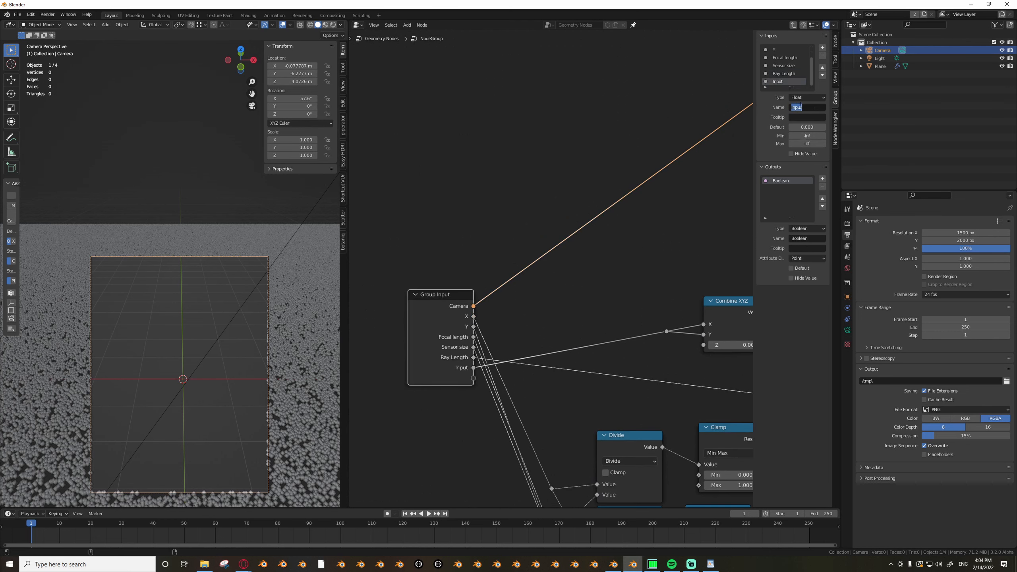
type("Offset")
key("Return")
left_click(822, 67)
scroll(532, 354, "down", 5)
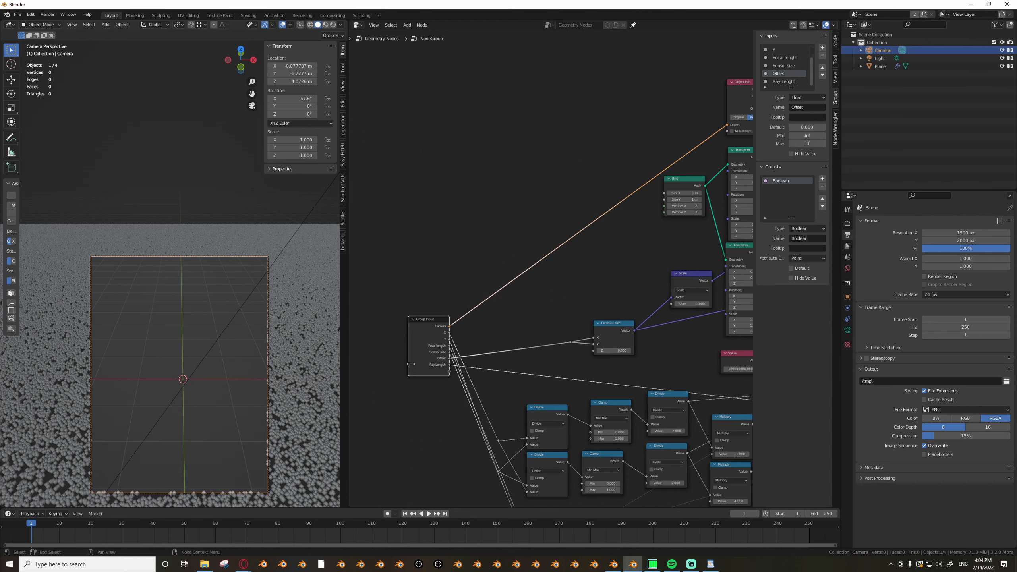
left_click(531, 349)
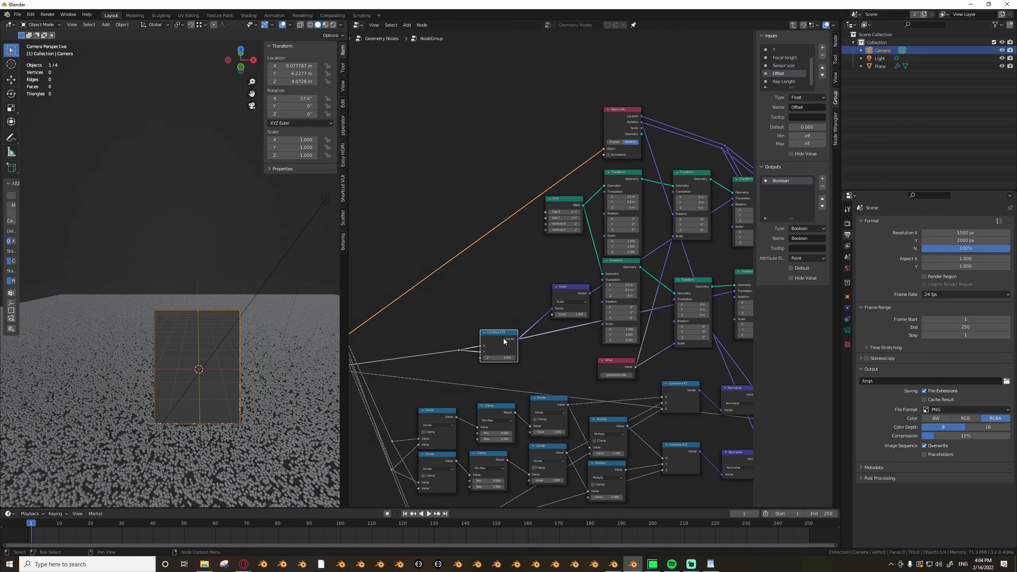
Leave the node group to return to the main Geometry Nodes tree.
key("Tab")
scroll(512, 328, "up", 4)
mouse_move(513, 329)
left_mouse_down()
mouse_move(528, 328)
mouse_move(513, 329)
left_mouse_up()
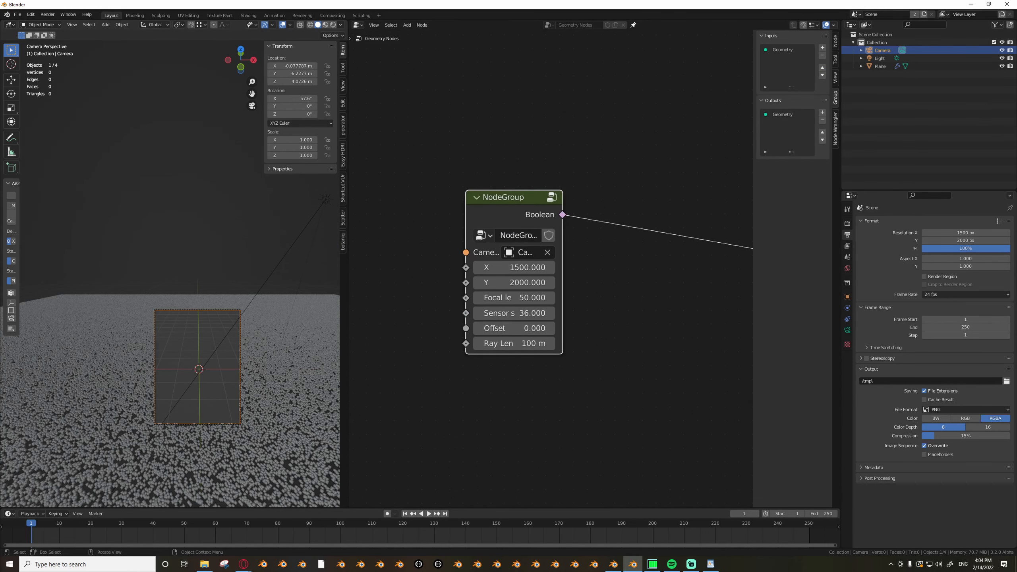
key("alt+Tab")
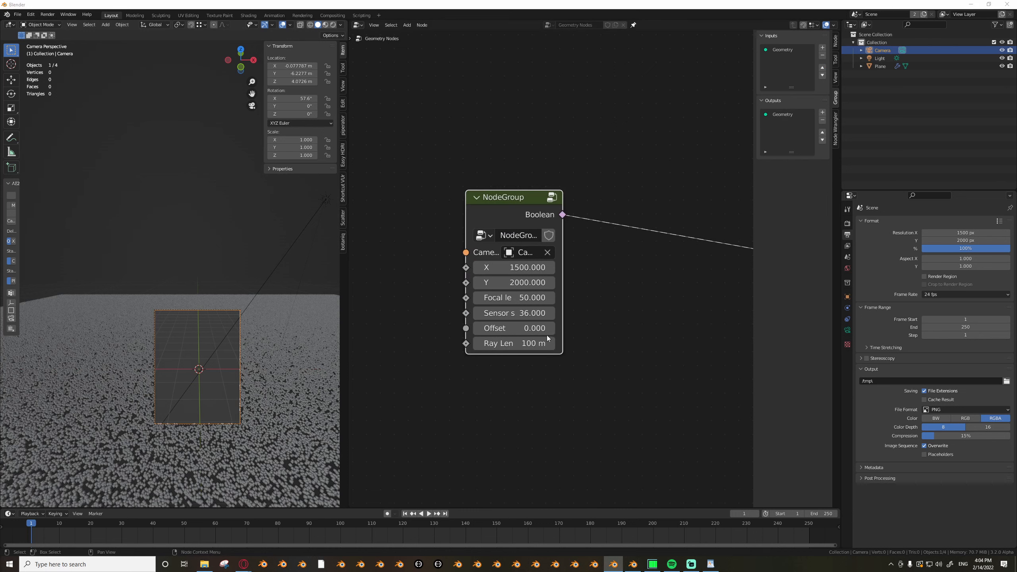
Move the NodeGroup node closer to Delete Geometry, directly above the Distribute Points on Faces node.
left_click(524, 199)
scroll(534, 322, "down", 7)
middle_click_drag(533, 321, 472, 343)
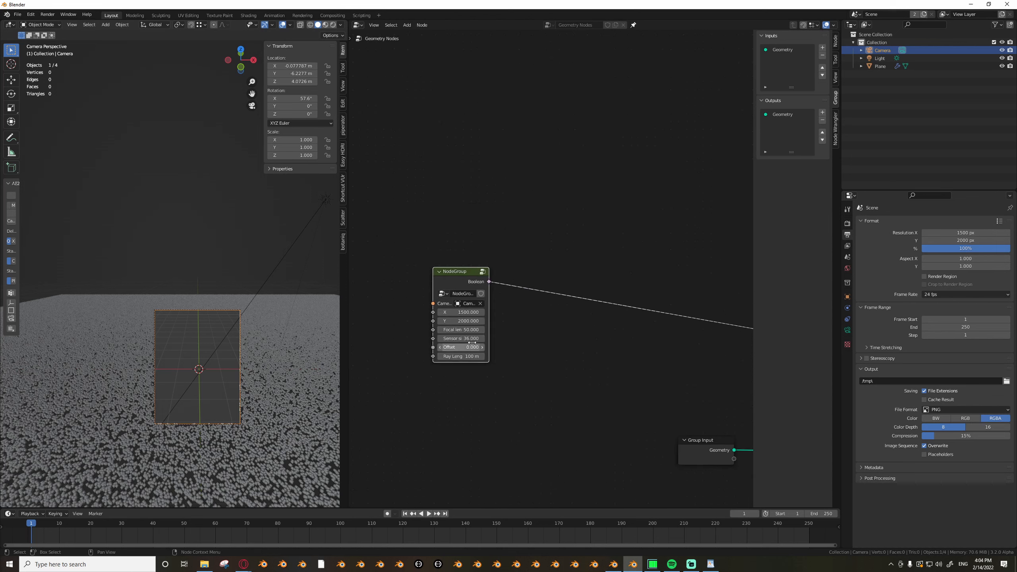
scroll(458, 288, "down", 5)
left_click_drag(457, 288, 644, 303)
middle_click_drag(644, 303, 455, 314)
scroll(467, 312, "up", 2)
left_click_drag(467, 312, 523, 319)
scroll(543, 328, "up", 2)
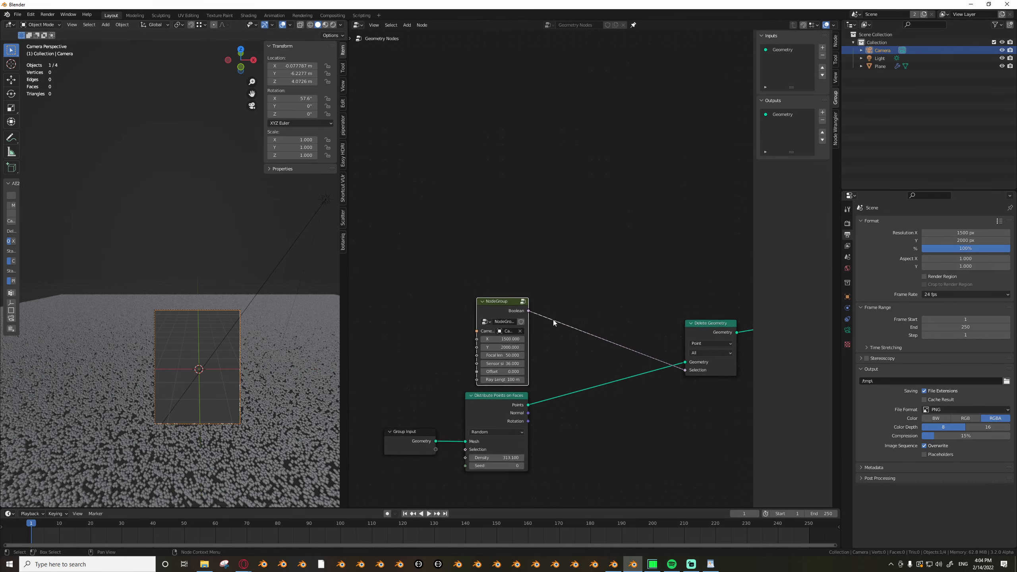
scroll(518, 364, "up", 2)
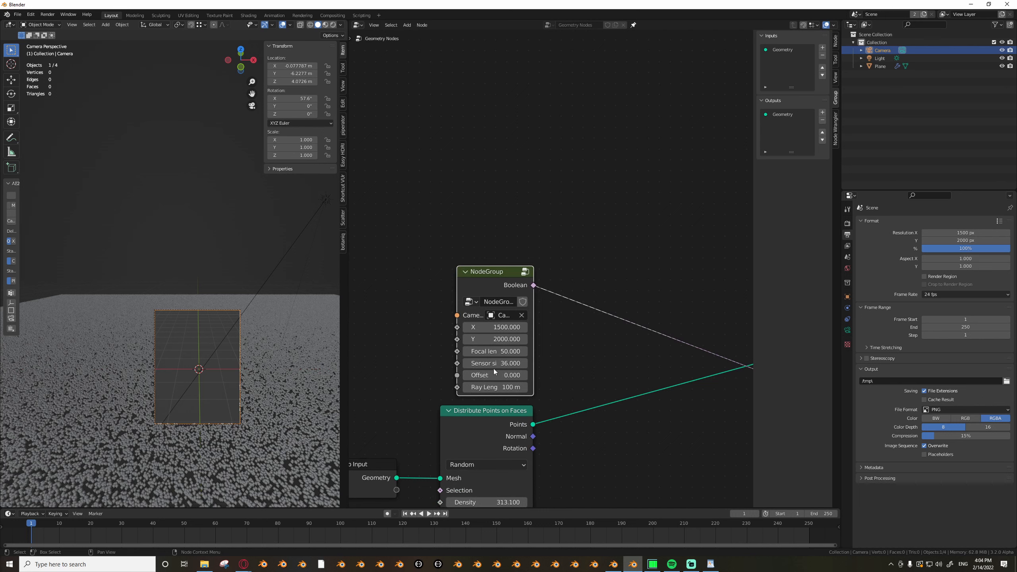
Open the camera's lens settings and change the lens unit to Field of View.
left_click(847, 330)
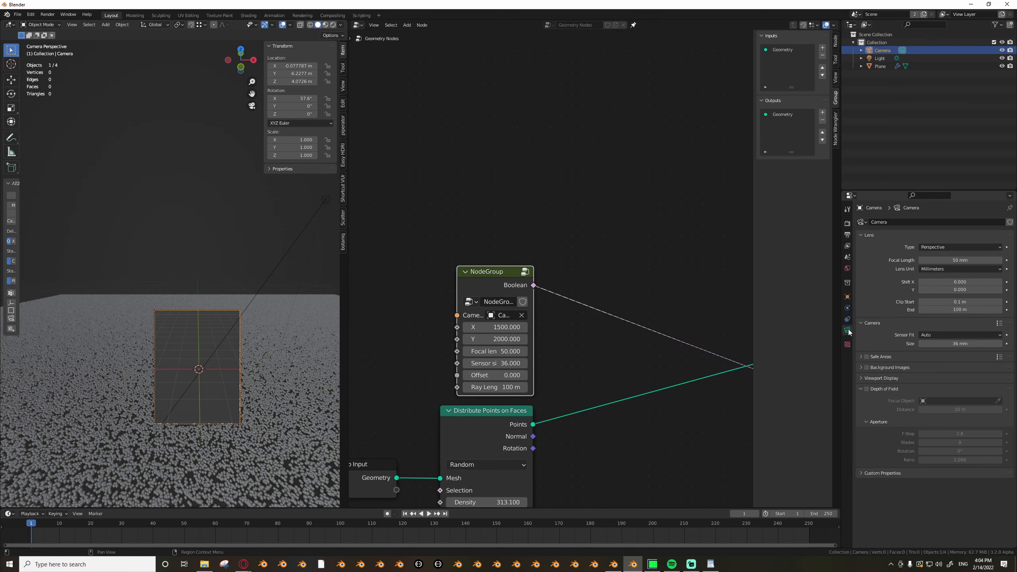
left_click(933, 269)
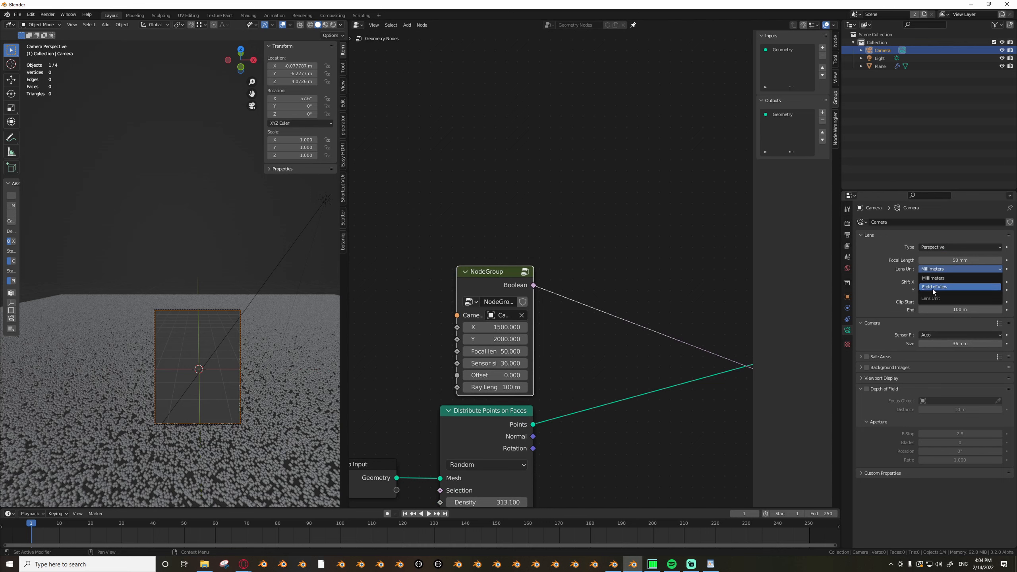
left_click(953, 287)
scroll(532, 305, "down", 4)
scroll(526, 303, "up", 4)
scroll(673, 301, "down", 3)
middle_click_drag(674, 300, 629, 298)
left_click_drag(959, 259, 920, 259)
right_click(957, 260)
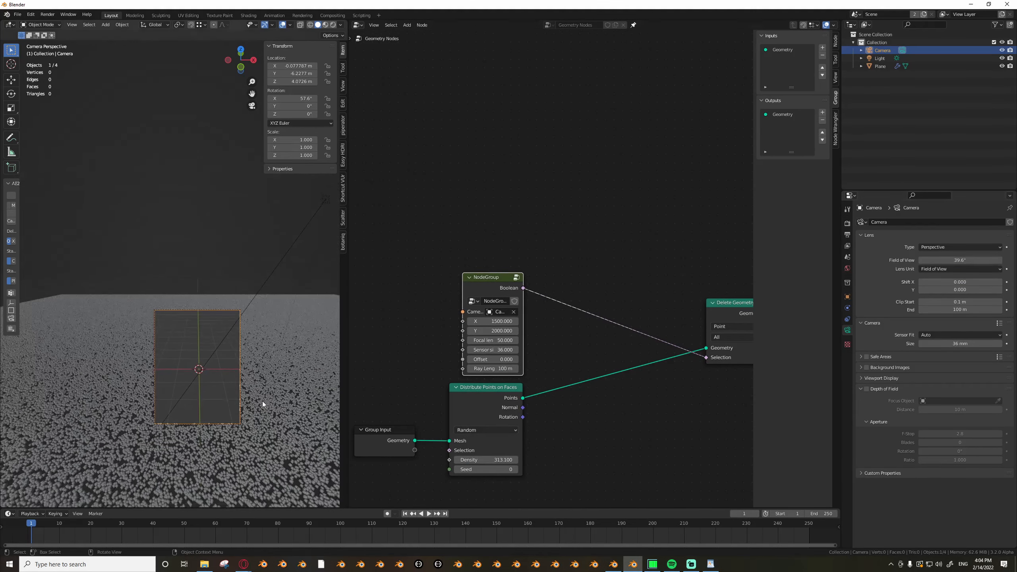
Open the NodeGroup for editing and sketch a downward-pointing annotation triangle in the empty space below the lowest Divide node.
left_click(504, 287)
key("Tab")
scroll(512, 294, "down", 5)
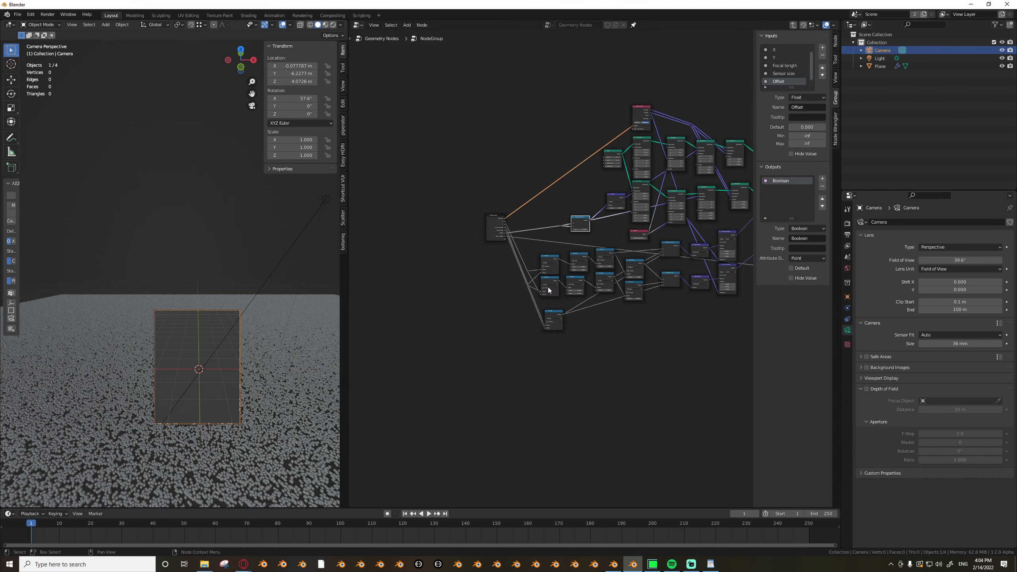
scroll(548, 290, "up", 3)
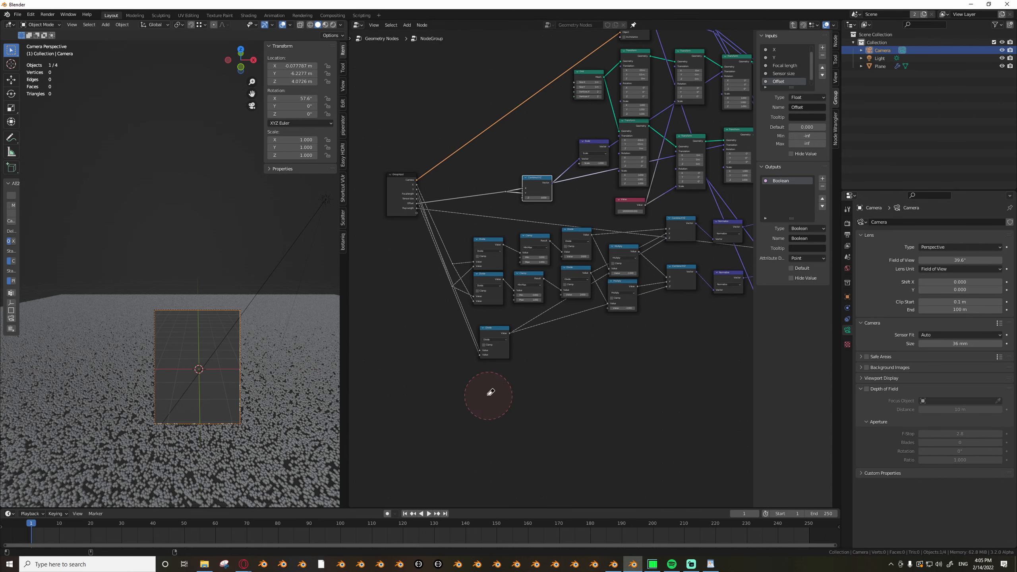
scroll(495, 398, "down", 2)
scroll(495, 399, "up", 3)
middle_click_drag(505, 400, 510, 343)
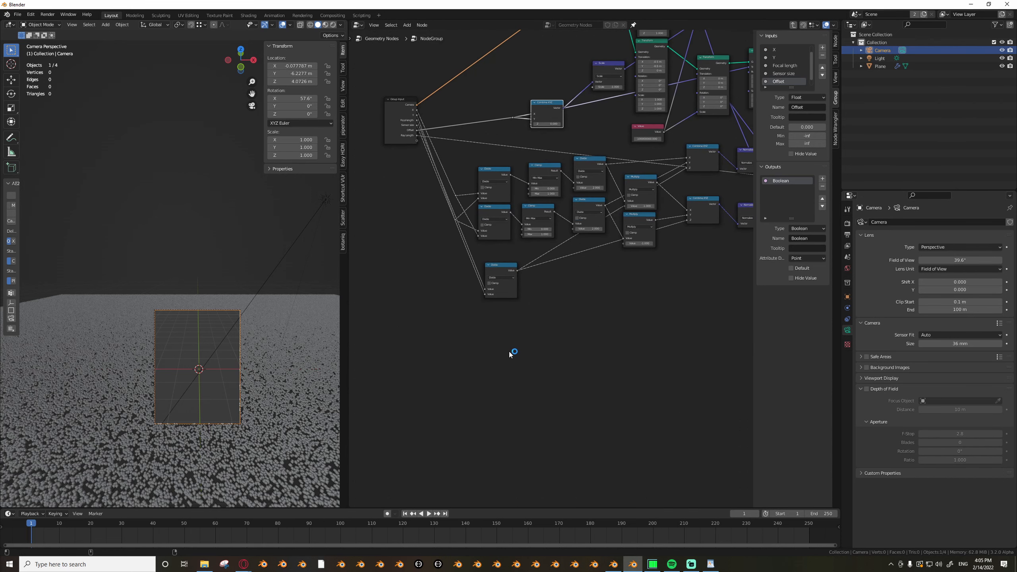
scroll(477, 353, "up", 2)
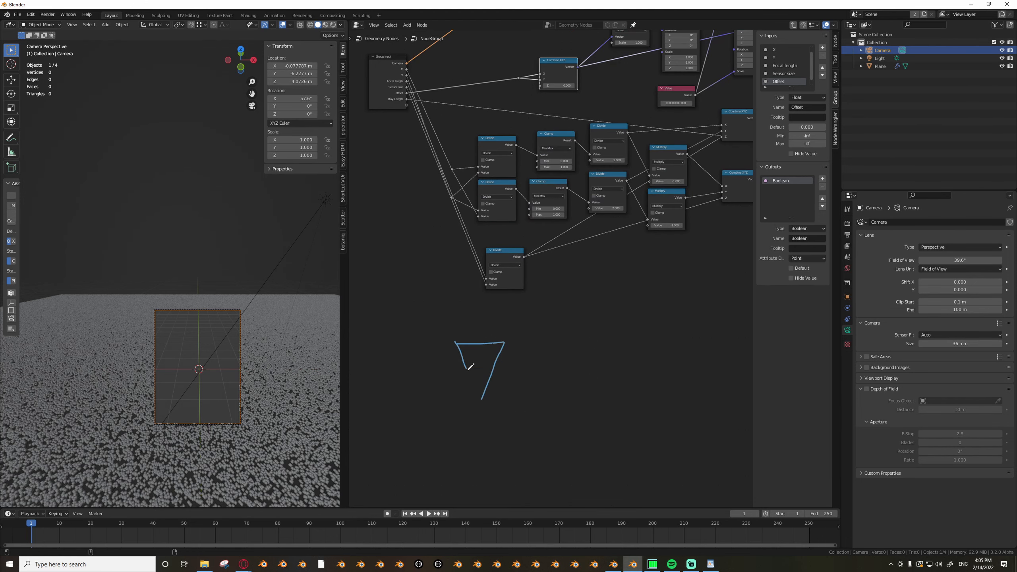
Draw a centre line down the annotated triangle and a curved bracket over its top edge.
left_click_drag(480, 346, 479, 399)
scroll(476, 350, "up", 2)
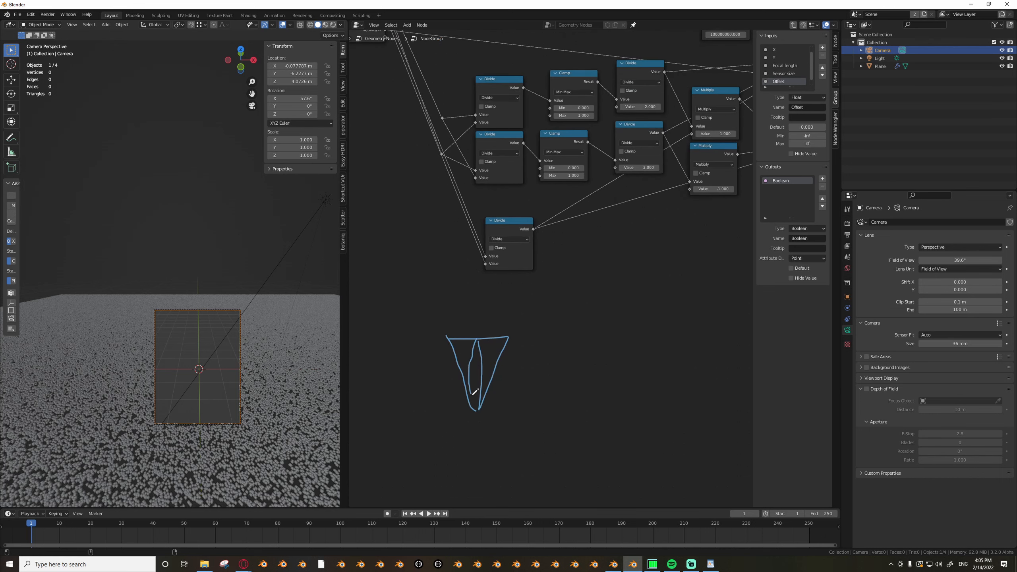
scroll(444, 340, "up", 1)
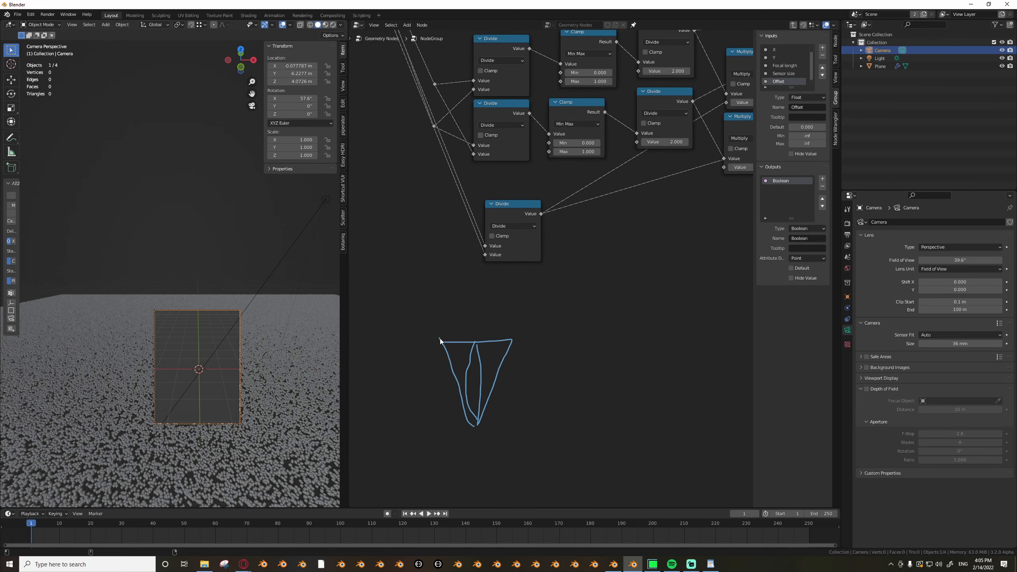
scroll(441, 339, "up", 1)
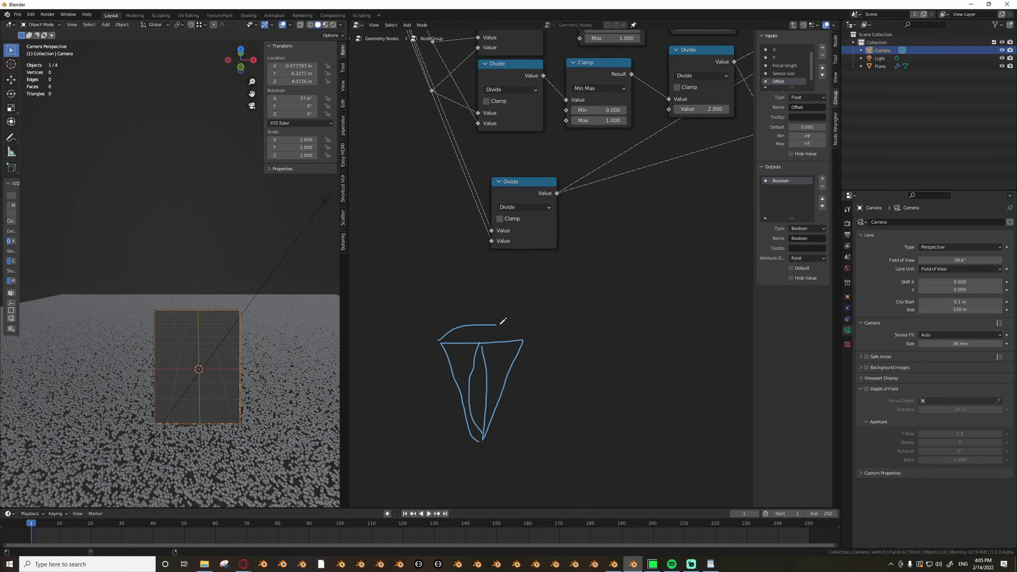
scroll(525, 361, "down", 1)
middle_click_drag(513, 366, 488, 356)
scroll(490, 360, "up", 1)
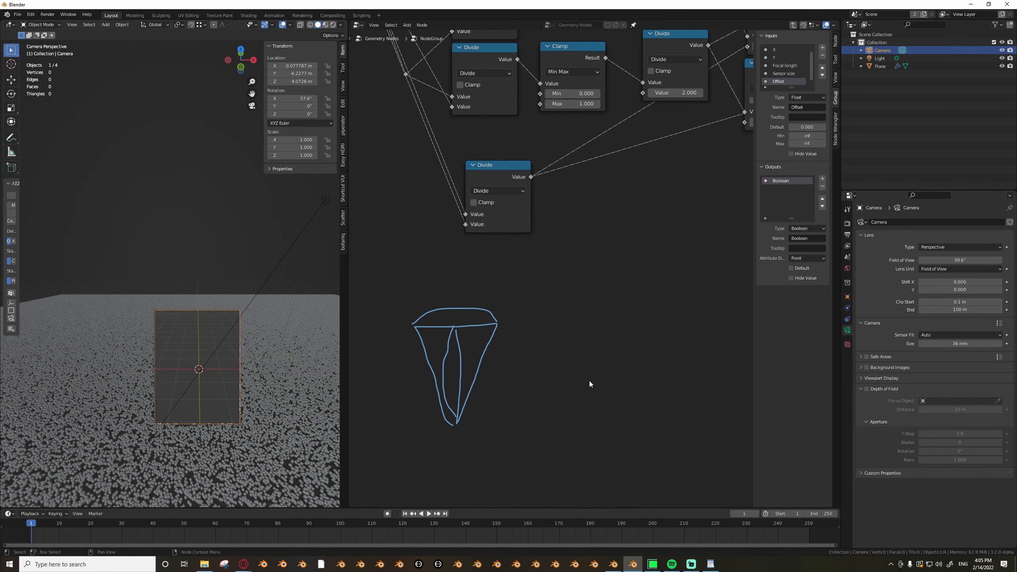
Set the camera's field of view to 45° and leave the node group.
left_click(964, 260)
type("45")
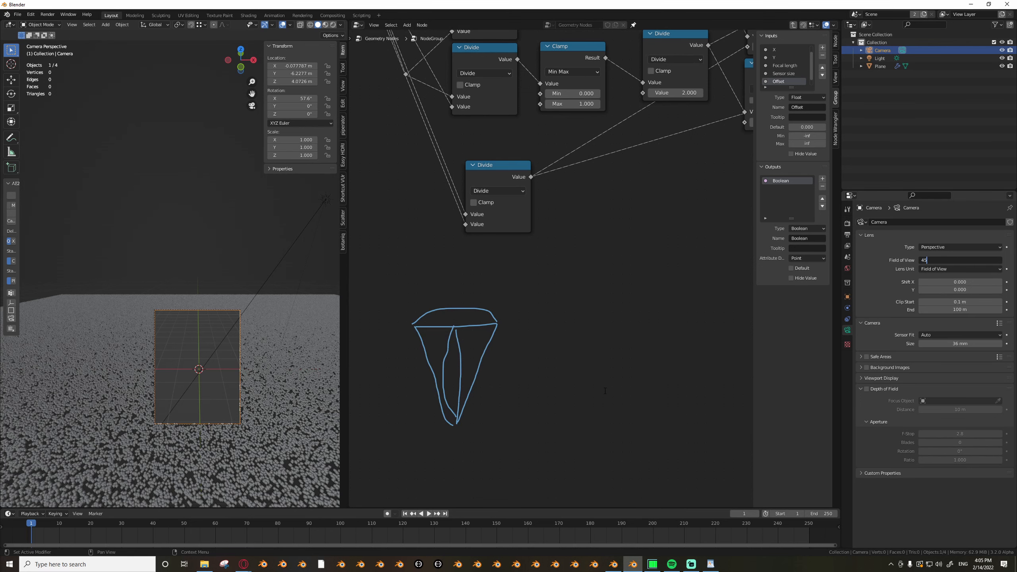
key("Return")
key("Tab")
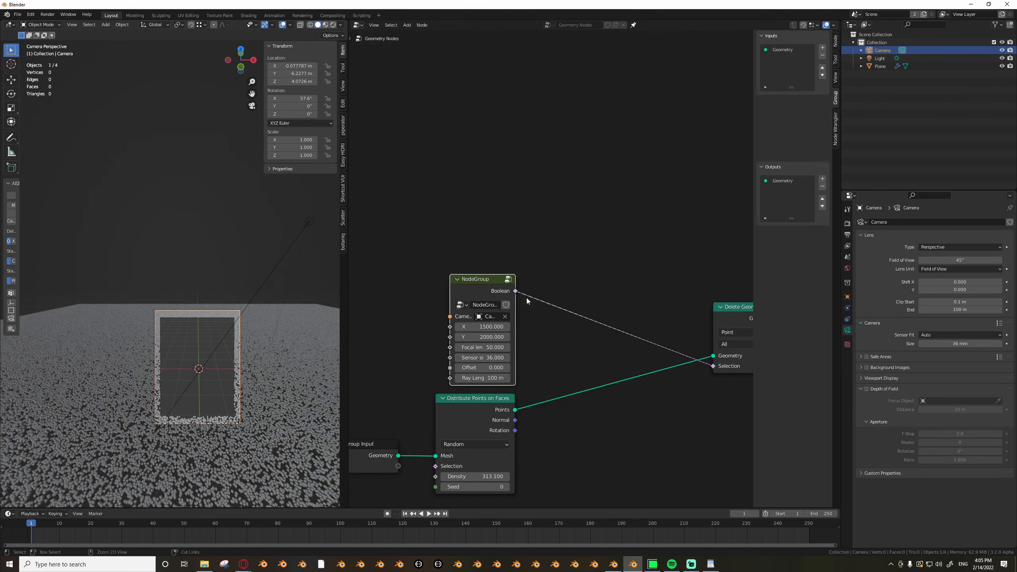
scroll(526, 295, "up", 2)
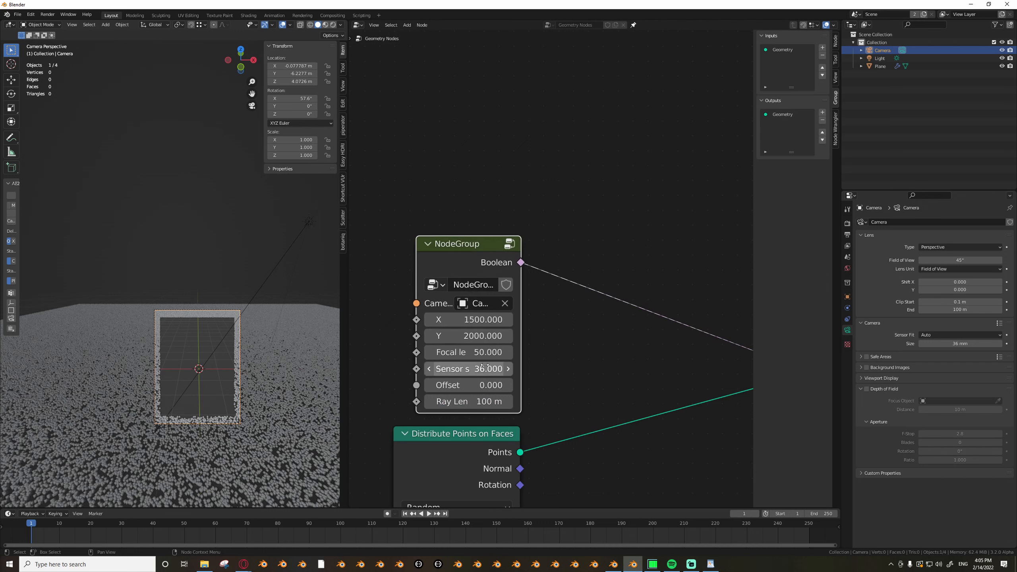
Switch the camera's lens unit to Millimeters and copy its focal length of 43.4558 mm into the NodeGroup's focal length input.
left_click(945, 269)
left_click(944, 279)
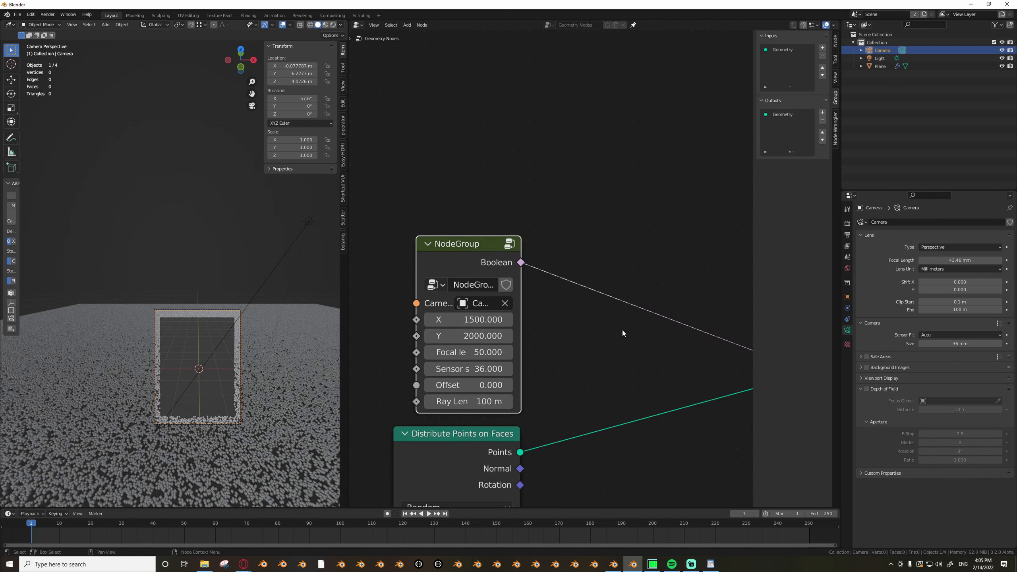
double_click(960, 260)
type("45")
key("Escape")
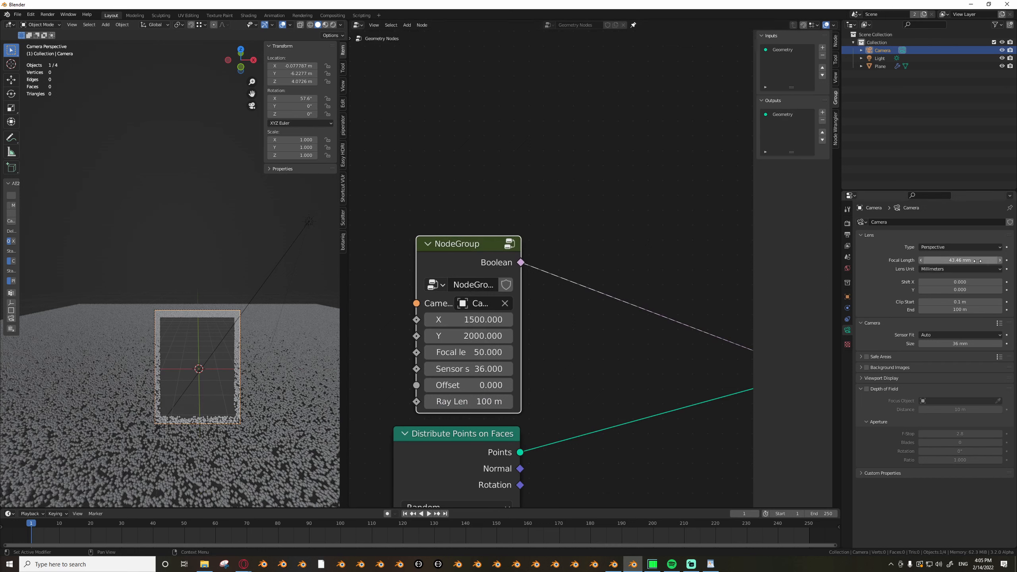
double_click(471, 352)
type("43.4558 mm")
key("Return")
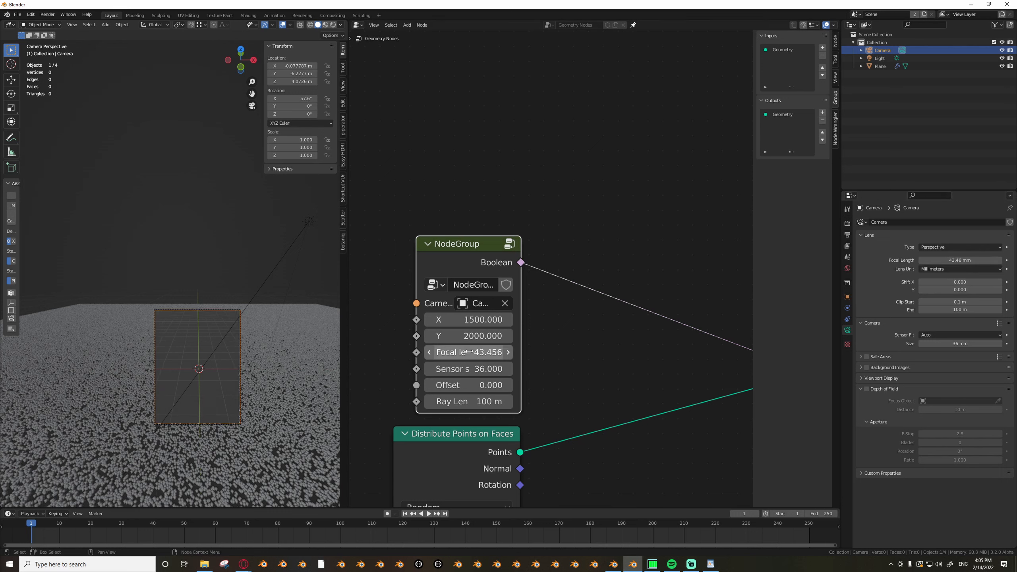
Switch the camera's lens unit to Field of View, then label the triangle's top bracket with a 1 inside the node group.
left_click(959, 269)
left_click(960, 288)
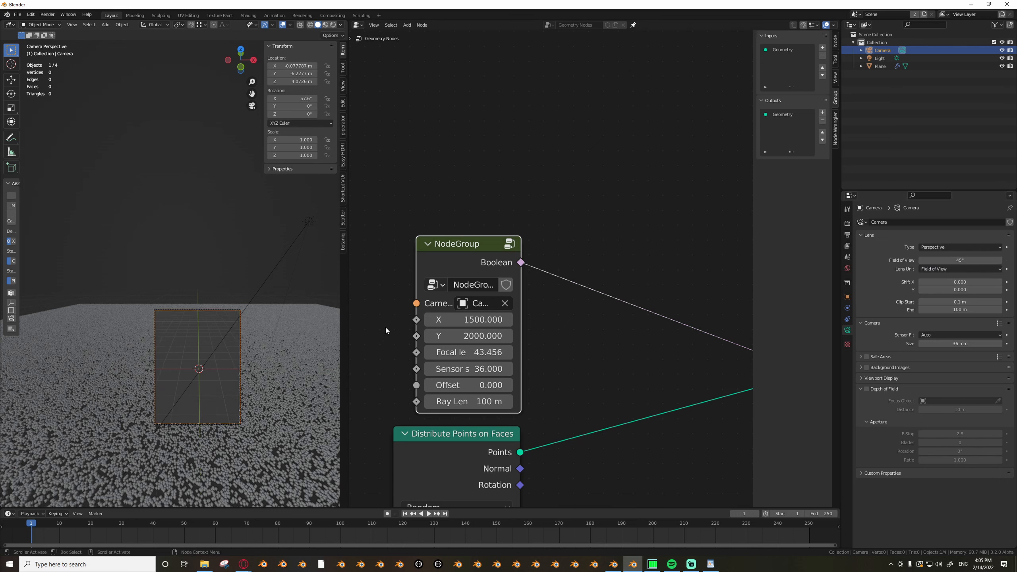
key("Tab")
scroll(498, 309, "down", 6)
scroll(238, 368, "up", 4)
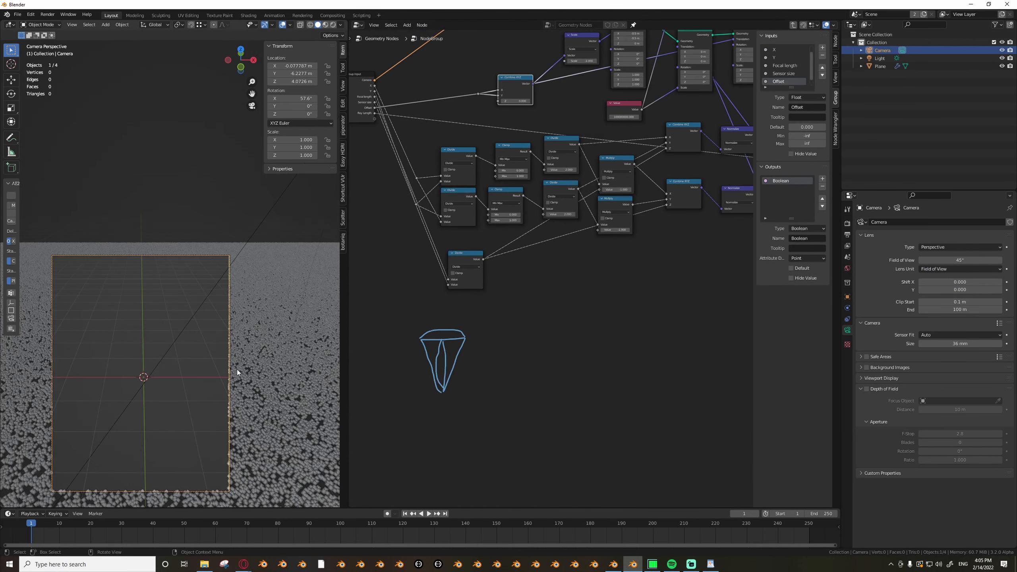
scroll(257, 366, "down", 1)
scroll(564, 264, "up", 4)
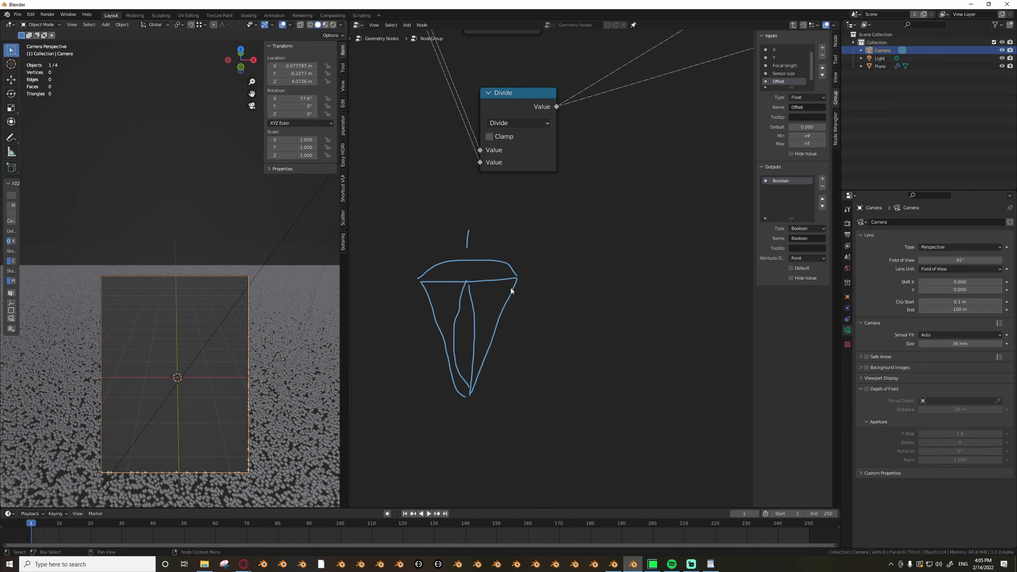
Draw an angle arc across the triangle's lower tip and annotate it with 45°.
middle_click_drag(510, 288, 496, 287)
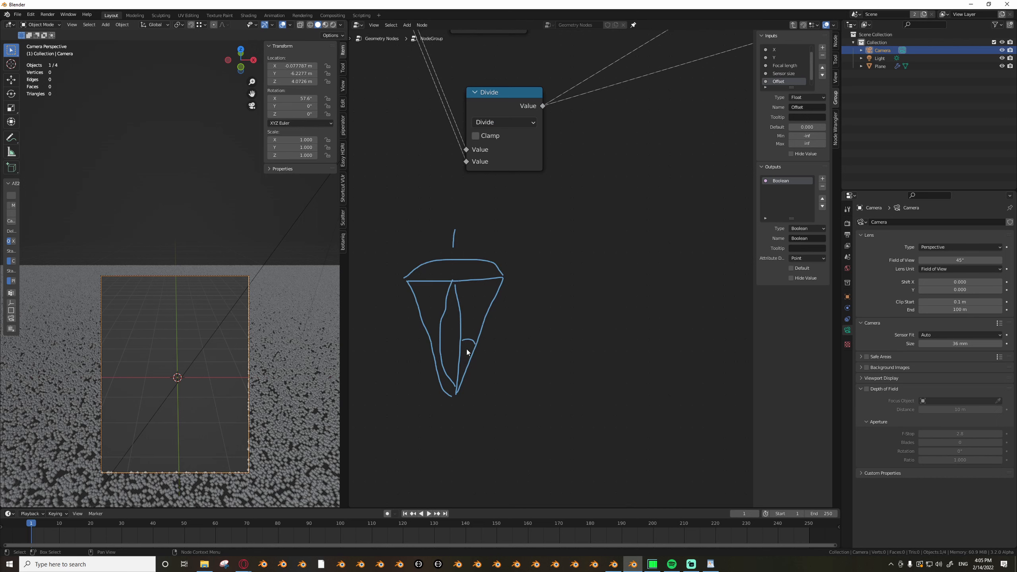
left_click_drag(433, 344, 475, 339)
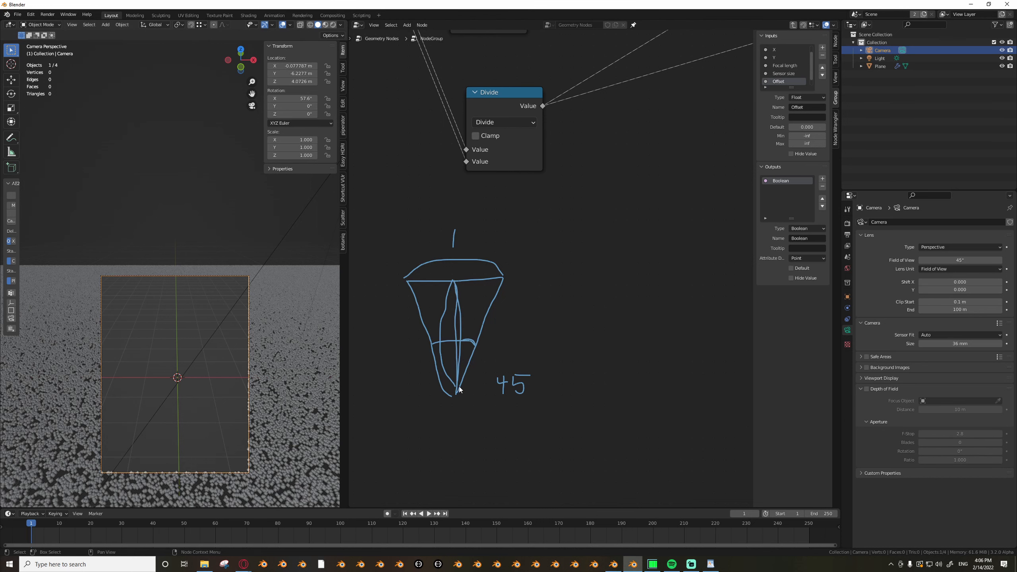
middle_click_drag(536, 343, 521, 376)
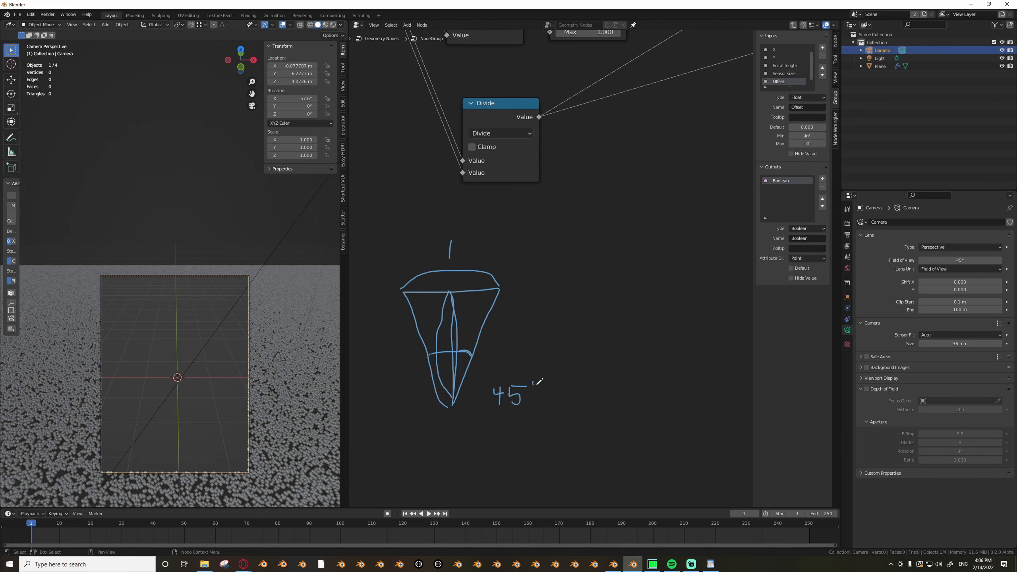
scroll(548, 386, "down", 6)
middle_click_drag(538, 392, 534, 377)
middle_click_drag(558, 367, 582, 338)
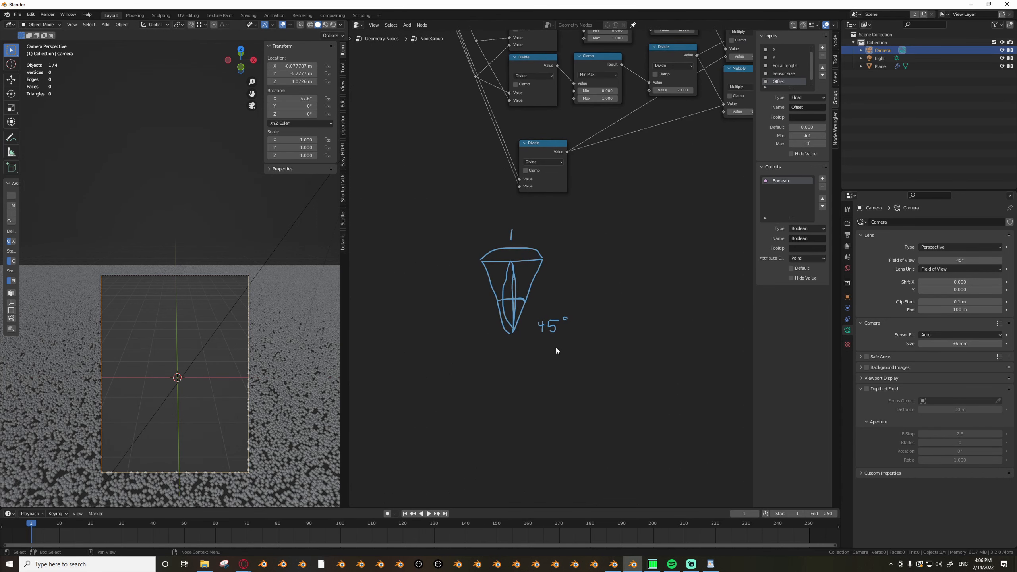
Trace the outline of the sketch's right half as a right triangle and mark its half angle with an arc.
scroll(535, 312, "up", 5)
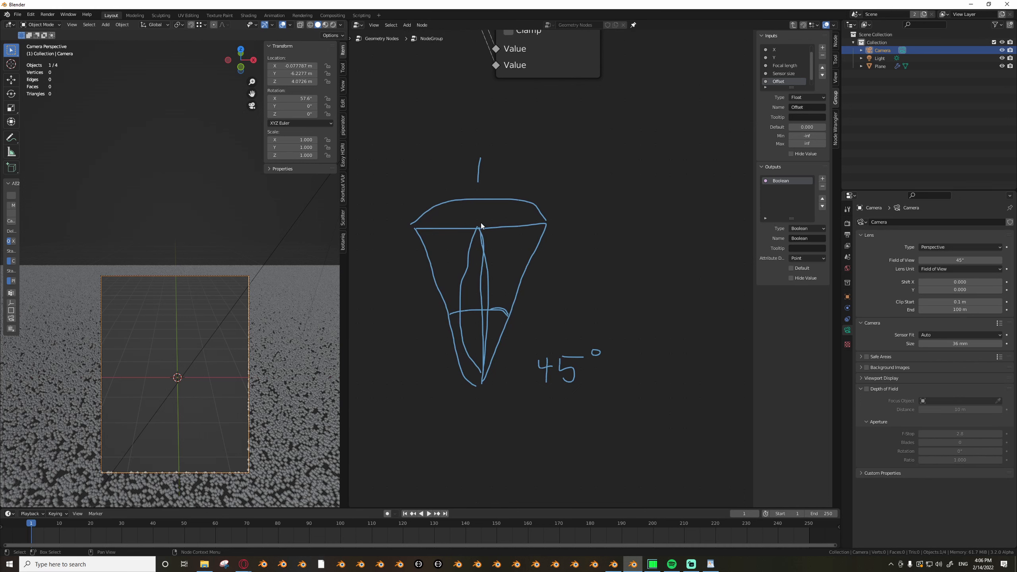
left_click_drag(495, 226, 483, 247)
left_click_drag(482, 231, 483, 380)
left_click_drag(550, 223, 482, 380)
mouse_move(481, 230)
left_mouse_down()
mouse_move(514, 302)
mouse_move(484, 375)
mouse_move(486, 247)
left_mouse_up()
scroll(546, 330, "down", 1)
scroll(533, 317, "down", 1)
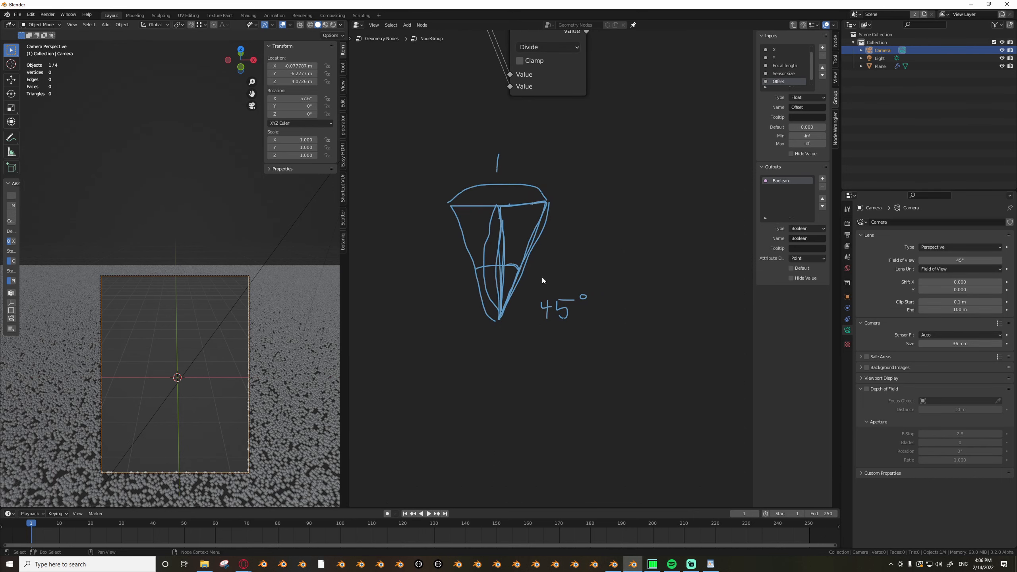
scroll(504, 265, "up", 1)
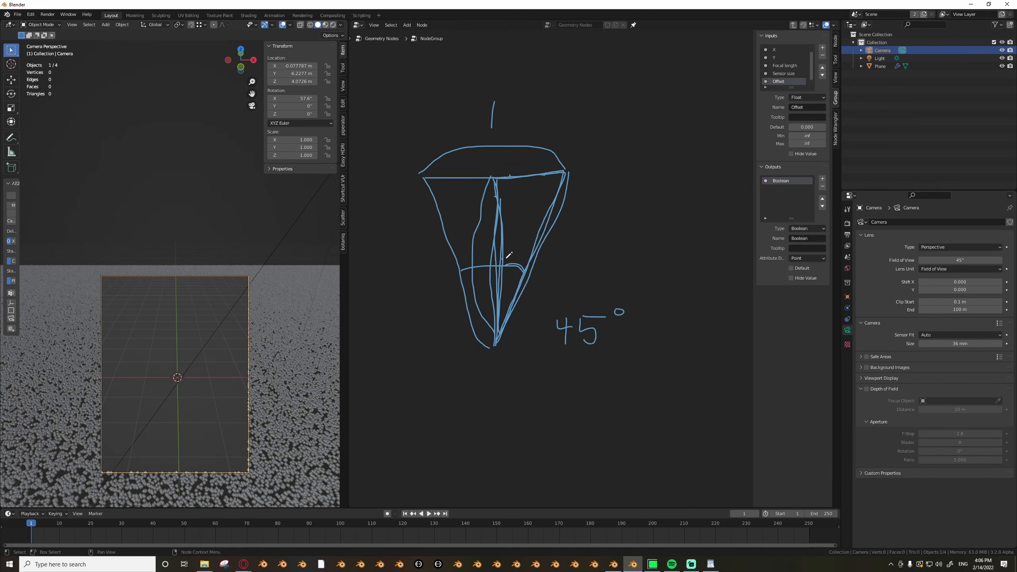
scroll(565, 280, "up", 1)
middle_click_drag(598, 295, 513, 326)
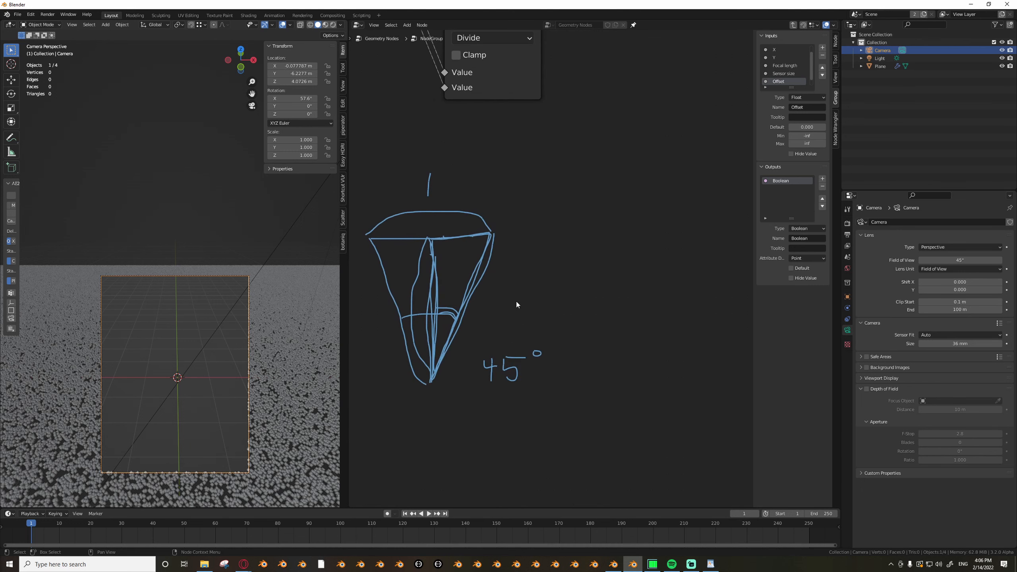
Write the calculation 45°/2 = 22.5 beside the sketched triangle.
left_click_drag(543, 294, 541, 313)
left_click_drag(542, 293, 554, 293)
left_click_drag(521, 324, 590, 330)
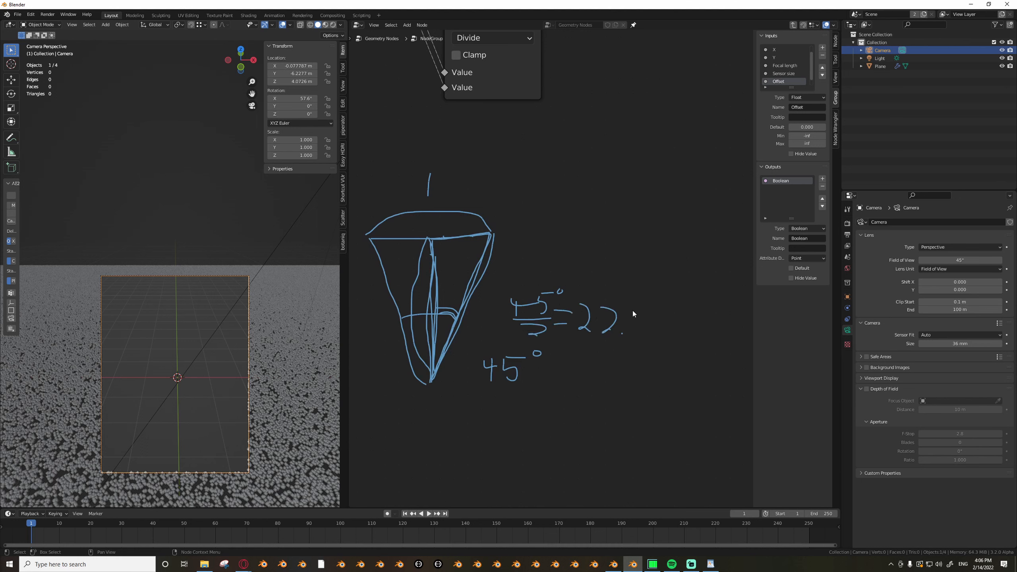
scroll(550, 294, "down", 2)
middle_click_drag(459, 197, 456, 232)
scroll(452, 220, "up", 2)
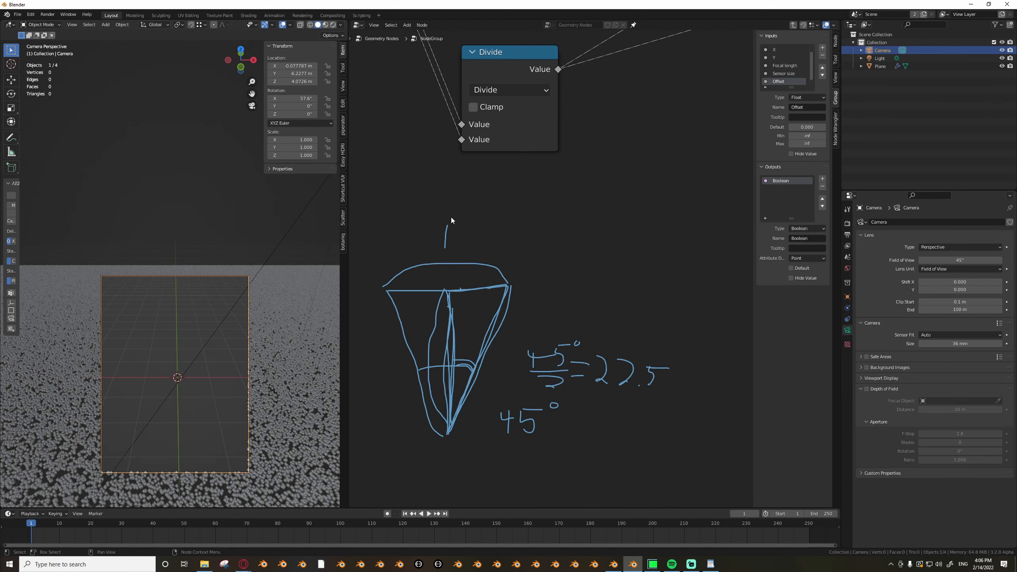
Draw a bracket over the right half of the triangle's top edge and label it 0.5.
left_click_drag(448, 284, 504, 283)
left_click(496, 246)
mouse_move(486, 234)
left_mouse_down()
mouse_move(504, 249)
mouse_move(518, 232)
left_mouse_up()
Handwrite tan(45/2) below the triangle sketch as the start of the equation.
scroll(537, 323, "down", 4)
middle_click_drag(537, 321, 558, 274)
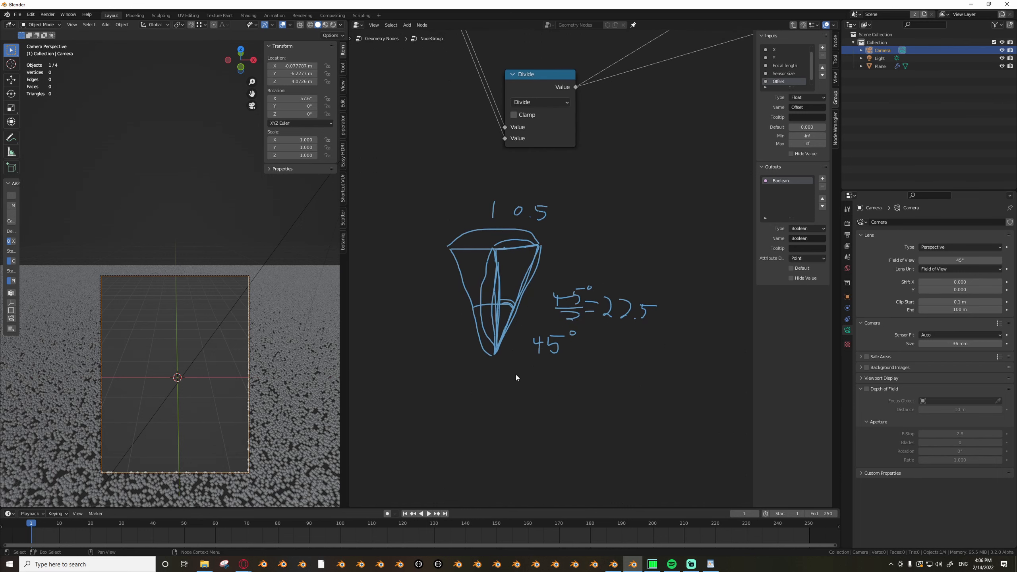
middle_click_drag(516, 375, 532, 354)
middle_click_drag(486, 389, 496, 350)
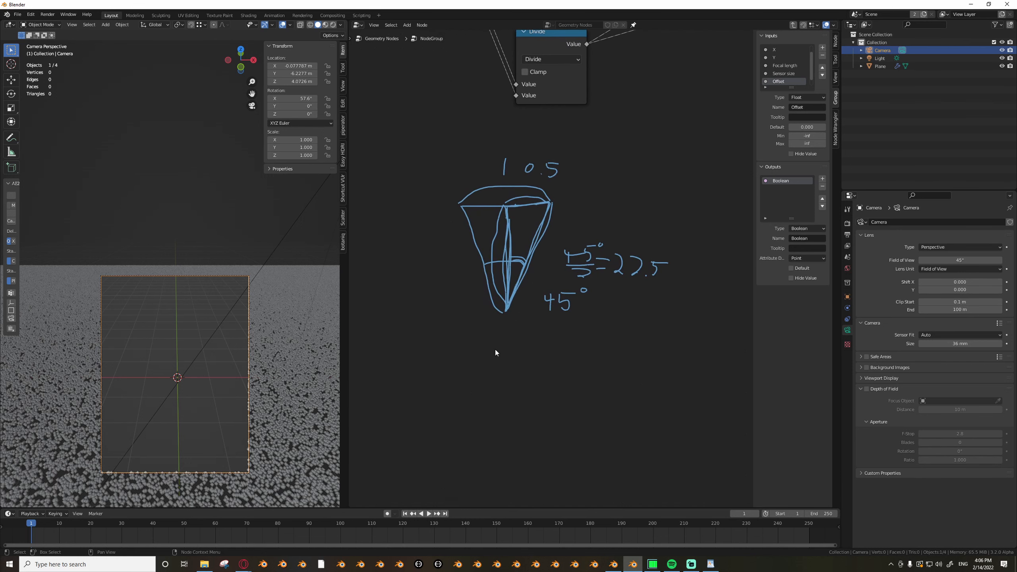
mouse_move(489, 356)
left_mouse_down()
mouse_move(492, 368)
mouse_move(525, 373)
mouse_move(536, 362)
mouse_move(540, 373)
left_mouse_up()
middle_click_drag(562, 367, 530, 369)
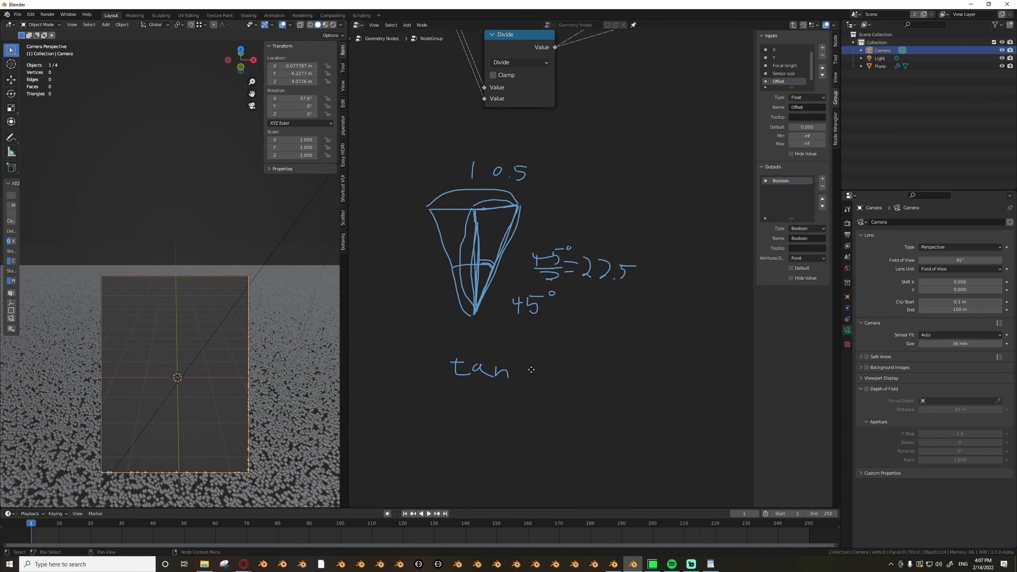
scroll(531, 369, "up", 2)
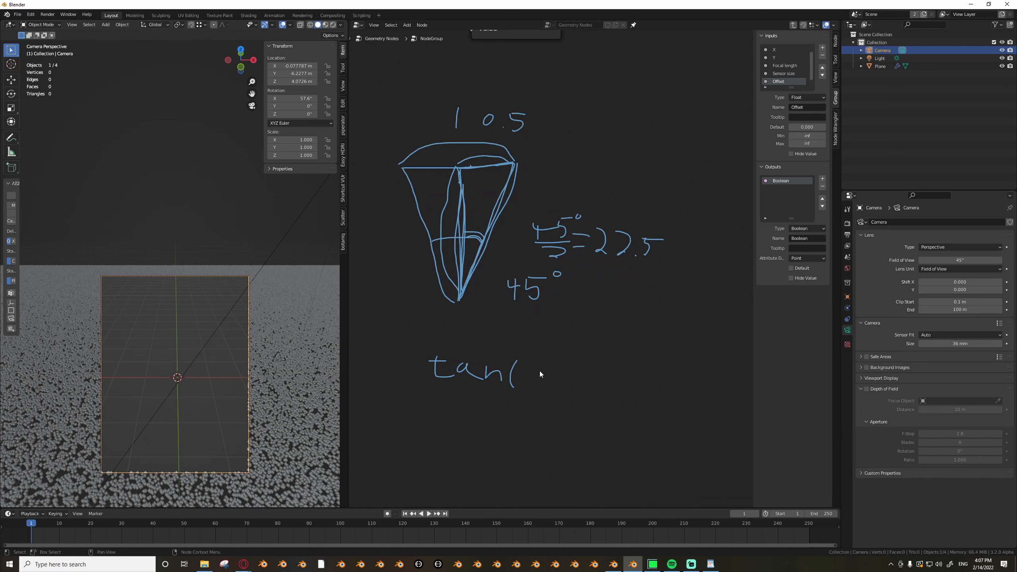
scroll(528, 373, "up", 1)
mouse_move(511, 379)
left_mouse_down()
mouse_move(522, 389)
mouse_move(514, 364)
mouse_move(525, 359)
mouse_move(519, 366)
left_mouse_up()
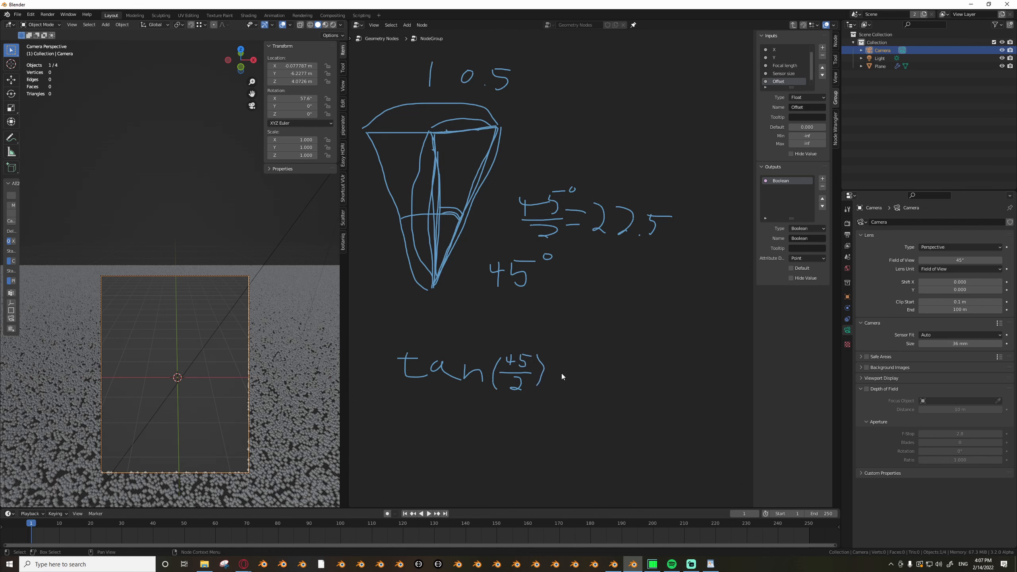
Continue the tan(45/2) equation with an equals sign and a fraction with x as its denominator.
middle_click_drag(561, 373, 520, 372)
left_click_drag(515, 366, 524, 367)
left_click_drag(509, 375, 520, 376)
middle_click_drag(547, 375, 536, 376)
scroll(561, 378, "down", 1)
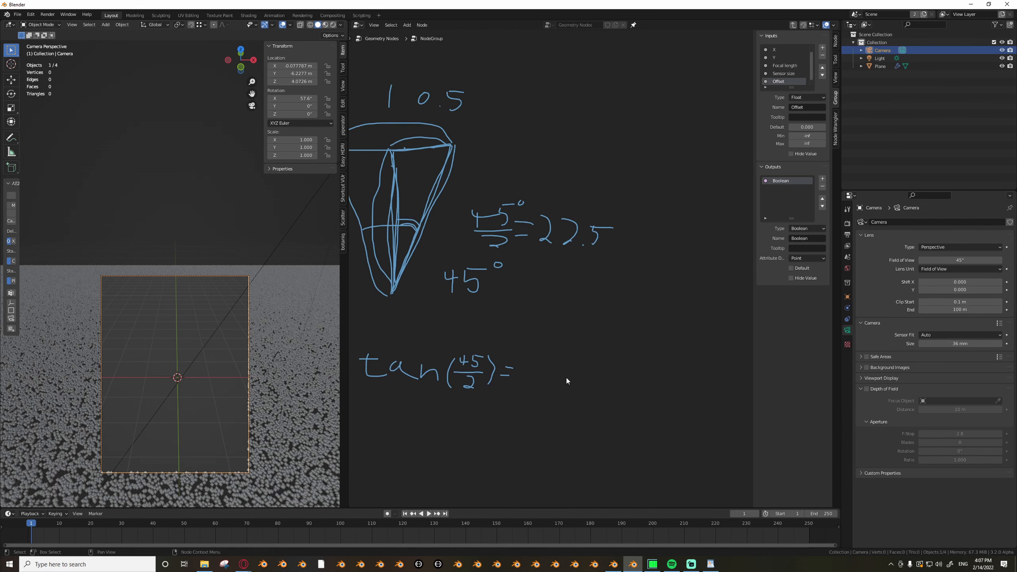
scroll(537, 371, "up", 1)
left_click_drag(536, 368, 555, 382)
mouse_move(547, 369)
left_mouse_down()
mouse_move(538, 384)
mouse_move(557, 363)
left_mouse_up()
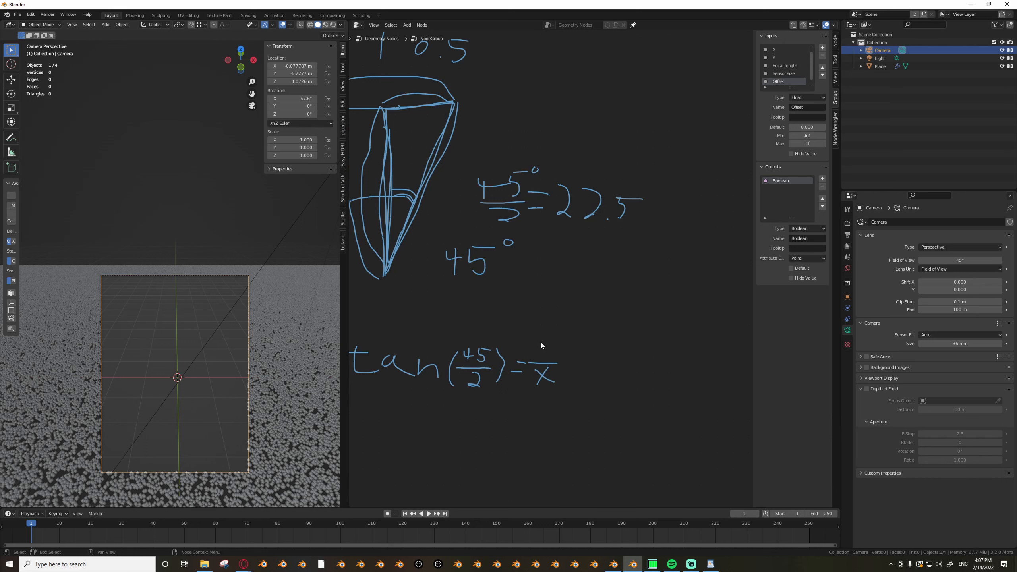
Write 0.5 as the numerator above x in the tangent equation.
middle_click_drag(541, 340, 566, 347)
mouse_move(570, 352)
left_mouse_down()
mouse_move(570, 366)
mouse_move(574, 338)
mouse_move(564, 350)
mouse_move(584, 351)
left_mouse_up()
left_click(572, 363)
middle_click_drag(577, 361, 603, 349)
left_click_drag(552, 415, 551, 419)
right_click_drag(557, 443, 555, 434)
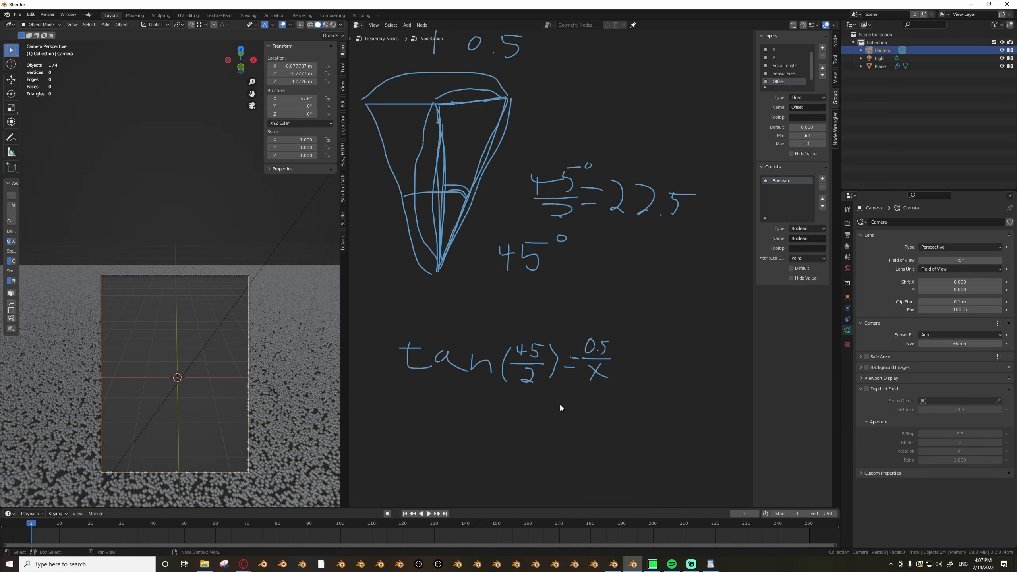
Annotate the end of the tangent equation with a slash and ·2x to mark the multiplication of both sides.
scroll(561, 407, "down", 4)
scroll(546, 400, "up", 3)
mouse_move(542, 402)
middle_mouse_down()
mouse_move(567, 373)
mouse_move(538, 343)
middle_mouse_up()
scroll(557, 361, "down", 1)
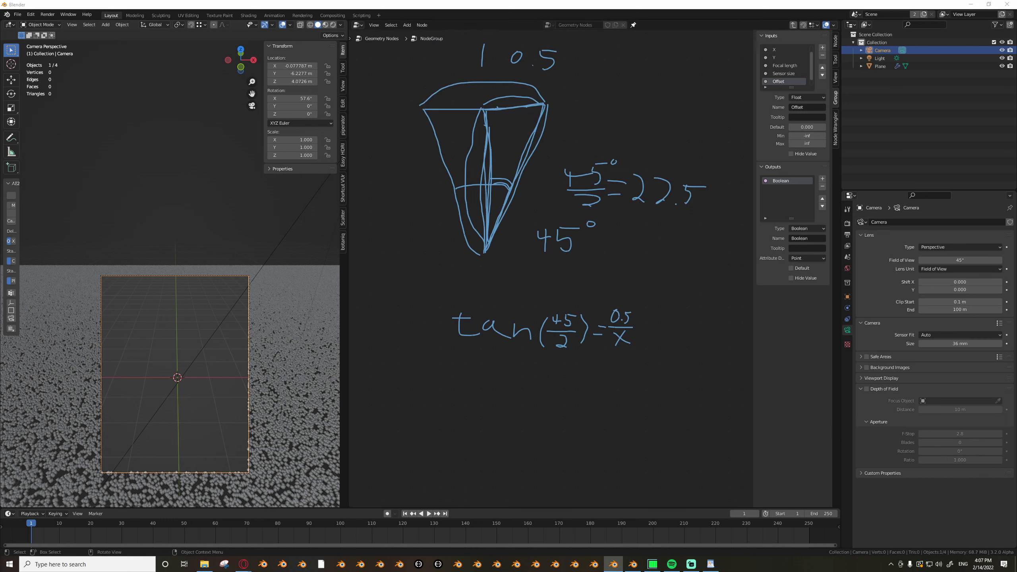
middle_click_drag(649, 322, 592, 363)
scroll(575, 342, "up", 1)
key("d")
left_click_drag(575, 338, 611, 348)
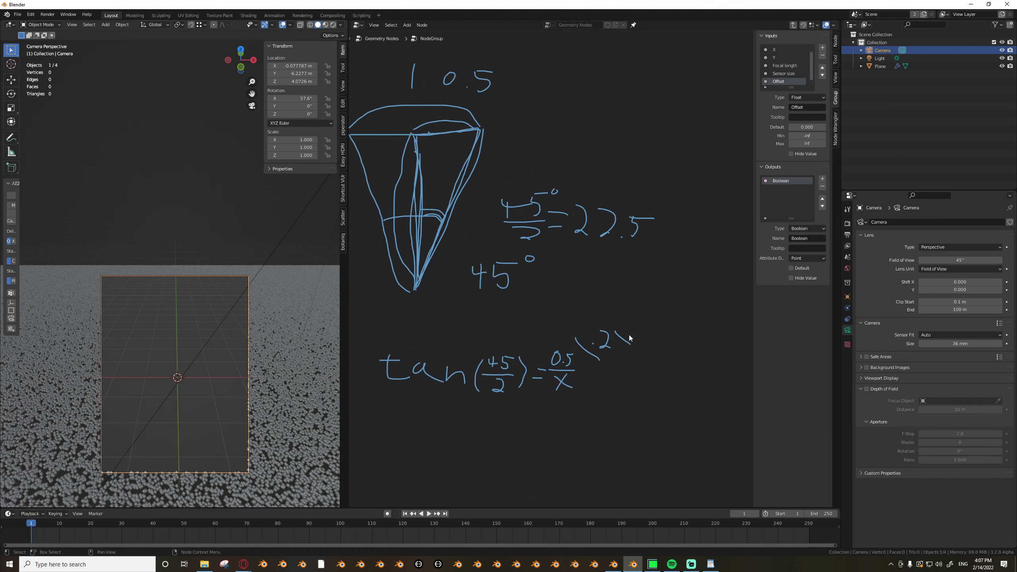
Write the multiplied equation 2tan(45/2)·x = 1 below the first equation.
middle_click_drag(547, 398, 630, 359)
mouse_move(411, 389)
left_mouse_down()
mouse_move(456, 410)
mouse_move(494, 403)
mouse_move(496, 419)
left_mouse_up()
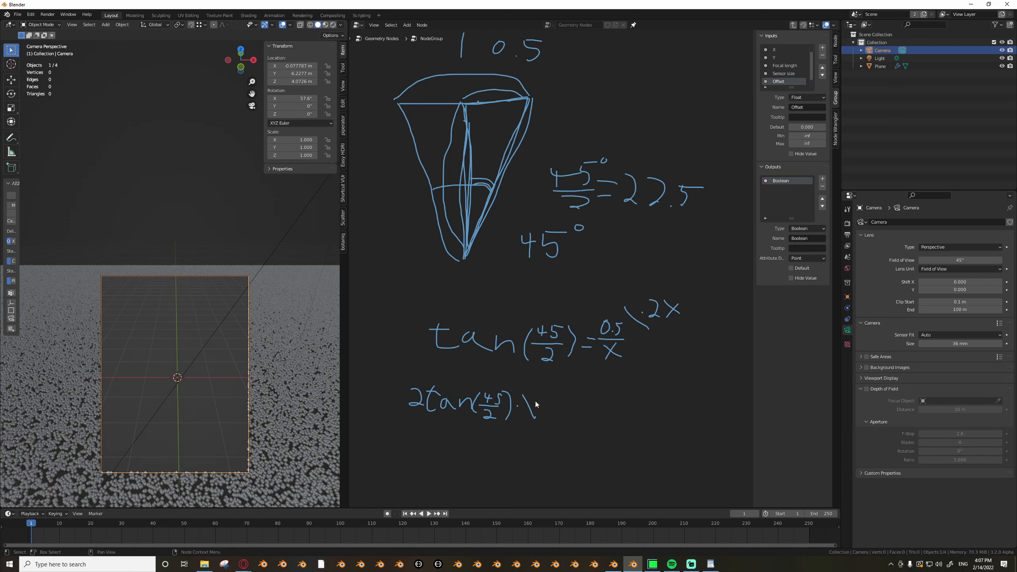
scroll(542, 407, "up", 1)
left_click_drag(537, 405, 553, 404)
left_click_drag(537, 412, 553, 412)
scroll(556, 408, "down", 4)
scroll(524, 404, "up", 2)
middle_click_drag(504, 400, 514, 388)
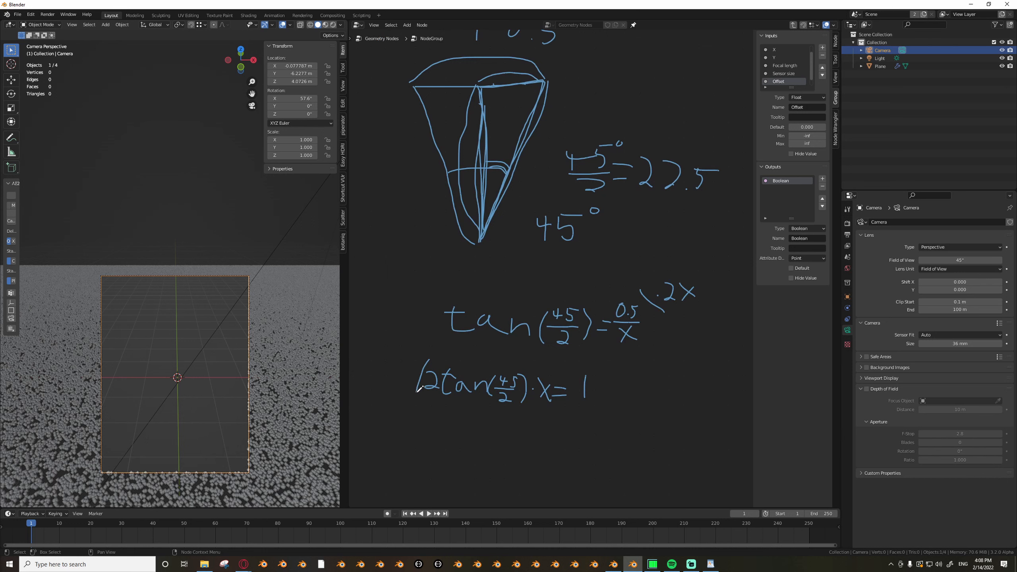
Box 2tan(45/2) with an arrow pointing across the equals sign, and write x = 2tan(45/2) on the line below.
mouse_move(418, 387)
left_mouse_down()
mouse_move(498, 408)
mouse_move(532, 396)
mouse_move(493, 362)
mouse_move(437, 361)
left_mouse_up()
left_click_drag(540, 368, 605, 373)
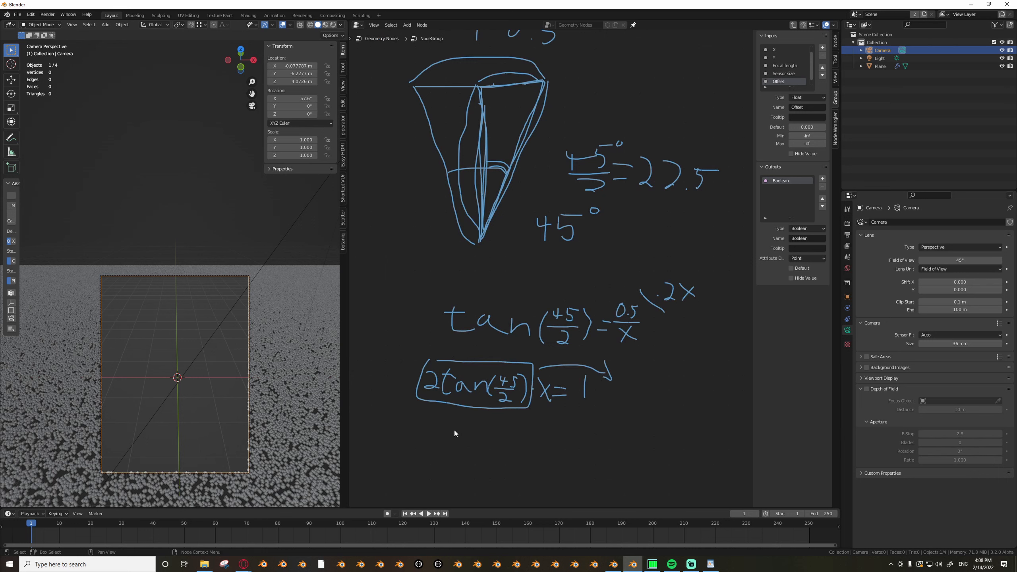
left_click_drag(474, 433, 560, 448)
mouse_move(582, 422)
left_mouse_down()
mouse_move(597, 431)
mouse_move(601, 460)
left_mouse_up()
Add a Value node beside the sketch and set it to 45.
scroll(548, 448, "down", 12)
mouse_move(534, 272)
middle_mouse_down()
mouse_move(512, 363)
mouse_move(538, 340)
middle_mouse_up()
scroll(556, 325, "down", 2)
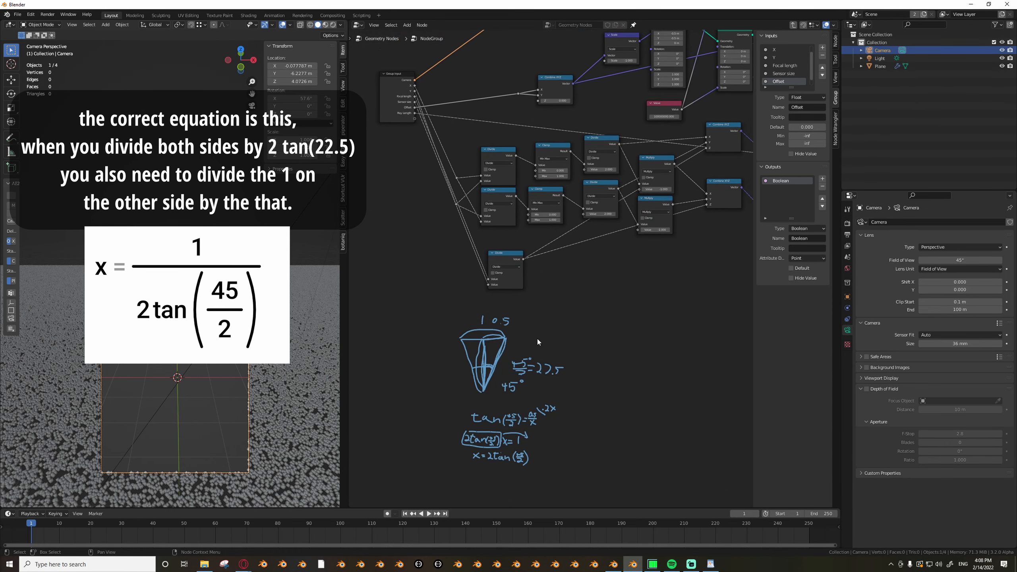
key("shift+a")
type("sval")
key("Return")
left_click(535, 335)
scroll(540, 349, "up", 2)
left_click(555, 347)
type("45")
key("Return")
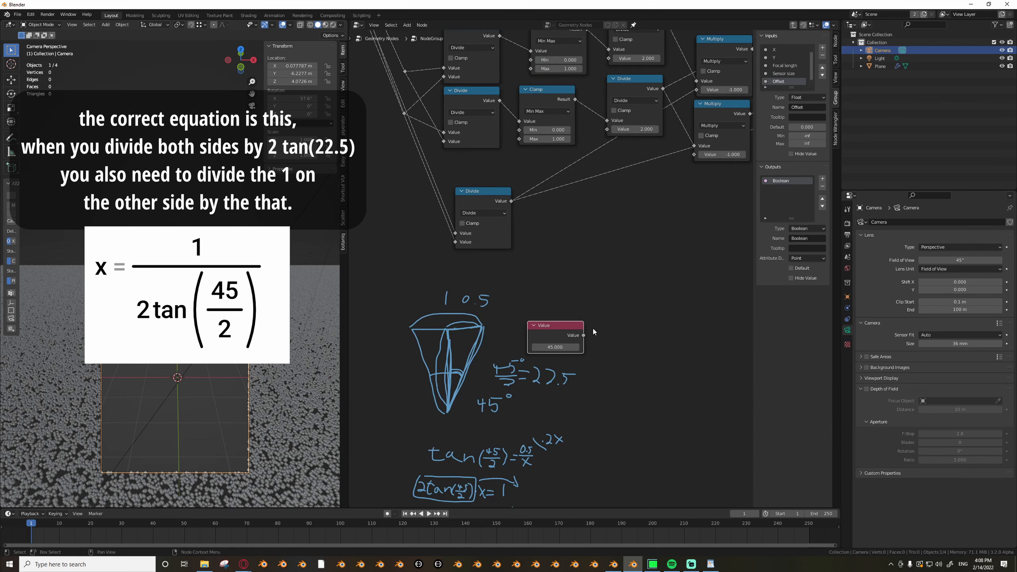
Move the new Value node below the handwritten equations.
scroll(554, 331, "down", 6)
left_click_drag(548, 336, 438, 428)
scroll(440, 430, "up", 5)
middle_click_drag(446, 422, 462, 365)
left_click_drag(462, 365, 455, 457)
scroll(499, 458, "up", 2)
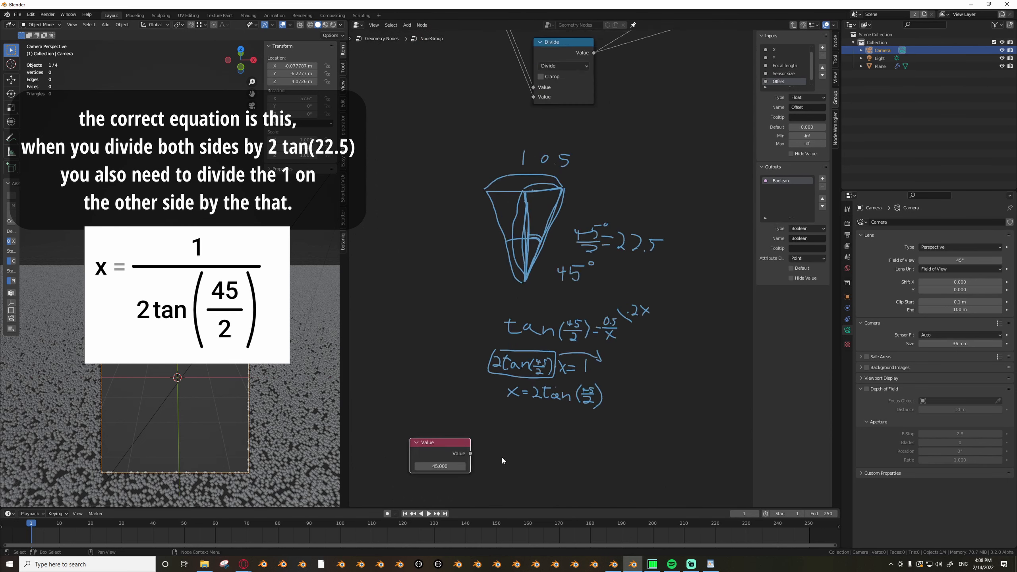
Add a Divide math node after the 45 Value node, feed that value into it and set the divisor to 2.
scroll(502, 458, "up", 1)
middle_click_drag(502, 458, 504, 415)
key("shift+a")
type("sd")
key("Down")
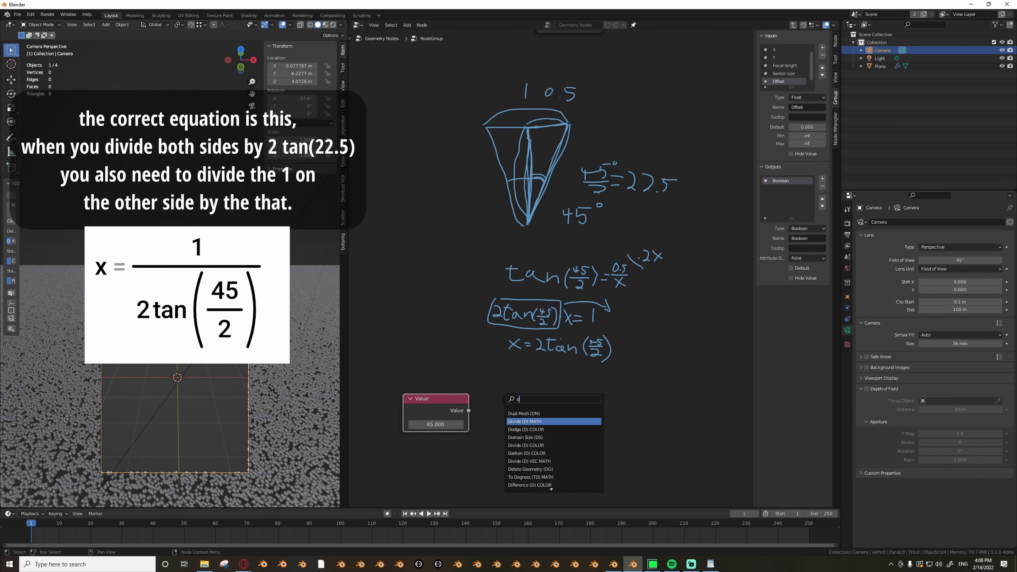
key("Return")
left_click(491, 412)
left_click_drag(468, 410, 498, 453)
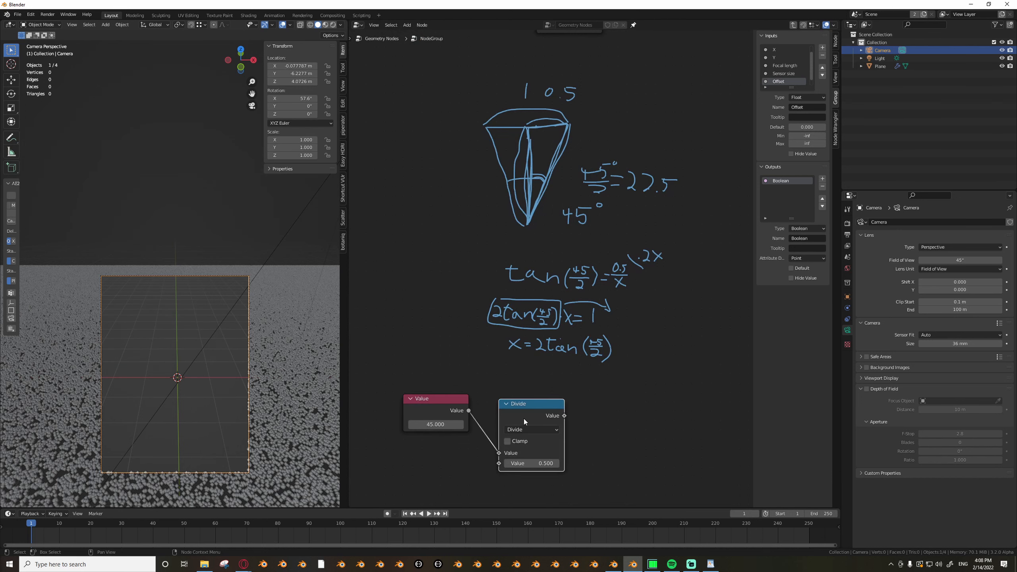
left_click_drag(523, 418, 526, 394)
type("2")
key("Return")
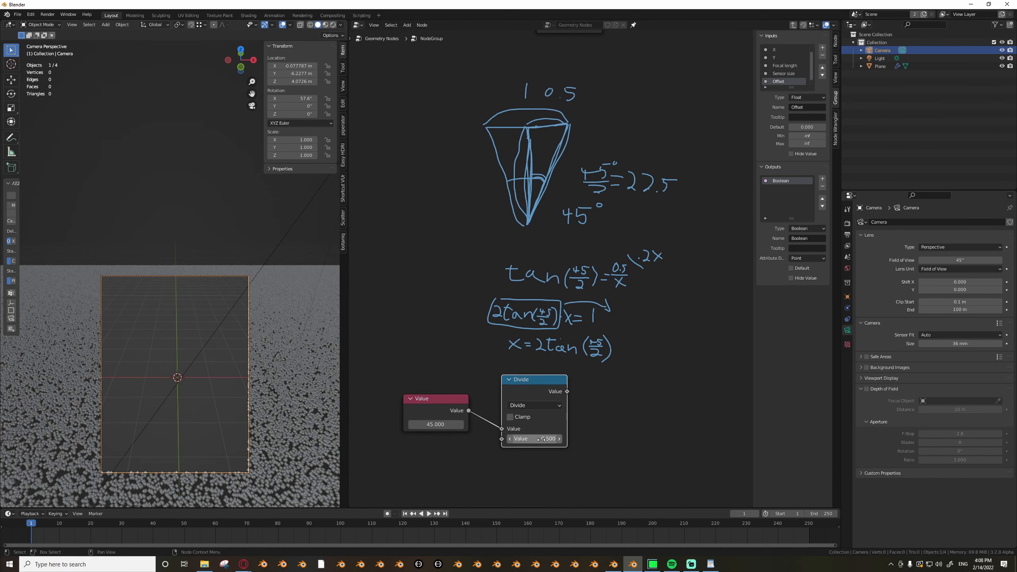
Move the Value and Divide nodes together to the left, then circle the 45/2 term in the last equation.
left_click(539, 406)
left_click(535, 462)
left_click_drag(397, 369, 529, 441)
key("g")
left_click(510, 445)
left_click(561, 384)
scroll(593, 354, "up", 2)
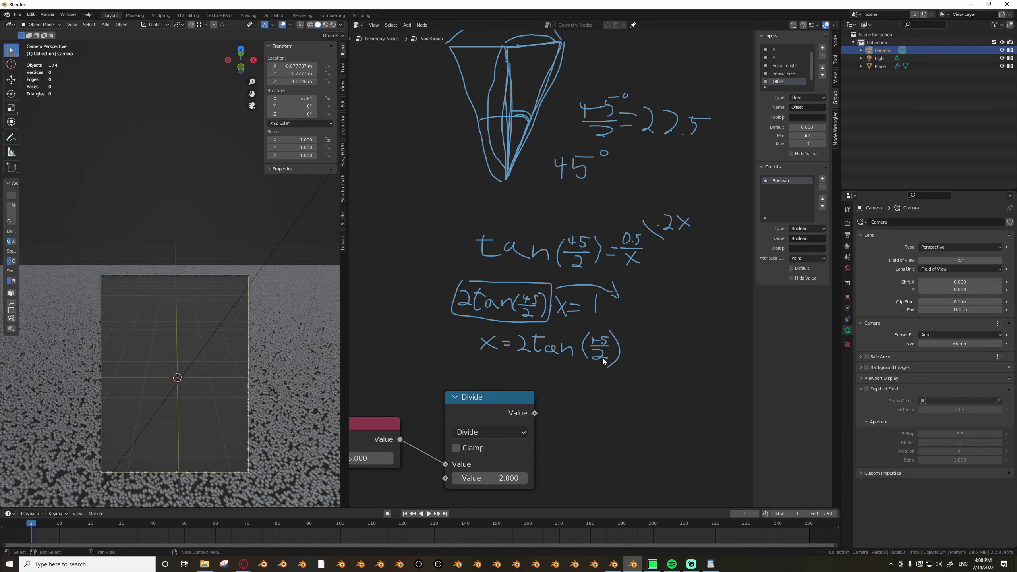
mouse_move(604, 322)
left_mouse_down()
mouse_move(588, 372)
mouse_move(620, 326)
left_mouse_up()
Duplicate the new Divide node, place the copy to its right and change its operation to Tangent.
scroll(555, 404, "down", 1)
middle_click_drag(525, 410, 510, 381)
left_click(490, 392)
key("shift+d")
left_click(626, 399)
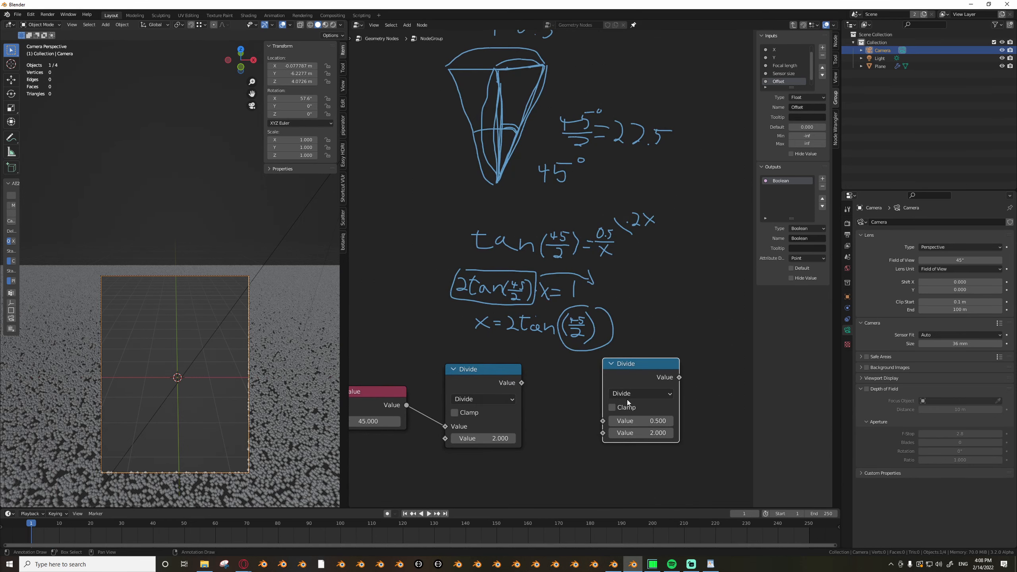
left_click(630, 394)
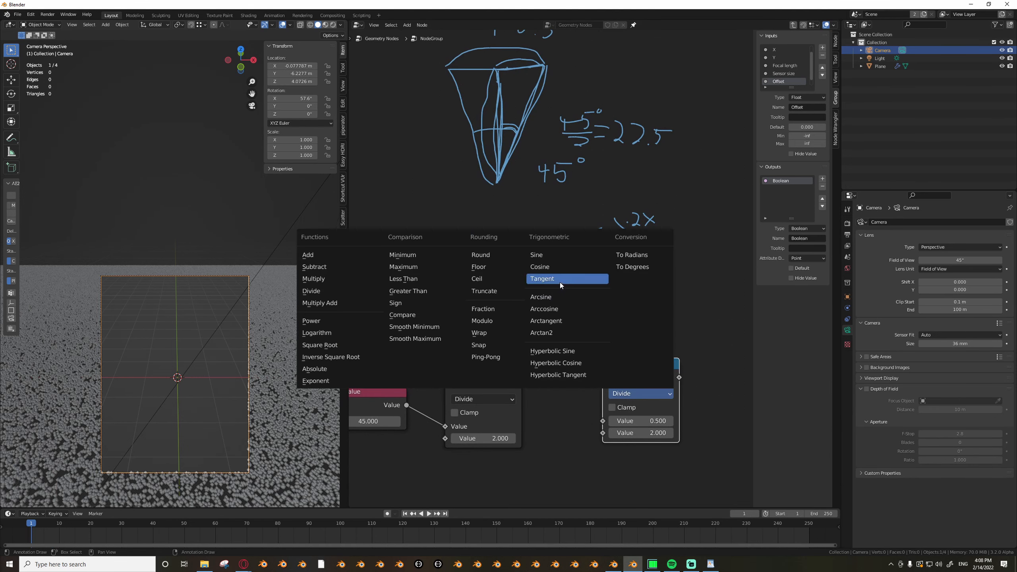
left_click(532, 280)
Move the Tangent node right and place a duplicate set to To Radians between it and the Divide node.
scroll(655, 344, "down", 3)
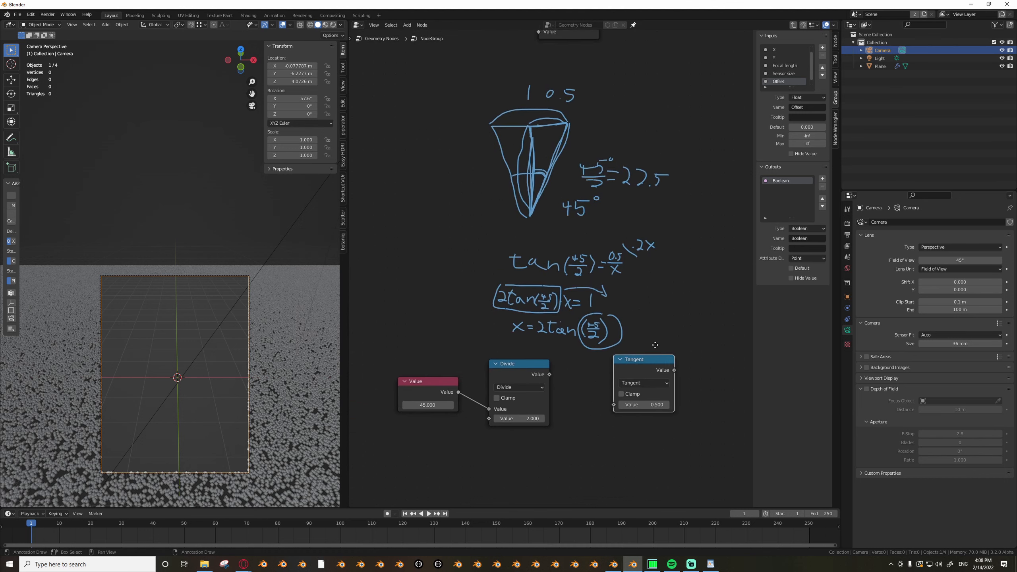
scroll(653, 359, "up", 2)
middle_click_drag(652, 360, 609, 347)
left_click_drag(608, 347, 614, 356)
middle_click_drag(593, 362, 616, 357)
left_click_drag(615, 359, 645, 359)
key("shift+d")
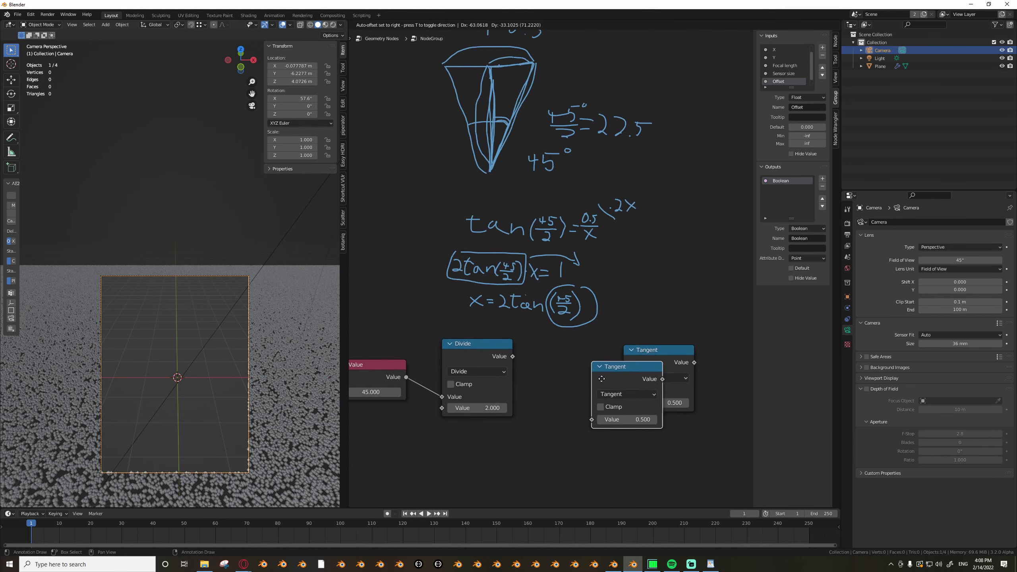
left_click(566, 417)
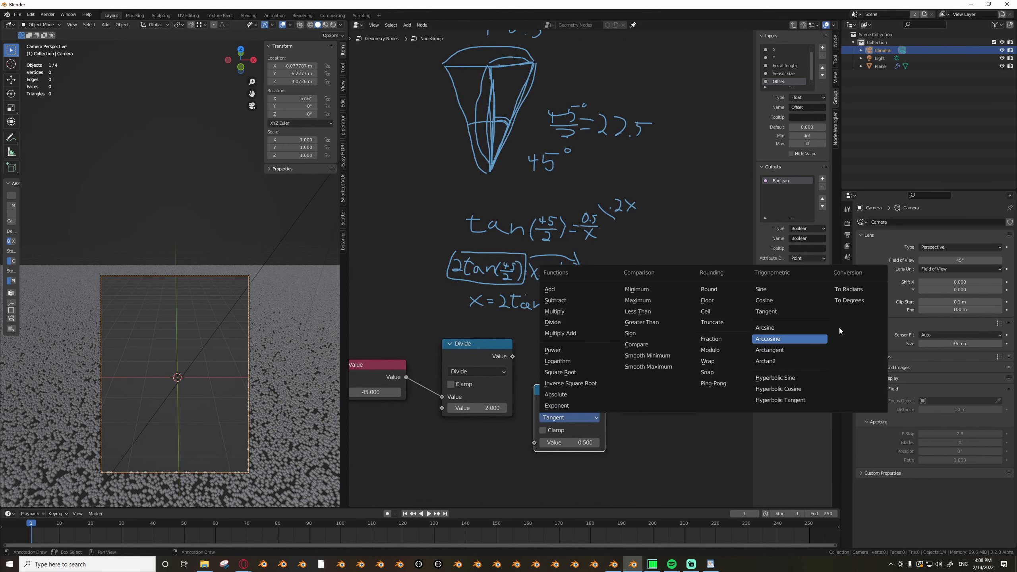
left_click(859, 289)
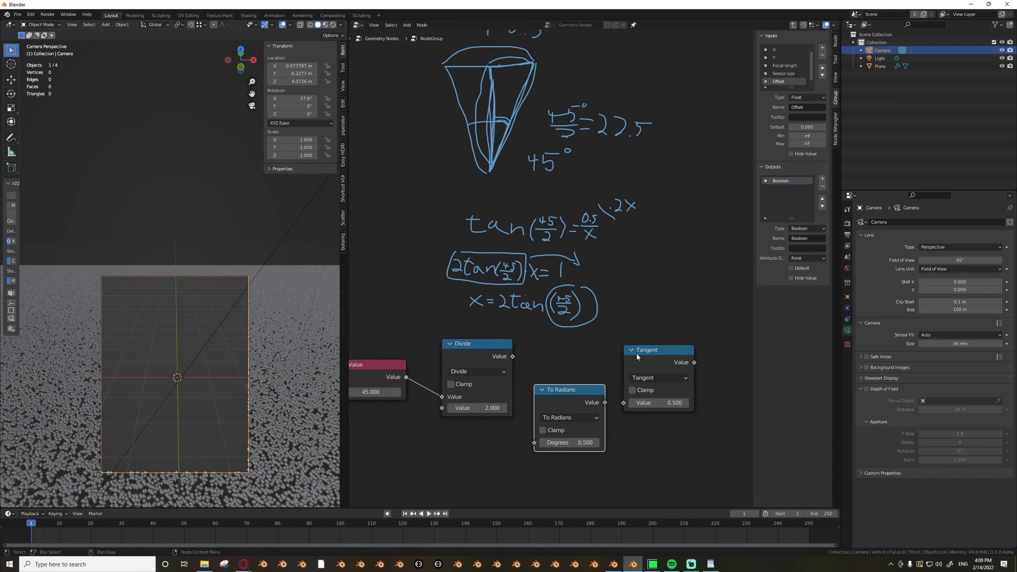
scroll(558, 402, "up", 1)
left_click_drag(557, 402, 550, 356)
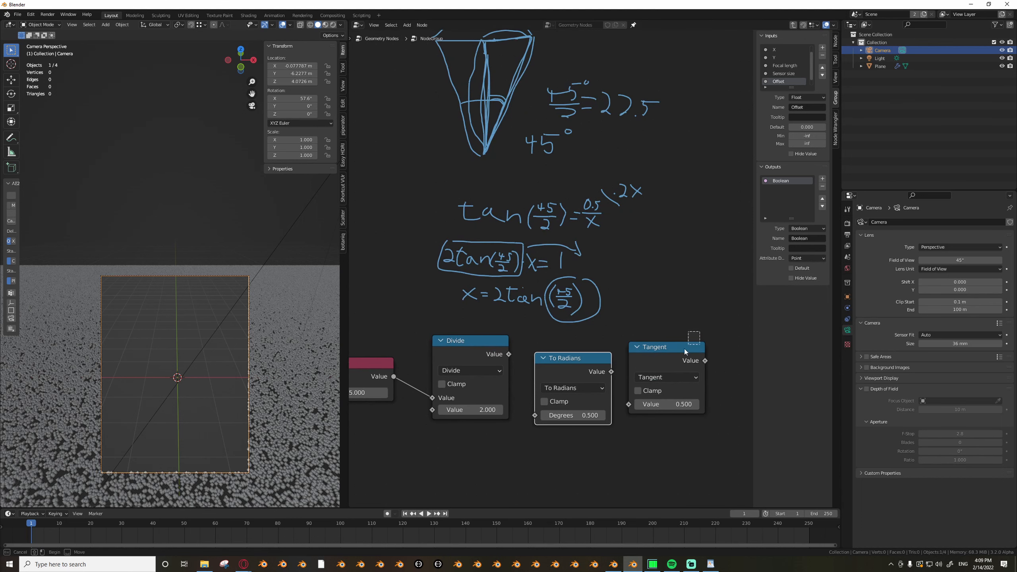
Space out the nodes and connect the Divide result through To Radians into the Tangent node.
left_click_drag(697, 335, 593, 402)
key("g")
left_click(627, 391)
mouse_move(602, 364)
left_mouse_down()
mouse_move(546, 369)
mouse_move(571, 392)
mouse_move(585, 364)
left_mouse_up()
scroll(519, 367, "down", 3)
middle_click_drag(620, 359, 560, 369)
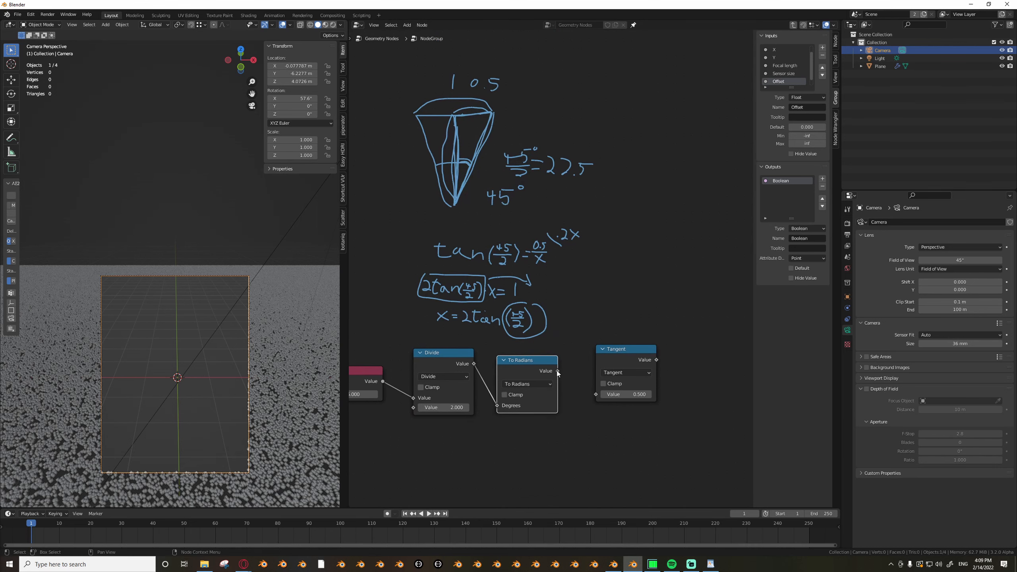
left_click_drag(557, 371, 595, 394)
left_click_drag(620, 362, 604, 371)
scroll(604, 371, "down", 4)
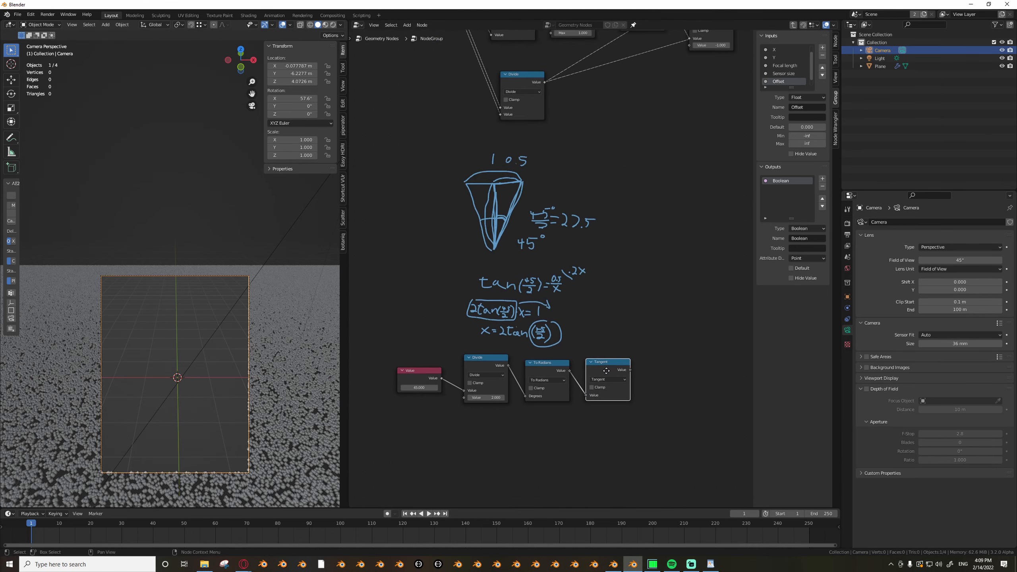
Shift the Value, Divide, To Radians and Tangent chain left below the equations.
middle_click_drag(606, 371, 589, 371)
left_click_drag(637, 354, 421, 402)
key("g")
left_click(375, 401)
left_click(485, 345)
Duplicate the Tangent node and place the copy at the right end of the chain.
scroll(489, 343, "up", 7)
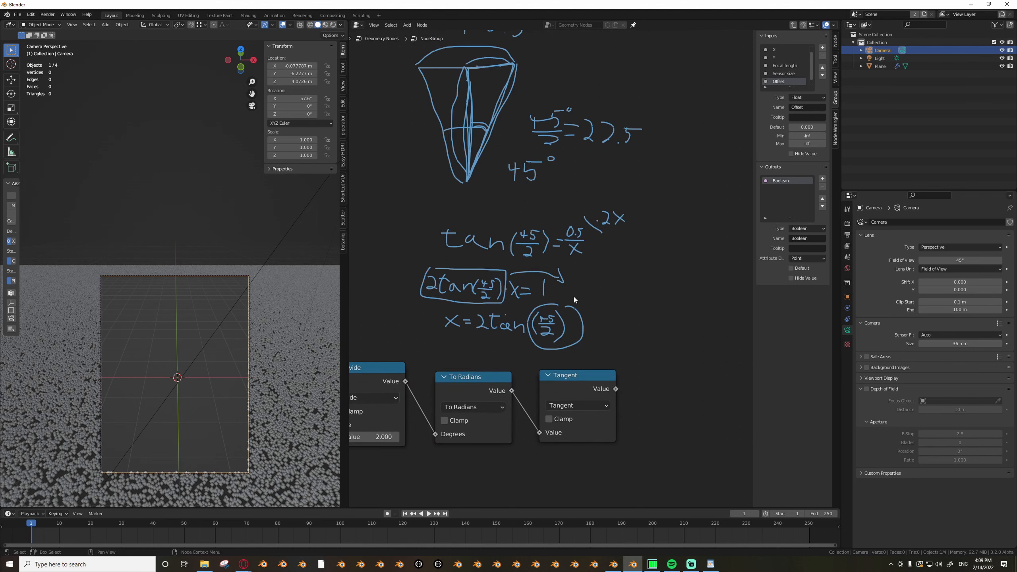
middle_click_drag(599, 292, 620, 327)
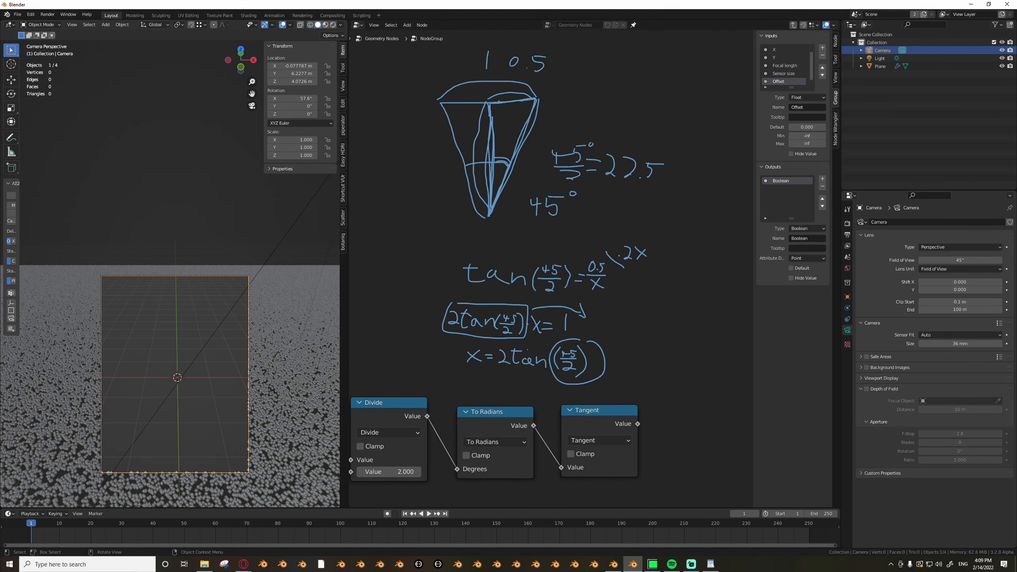
scroll(443, 449, "down", 2)
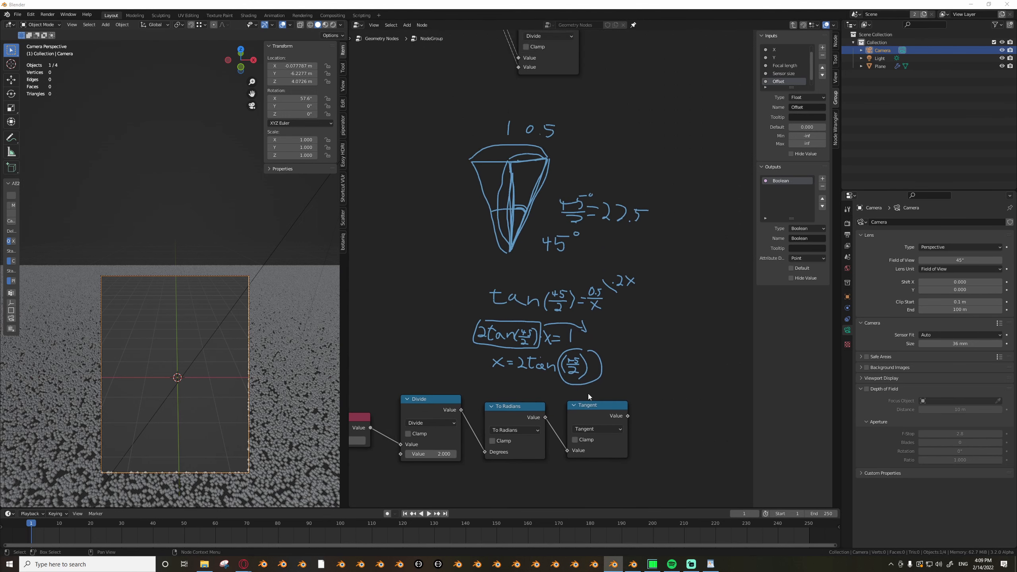
scroll(630, 395, "up", 1)
left_click(592, 389)
middle_click_drag(592, 389, 528, 388)
key("shift+d")
left_click(640, 380)
middle_click_drag(640, 381, 658, 367)
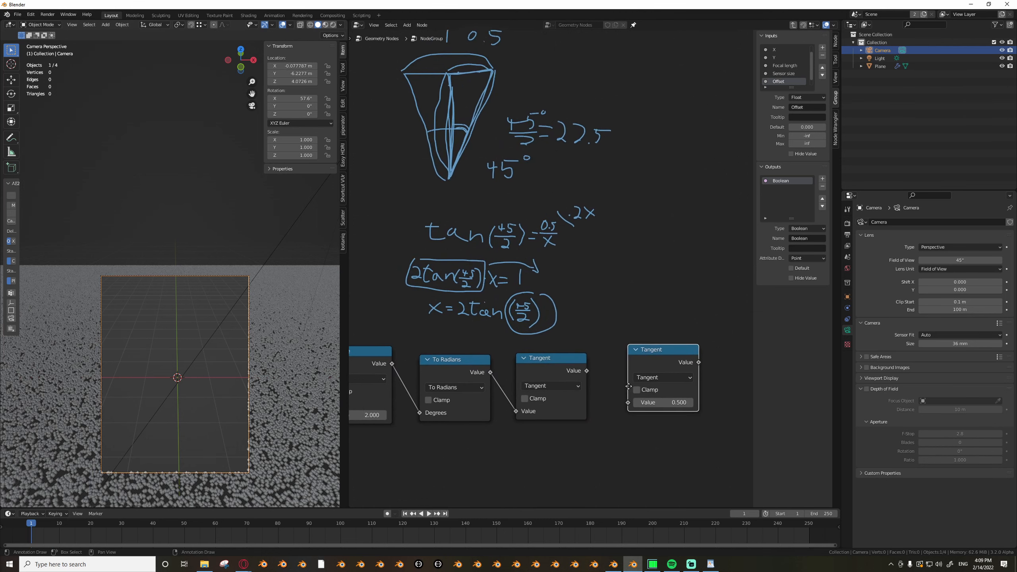
Change the duplicated node to Multiply with a factor of 2 and feed the Tangent result into it.
scroll(661, 366, "down", 1)
left_click(647, 379)
left_click(646, 378)
left_click(647, 379)
left_click(647, 421)
left_click_drag(594, 372, 629, 399)
Move the whole chain from Value to Multiply up above the sketch, just under the group's lowest Divide node.
scroll(694, 374, "down", 2)
left_click_drag(696, 369, 427, 416)
key("g")
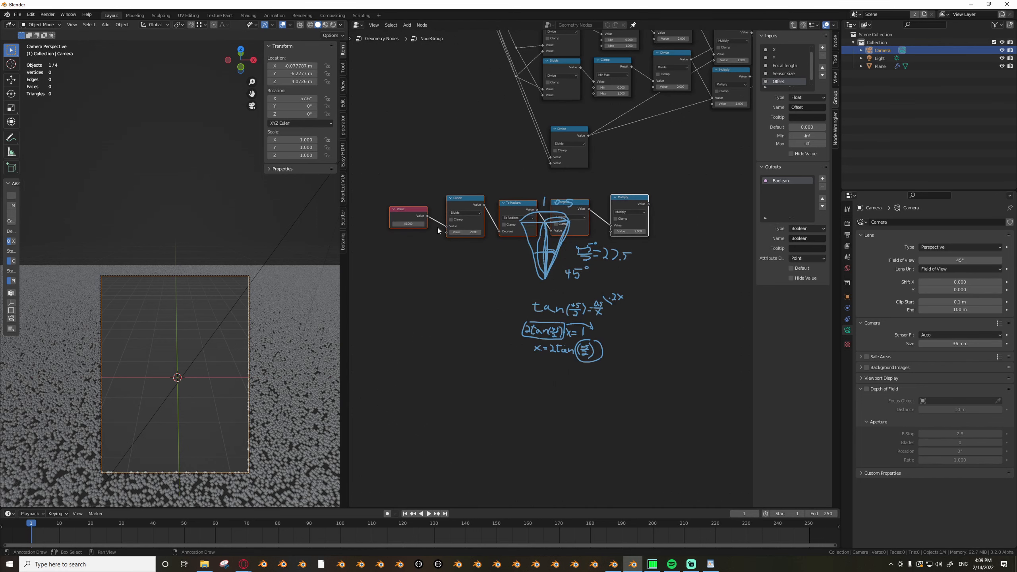
left_click(439, 228)
middle_click_drag(537, 214, 505, 368)
key("g")
left_click(502, 346)
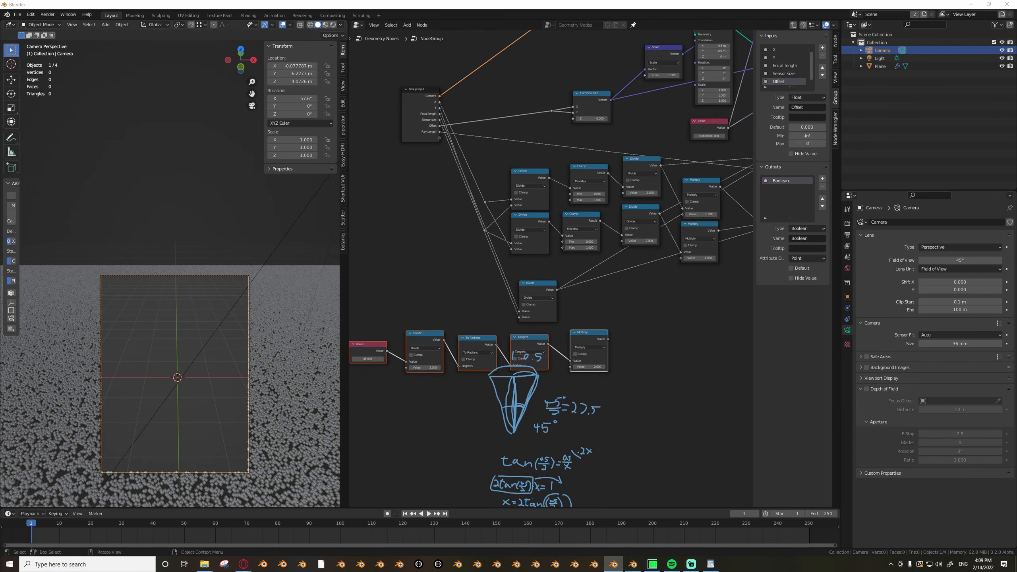
Duplicate the Multiply node, change the copy to Divide with a first value of 1, and feed the Multiply result into its second value.
scroll(441, 347, "up", 5)
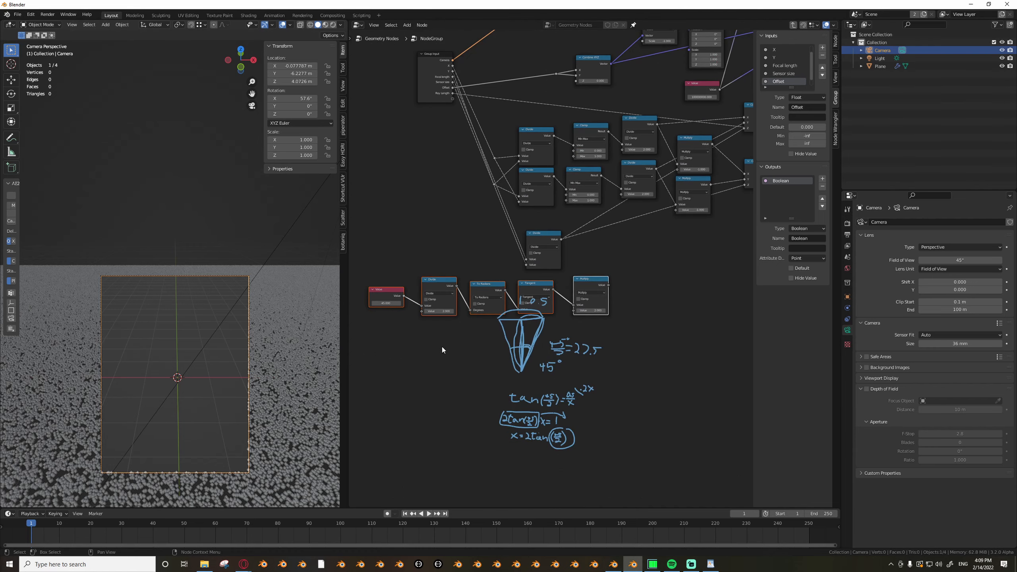
scroll(601, 402, "down", 3)
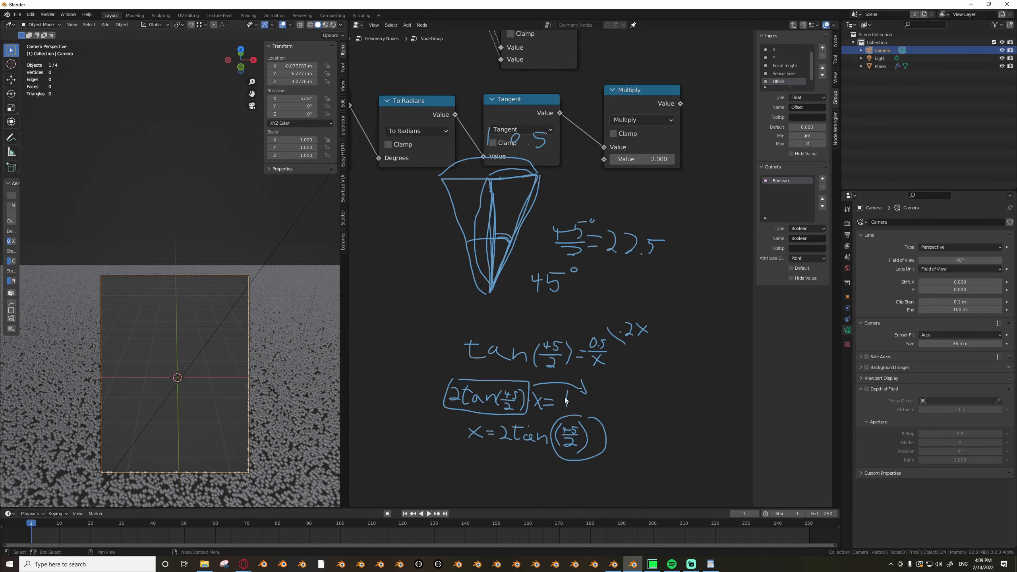
middle_click_drag(607, 295, 586, 337)
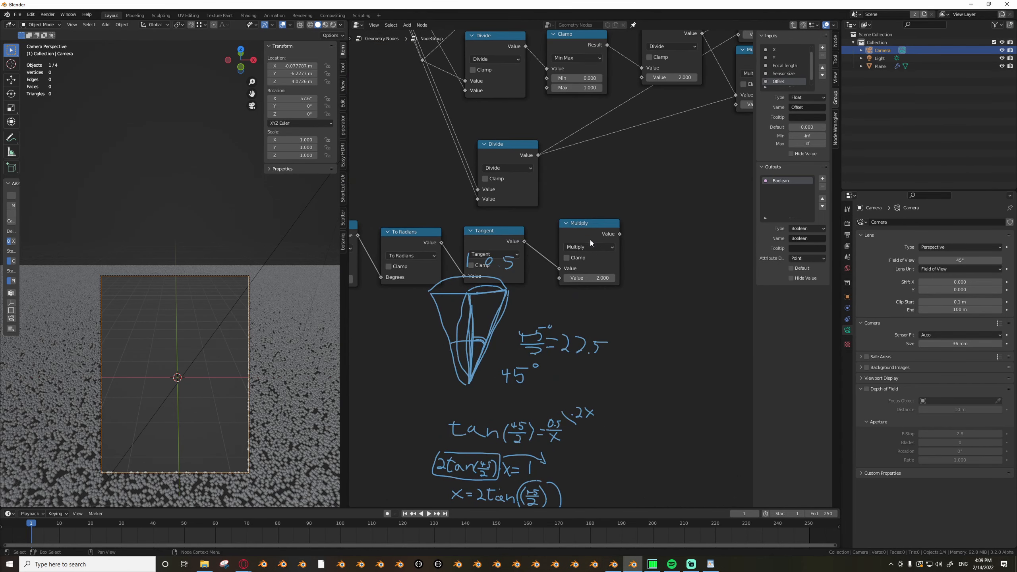
key("shift+d")
left_click(651, 258)
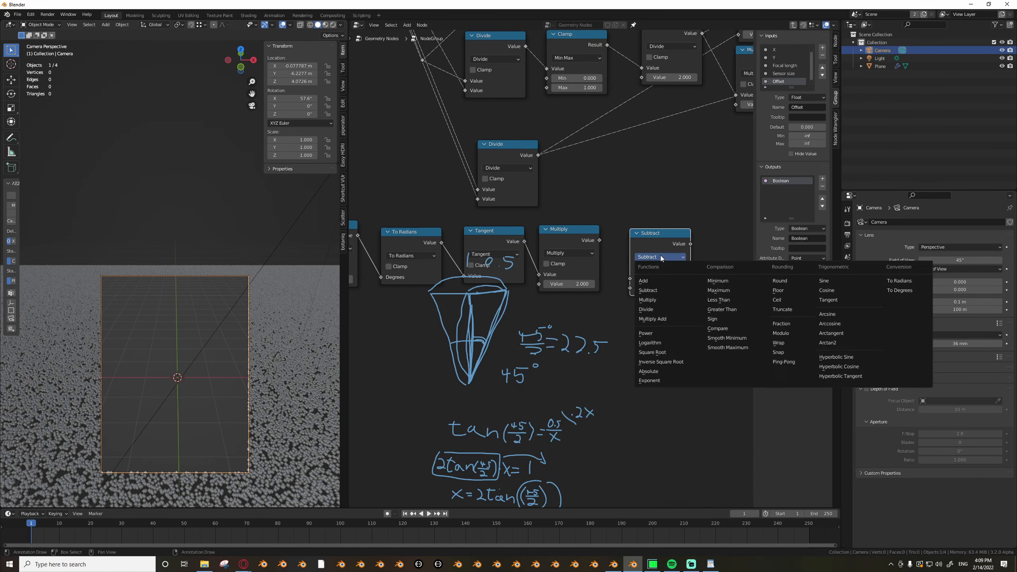
left_click(658, 257)
left_click_drag(590, 237, 629, 287)
double_click(663, 279)
type("1")
key("Return")
Compare the handwritten tan(45/2) derivation with the node chain and its final division.
mouse_move(664, 297)
middle_mouse_down()
mouse_move(605, 275)
mouse_move(660, 217)
middle_mouse_up()
scroll(604, 275, "down", 3)
scroll(602, 274, "up", 2)
scroll(641, 240, "up", 3)
scroll(583, 311, "down", 5)
scroll(535, 340, "up", 5)
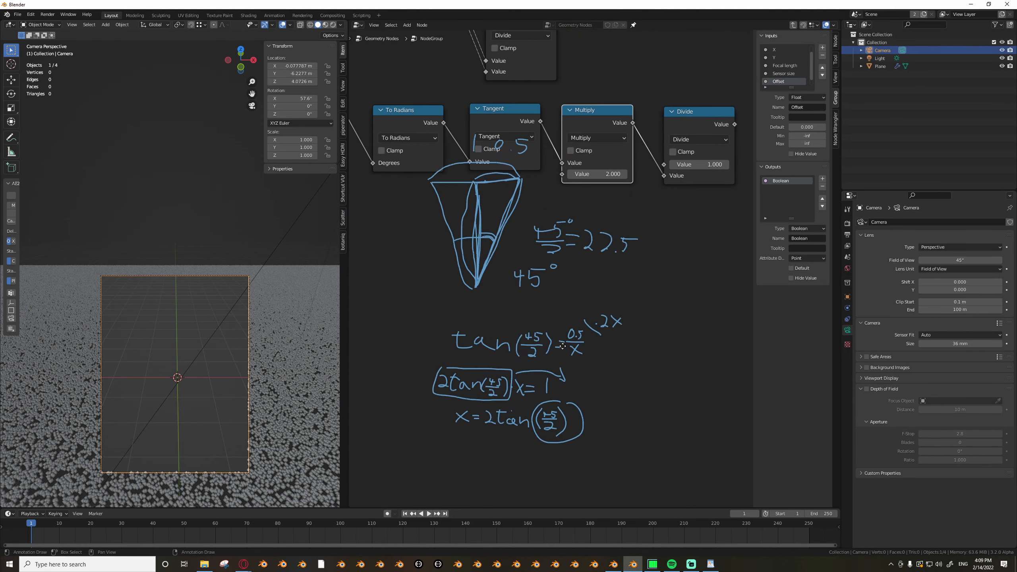
scroll(552, 360, "down", 5)
scroll(553, 392, "up", 5)
scroll(553, 390, "up", 5)
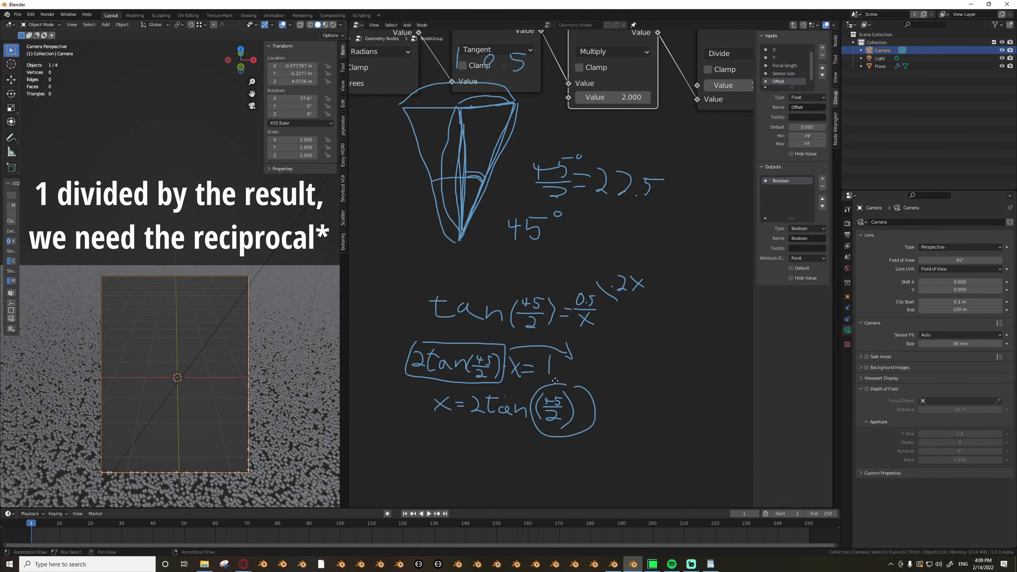
scroll(534, 389, "down", 5)
middle_click_drag(535, 390, 532, 394)
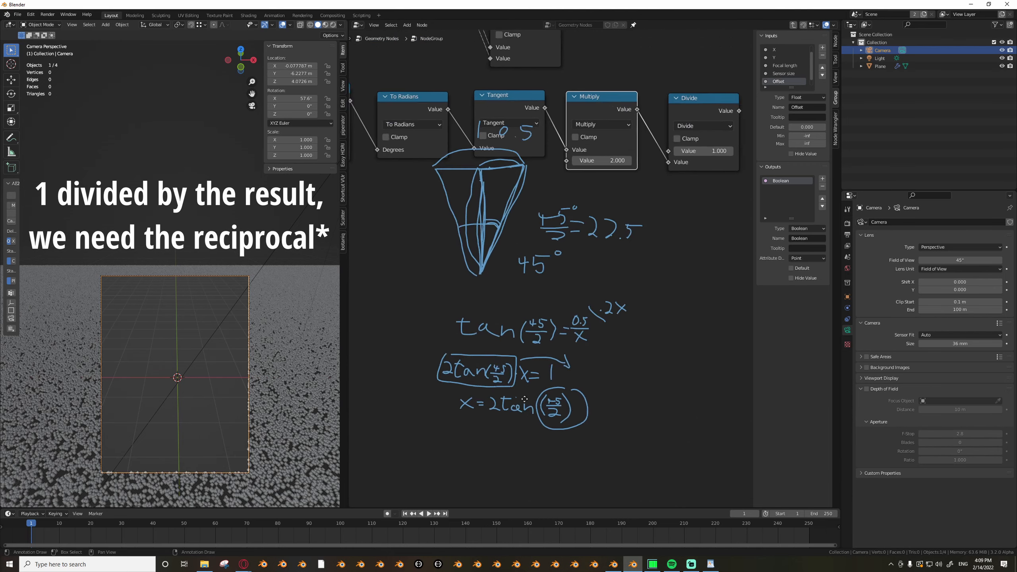
scroll(527, 395, "down", 1)
middle_click_drag(527, 396, 521, 428)
scroll(528, 417, "down", 3)
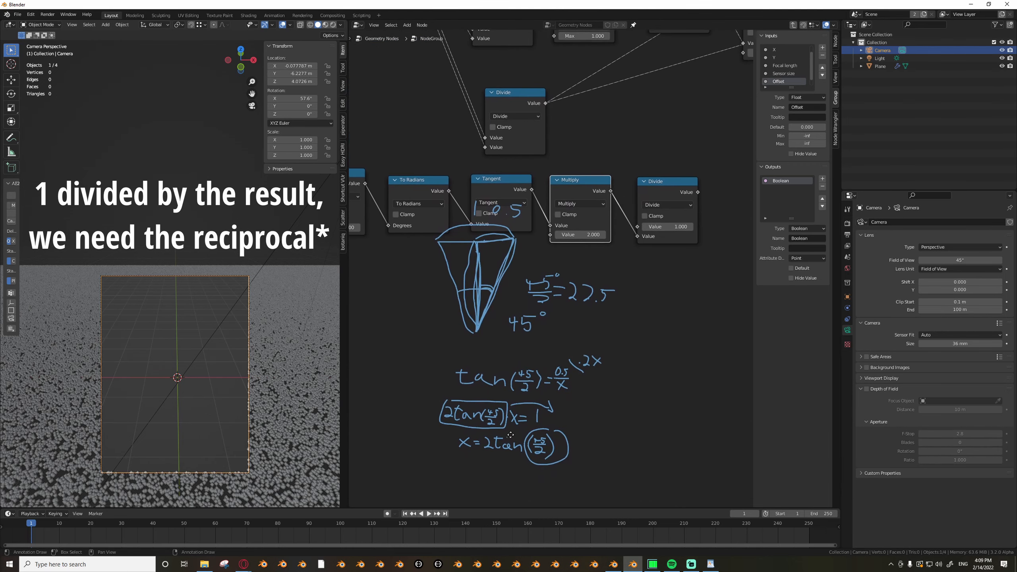
Move the whole field-of-view chain left so its final Divide sits directly under the group's original lowest Divide.
middle_click_drag(552, 332, 547, 404)
scroll(547, 404, "down", 4)
left_click_drag(402, 386, 620, 349)
key("g")
left_click(542, 339)
Add a reroute on the original lowest Divide's outgoing links and feed it from the chain's final Divide instead.
middle_click_drag(566, 295, 531, 352)
scroll(531, 353, "up", 4)
right_click_drag(524, 339, 503, 381, "shift")
middle_click_drag(500, 389, 551, 385)
scroll(550, 393, "down", 2)
scroll(521, 371, "up", 3)
left_click_drag(516, 376, 530, 352)
right_click(531, 352)
middle_click_drag(567, 419, 505, 409)
scroll(504, 409, "up", 1)
scroll(504, 409, "up", 1)
left_click_drag(496, 411, 524, 344)
middle_click_drag(495, 394, 587, 354)
Vary the Value node's angle slightly to test the culled area, and discard the change.
scroll(587, 353, "down", 3)
scroll(587, 356, "down", 3)
middle_click_drag(361, 399, 472, 379)
scroll(455, 353, "up", 3)
left_click_drag(455, 353, 408, 353, "shift")
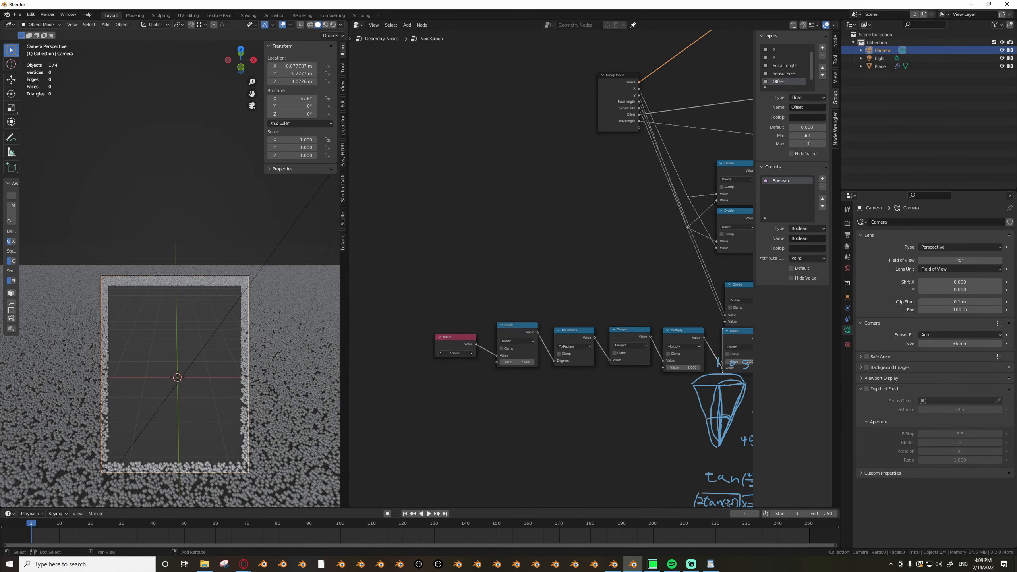
right_click(455, 353)
Set both the camera's Field of View and the Value node to 30 and check the culled area.
left_click(942, 259)
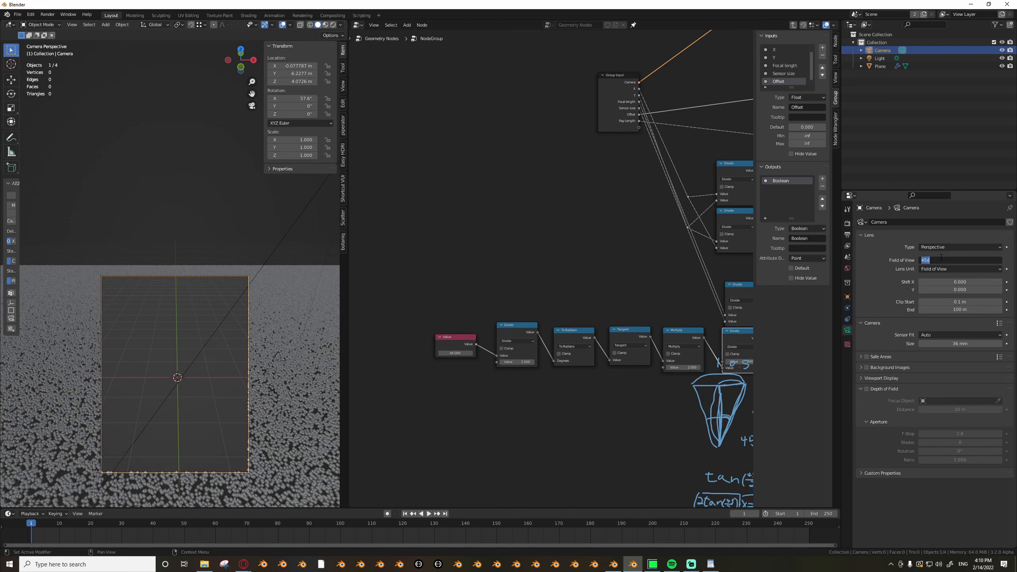
key("Return")
left_click(945, 260)
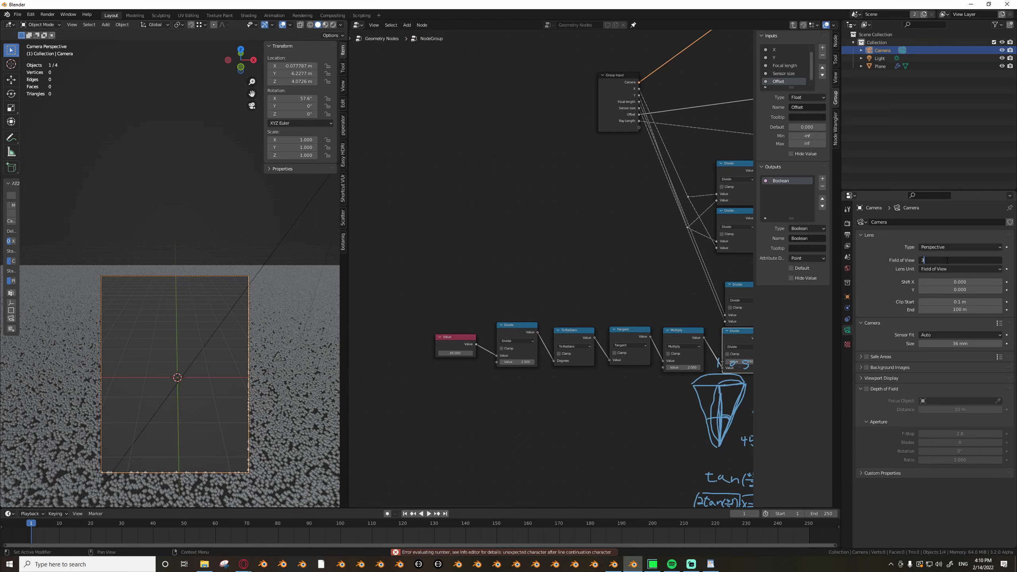
type("30")
key("Return")
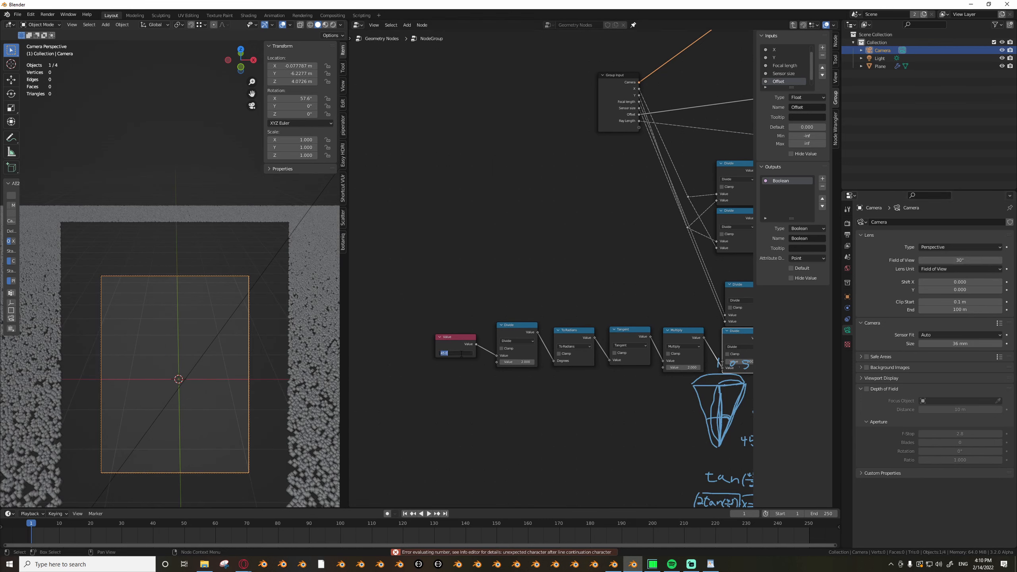
key("Return")
scroll(205, 378, "down", 2)
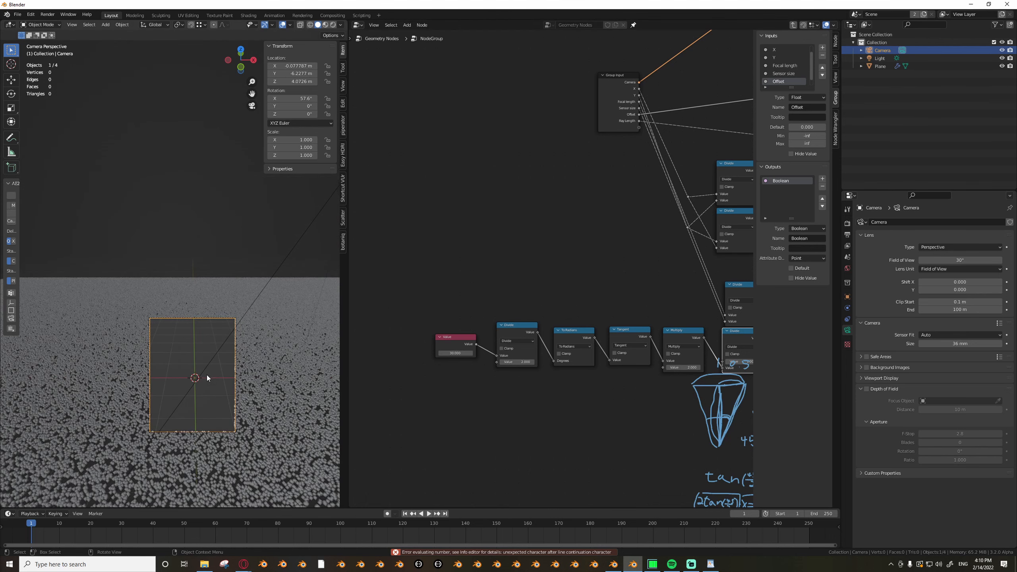
scroll(274, 375, "up", 2)
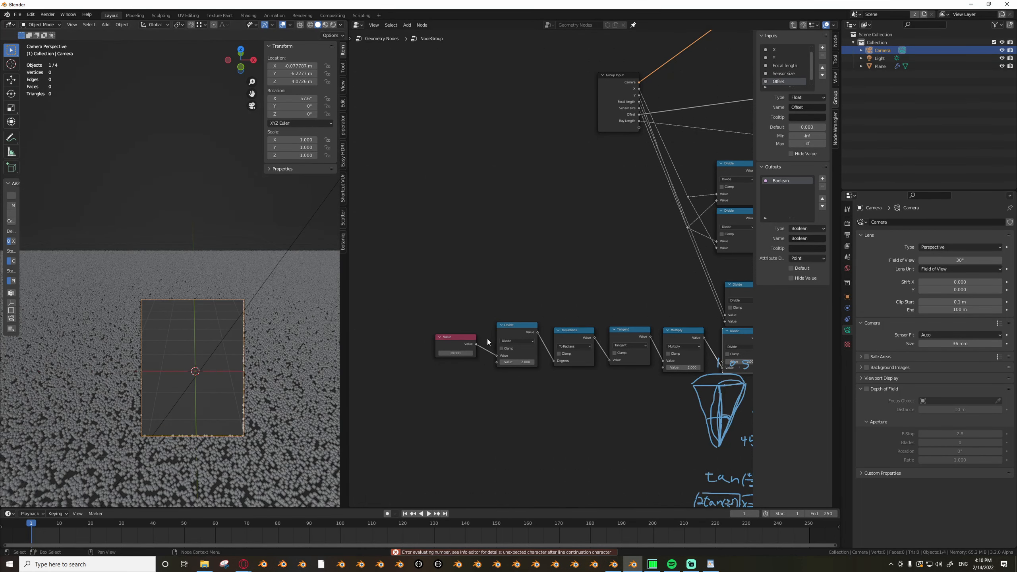
Expose the chain's first Divide value as a new group input and delete the Value node.
scroll(488, 340, "down", 4)
scroll(601, 385, "up", 5)
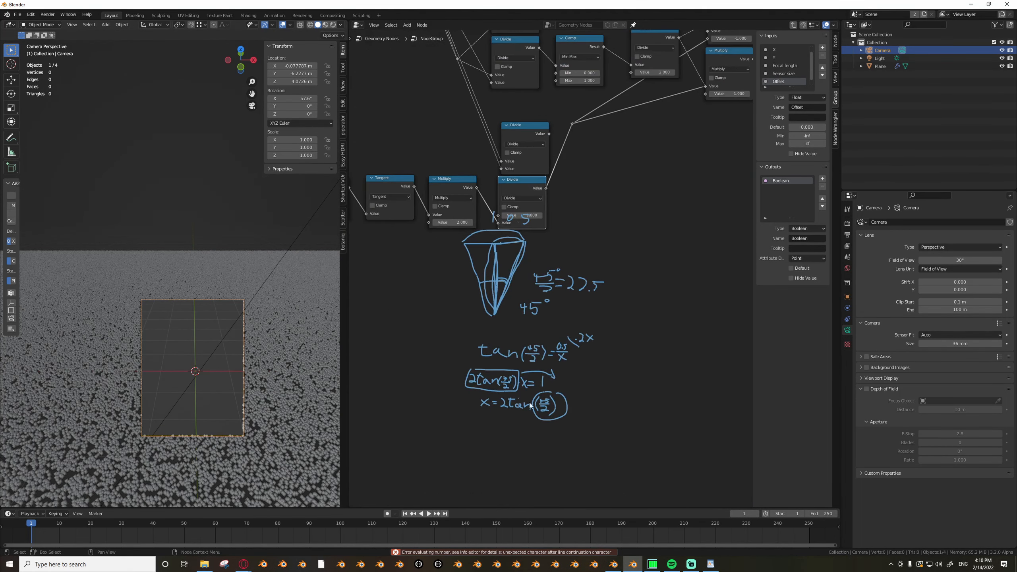
scroll(538, 403, "down", 7)
middle_click_drag(397, 233, 500, 343)
scroll(501, 345, "up", 2)
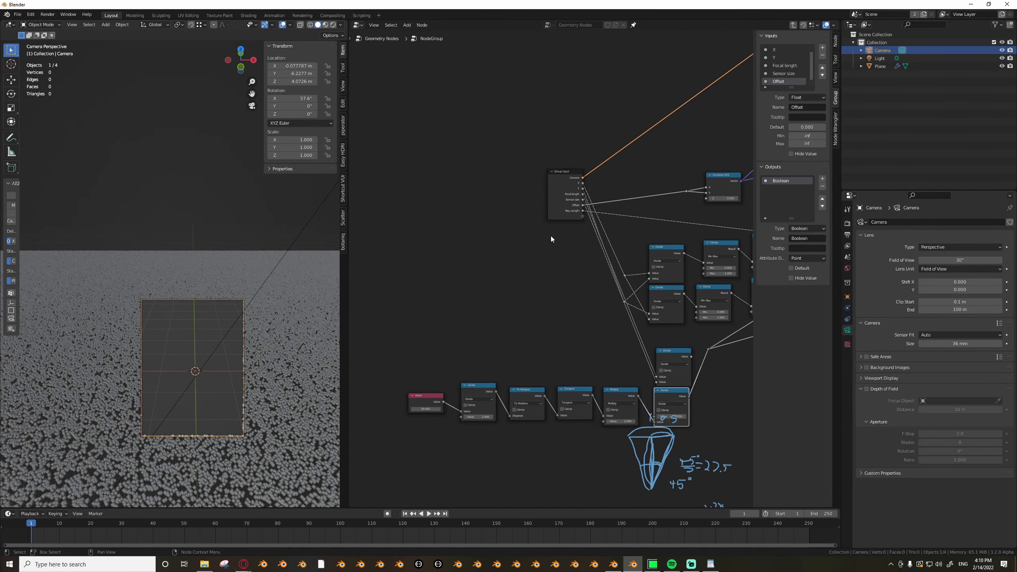
left_click_drag(556, 196, 442, 405)
scroll(463, 415, "up", 2)
scroll(442, 402, "down", 5)
left_click(425, 395)
scroll(438, 374, "down", 2)
scroll(459, 365, "up", 2)
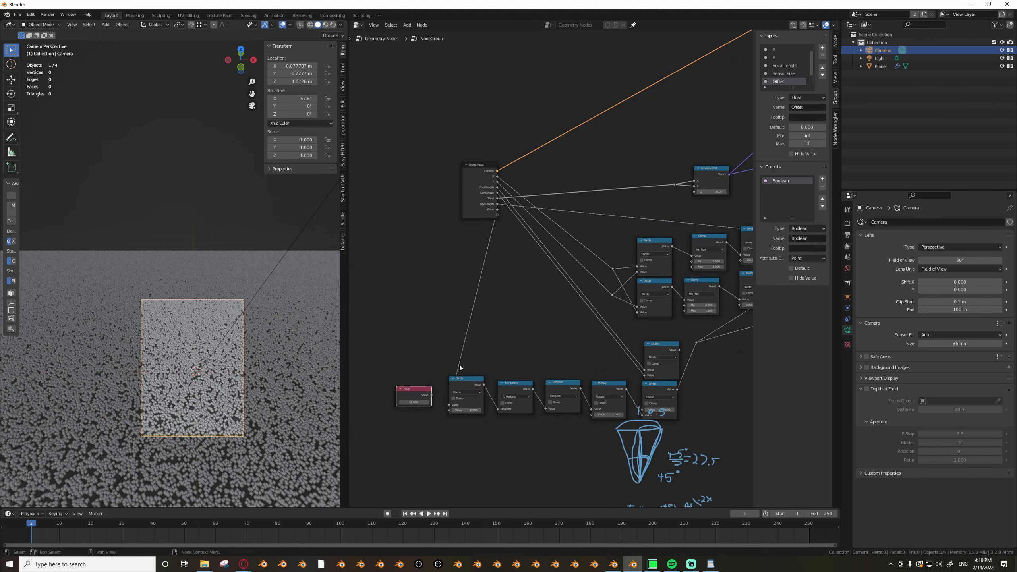
key("x")
Move the Group Input node farther left, away from the math nodes.
scroll(494, 344, "down", 2)
middle_click_drag(495, 344, 447, 389)
scroll(451, 256, "up", 3)
left_click_drag(434, 253, 390, 253)
middle_click_drag(390, 253, 465, 238)
left_click_drag(465, 238, 406, 243)
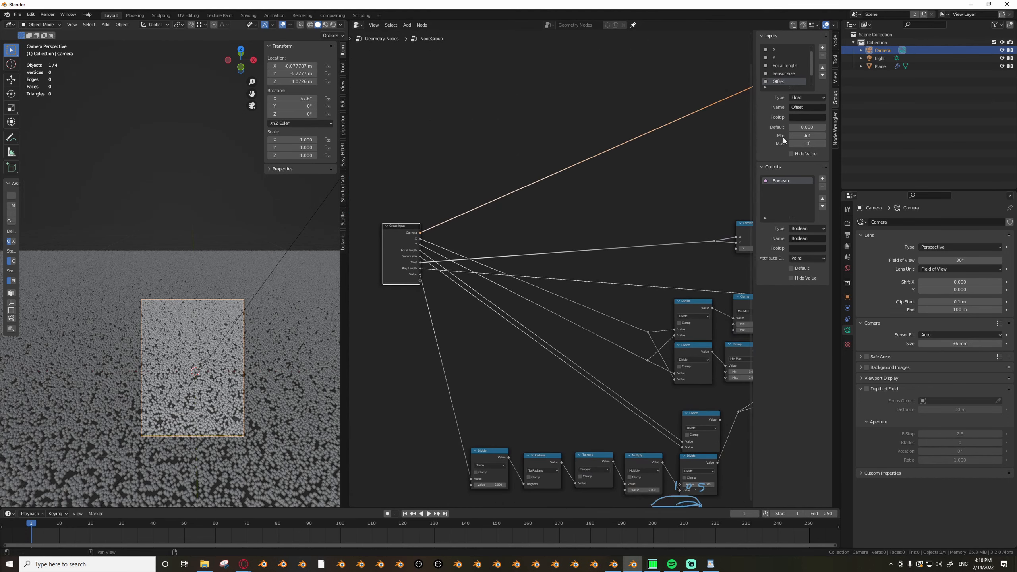
Rename the new Value group input to Field of View.
middle_click_drag(707, 110, 604, 160)
scroll(797, 73, "down", 2)
left_click(779, 81)
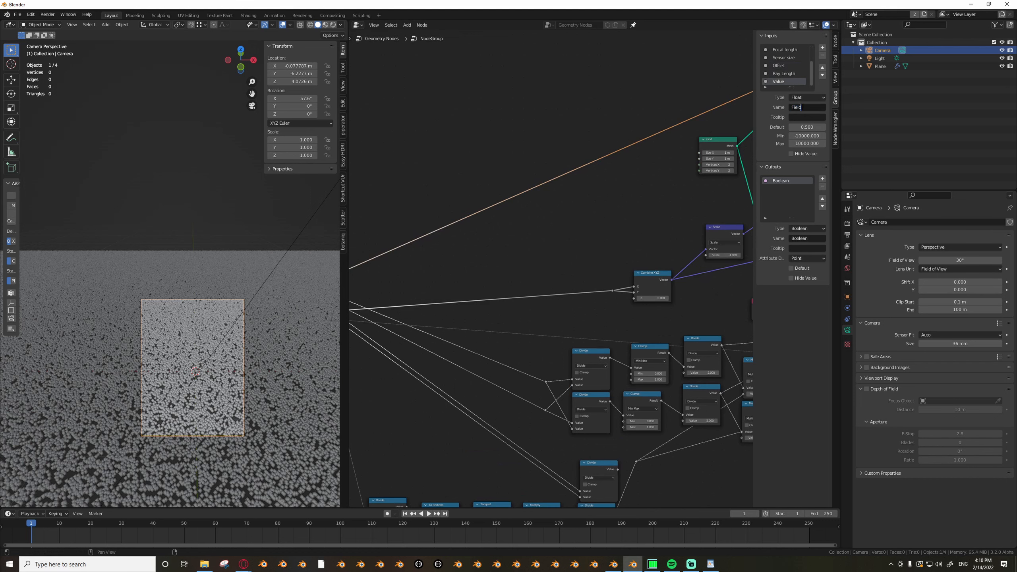
key("Return")
Add a Switch node of type Float to the right of the two lower Divide nodes.
scroll(480, 304, "down", 6)
scroll(547, 457, "up", 5)
key("Tab")
type("s")
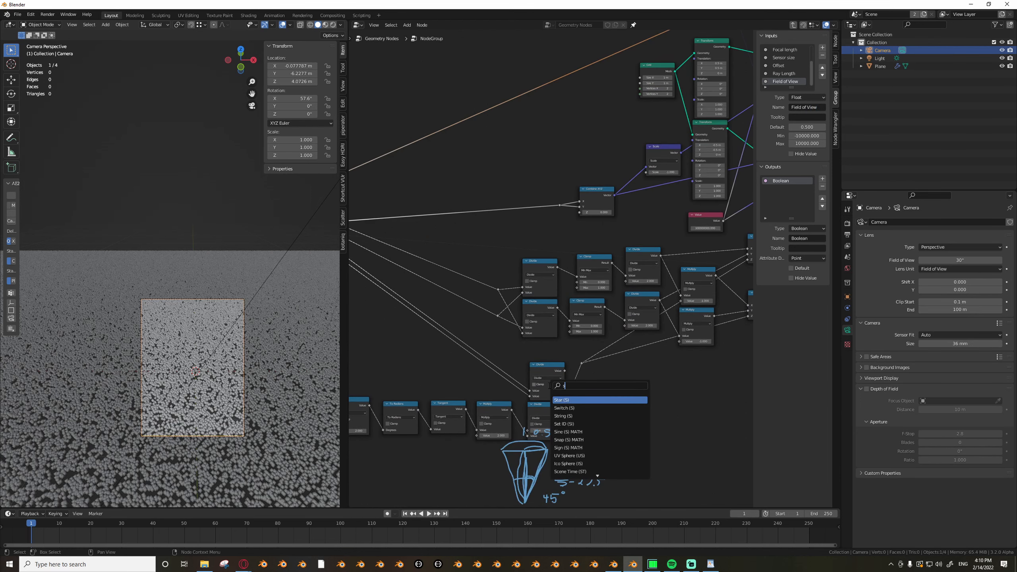
left_click(564, 408)
left_click(582, 384)
left_click(603, 398)
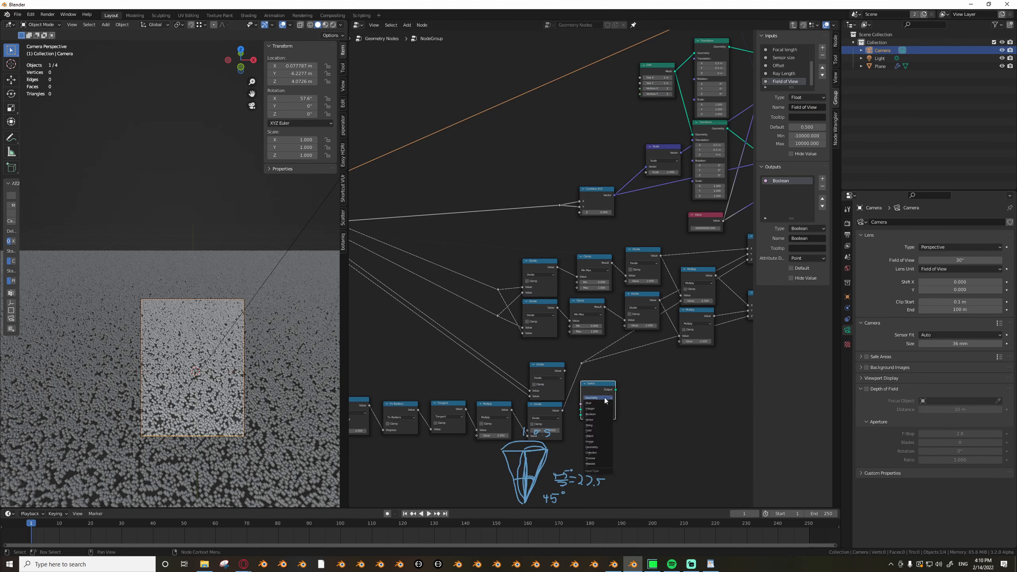
left_click(601, 403)
scroll(548, 377, "up", 4)
scroll(561, 355, "down", 3)
left_click_drag(580, 354, 674, 406)
scroll(601, 383, "up", 2)
left_click(943, 269)
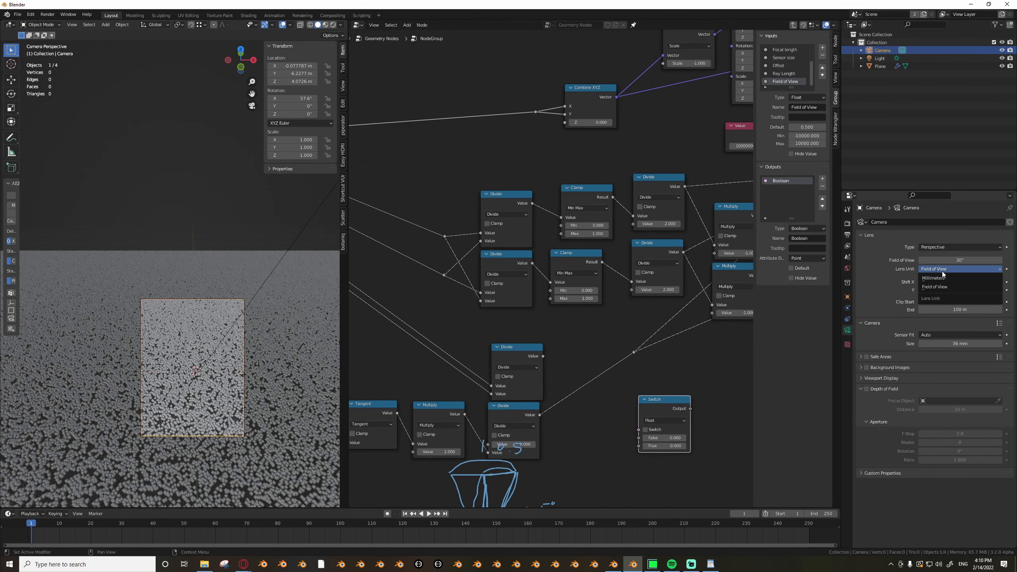
Insert the Switch before the reroute, with the original Divide feeding False and the field-of-view Divide feeding True.
scroll(662, 400, "up", 1)
left_click_drag(661, 400, 549, 386)
scroll(573, 354, "up", 1)
left_click_drag(513, 424, 550, 394)
scroll(550, 394, "down", 4)
Expose the Switch node's boolean as a new group input named Use Field of View.
left_click(646, 392)
scroll(648, 394, "down", 1)
middle_click_drag(648, 394, 667, 402)
left_click_drag(665, 400, 411, 279)
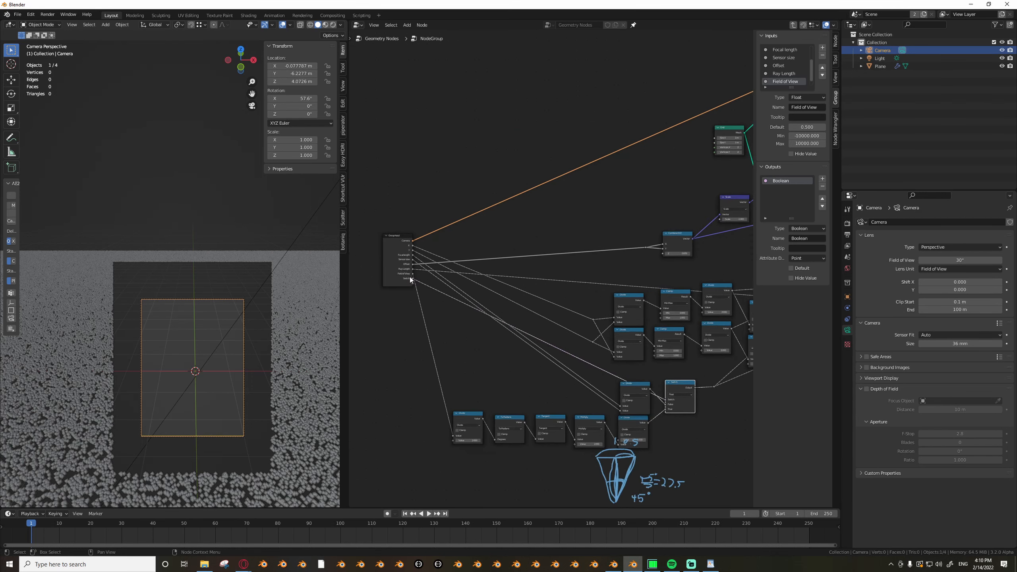
scroll(410, 278, "up", 3)
scroll(781, 70, "down", 1)
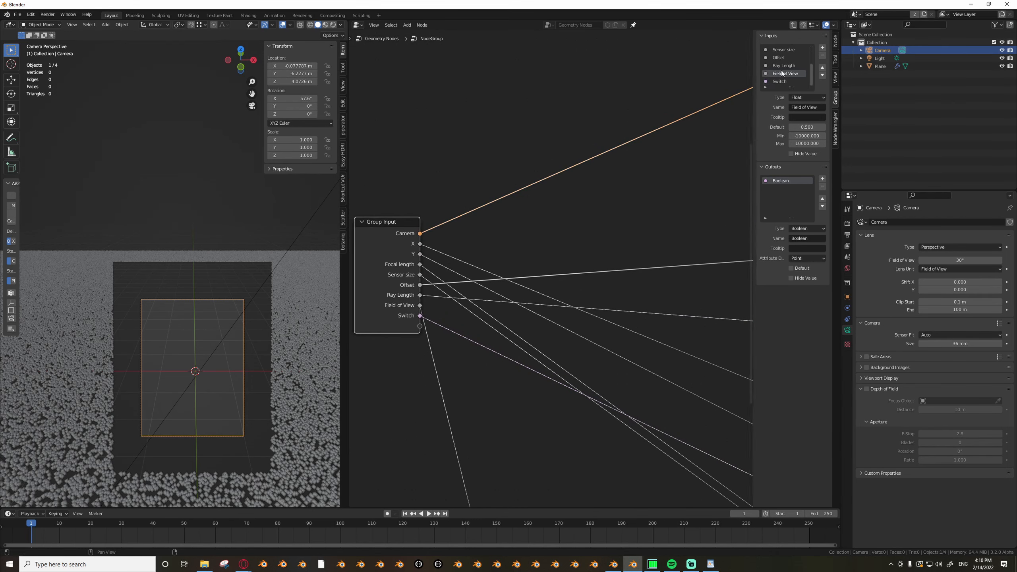
left_click(785, 81)
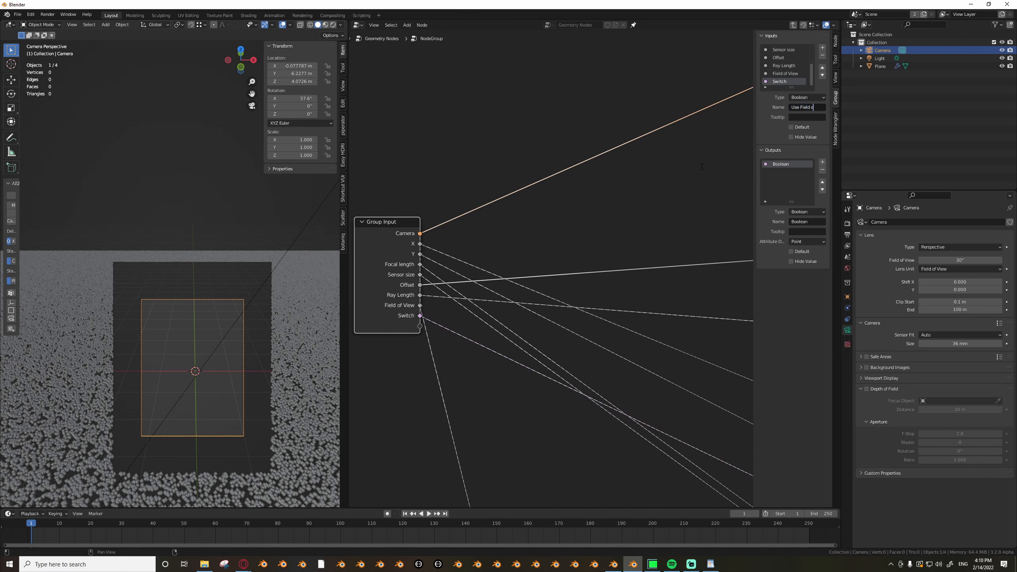
type("ew")
key("Return")
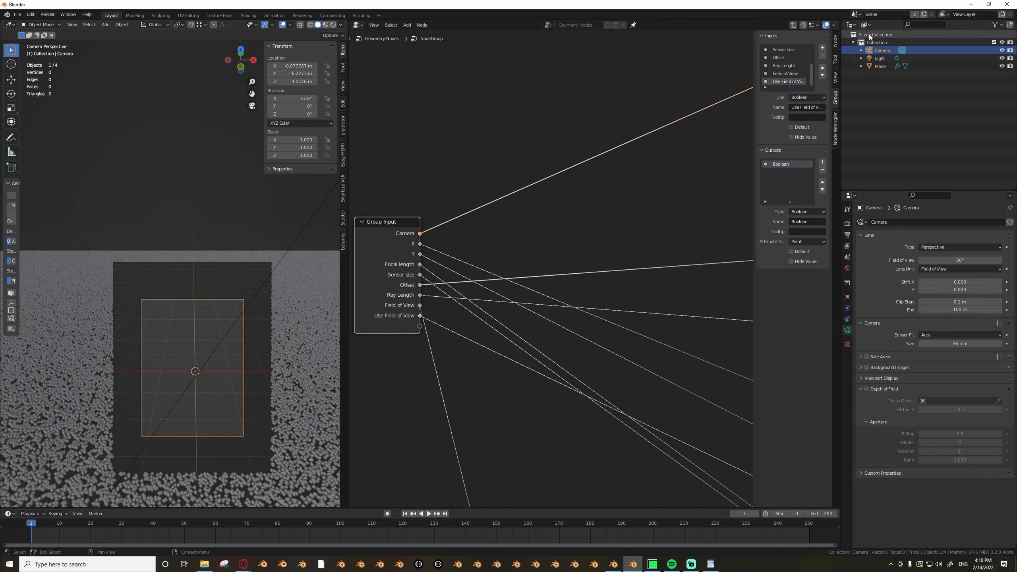
Reorder the group inputs so Use Field of View and Field of View come directly after Sensor size.
left_click(822, 67)
left_click(822, 66)
left_click(823, 67)
left_click(796, 81)
left_click(822, 67)
left_click(822, 67)
scroll(391, 278, "down", 1)
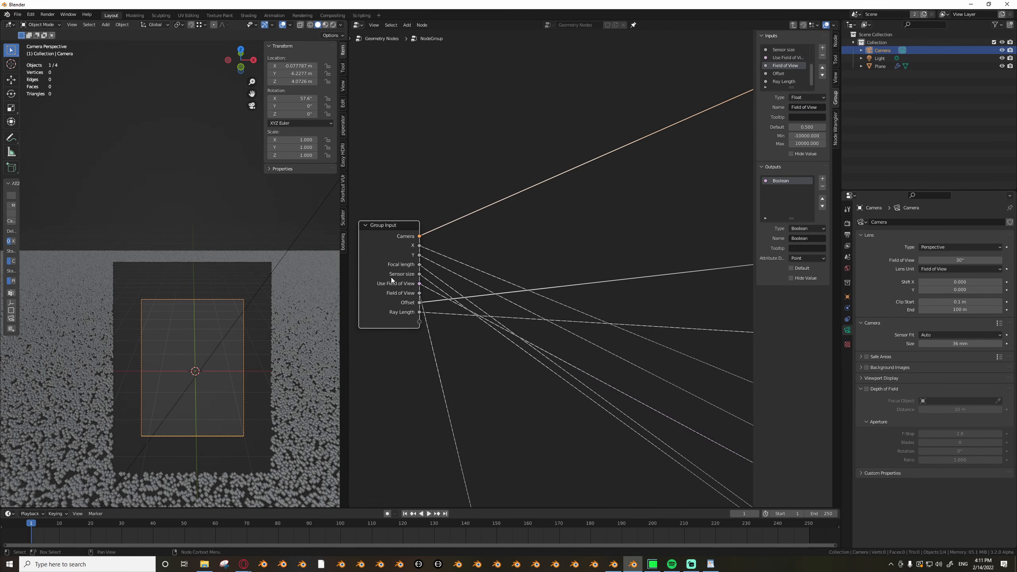
Move the Use Field of View and Field of View inputs above Sensor size.
scroll(404, 285, "up", 1)
scroll(414, 289, "up", 6)
scroll(416, 290, "down", 5)
middle_click_drag(415, 286, 487, 289)
scroll(484, 287, "up", 4)
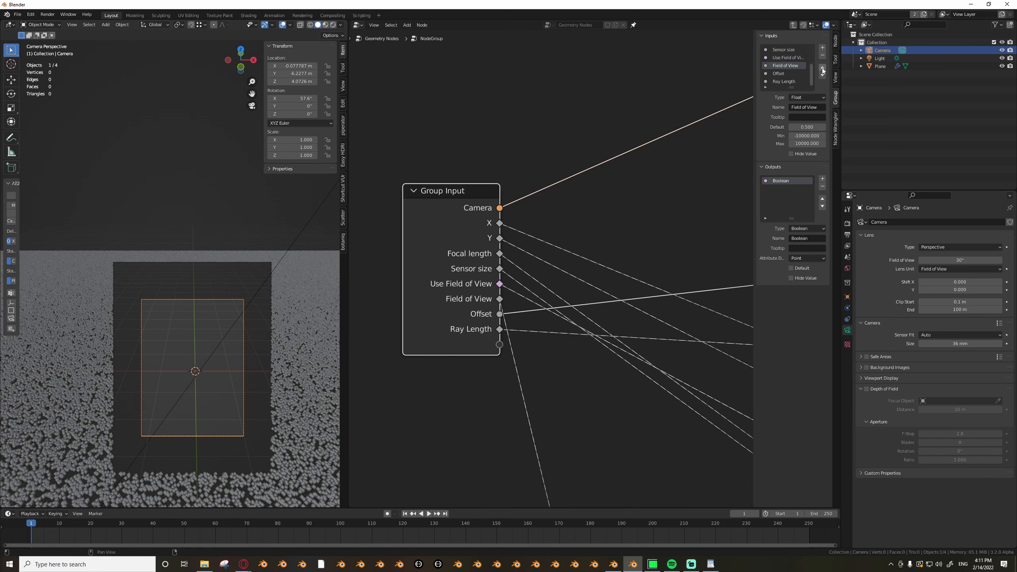
left_click(795, 58)
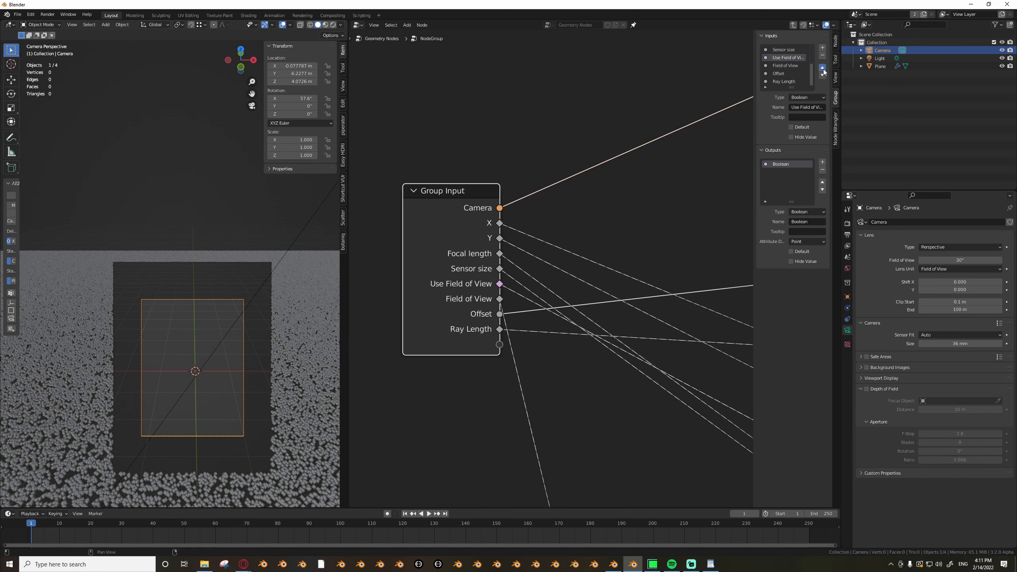
left_click(822, 67)
left_click(785, 65)
left_click(822, 67)
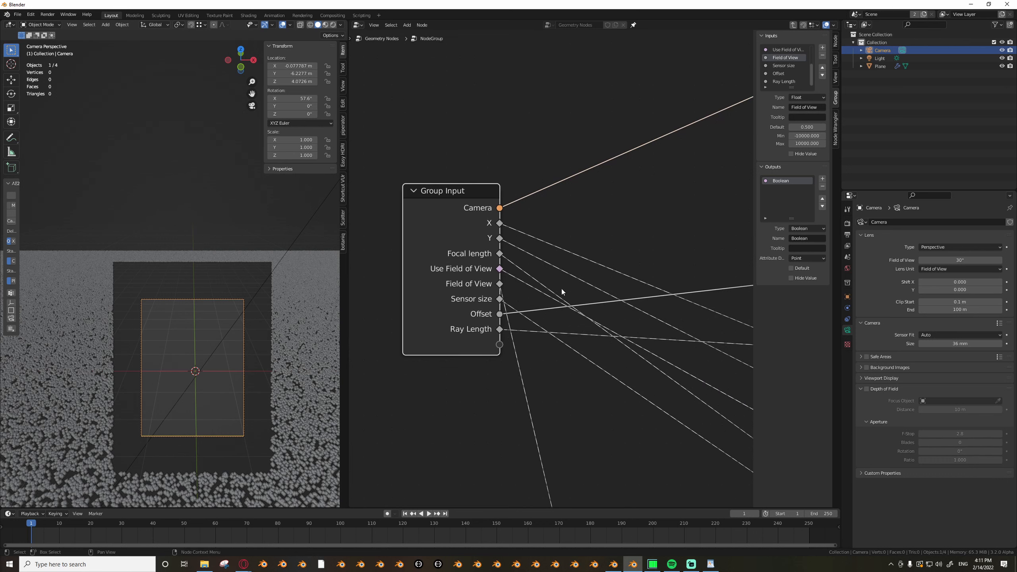
Return the Field of View and Use Field of View inputs to their places below Sensor size.
left_click(561, 248)
middle_click_drag(469, 285, 410, 280)
scroll(411, 280, "down", 2)
scroll(412, 279, "up", 1)
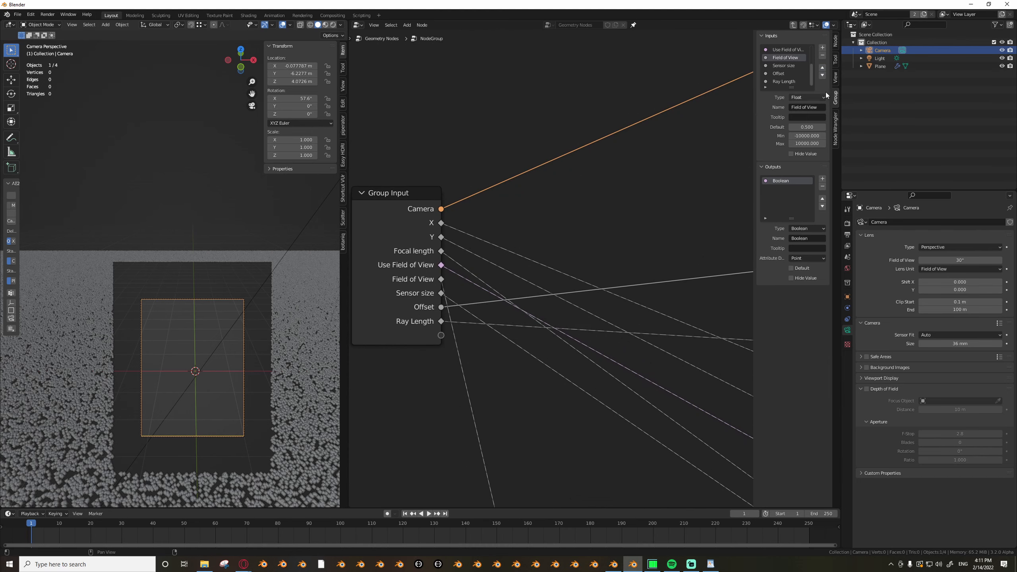
left_click(822, 75)
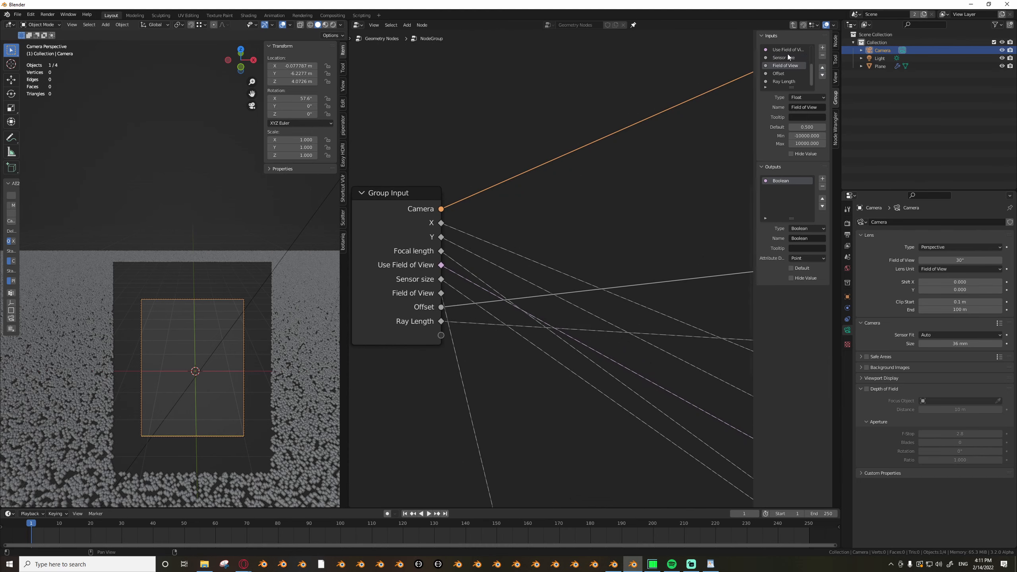
left_click(786, 50)
left_click(822, 75)
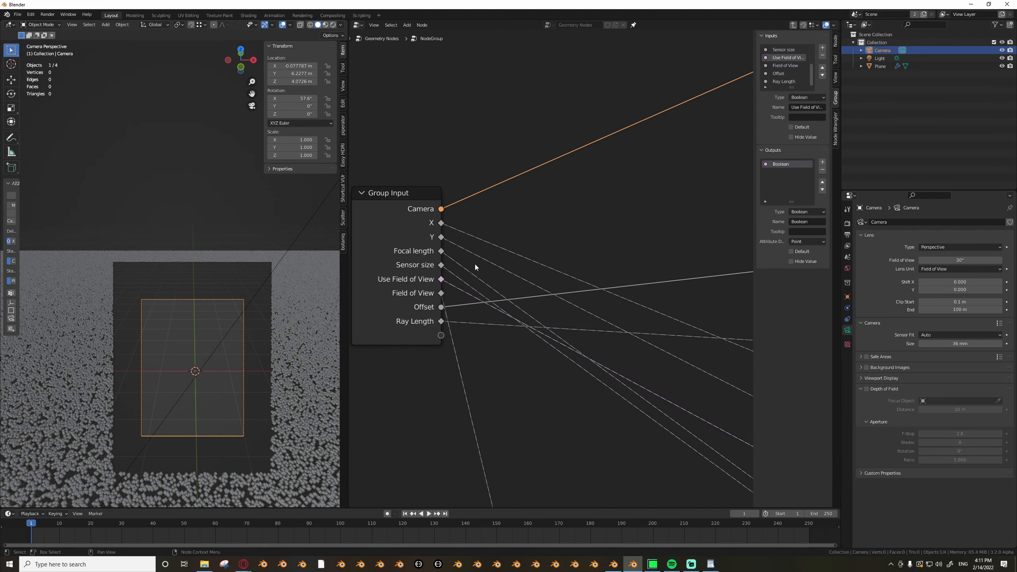
Exit the group and enable Use Field of View on the NodeGroup node.
left_click(418, 266)
key("Tab")
scroll(465, 280, "up", 3)
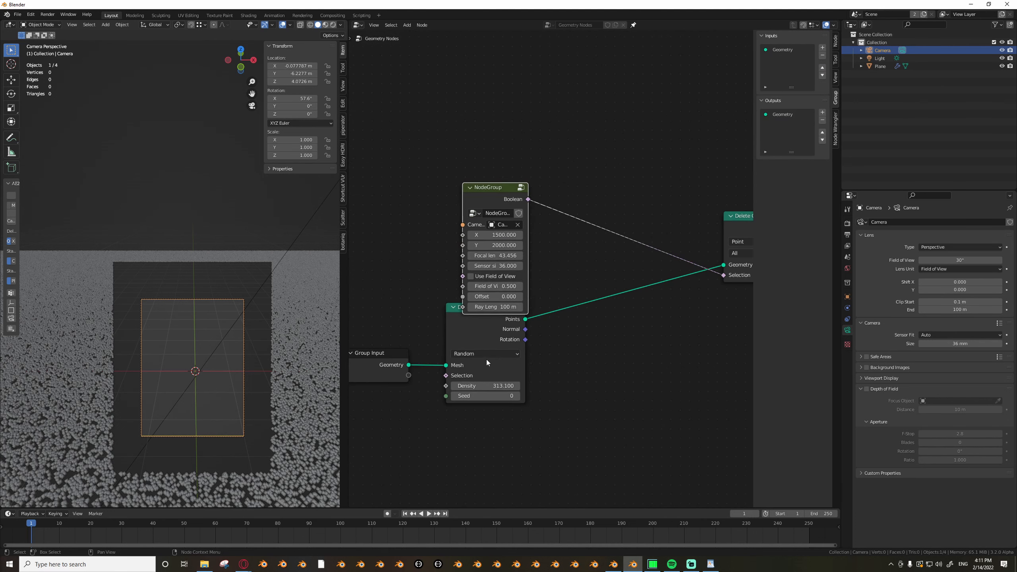
scroll(465, 276, "up", 2)
left_click(466, 277)
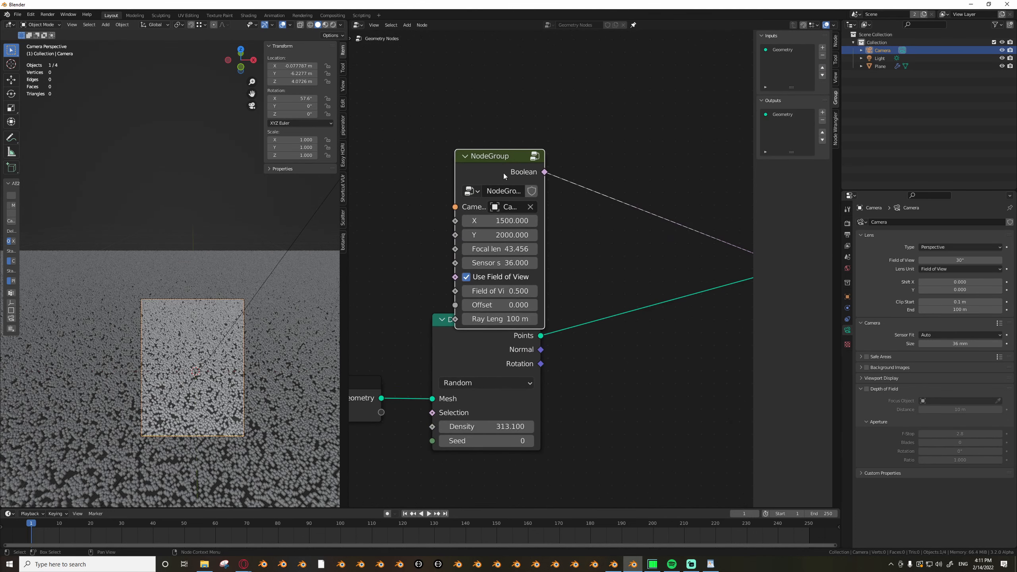
Move the NodeGroup node clear of Distribute Points on Faces and set its Field of View input to 30.
left_click_drag(499, 183, 505, 138)
scroll(531, 191, "up", 2)
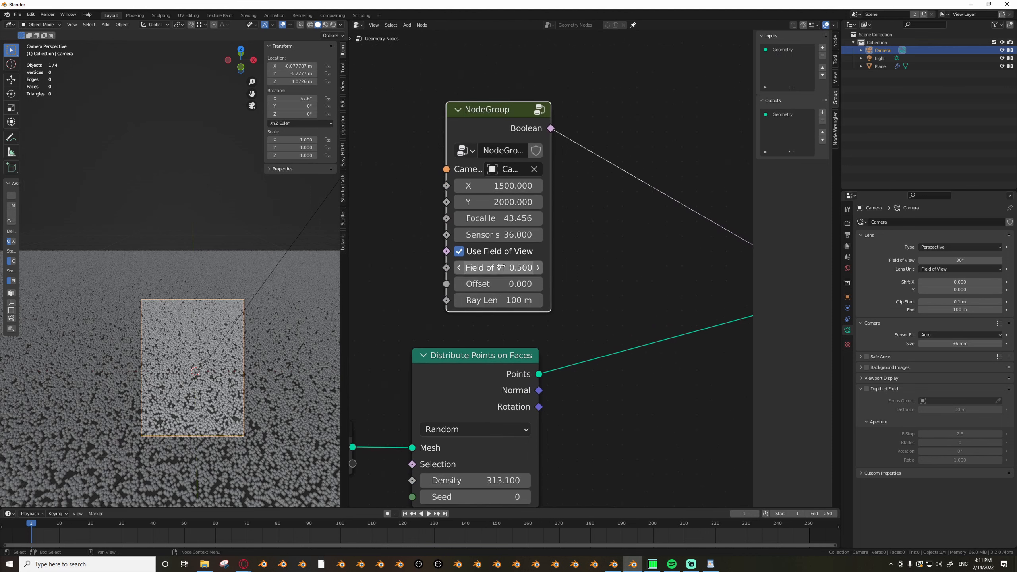
double_click(512, 243)
type("3")
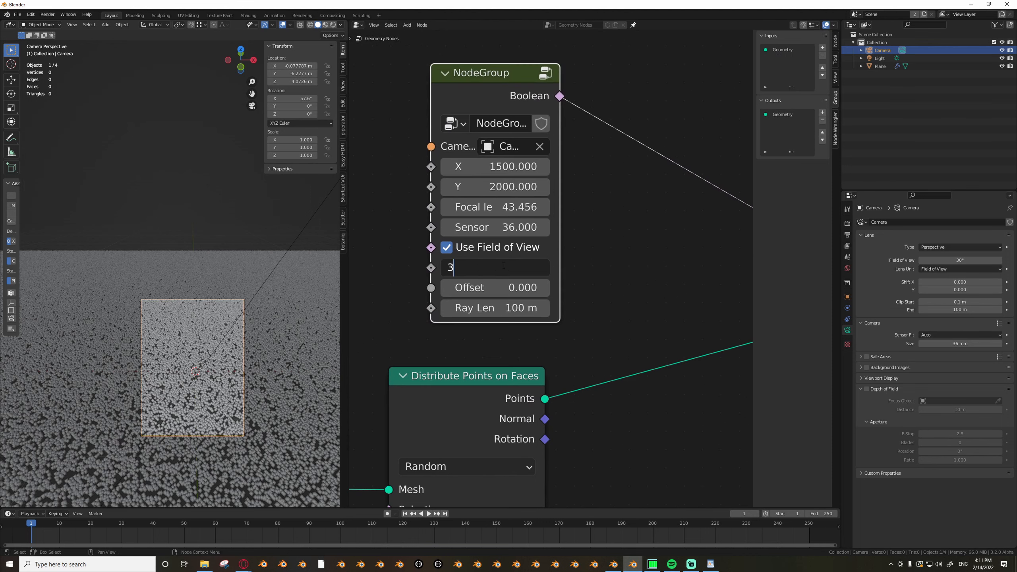
type("0")
key("Return")
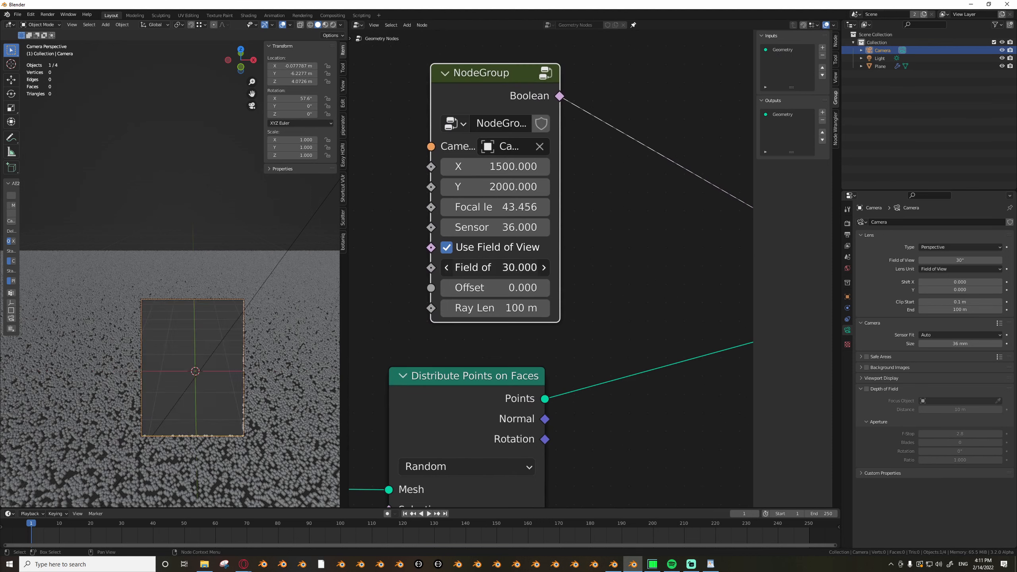
double_click(499, 267)
Switch the camera's lens unit to Millimeters and set its focal length to 50 mm.
left_click(934, 269)
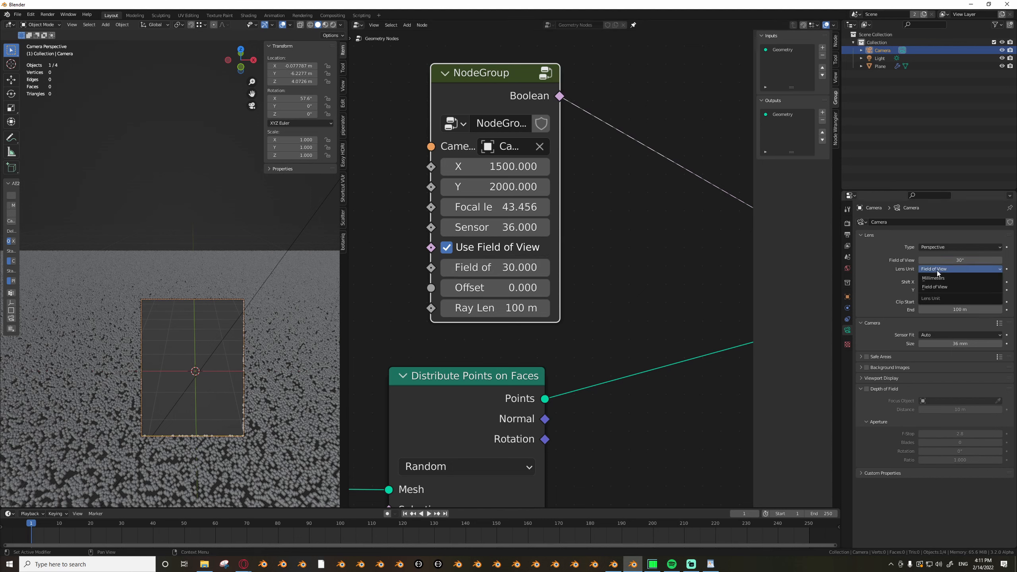
left_click(945, 277)
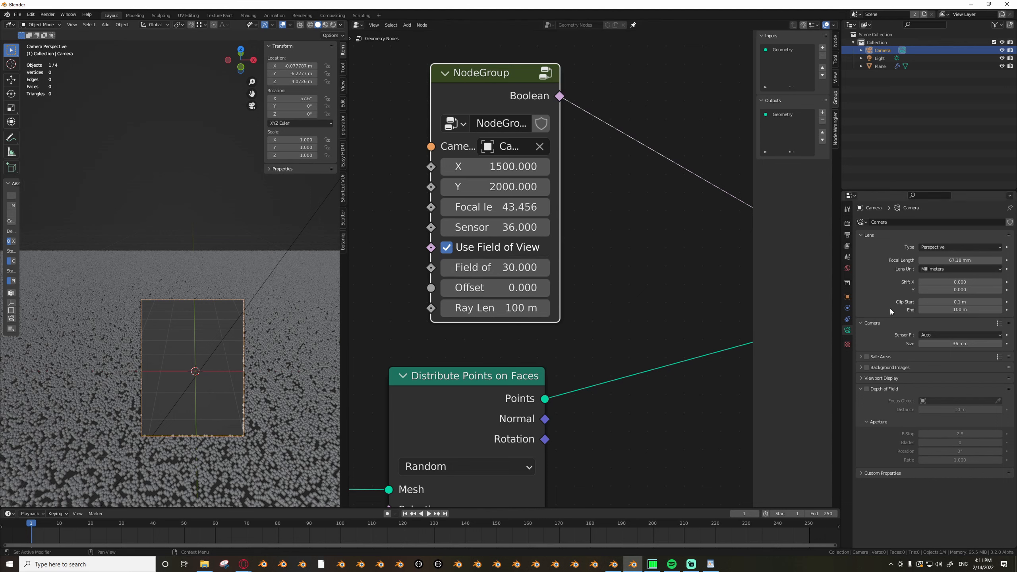
scroll(519, 307, "down", 2)
scroll(518, 308, "up", 1)
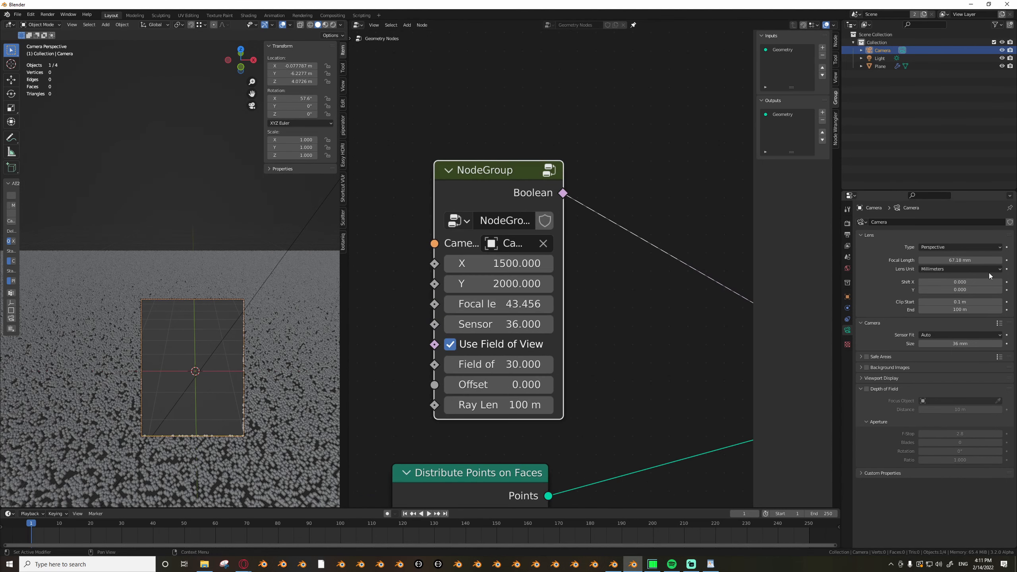
left_click(965, 260)
key("Return")
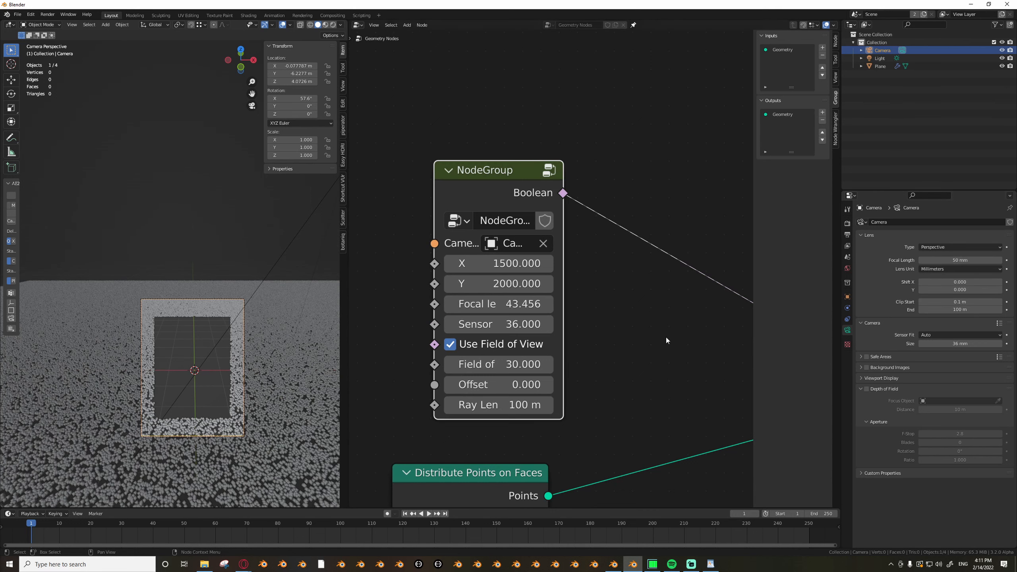
Disable Use Field of View on the NodeGroup node and set its Focal length input to 50.
left_click(450, 345)
left_click(498, 305)
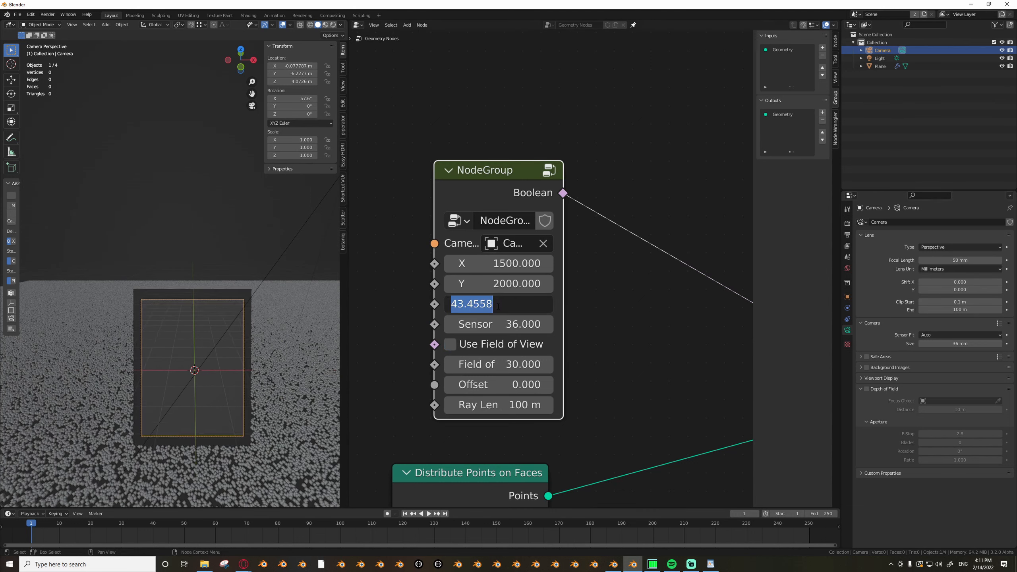
type("50")
key("Return")
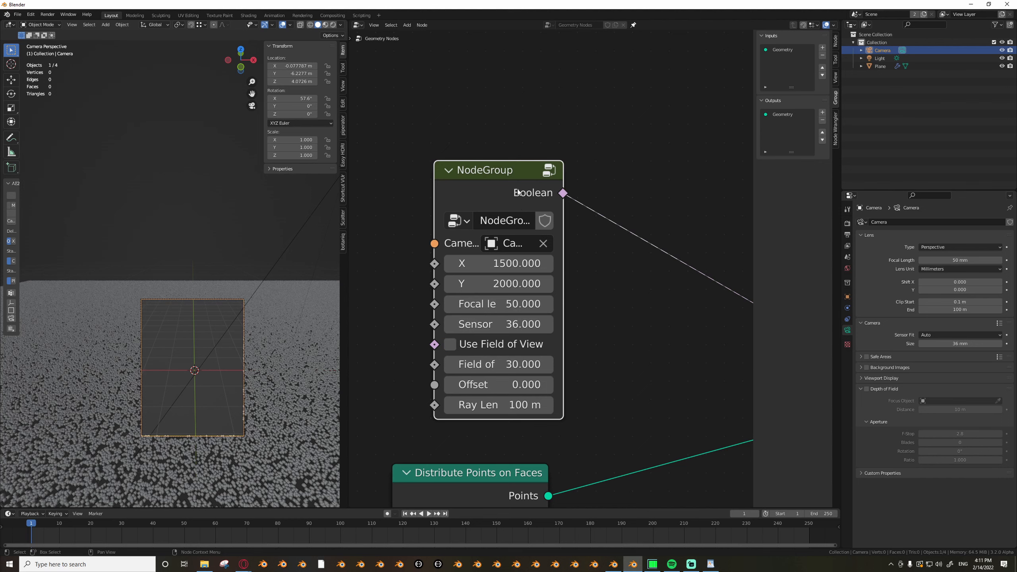
Save the Blender file as "tut camera culling.blend".
scroll(604, 282, "down", 2)
scroll(533, 236, "up", 1)
key("Tab")
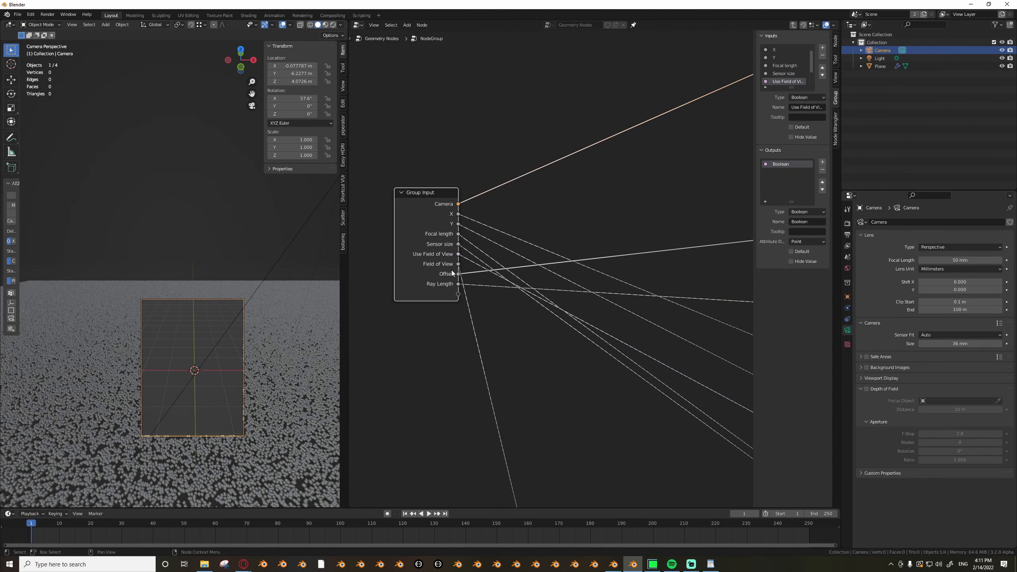
key("Tab")
key("ctrl+s")
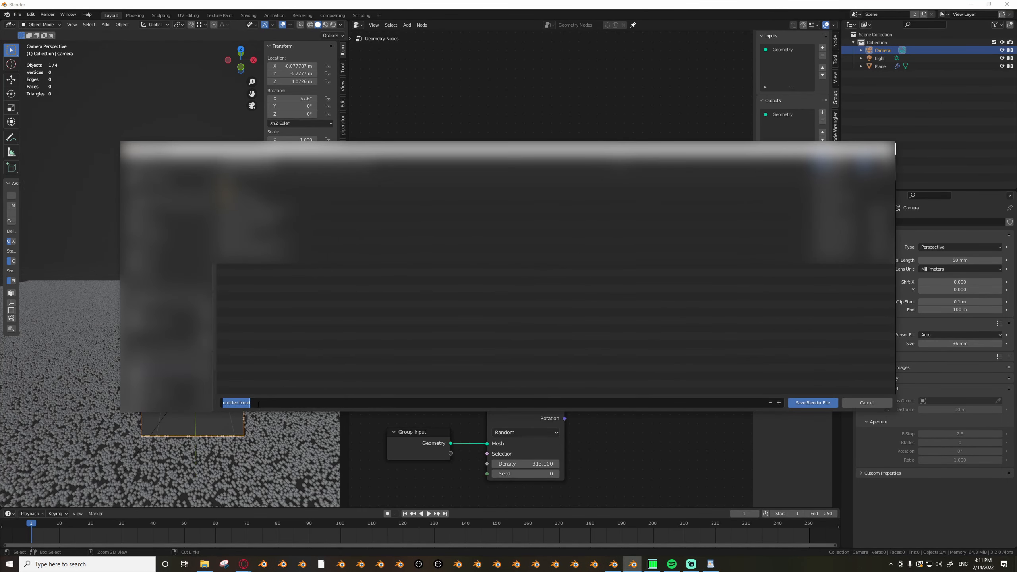
type("tut")
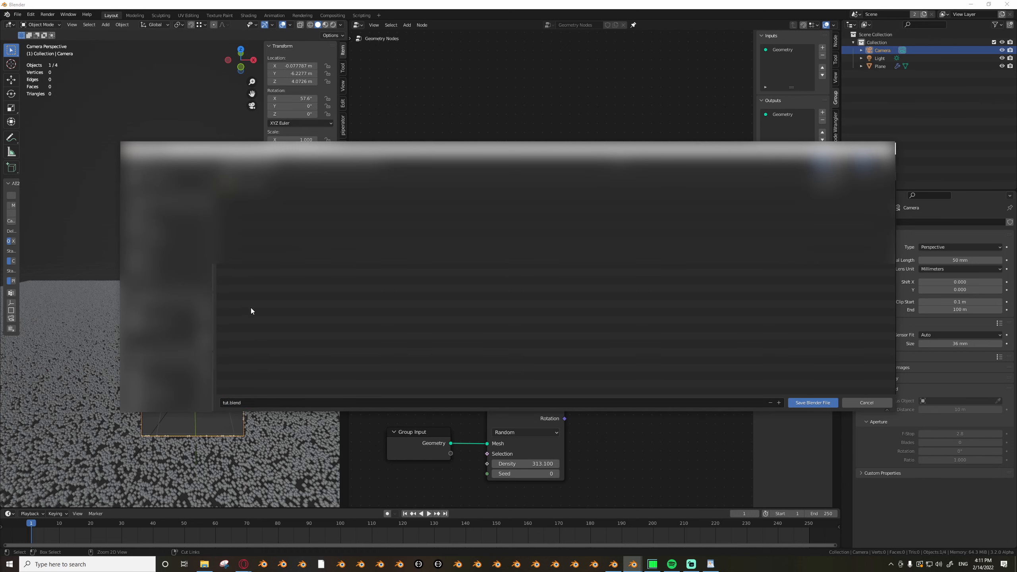
left_click(226, 402)
key("Right")
left_click(813, 402)
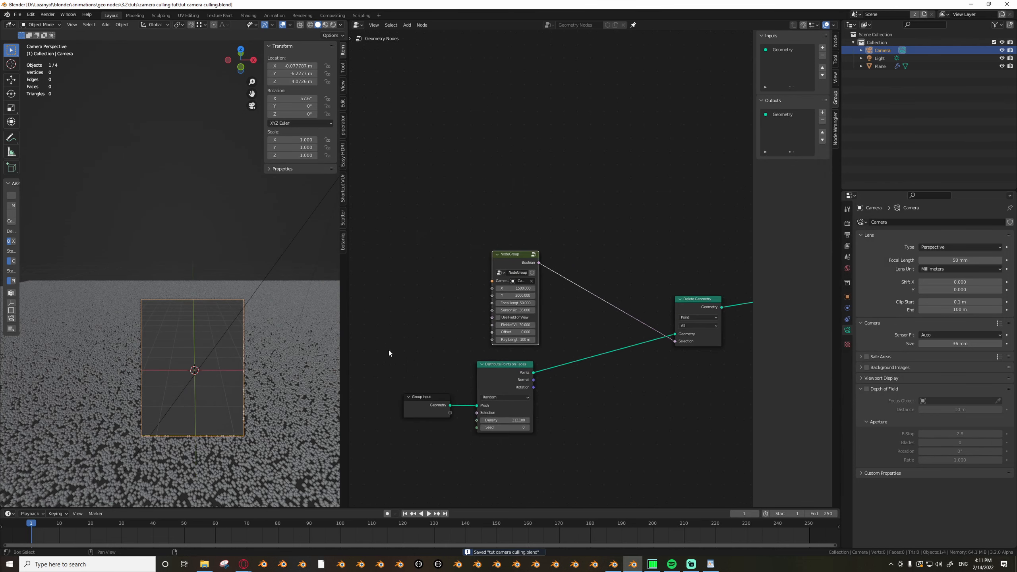
Rearrange the nodes so Group Input and Distribute Points on Faces sit above NodeGroup, and bring all three closer to Delete Geometry.
left_click_drag(389, 350, 520, 443)
key("g")
left_click(531, 249)
left_click_drag(427, 184, 648, 377)
key("g")
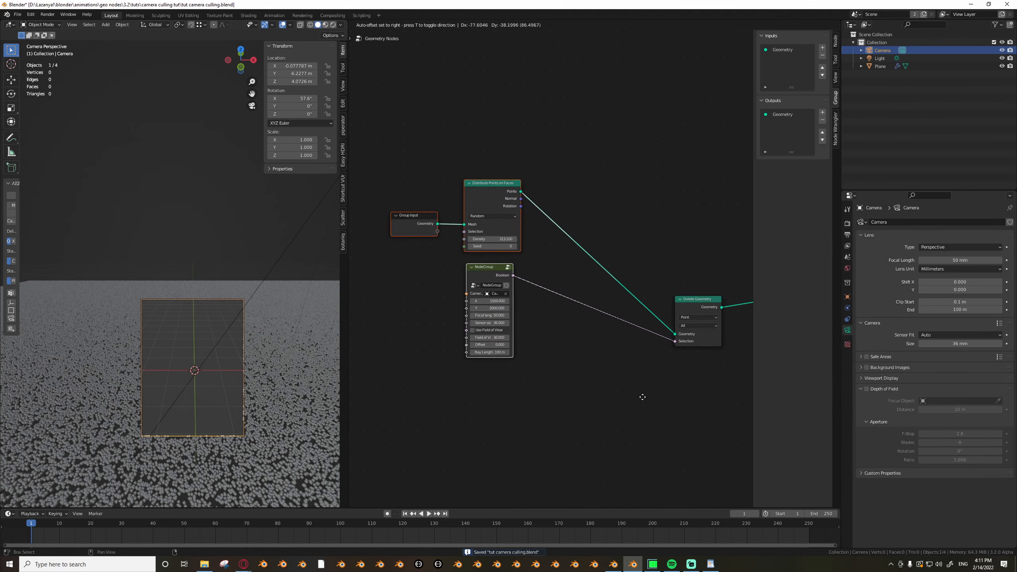
left_click(748, 487)
middle_click_drag(688, 375, 470, 374)
scroll(472, 371, "down", 3)
left_click_drag(568, 293, 538, 329)
key("ctrl+z")
key("ctrl+shift+z")
key("ctrl+shift+z")
key("ctrl+z")
key("ctrl+x")
Open the NodeGroup to examine its internal node network and return to the main node tree.
middle_click_drag(501, 335, 616, 319)
scroll(533, 352, "up", 6)
left_click(519, 347)
key("Tab")
scroll(523, 329, "down", 7)
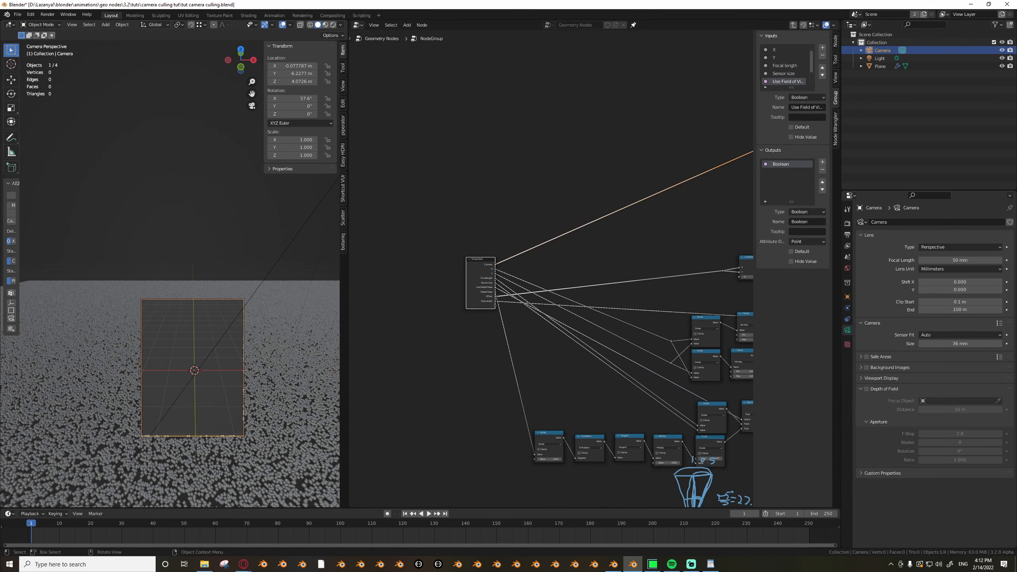
key("alt+Tab")
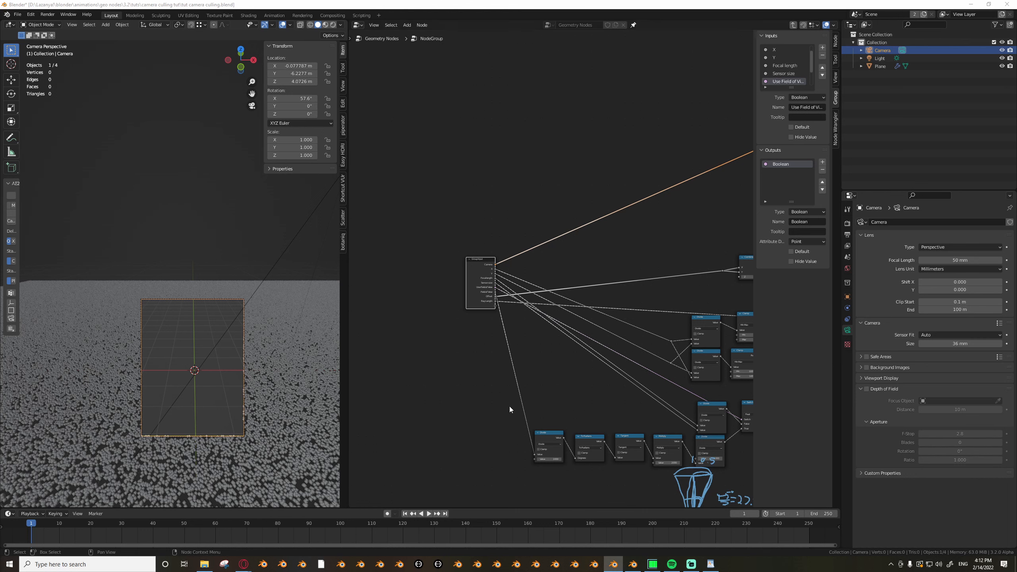
scroll(498, 326, "up", 2)
key("Tab")
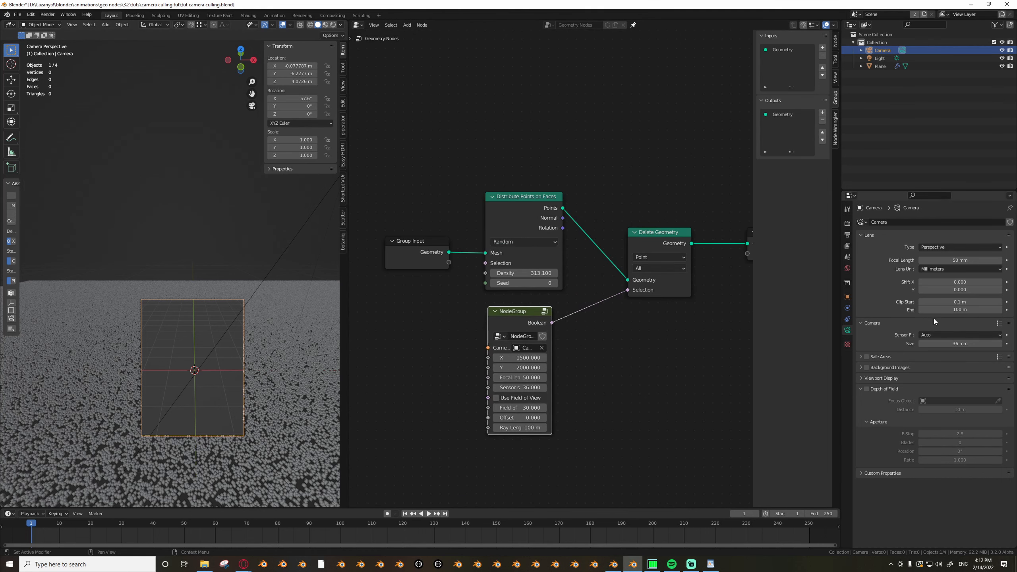
Try shifting the camera lens with Shift X and cancel the changes, viewing the camera from outside.
mouse_move(945, 280)
left_mouse_down()
mouse_move(989, 280)
mouse_move(950, 290)
mouse_move(989, 290)
mouse_move(948, 285)
left_mouse_up()
right_click(989, 280)
right_click(955, 291)
right_click(948, 285)
mouse_move(201, 260)
middle_mouse_down()
mouse_move(200, 289)
mouse_move(202, 250)
middle_mouse_up()
scroll(201, 289, "down", 4)
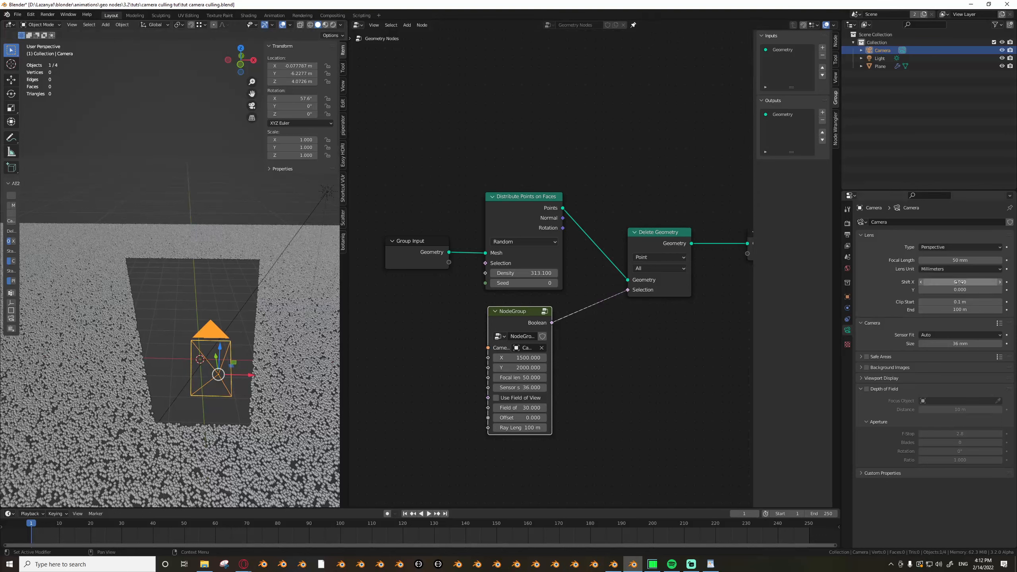
left_click_drag(951, 282, 927, 282)
right_click(891, 290)
right_click(927, 282)
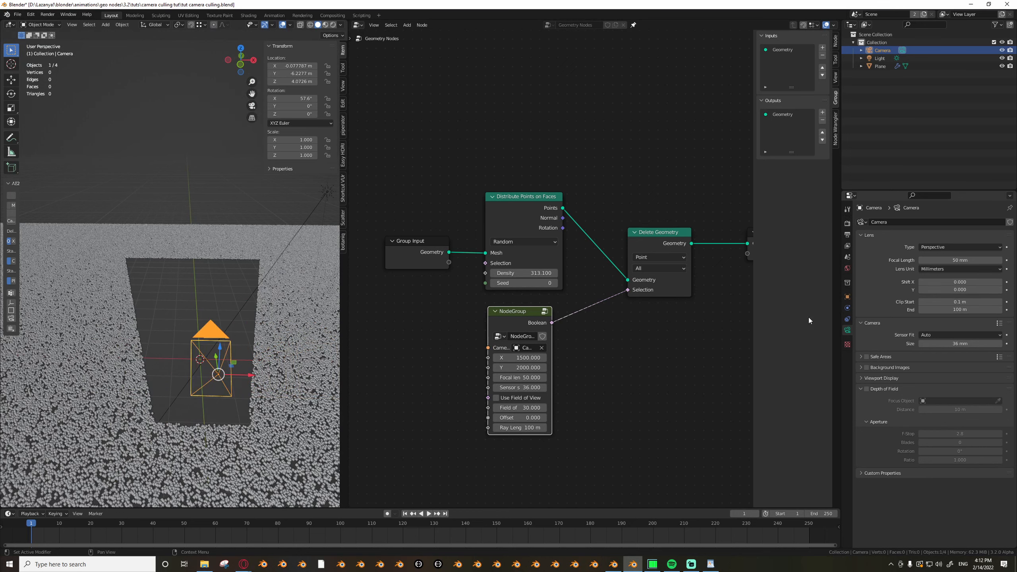
Try the camera's Shift X again and shift the lens sideways to a value of 1.210.
middle_click_drag(223, 373, 206, 361, "shift")
scroll(206, 361, "up", 1)
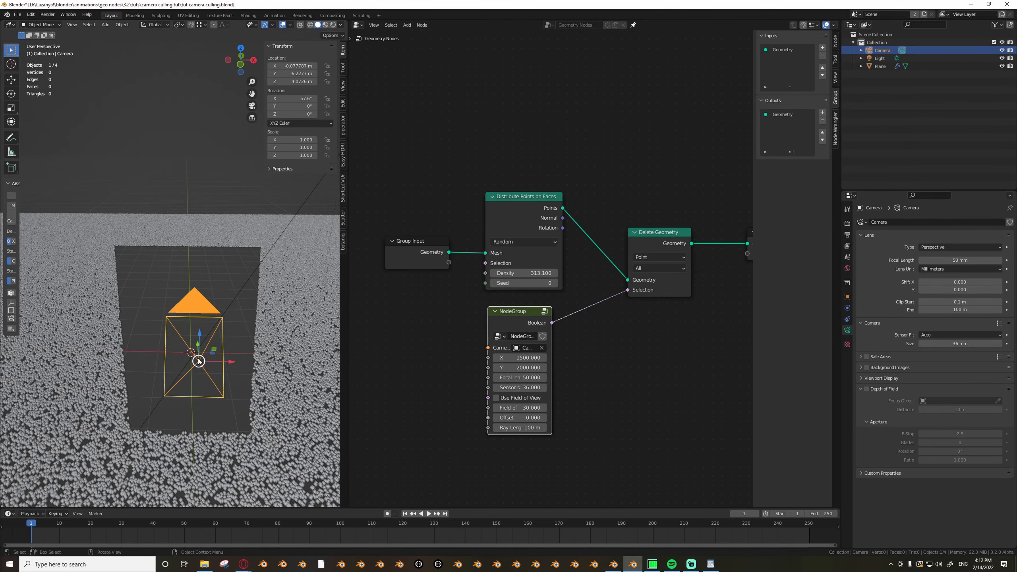
left_click_drag(953, 282, 910, 282)
right_click(909, 282)
middle_click_drag(236, 325, 231, 324)
left_click_drag(955, 282, 1004, 282)
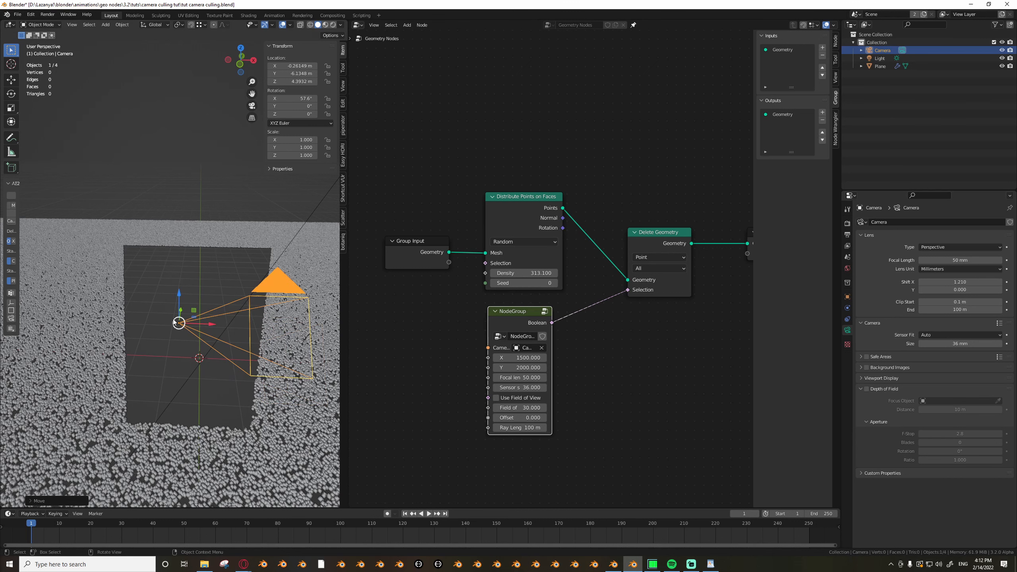
Clear the annotation strokes in the 3D viewport and reselect the camera.
key("alt+a")
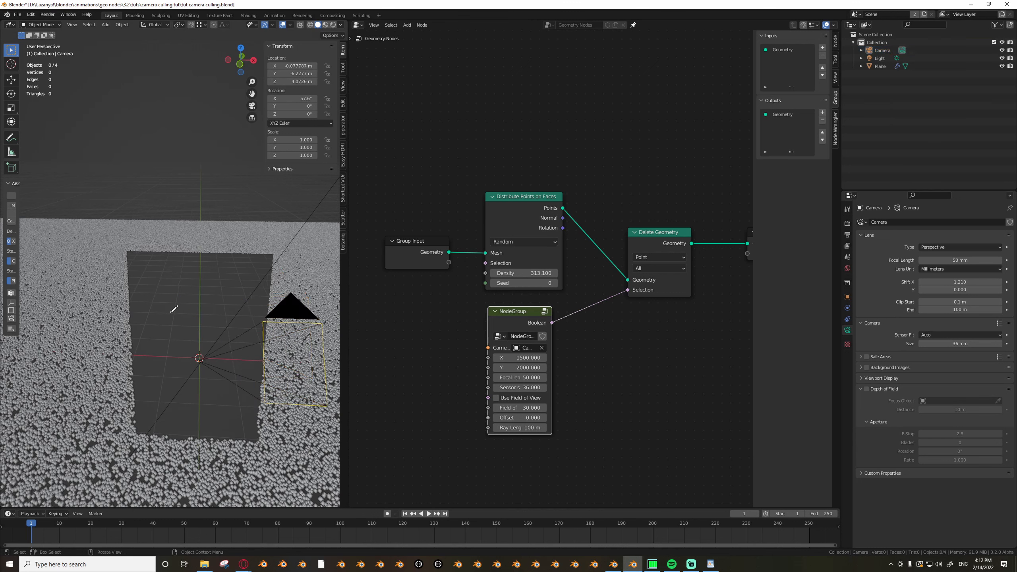
left_click_drag(255, 322, 146, 356, "ctrl")
middle_click_drag(252, 363, 247, 333)
left_click(268, 325)
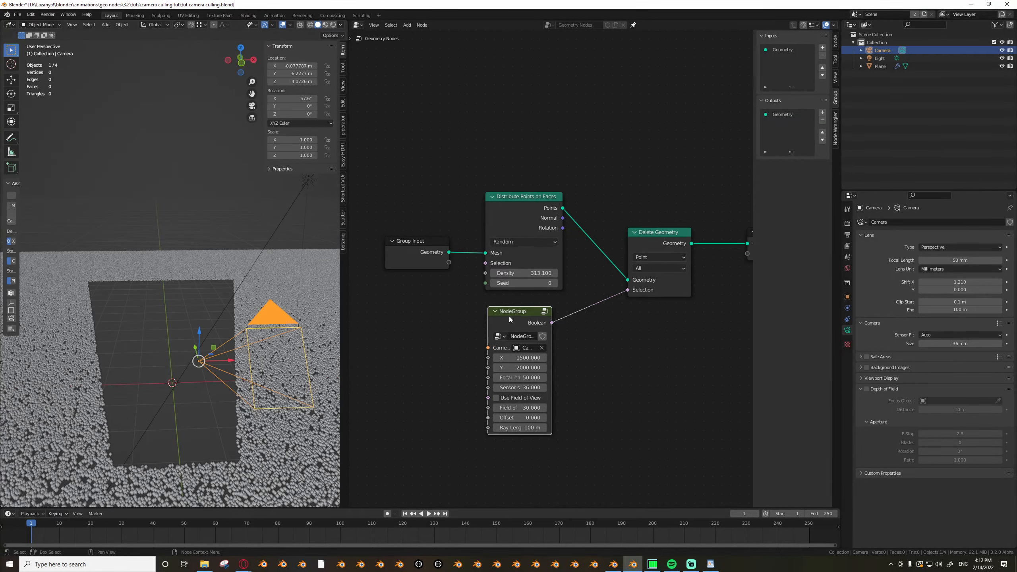
Enter the NodeGroup and examine the Object Info node and the chains of Transform nodes that position the camera frustum.
key("Tab")
scroll(556, 311, "down", 7)
scroll(503, 312, "down", 7)
middle_click_drag(585, 302, 498, 323)
scroll(444, 263, "up", 3)
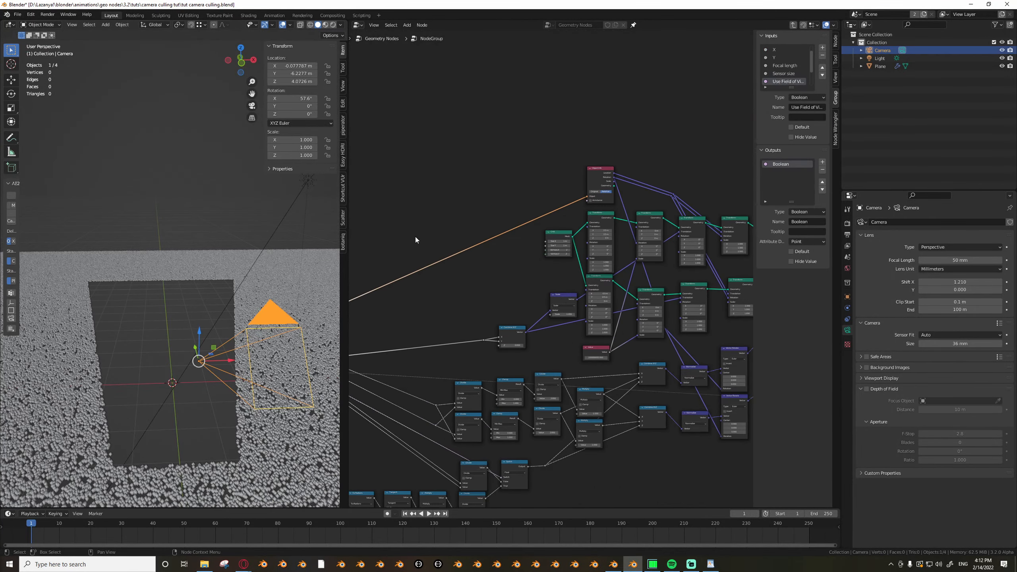
scroll(521, 315, "up", 7)
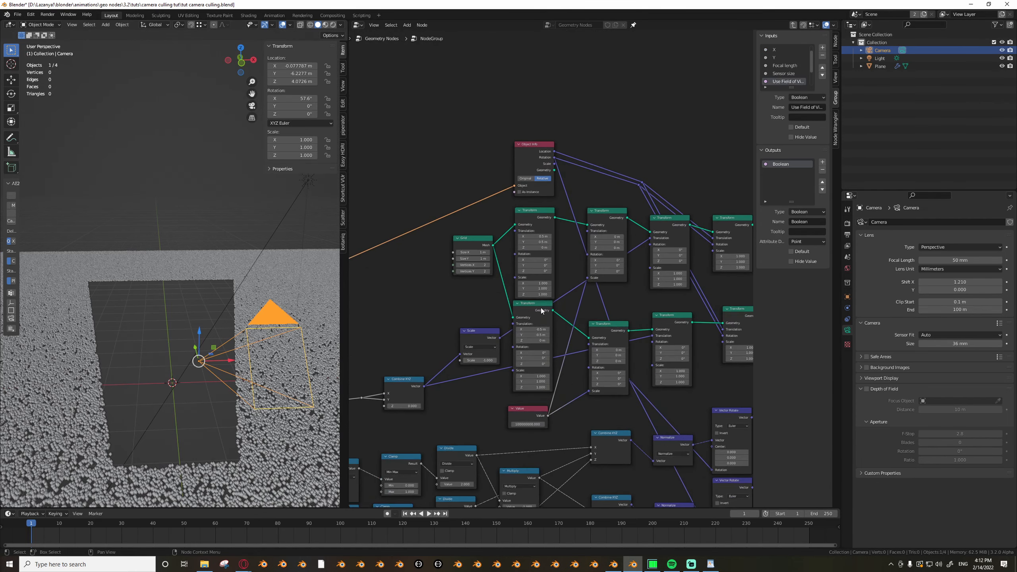
middle_click_drag(541, 308, 478, 327)
scroll(576, 307, "down", 4)
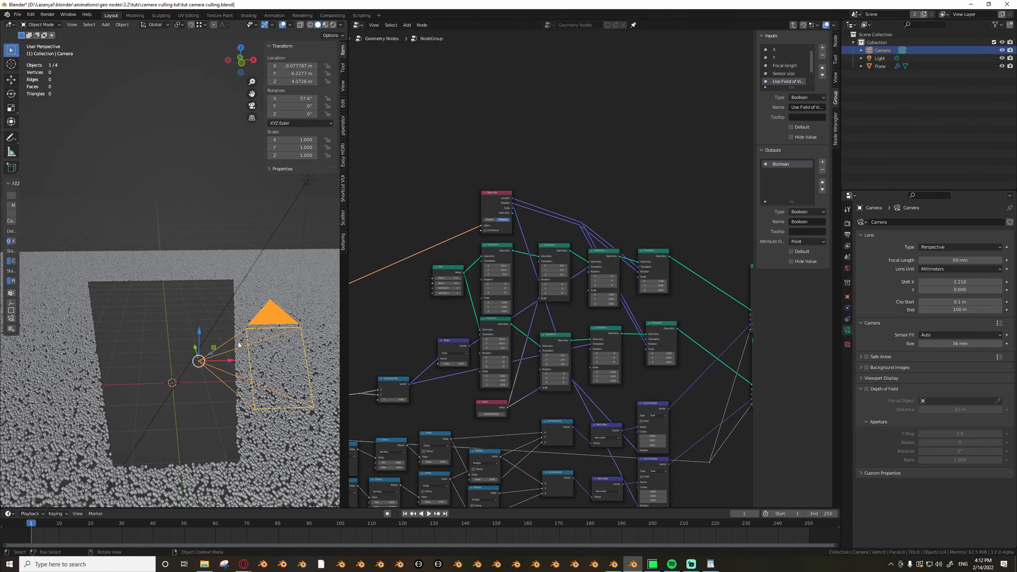
Examine the shifted camera frame against the culled area from several angles in the 3D viewport.
middle_click_drag(240, 346, 274, 300)
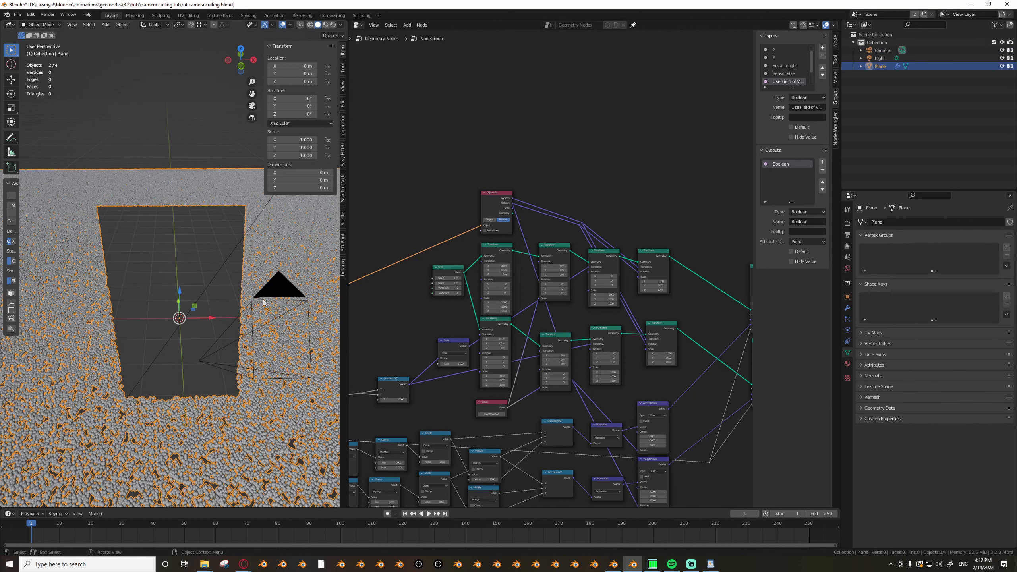
left_click(220, 306)
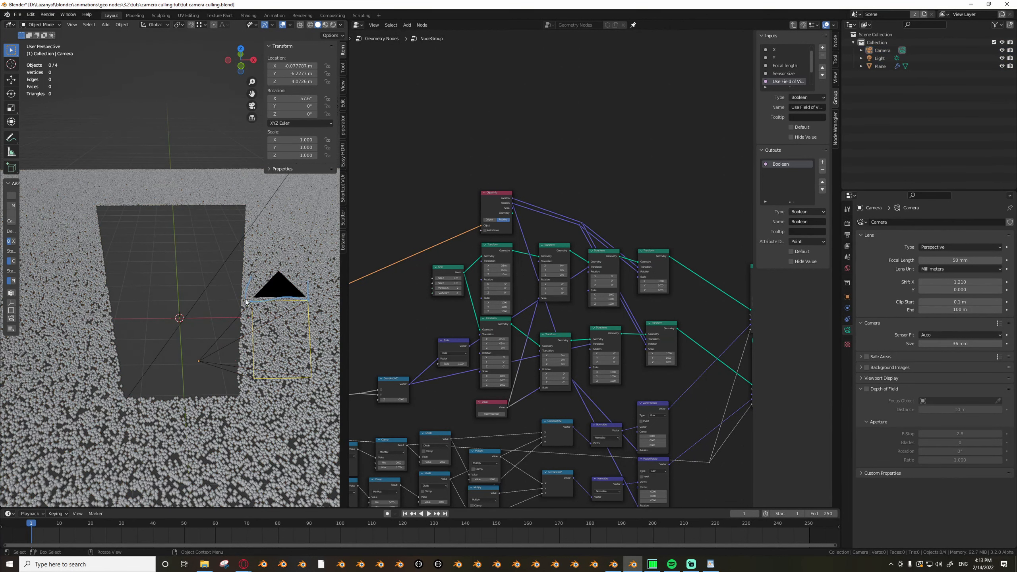
middle_click_drag(288, 284, 252, 315)
left_click_drag(214, 306, 258, 313)
middle_click_drag(271, 313, 255, 335)
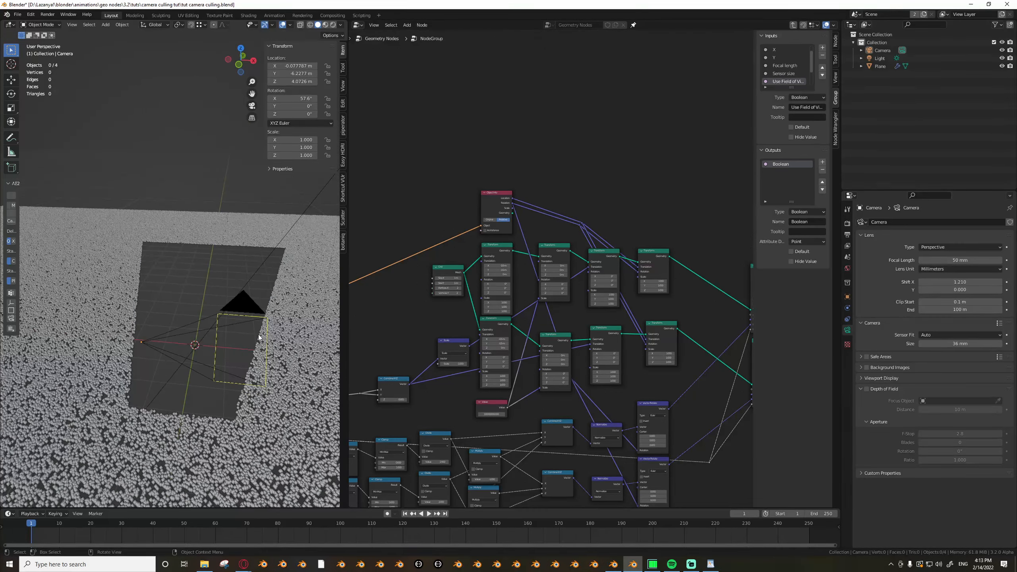
Reset the camera's Shift X to 0.
double_click(983, 281)
type("0")
key("Return")
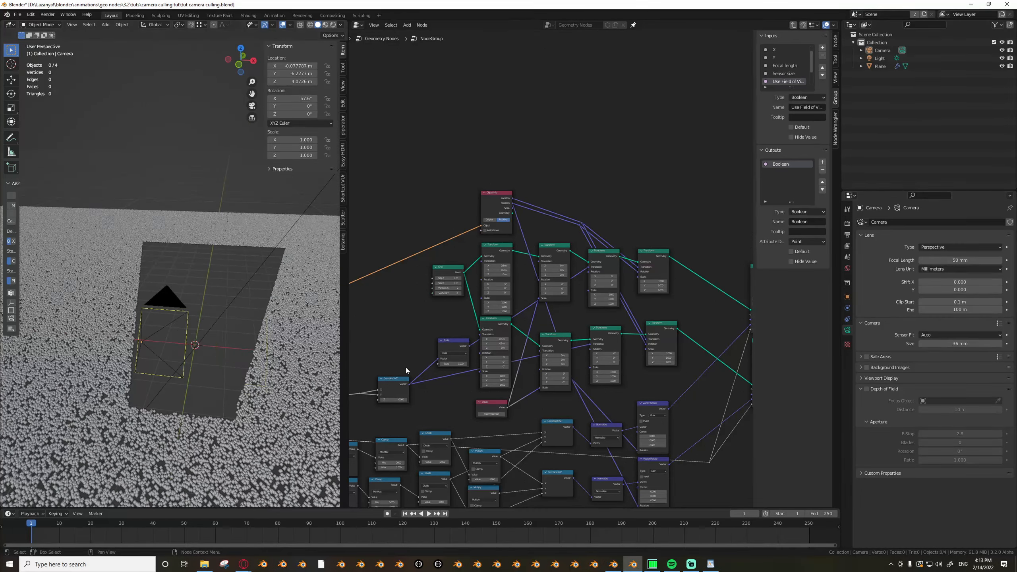
Set the camera's Shift X to 1 while viewing the camera frame from behind.
scroll(182, 361, "down", 2)
mouse_move(182, 361)
middle_mouse_down()
mouse_move(191, 361)
mouse_move(171, 343)
middle_mouse_up()
scroll(191, 361, "up", 2)
middle_click_drag(191, 301, 192, 299)
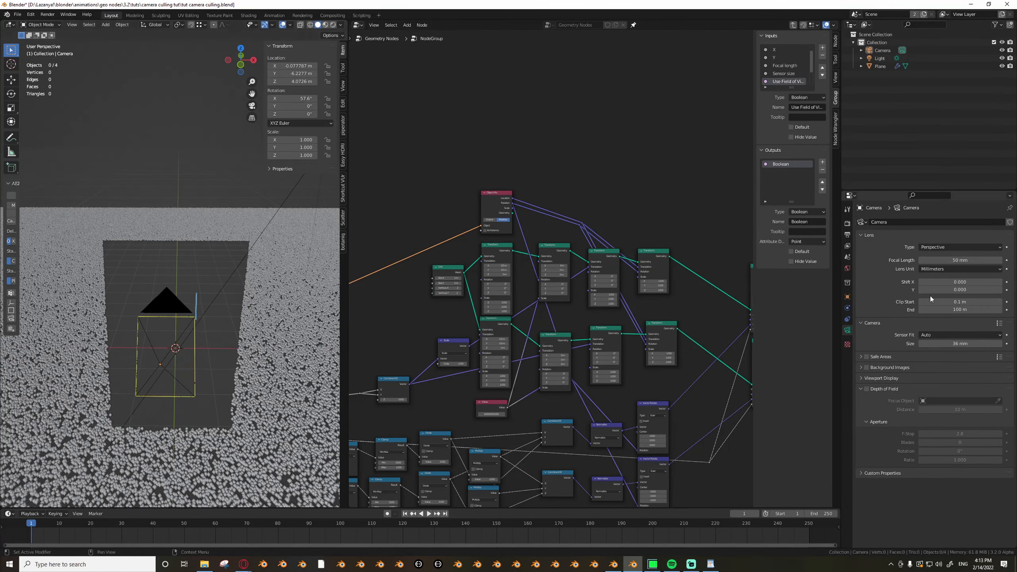
double_click(951, 284)
type("1")
key("Return")
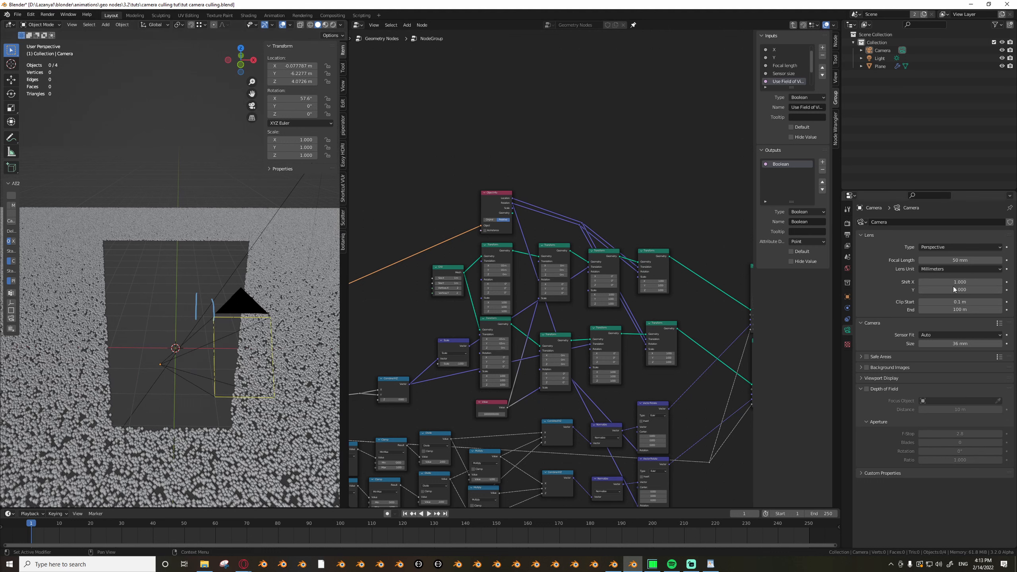
Set the render output resolution to 1000 × 1000 px.
left_click(846, 235)
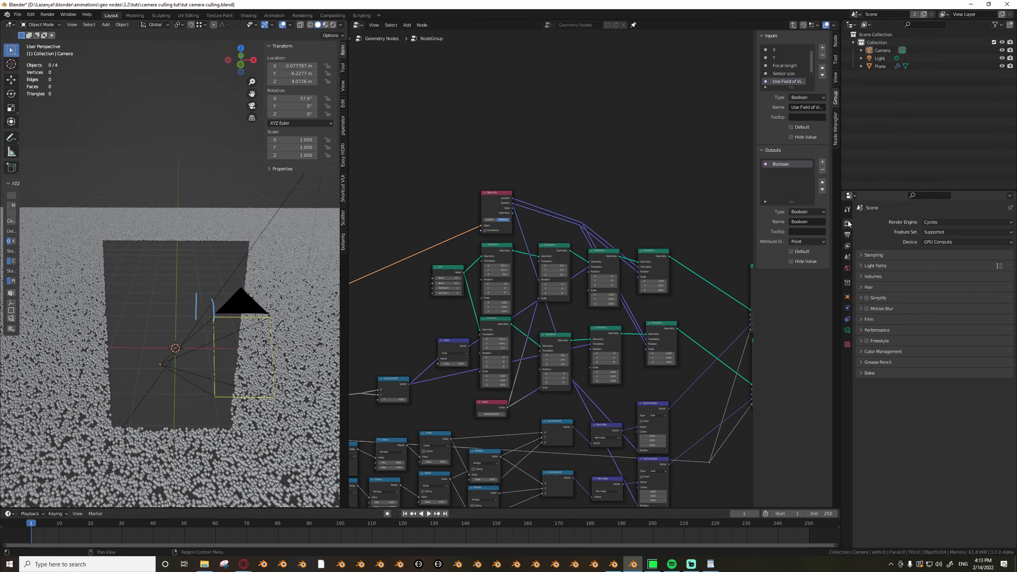
double_click(959, 233)
type("1000")
key("Return")
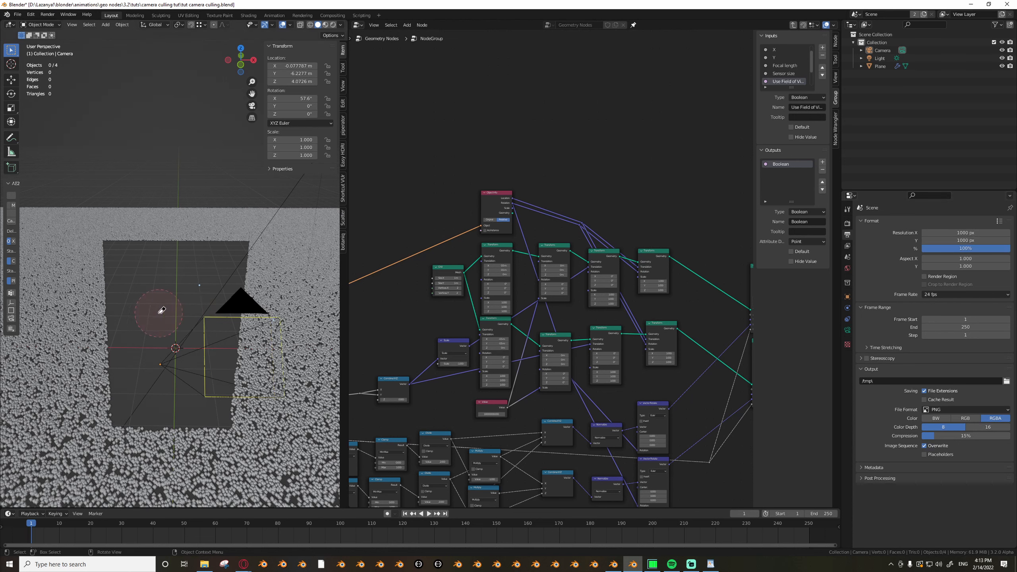
Set the render output resolution to 1920 × 1080 px.
double_click(974, 232)
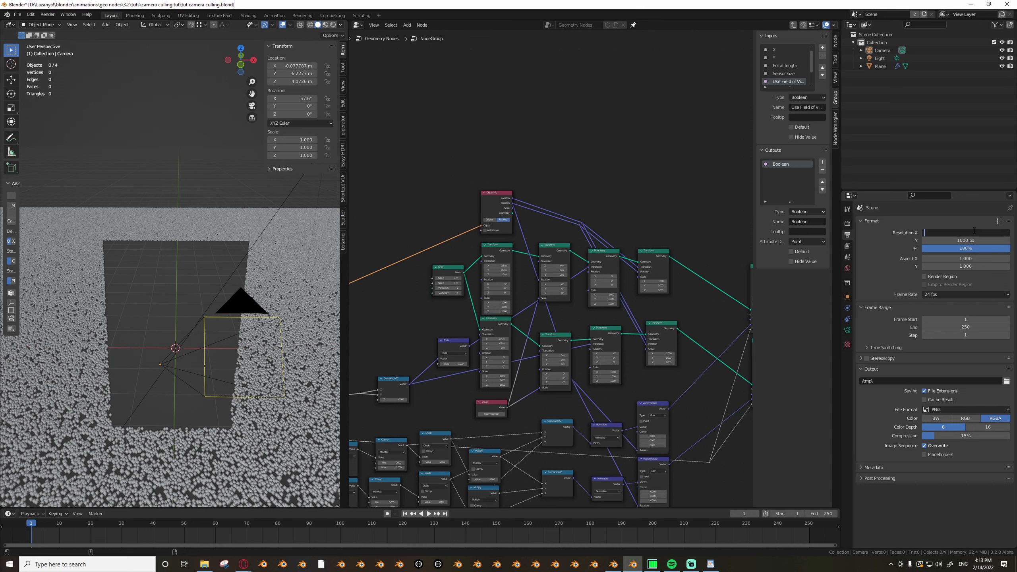
key("Return")
double_click(975, 240)
type("1080")
key("Return")
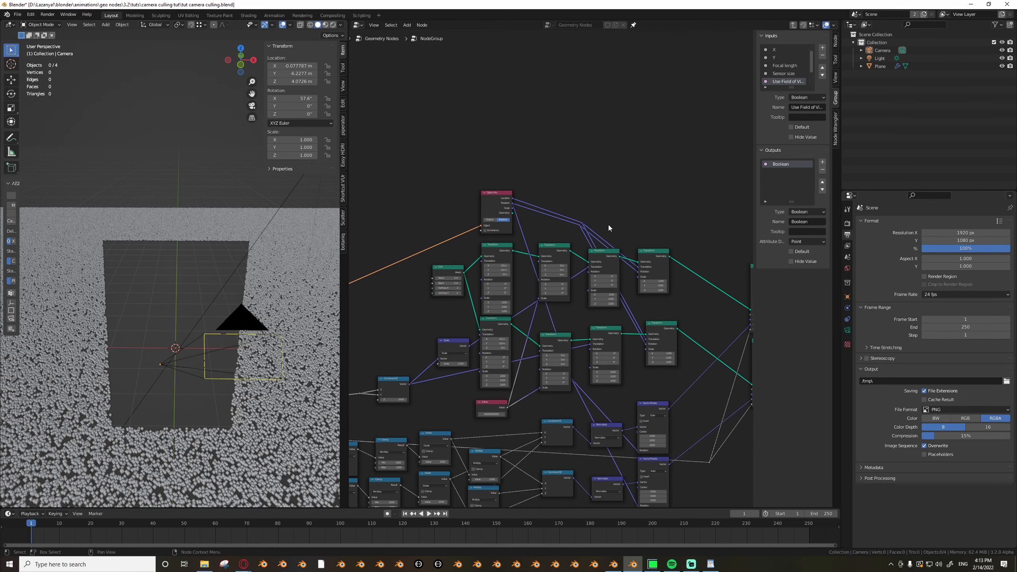
Leave the node group and set its X input to 1920 and its Y input to 1080.
key("Tab")
scroll(558, 300, "up", 4)
double_click(552, 304)
type("1920")
key("Return")
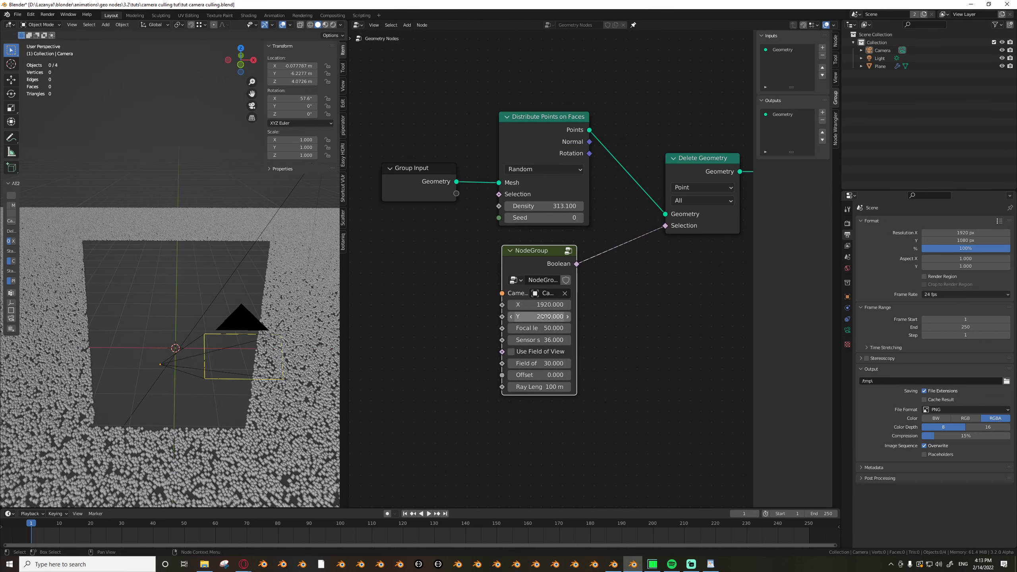
double_click(550, 316)
type("1080")
key("Return")
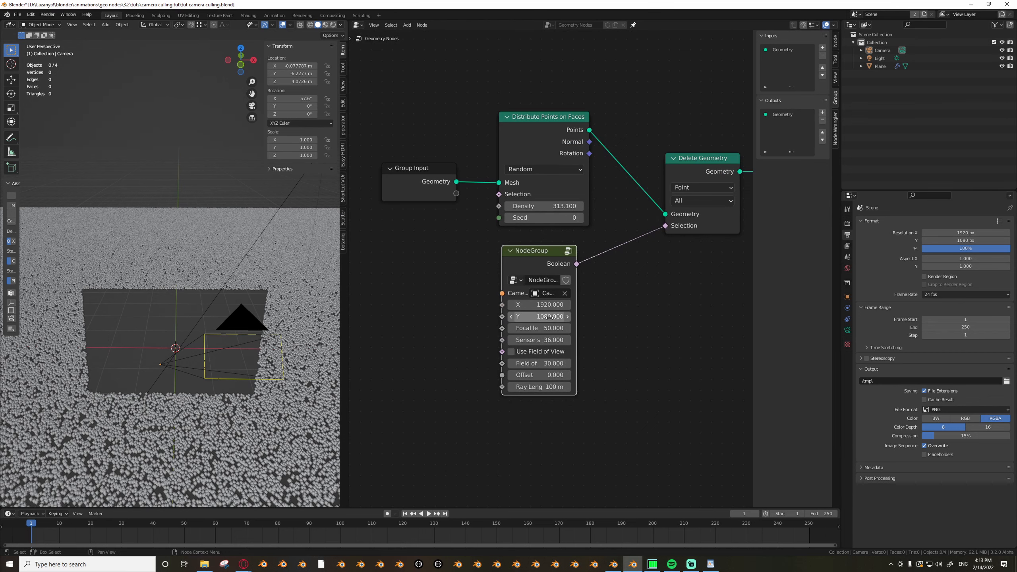
Inside the node group, shift the Combine XYZ, Normalize and Vector Rotate nodes away from the Multiply nodes to make room.
left_click(568, 250)
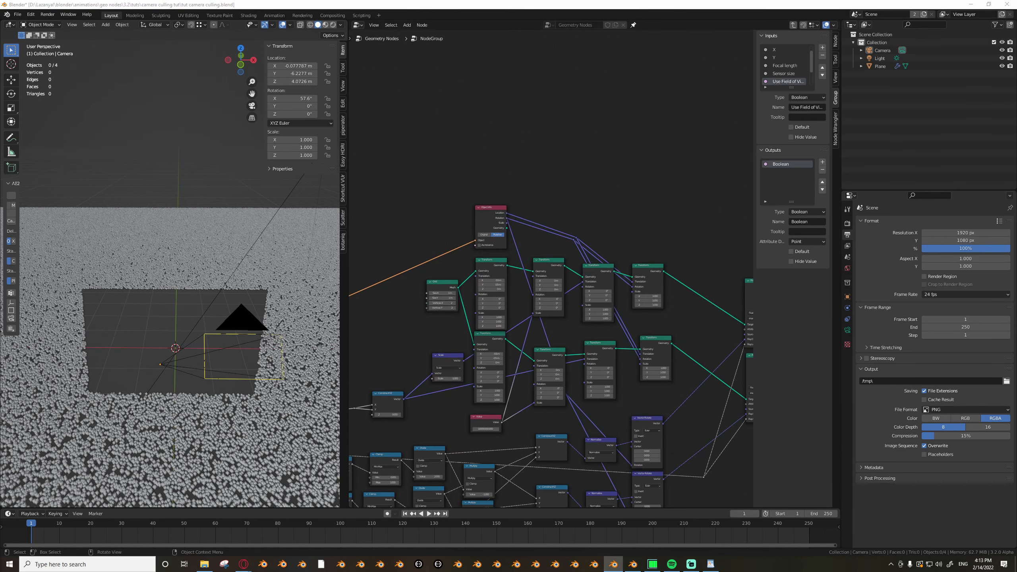
scroll(521, 346, "down", 7)
scroll(498, 445, "up", 3)
middle_click_drag(496, 450, 536, 386)
scroll(536, 386, "up", 9)
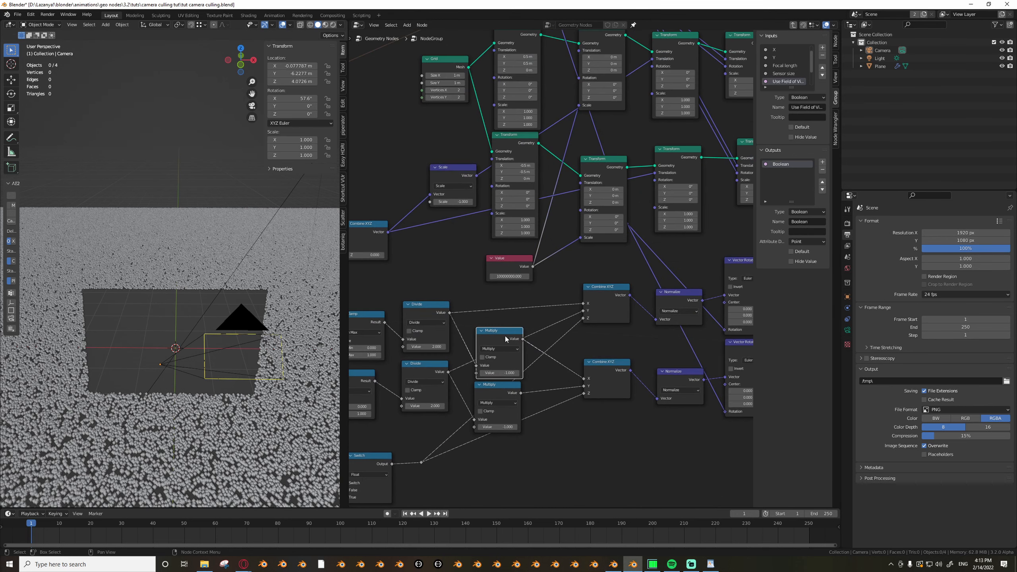
scroll(506, 336, "down", 2)
scroll(500, 357, "down", 5)
middle_click_drag(555, 354, 505, 365)
scroll(490, 337, "up", 4)
left_click_drag(486, 324, 568, 403)
key("g")
left_click(586, 420)
scroll(586, 420, "up", 1)
middle_click_drag(461, 430, 523, 414)
Insert a Subtract math node on the lower Multiply's link into the second Combine XYZ and set its subtracted value to 0.
key("Tab")
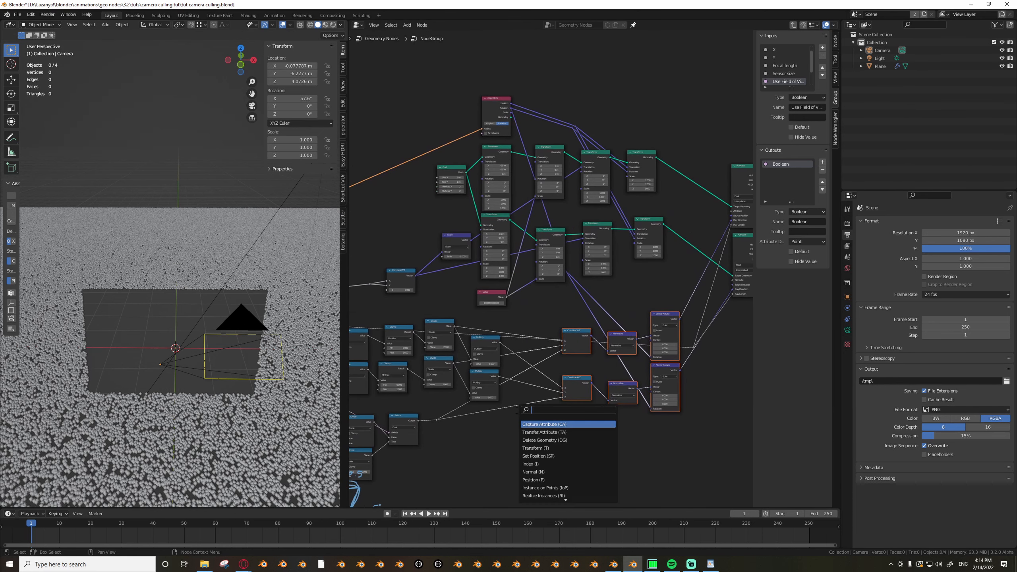
type("sub")
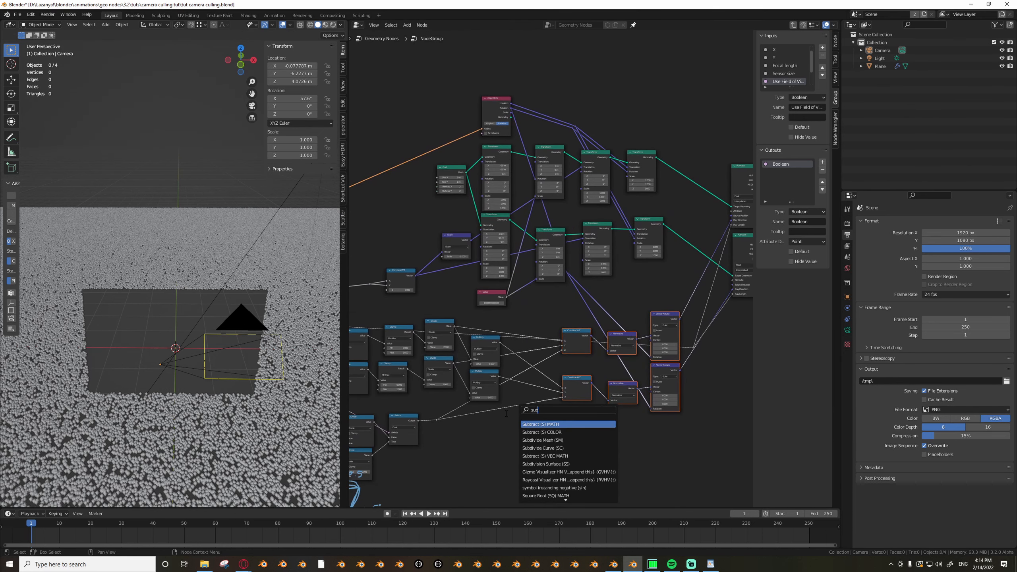
key("Return")
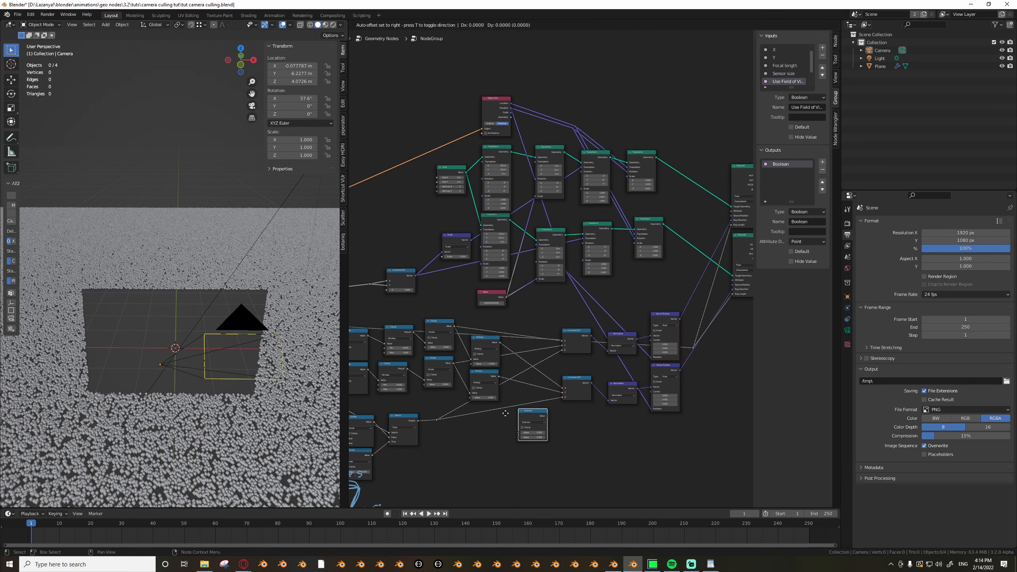
scroll(570, 398, "up", 3)
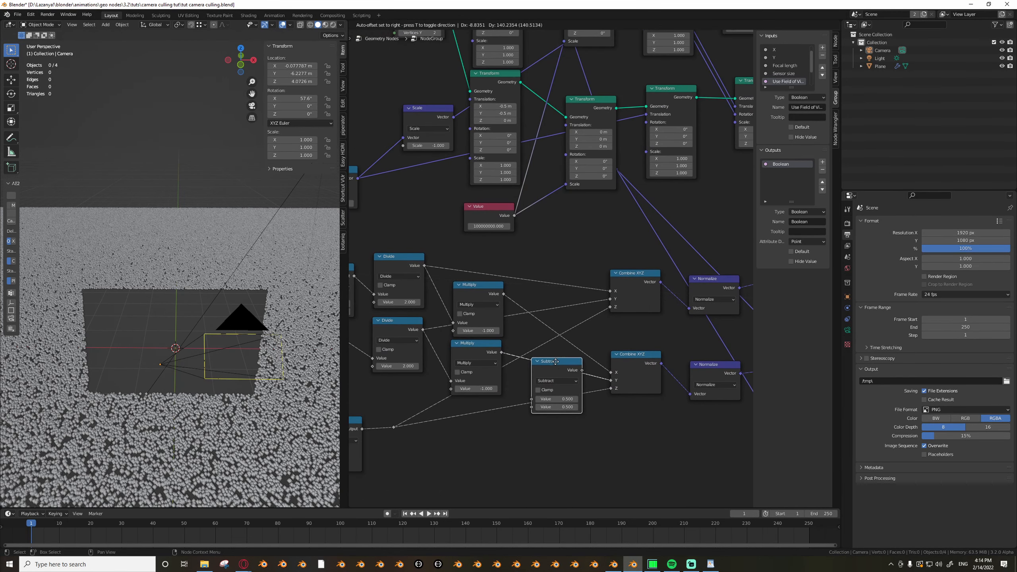
left_click(561, 358)
key("BackSpace")
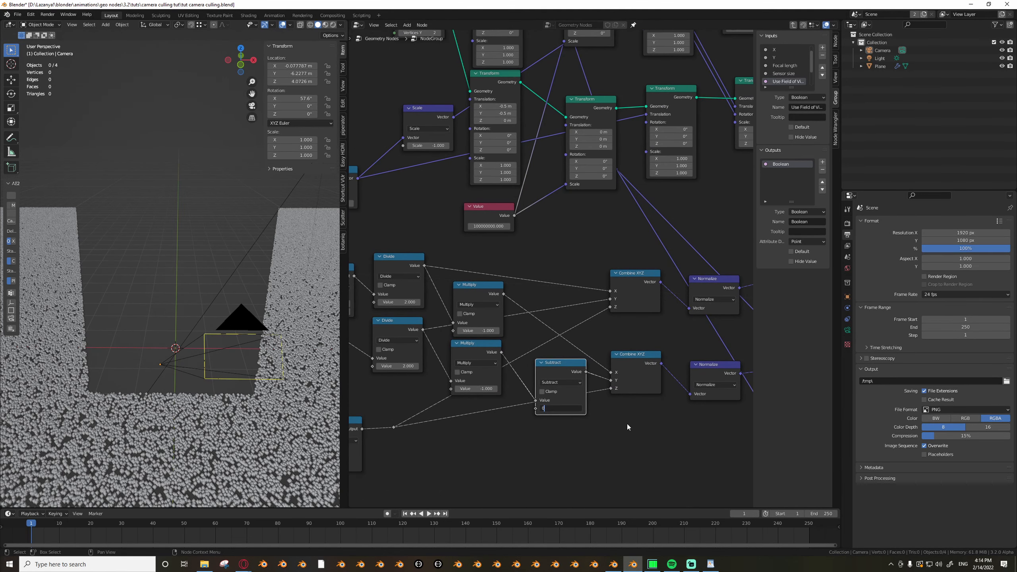
Duplicate the Subtract node onto the remaining X and Y links feeding both Combine XYZ nodes and space the four Subtract nodes out.
key("shift+d")
left_click(563, 288)
left_click_drag(565, 363, 567, 421)
left_click_drag(567, 278, 570, 243)
left_click_drag(562, 308, 564, 300)
key("shift+d")
left_click(574, 358)
left_click_drag(573, 358, 551, 362)
scroll(562, 357, "down", 1)
middle_click_drag(563, 358, 606, 332)
Add a Value node below the Multiply nodes and connect it to the Subtract nodes that handle the Y components.
key("Tab")
type("v")
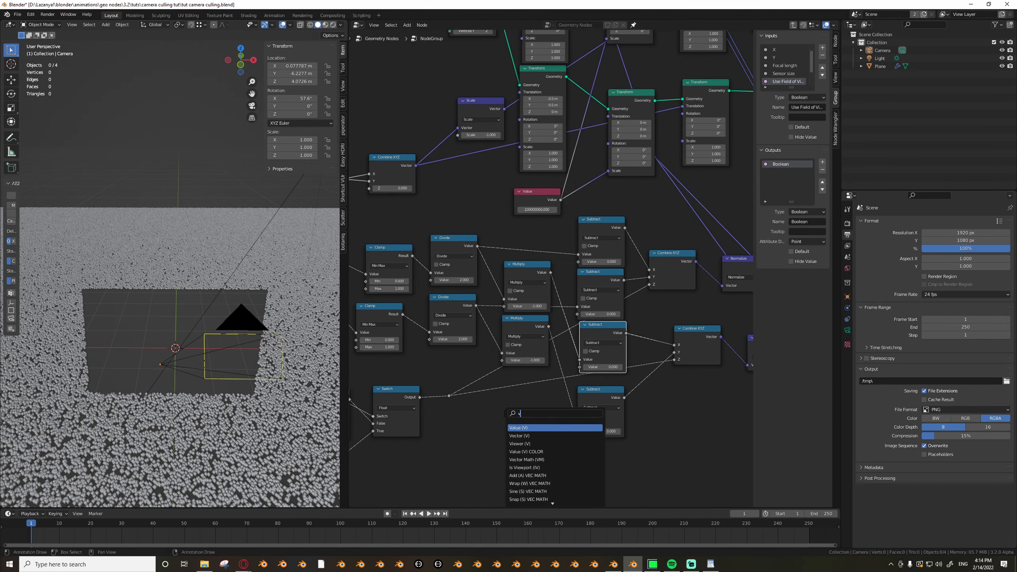
key("Return")
left_click(519, 444)
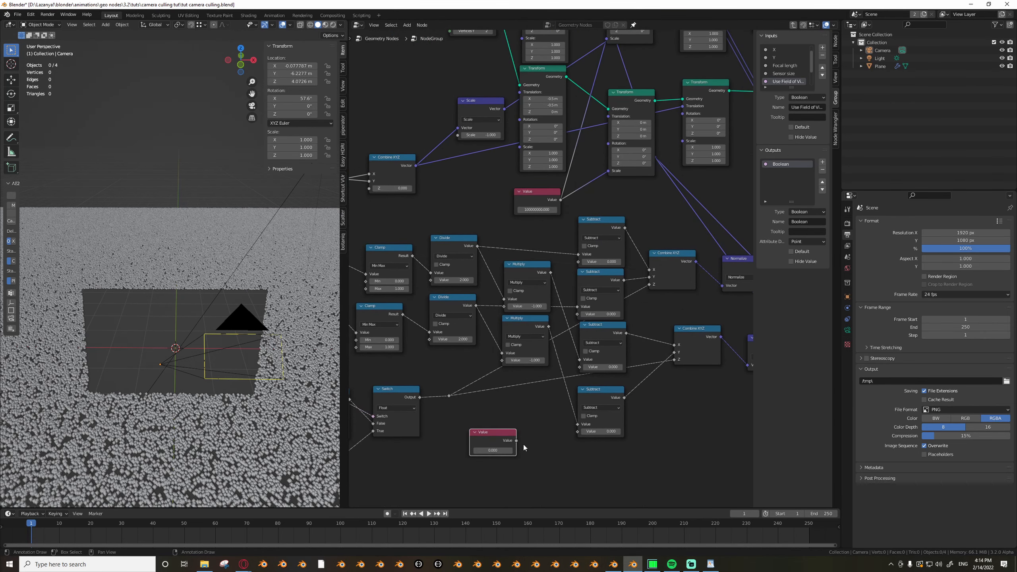
left_click_drag(516, 440, 577, 314)
key("g")
left_click(505, 471)
Duplicate the Value node and connect the copy to the Subtract nodes that handle the X components.
key("shift+d")
left_click(507, 442)
left_click_drag(515, 434, 578, 262)
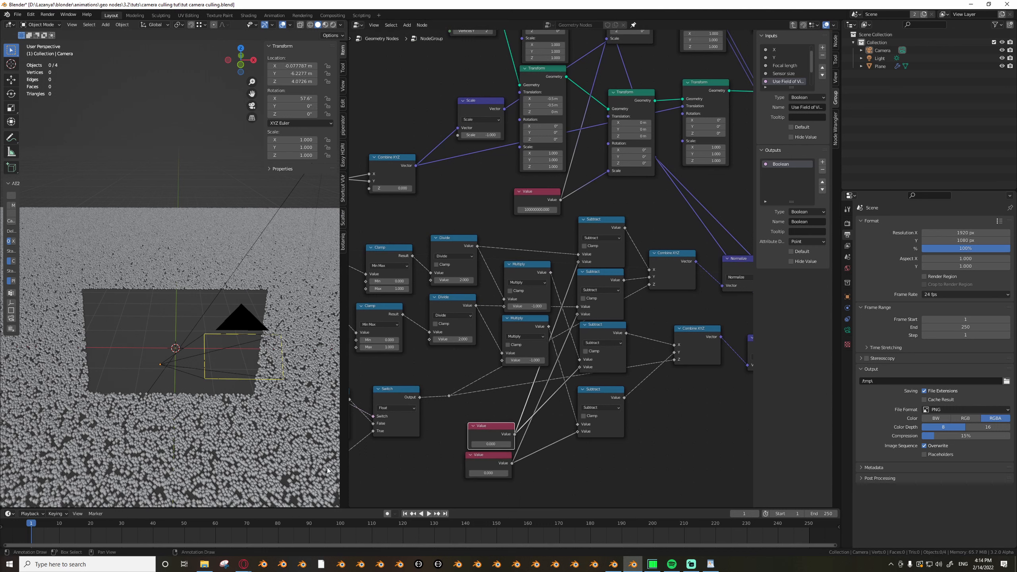
scroll(487, 455, "up", 2)
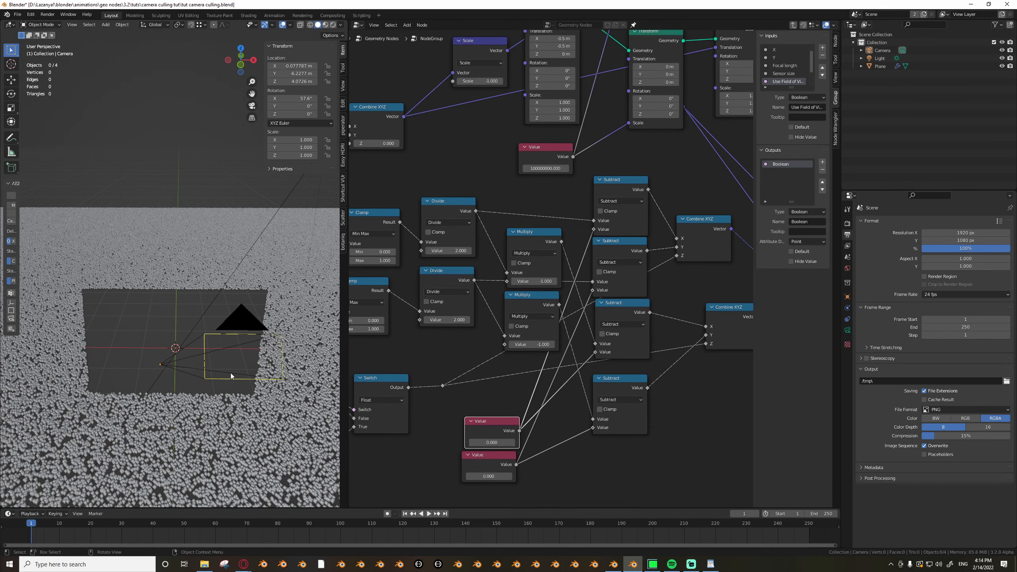
View the scene through the camera and set the Value node for the X components to 1.
key("KP_0")
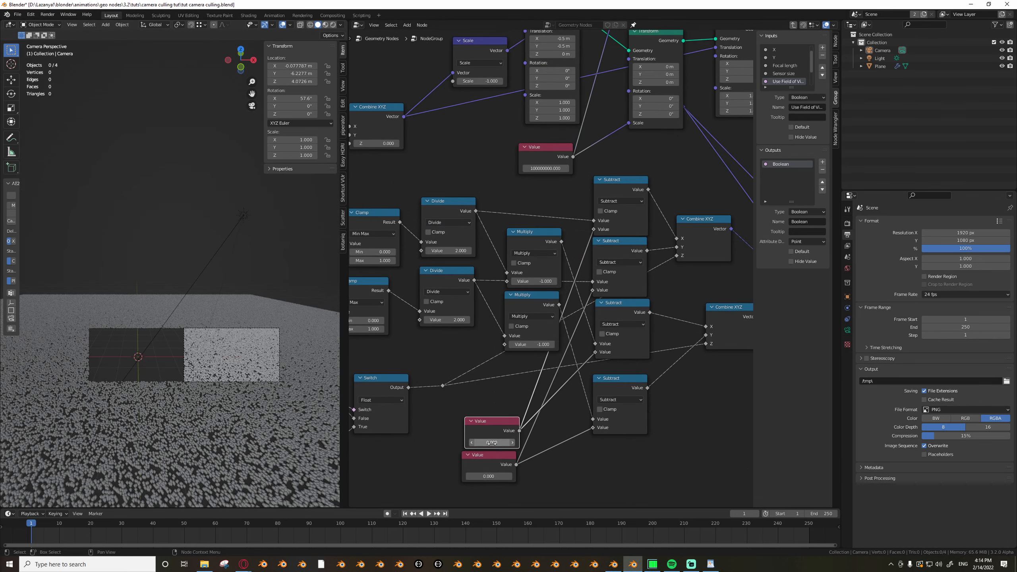
left_click(492, 442)
type("1")
key("Return")
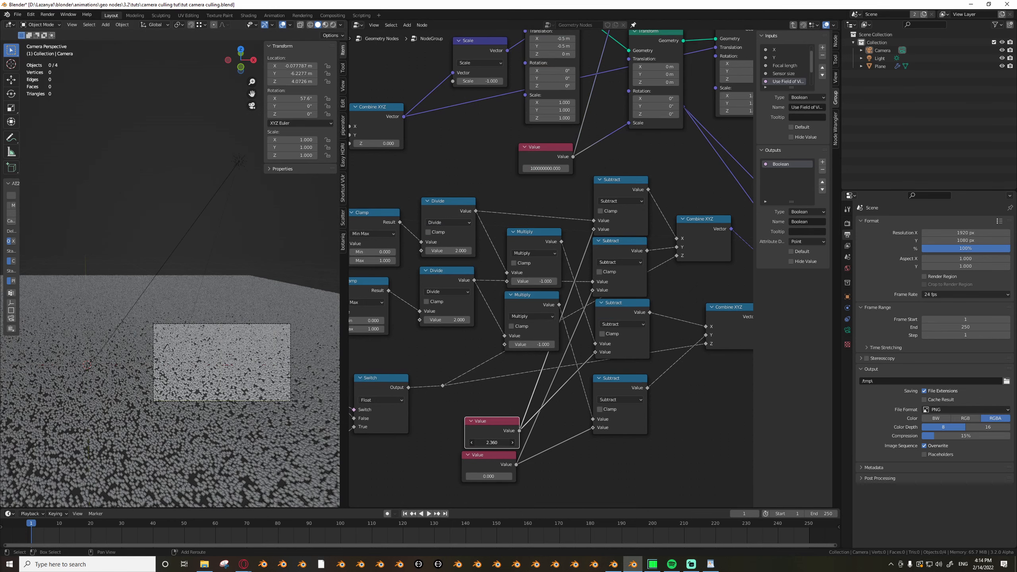
Move the two Value nodes slightly farther away from the Subtract nodes.
scroll(654, 413, "down", 4)
middle_click_drag(657, 386, 596, 354)
scroll(558, 398, "up", 2)
left_click_drag(406, 381, 472, 458)
key("g")
left_click(473, 464)
scroll(473, 464, "down", 2)
middle_click_drag(556, 407, 537, 436)
scroll(525, 405, "up", 4)
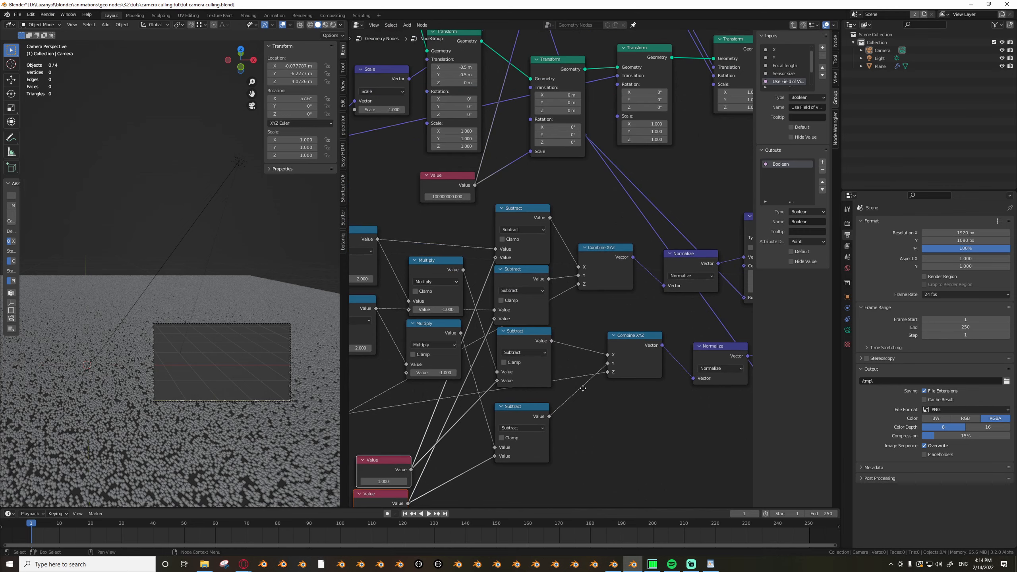
middle_click_drag(582, 388, 562, 397)
scroll(563, 397, "down", 1)
left_click_drag(438, 360, 450, 390)
right_click(449, 389)
scroll(579, 376, "down", 3)
scroll(578, 386, "up", 2)
middle_click_drag(580, 390, 589, 352)
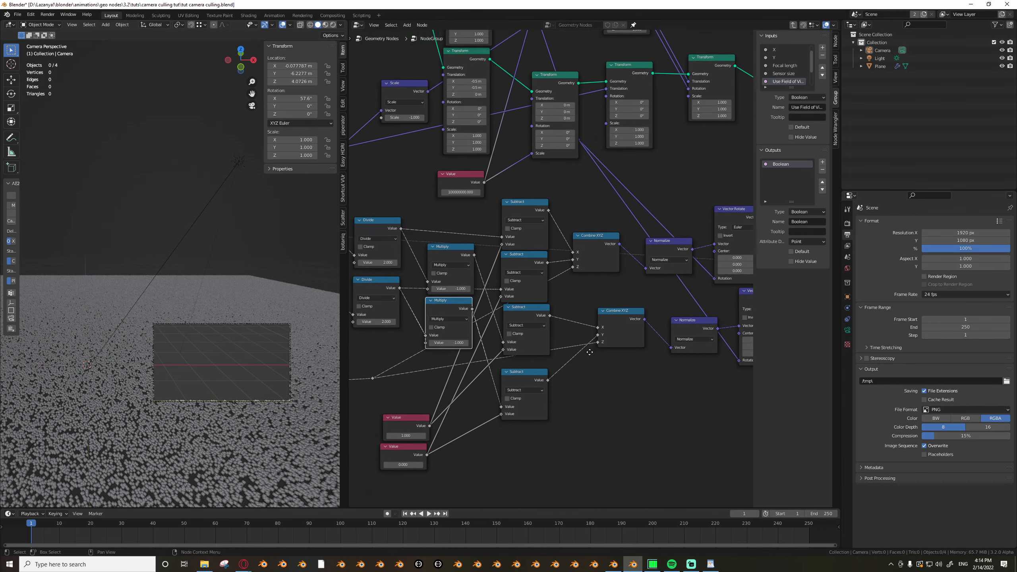
scroll(590, 352, "down", 1)
scroll(539, 436, "down", 1)
middle_click_drag(543, 462, 545, 419)
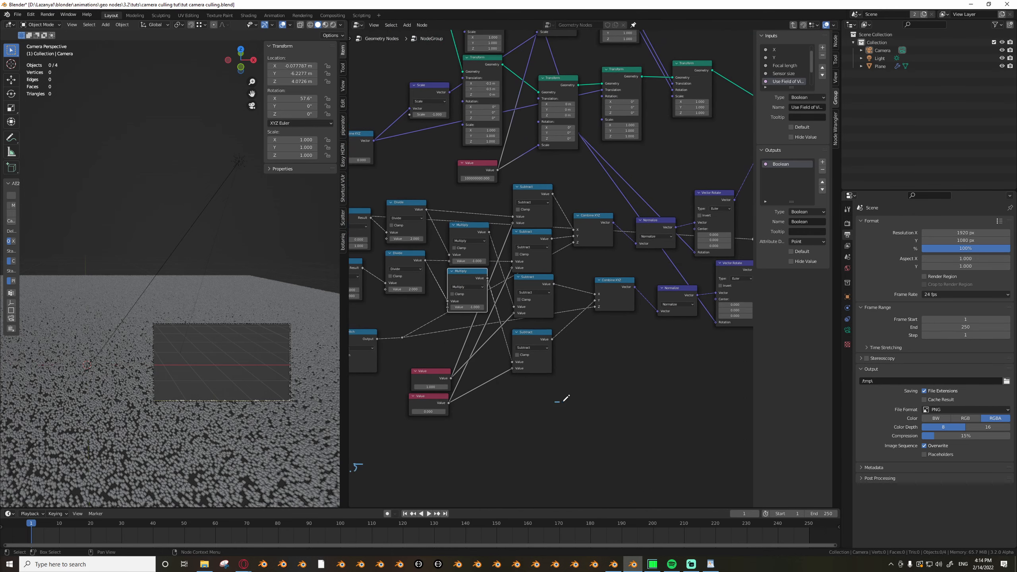
left_click_drag(538, 361, 550, 357)
right_click(551, 357)
Add a reroute point on each Value node's links to the Subtract nodes and rearrange the Value nodes and reroutes.
middle_click_drag(508, 376, 545, 372)
scroll(495, 387, "up", 4)
scroll(451, 418, "down", 4)
middle_click_drag(451, 418, 527, 413)
right_click_drag(550, 367, 569, 402, "shift")
left_click_drag(510, 369, 541, 418)
key("g")
left_click(516, 420)
left_click(549, 413)
scroll(575, 386, "up", 5)
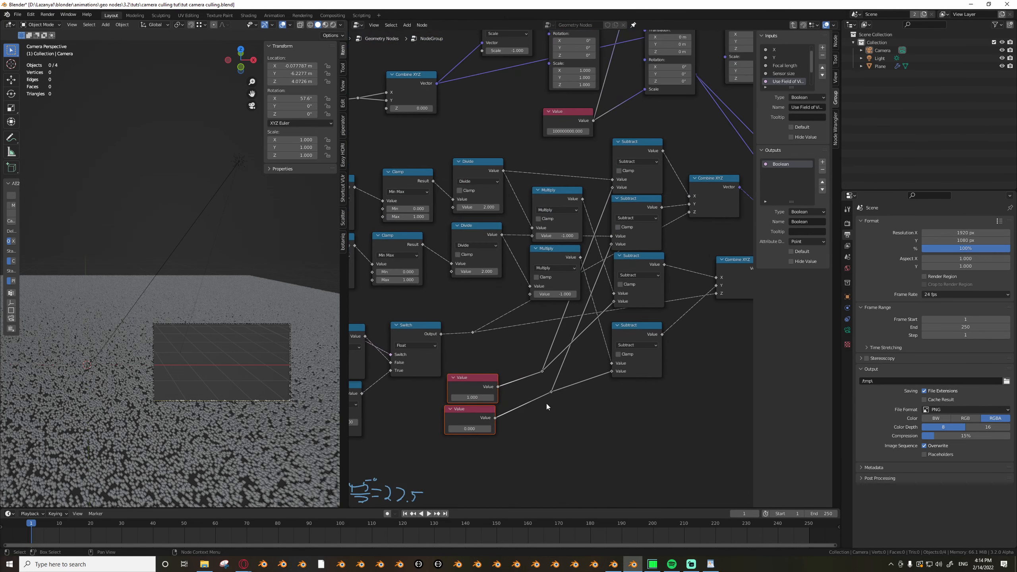
middle_click_drag(600, 258, 562, 284)
scroll(549, 256, "up", 2)
left_click_drag(521, 216, 519, 217)
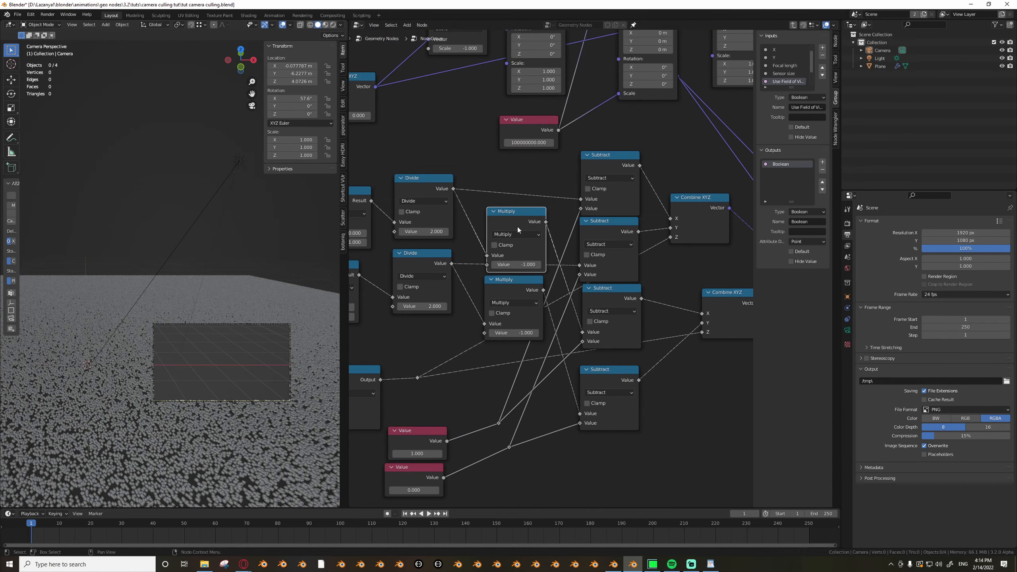
left_click_drag(514, 292, 561, 306)
right_click(561, 307)
Move the two Value nodes over to the area below the Group Input node.
scroll(564, 331, "down", 4)
middle_click_drag(576, 346, 531, 352)
scroll(531, 354, "down", 5)
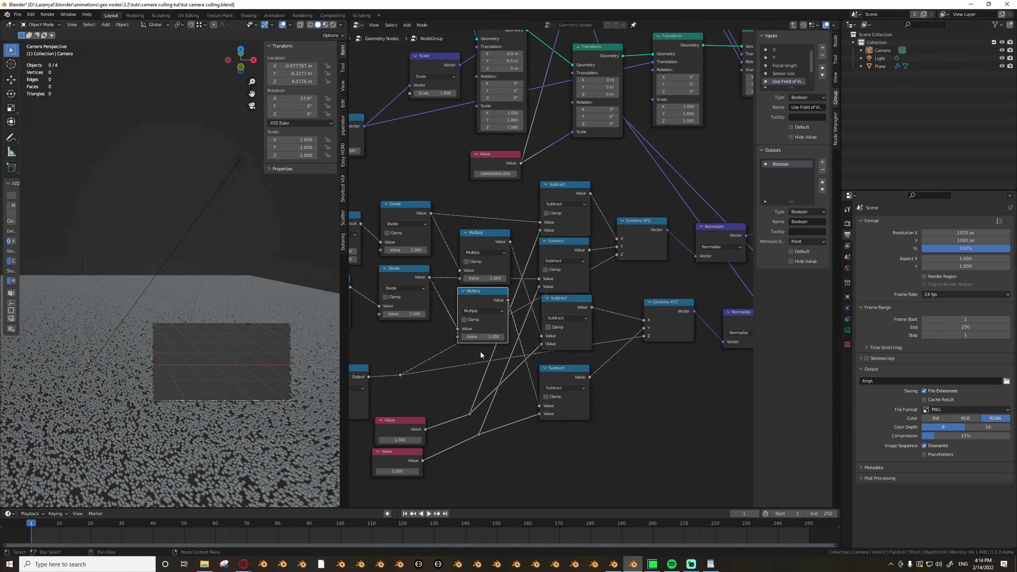
mouse_move(571, 461)
middle_mouse_down()
mouse_move(617, 436)
mouse_move(652, 443)
middle_mouse_up()
scroll(653, 443, "down", 3)
key("g")
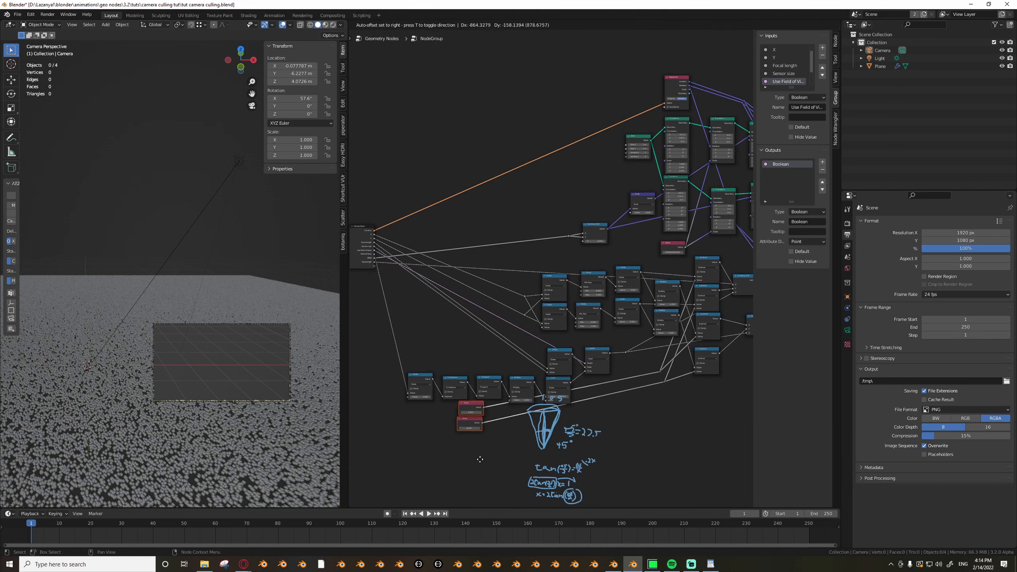
left_click(387, 367)
scroll(368, 269, "up", 4)
scroll(380, 249, "down", 1)
scroll(370, 276, "down", 3)
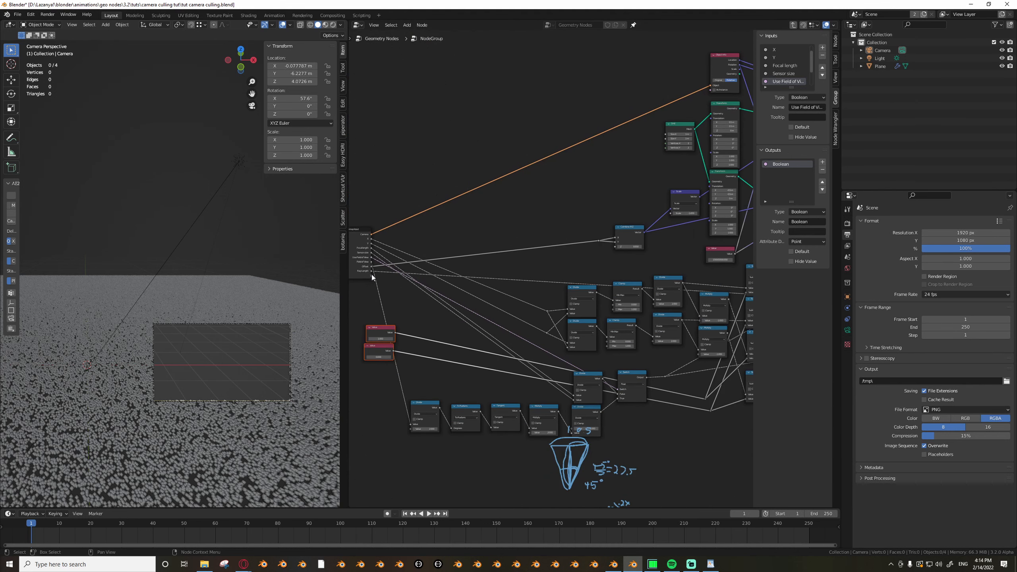
Replace the two Value nodes' links with two new Group Input sockets connected to the reroute points.
left_click_drag(372, 273, 685, 401)
middle_click_drag(534, 334, 578, 371)
scroll(578, 371, "up", 4)
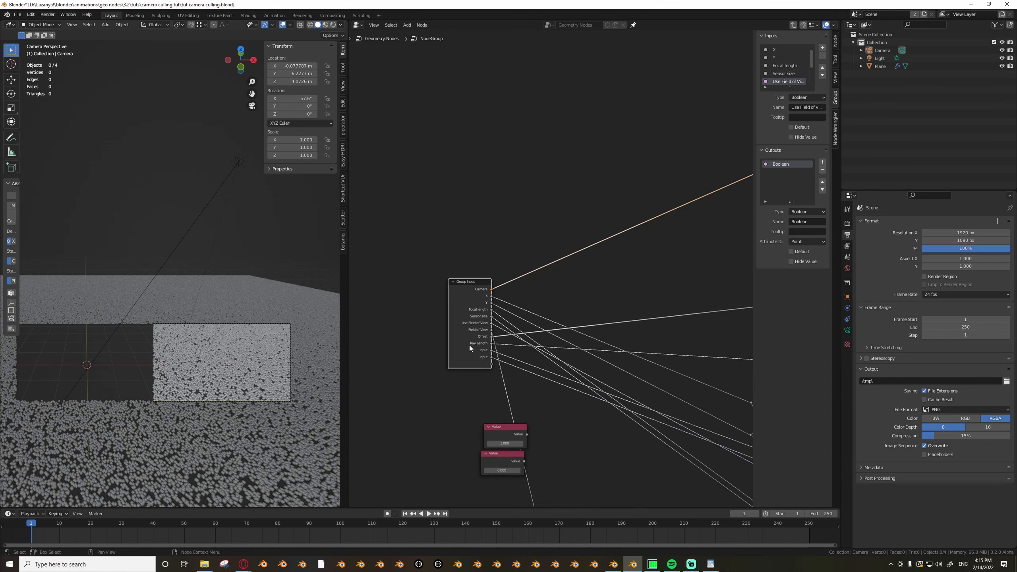
Rename the two new group inputs to X Shift and Y Shift.
scroll(796, 74, "down", 5)
left_click(785, 75)
left_click(806, 98)
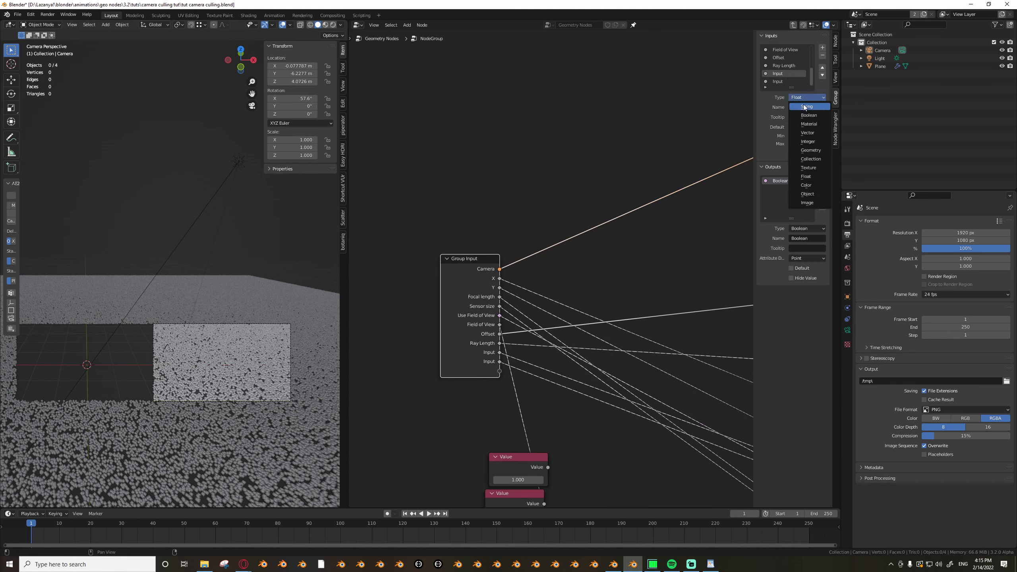
left_click(806, 108)
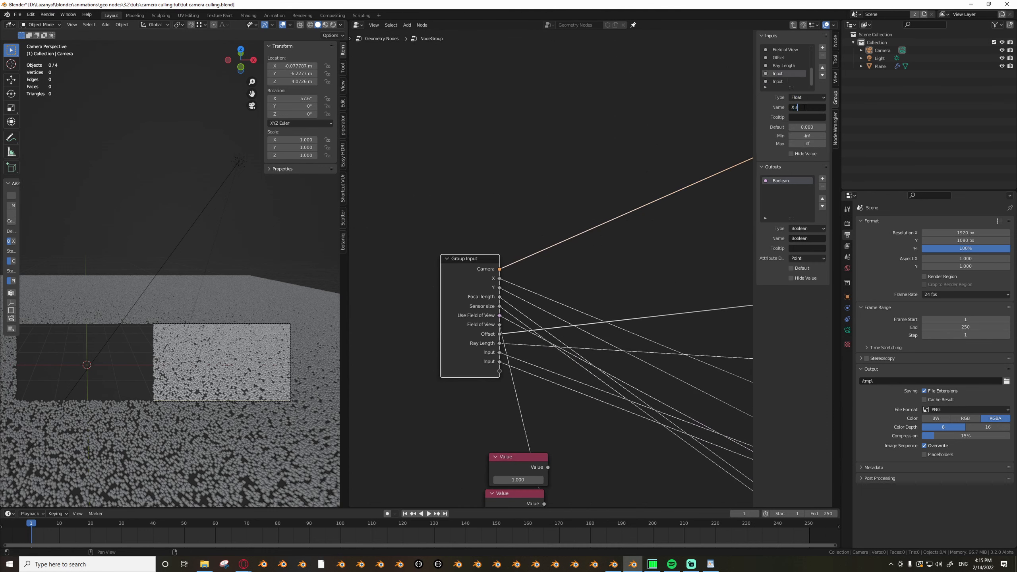
type("X Shift")
key("Return")
left_click(777, 81)
left_click(800, 107)
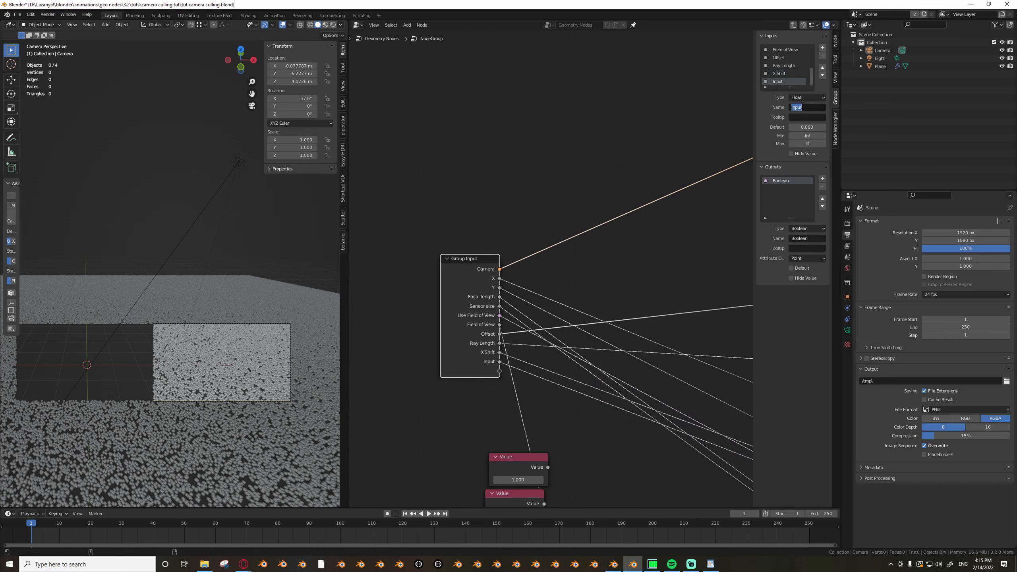
type("Y Shift")
key("Return")
Leave the node group and set its X Shift to 1.
scroll(633, 221, "down", 5)
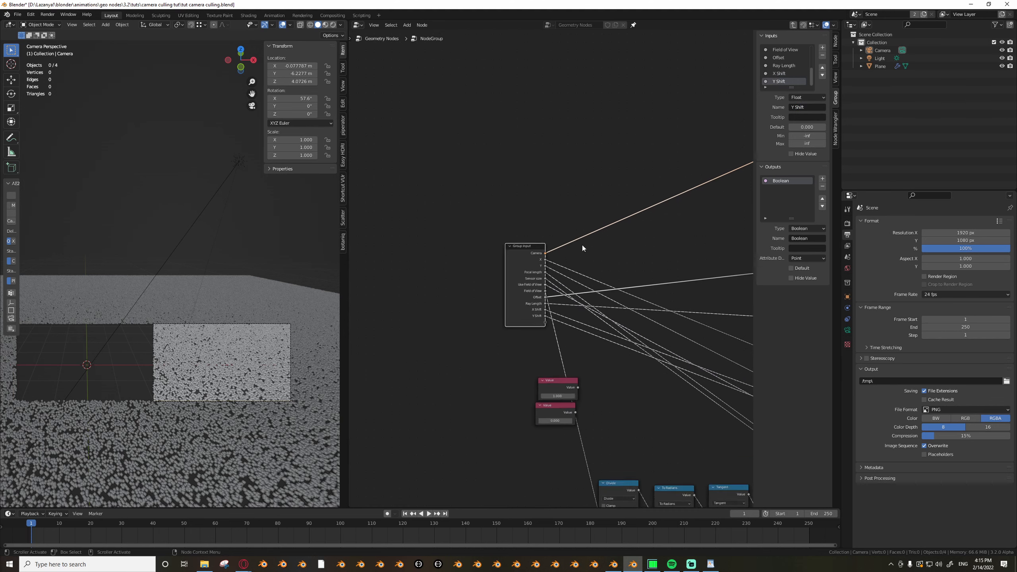
scroll(537, 262, "up", 3)
key("Tab")
scroll(528, 320, "up", 2)
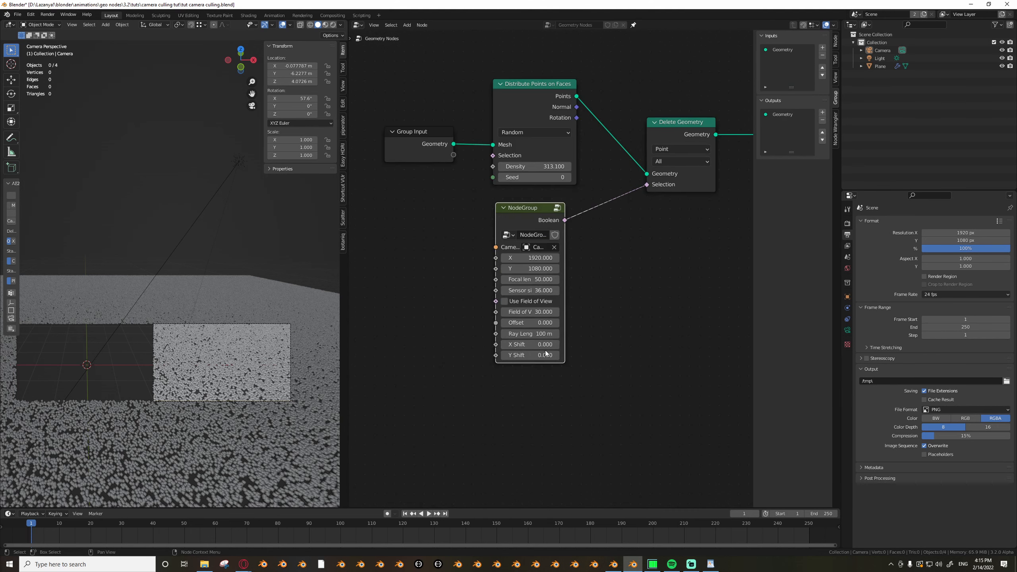
left_click(538, 344)
type("1")
key("Return")
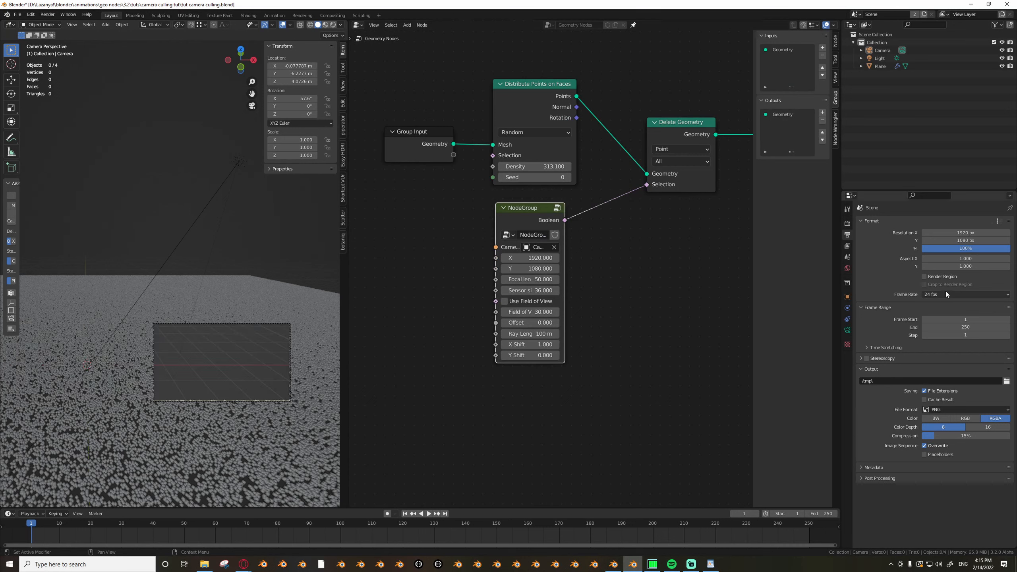
Set the camera's Shift Y to 0.5 in its lens settings.
left_click(847, 331)
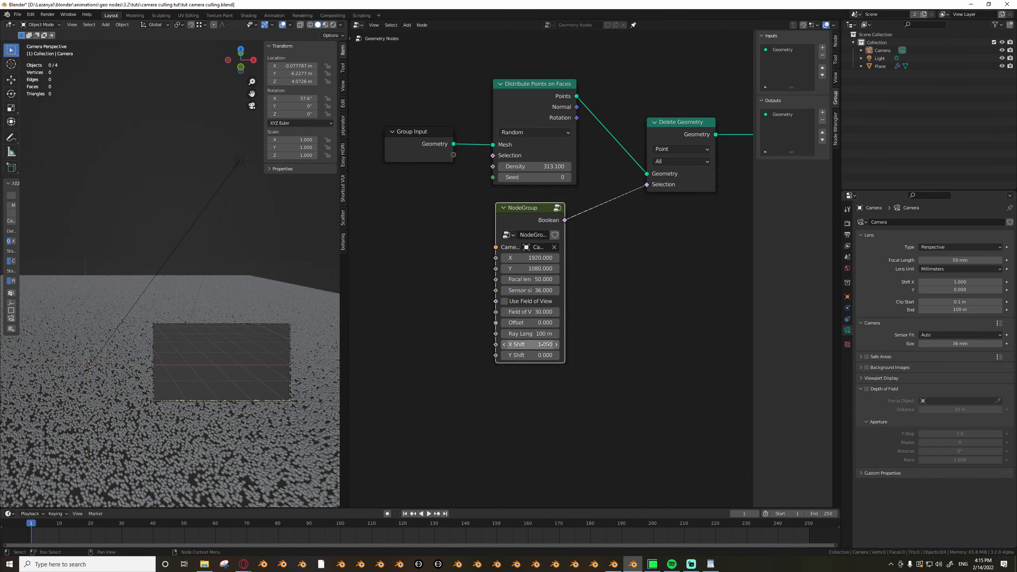
left_click(977, 289)
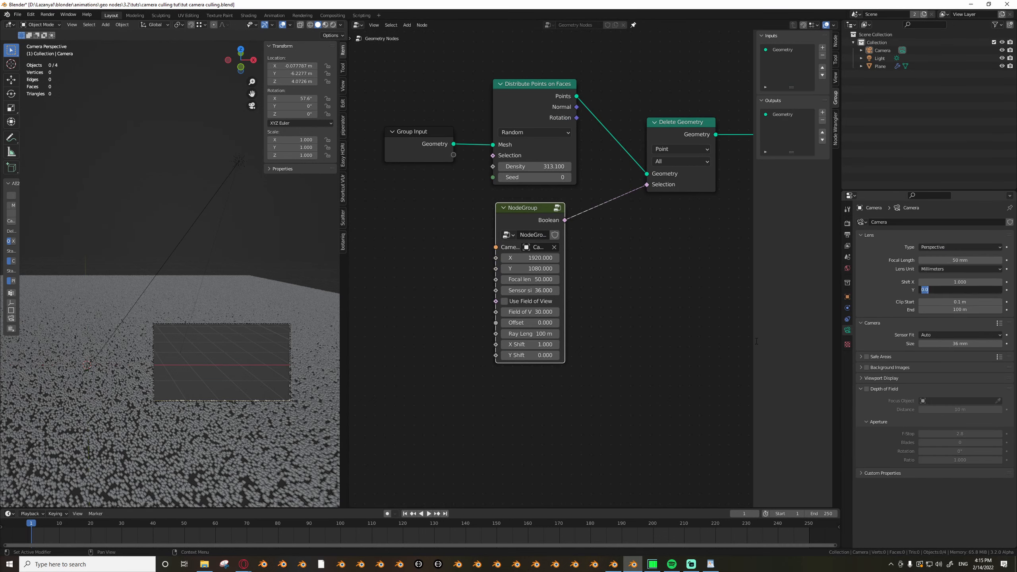
type("1")
key("Escape")
left_click(979, 289)
type("0.5")
key("Return")
Set the node group's Y Shift to 0.5.
left_click(541, 352)
type("0.")
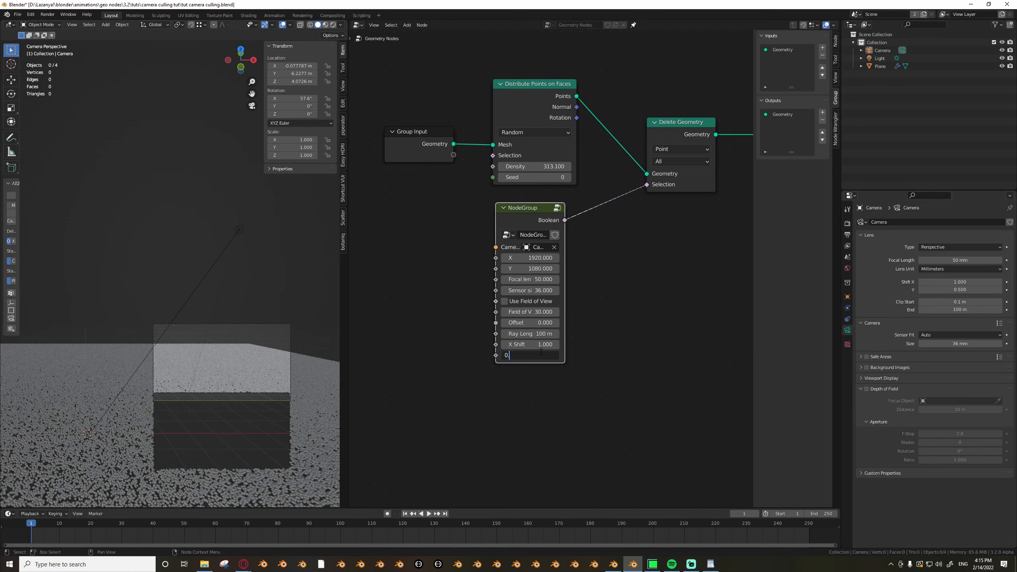
type("5")
key("Return")
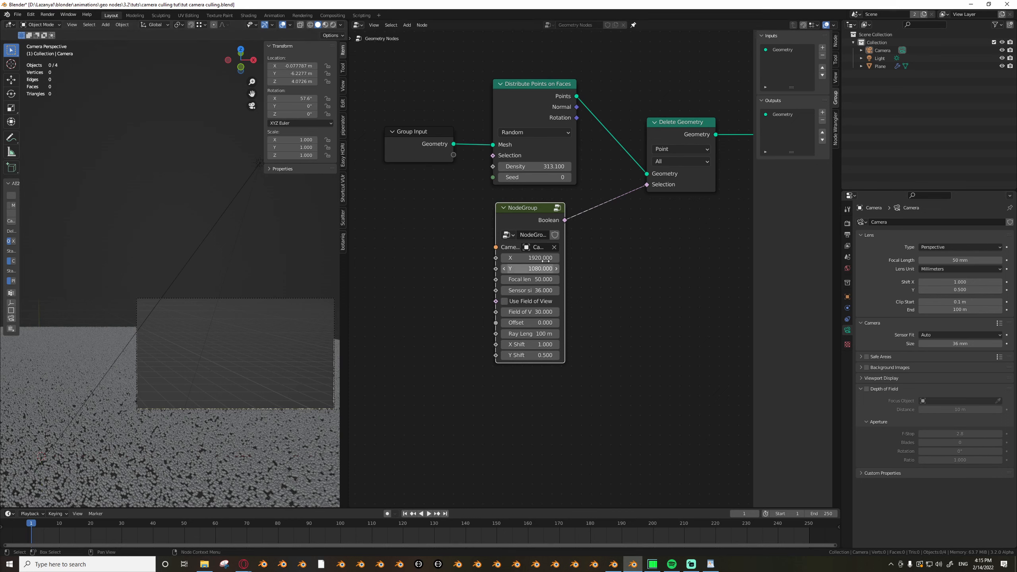
Reset the node group's X Shift and Y Shift to 0.
left_click_drag(530, 209, 532, 207)
scroll(631, 289, "down", 8)
scroll(637, 294, "up", 6)
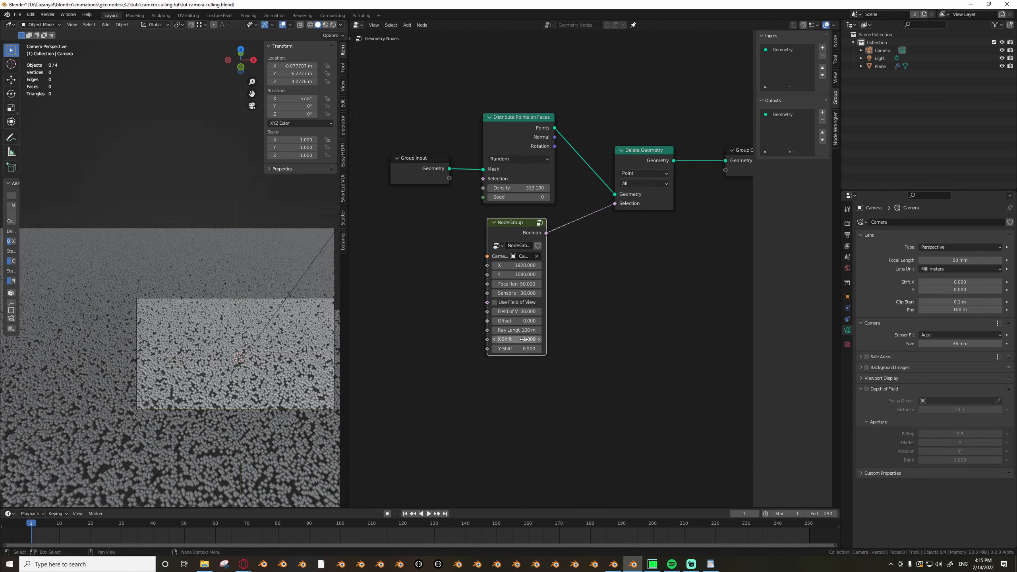
left_click_drag(521, 339, 522, 349)
type("0")
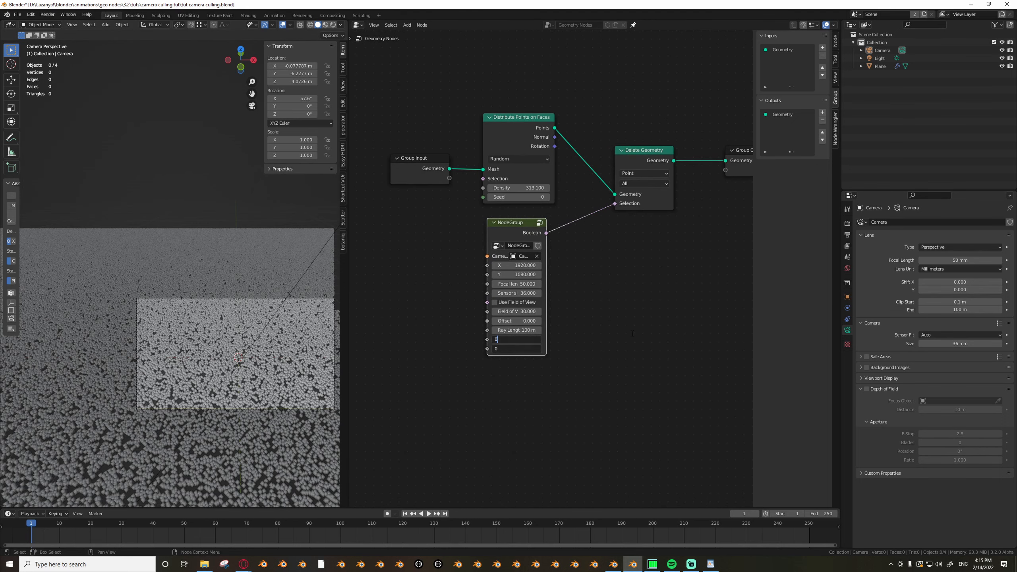
key("Return")
scroll(521, 333, "up", 5)
scroll(258, 399, "down", 1)
scroll(266, 387, "up", 1)
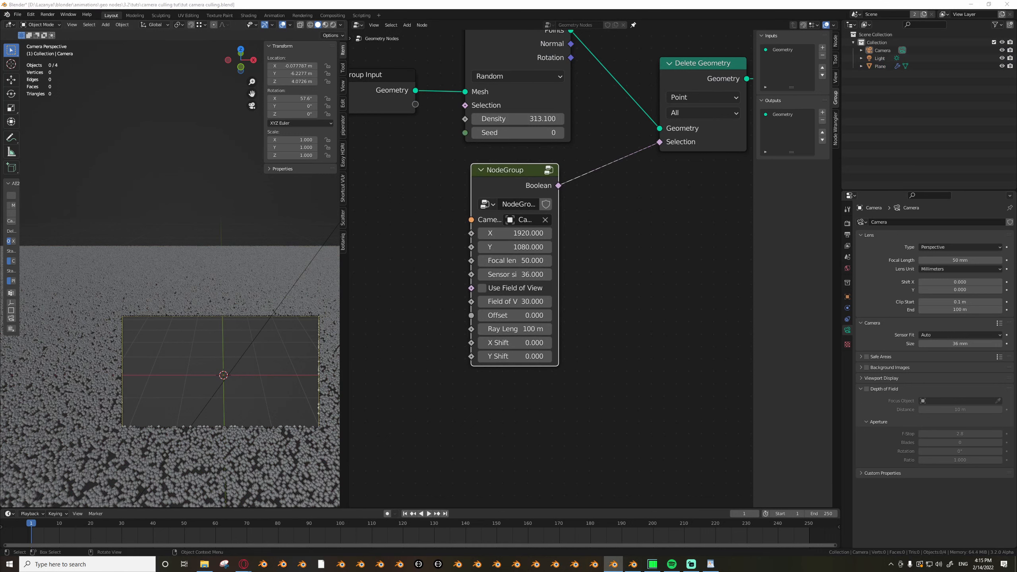
Sketch annotation strokes for the rays rising from the ground plane in a side view, and erase them.
left_click(566, 373)
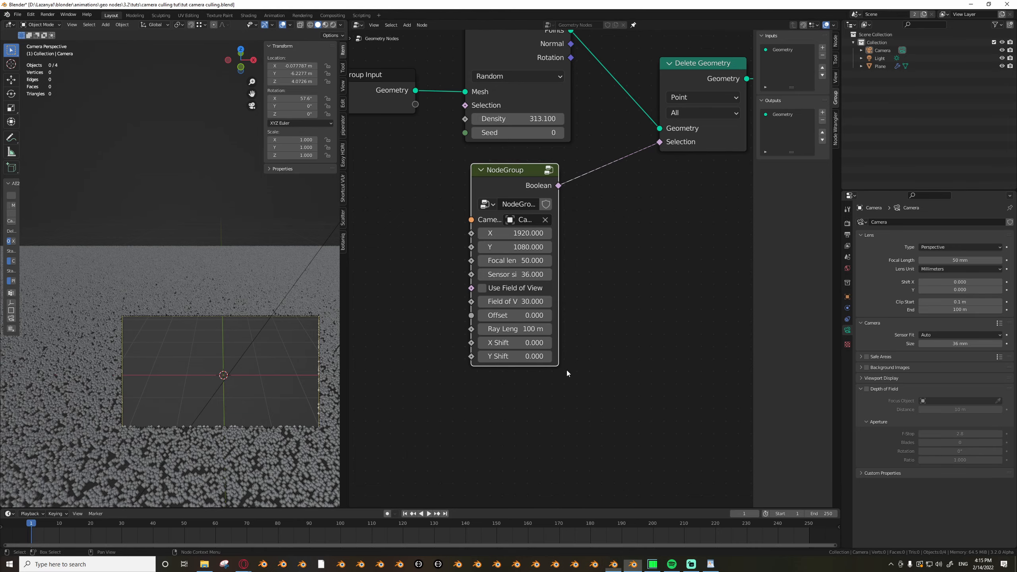
scroll(594, 334, "down", 6)
middle_click_drag(200, 402, 223, 460)
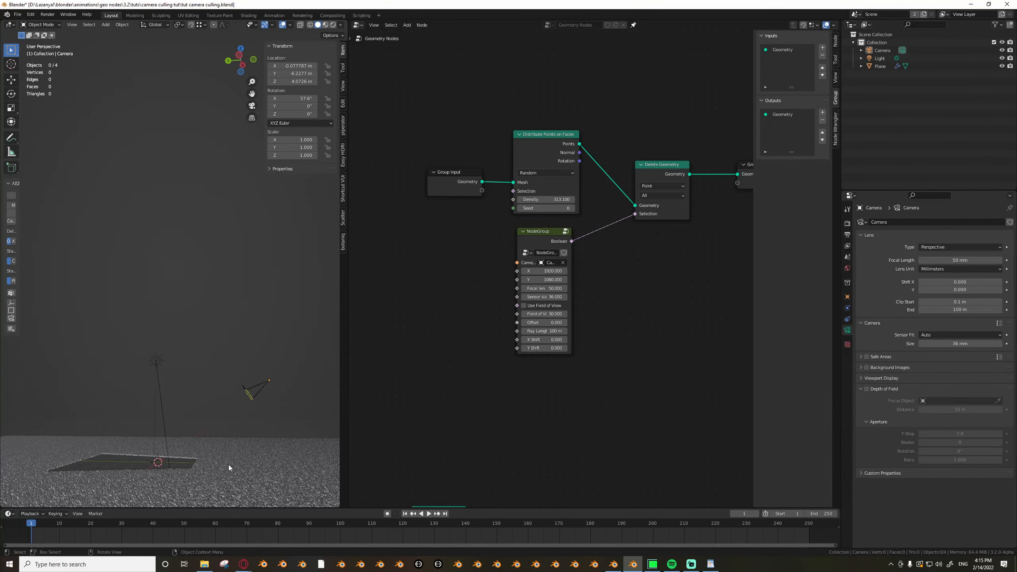
mouse_move(227, 463)
left_mouse_down()
mouse_move(256, 317)
mouse_move(240, 320)
left_mouse_up()
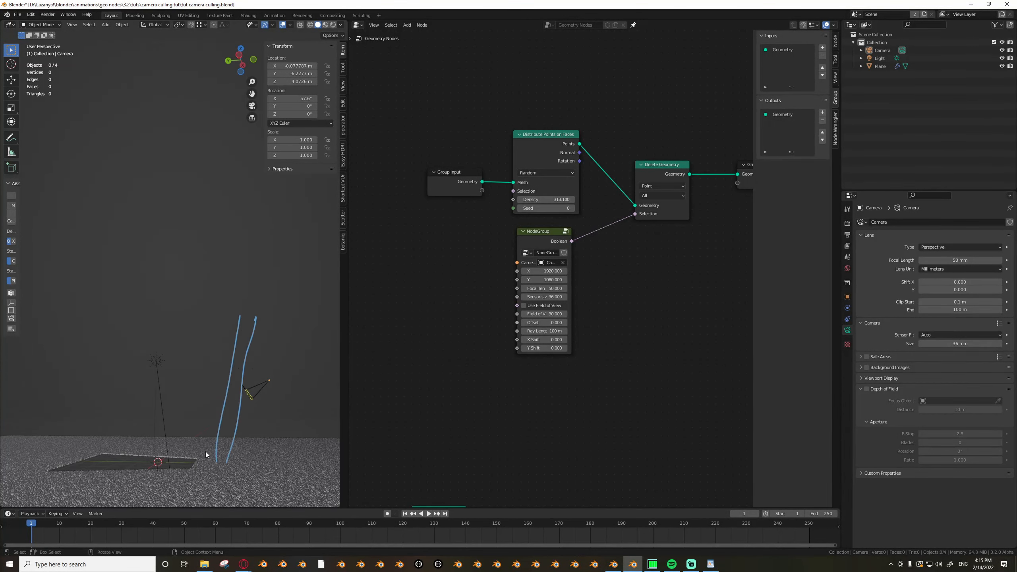
left_click_drag(199, 457, 206, 326)
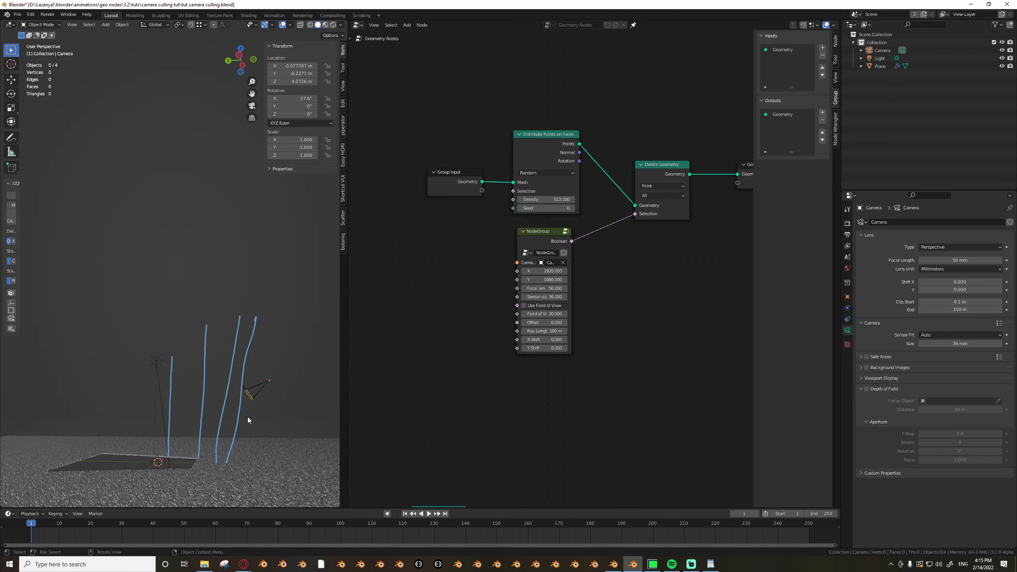
middle_click_drag(263, 413, 264, 384)
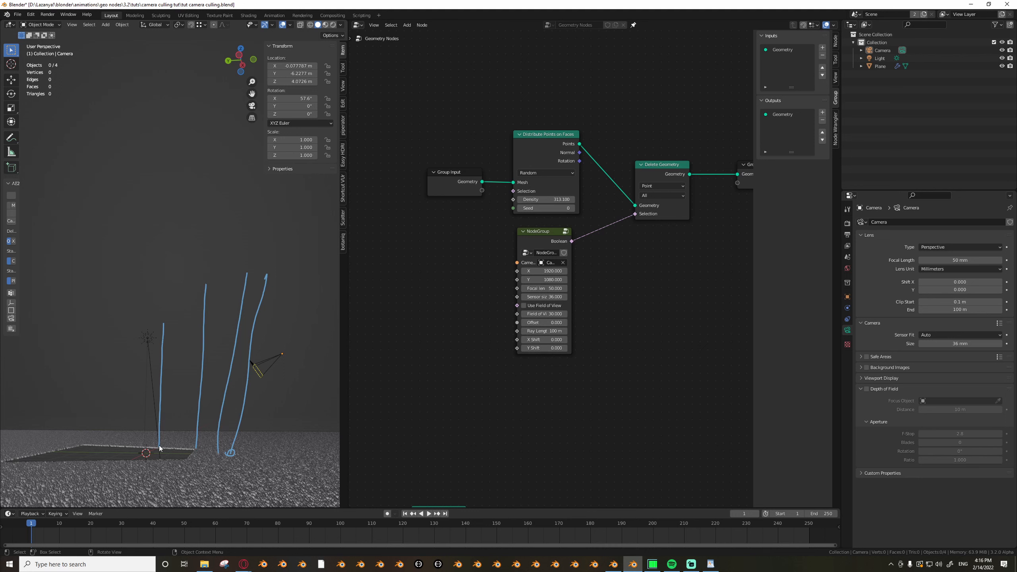
mouse_move(234, 472)
right_mouse_down()
mouse_move(216, 409)
mouse_move(141, 421)
mouse_move(119, 211)
right_mouse_up()
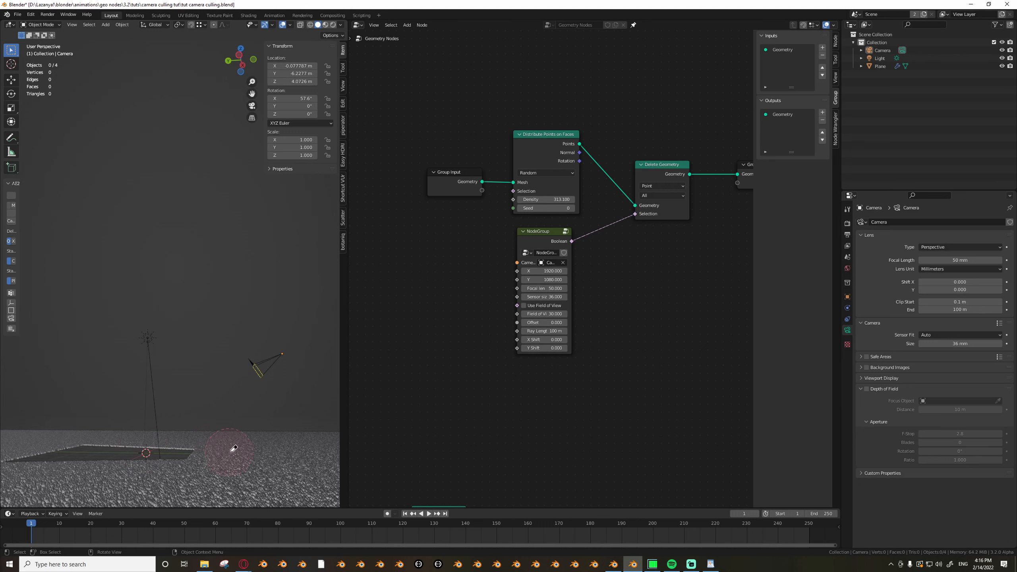
Try lowering the camera along the global Z axis, and return to the camera view.
left_click(275, 353)
key("g")
key("z")
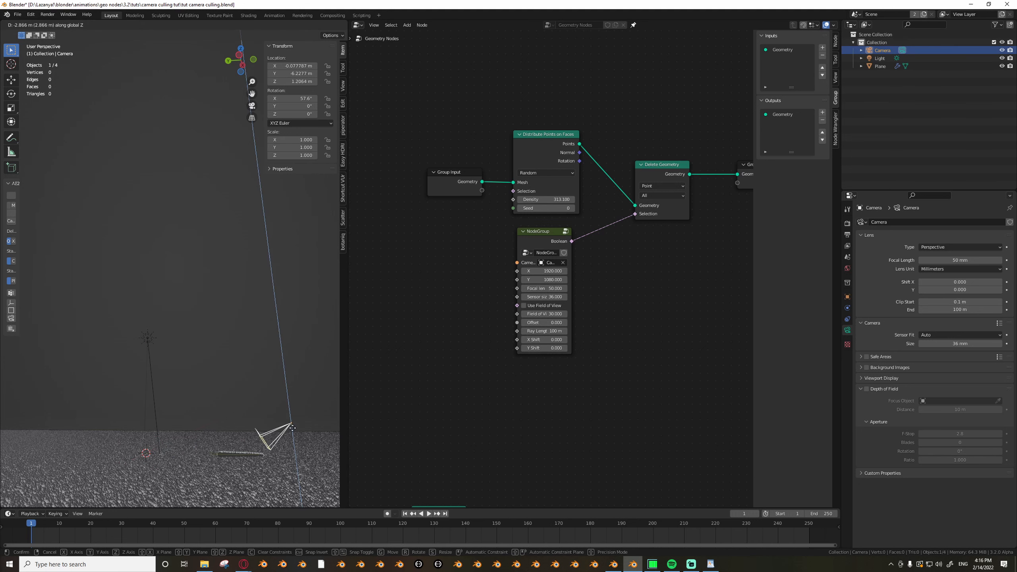
right_click(293, 377)
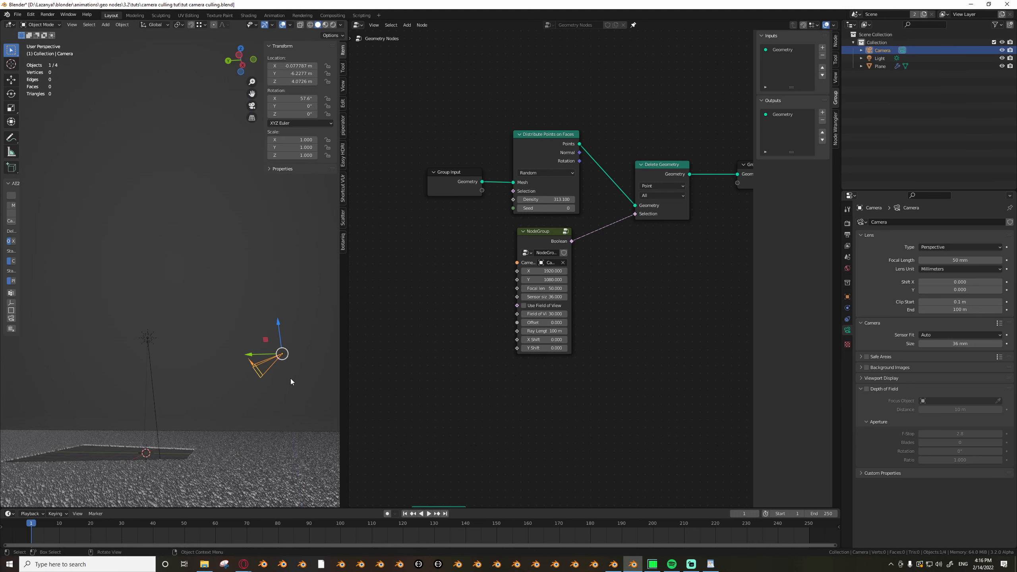
key("KP_0")
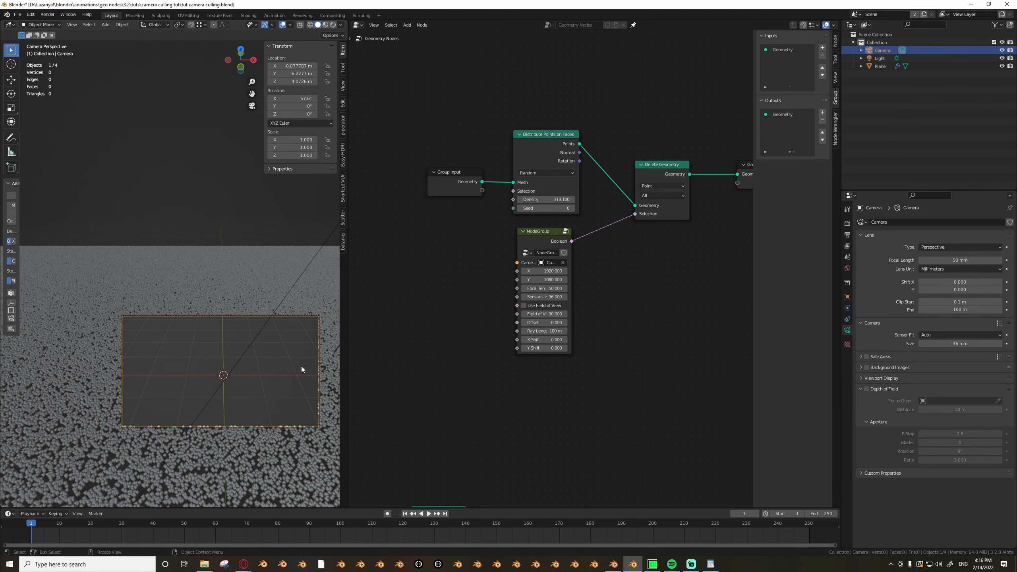
scroll(536, 279, "up", 2)
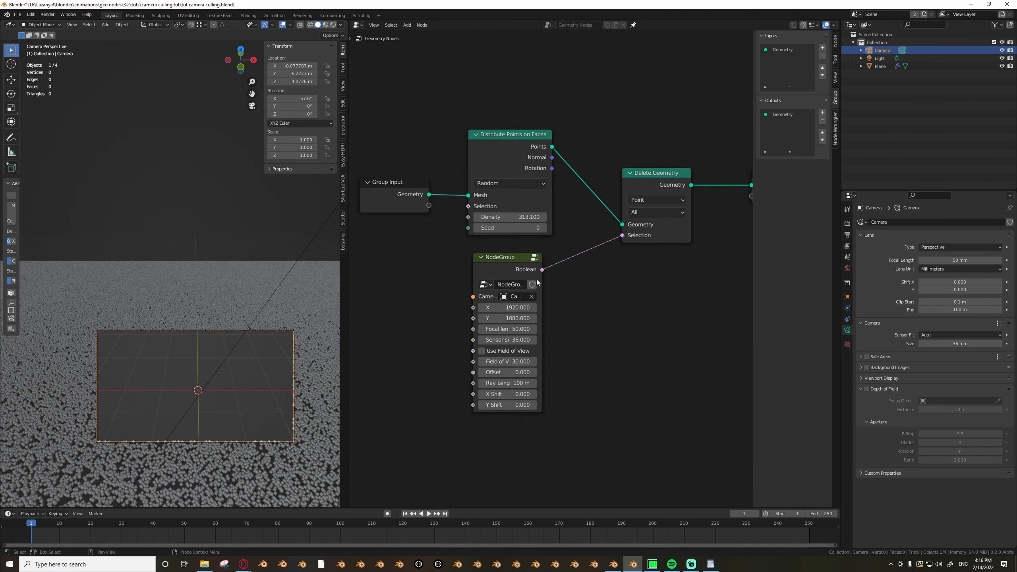
Enter the node group and move the Raycast, And and Group Output nodes farther from the Transform chains.
key("Tab")
scroll(514, 319, "down", 8)
middle_click_drag(666, 315, 497, 352)
scroll(497, 352, "up", 5)
scroll(497, 355, "up", 1)
left_click_drag(567, 253, 601, 301)
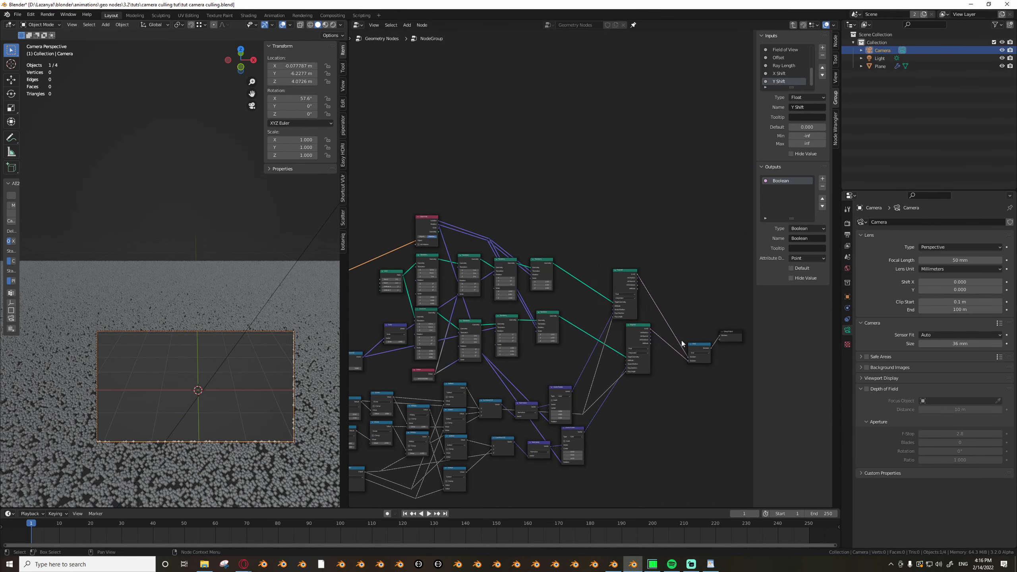
middle_click_drag(682, 345, 604, 362)
left_click_drag(538, 262, 649, 374)
key("g")
left_click(677, 400)
Shift the last Transform node of both chains toward the Raycast nodes to open a gap before them.
scroll(449, 281, "up", 2)
left_click_drag(449, 280, 487, 370)
key("g")
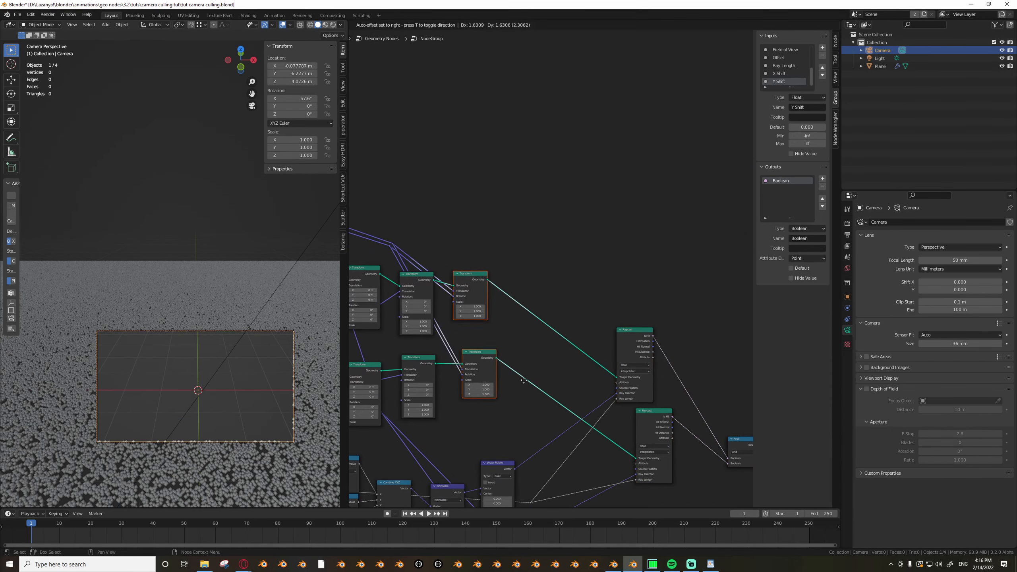
left_click(533, 369)
Duplicate the second-to-last Transform node of the upper chain and place the copy in the empty space above it.
scroll(437, 300, "up", 2)
key("a")
key("a")
left_click(421, 280)
key("shift+d")
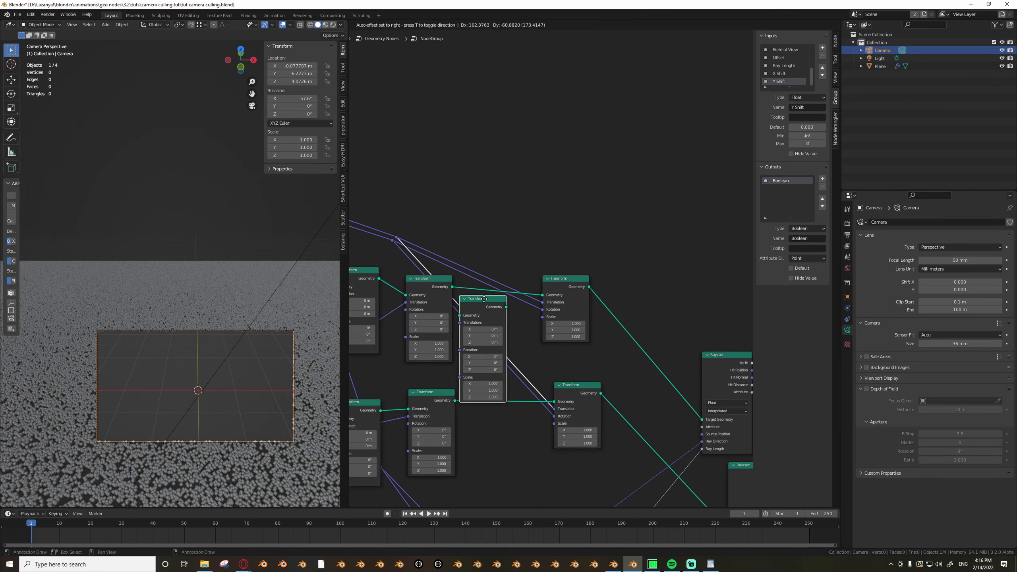
left_click(599, 130)
scroll(261, 373, "down", 3)
scroll(530, 282, "up", 1)
scroll(257, 379, "down", 3)
scroll(248, 381, "up", 5)
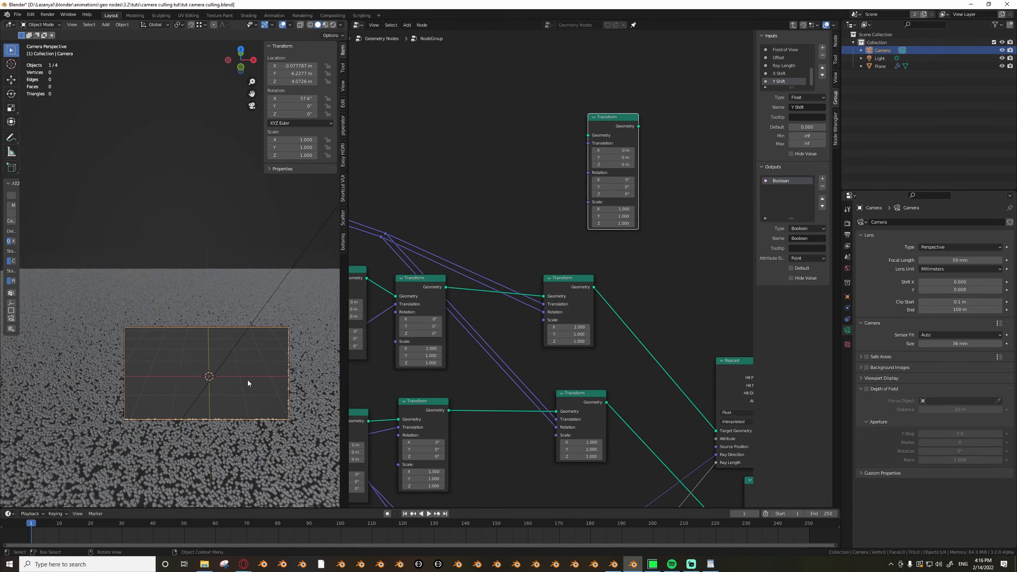
Link the upper Raycast's Is Hit output directly to Group Output, bypassing the And node, and nudge the And node clear.
scroll(170, 383, "down", 2)
scroll(561, 290, "down", 5)
middle_click_drag(684, 346, 524, 311)
scroll(528, 311, "up", 3)
left_click_drag(502, 295, 682, 414)
left_click_drag(615, 417, 611, 399)
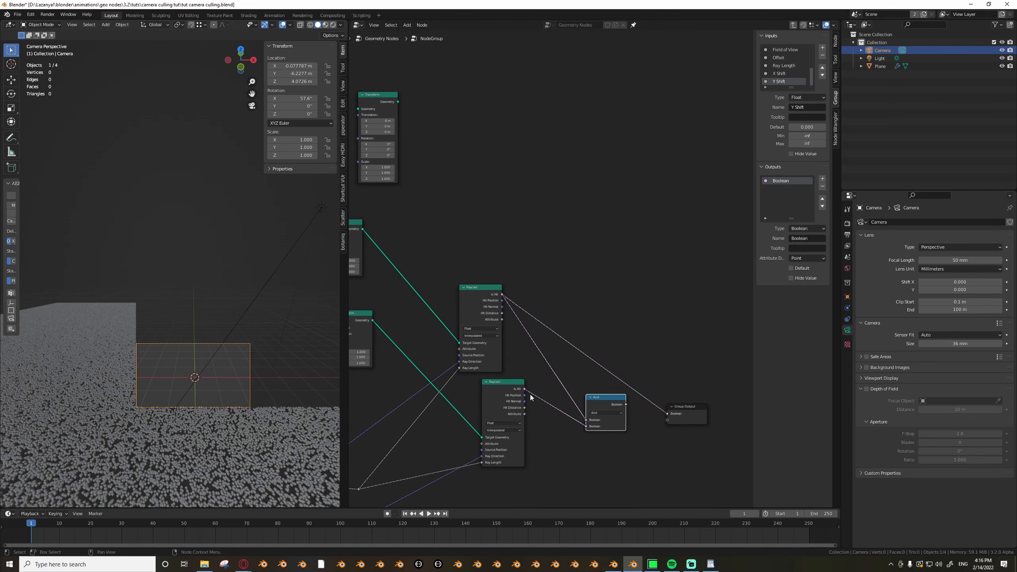
Link the lower Raycast's Is Hit output to Group Output and annotate the edges of its culled area in the viewport.
left_click_drag(525, 389, 669, 414)
scroll(235, 373, "down", 2)
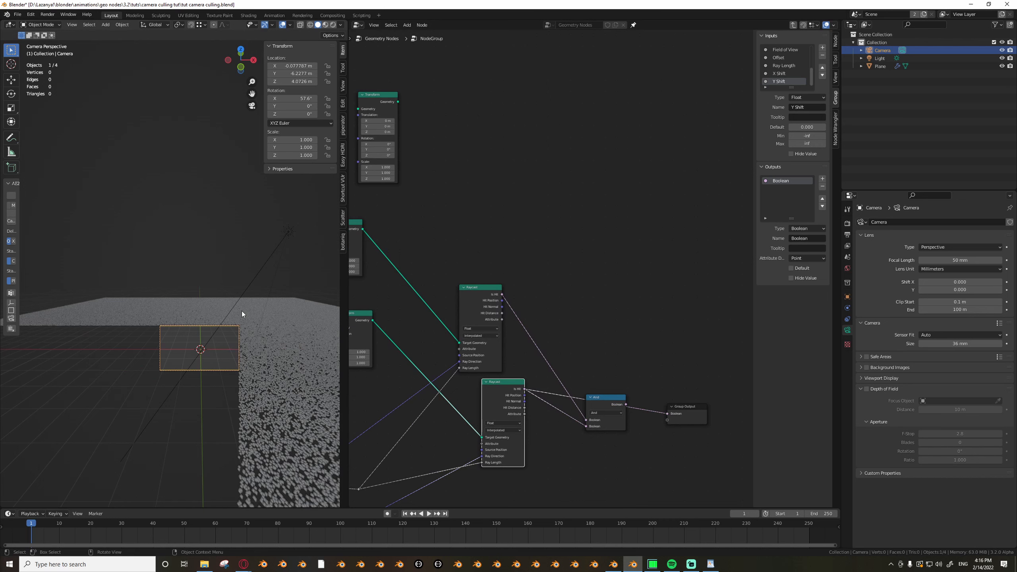
left_click_drag(241, 311, 219, 495)
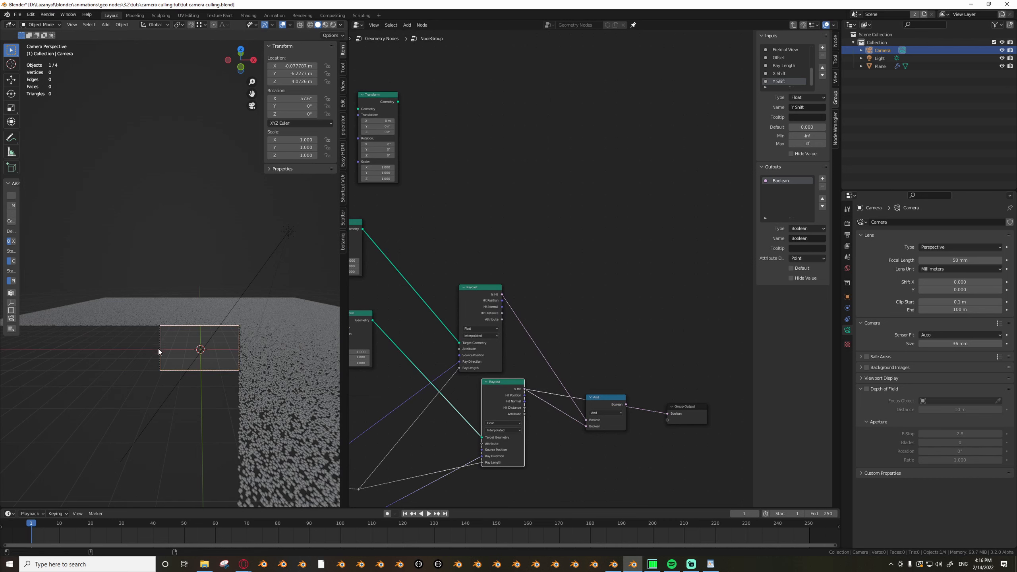
left_click_drag(157, 313, 169, 383)
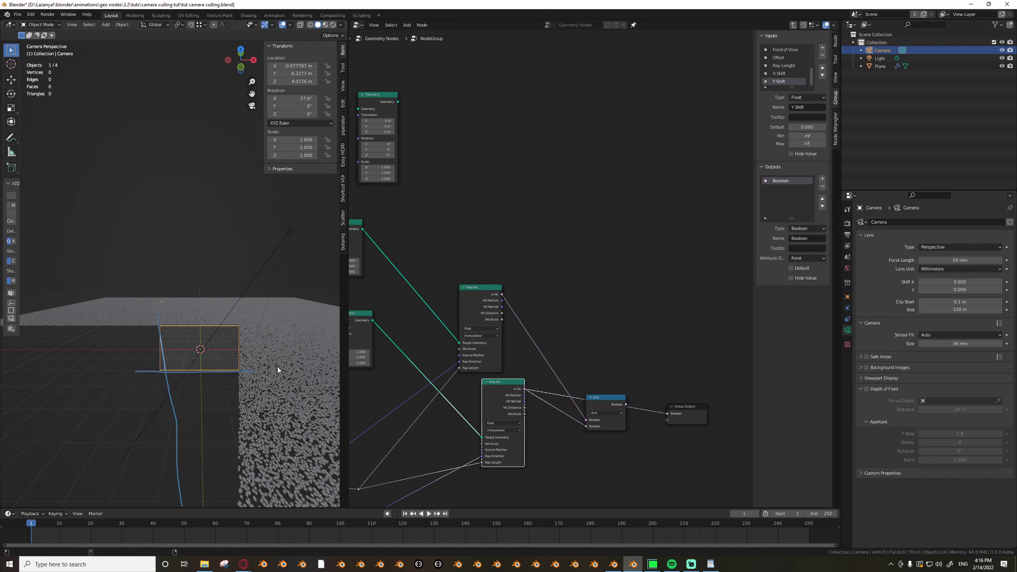
Switch Group Output back to the upper Raycast's Is Hit output and annotate the edge of its culled area.
scroll(617, 346, "down", 2)
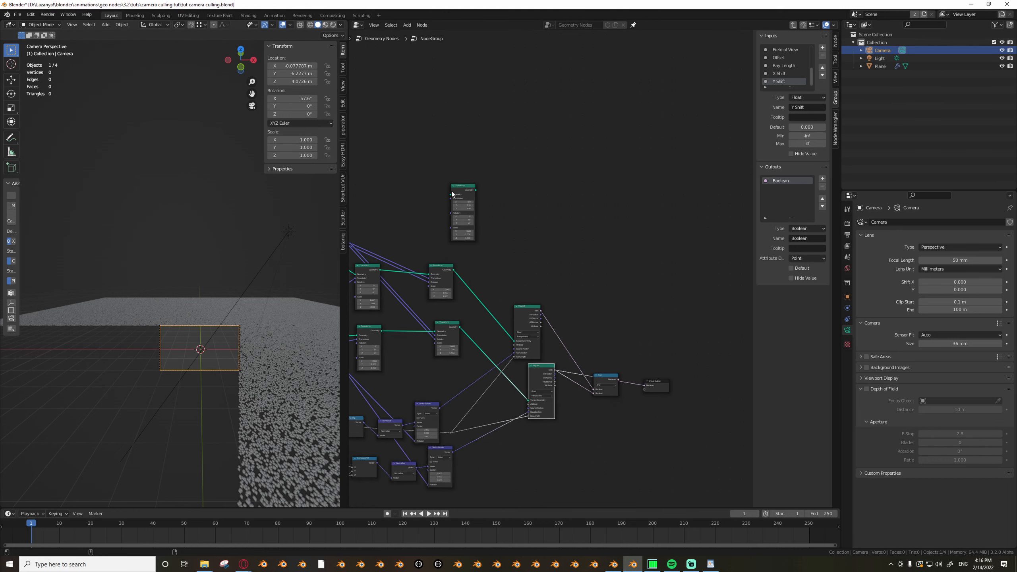
scroll(549, 319, "up", 1)
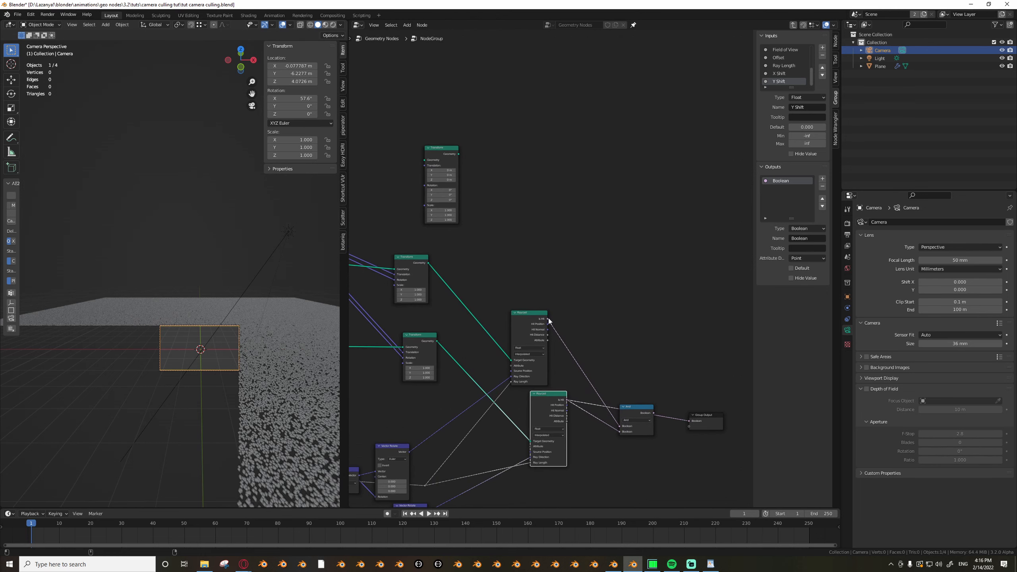
left_click_drag(692, 423, 684, 416)
scroll(171, 329, "up", 3)
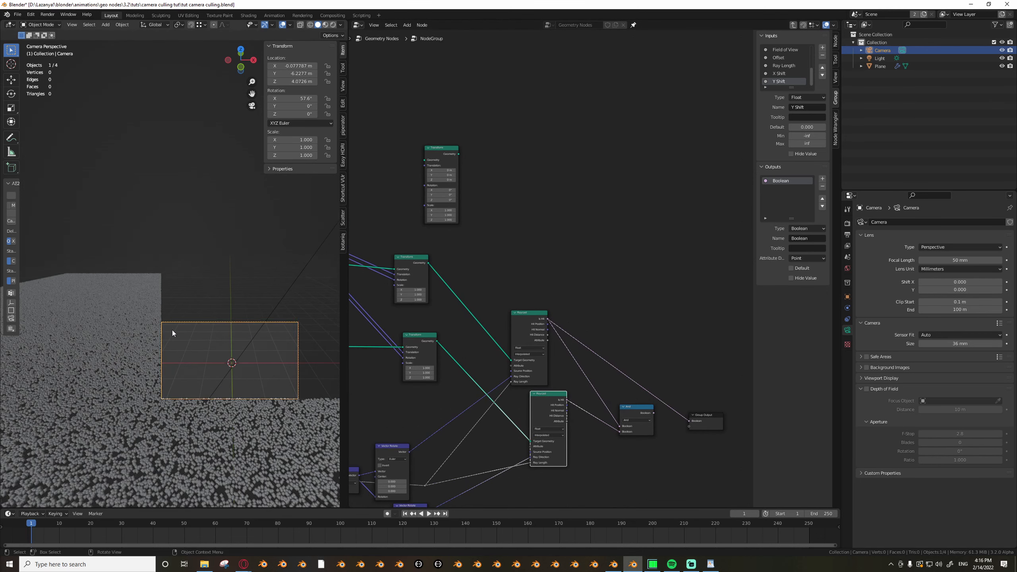
scroll(167, 312, "down", 3)
key("d")
left_click_drag(162, 280, 169, 395)
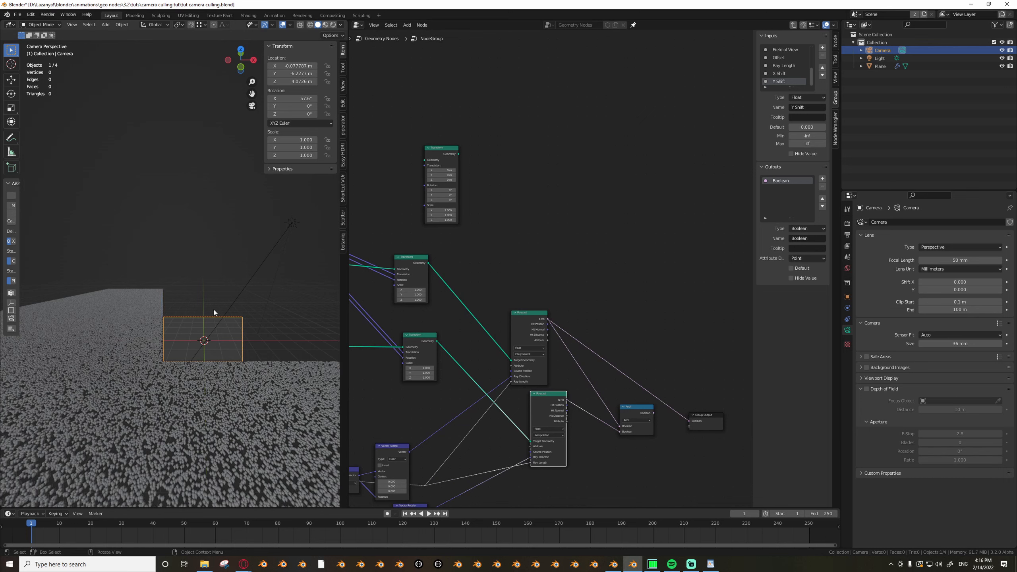
Insert the duplicated Transform node into the upper chain, just ahead of its last Transform node.
middle_click_drag(441, 150, 576, 218)
left_click_drag(577, 217, 487, 334)
middle_click_drag(533, 292, 499, 249)
left_click_drag(500, 248, 553, 418)
scroll(478, 325, "up", 3)
mouse_move(451, 301)
left_mouse_down()
mouse_move(480, 302)
mouse_move(426, 302)
mouse_move(454, 302)
mouse_move(440, 302)
left_mouse_up()
right_click(451, 302)
right_click(451, 302)
scroll(497, 312, "down", 7)
middle_click_drag(480, 341, 571, 339)
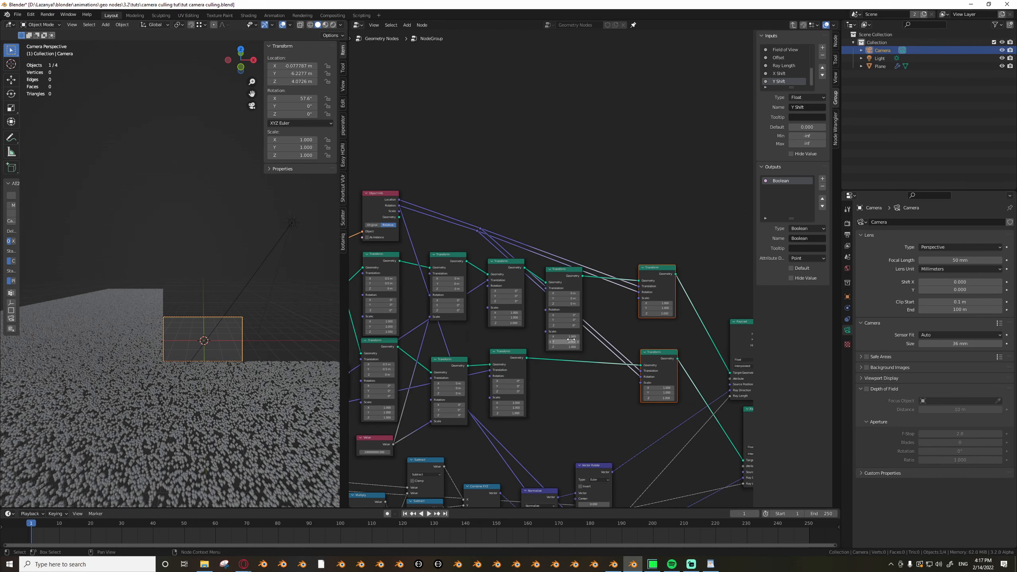
Add a Combine XYZ node below the Scale node and link its Vector output into the Transform chain.
middle_click_drag(567, 392, 536, 378)
scroll(536, 377, "up", 4)
key("Tab")
type("c")
key("BackSpace")
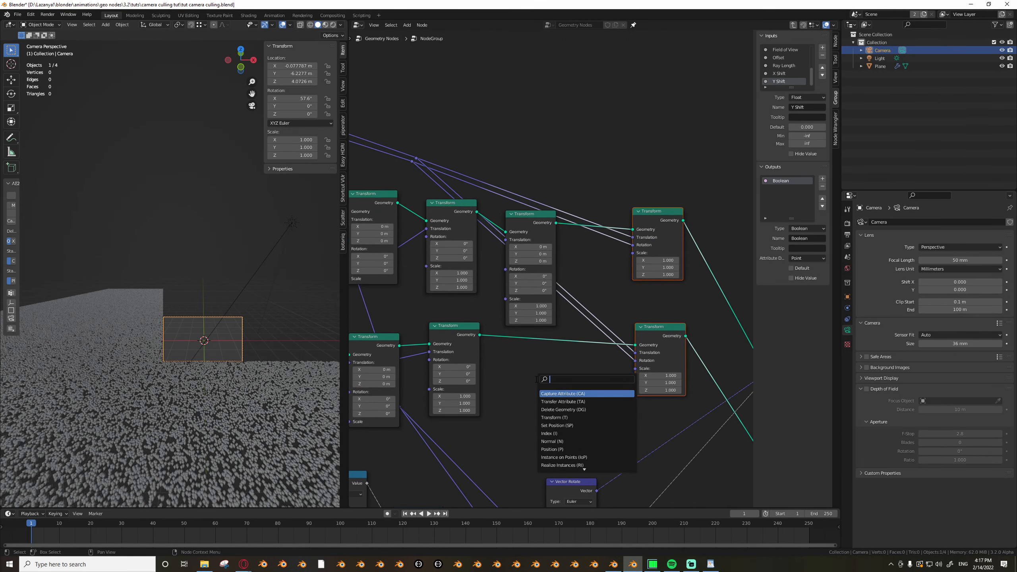
type("cx")
key("Return")
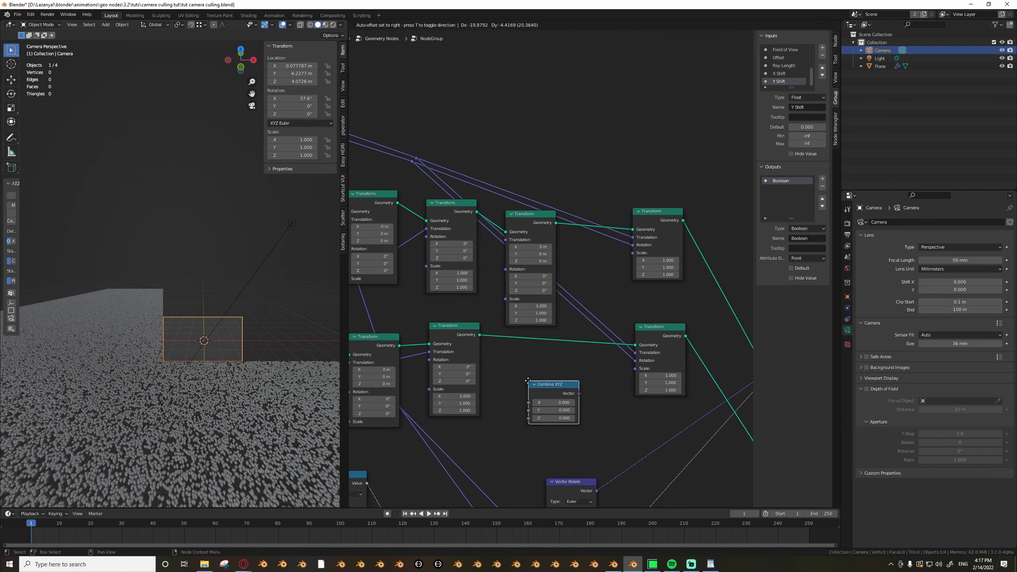
scroll(601, 381, "down", 3)
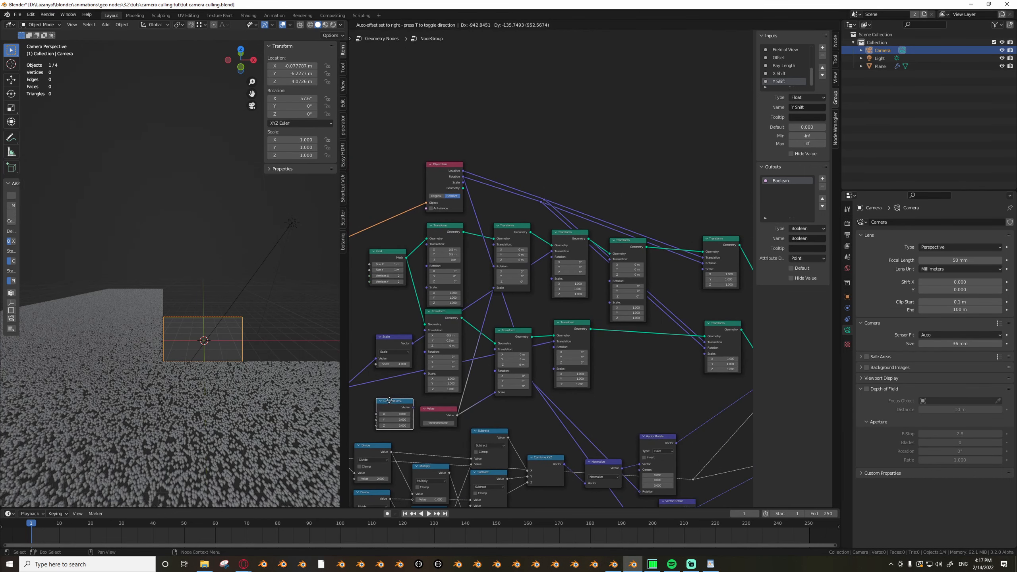
left_click(380, 396)
middle_click_drag(456, 388, 572, 343)
scroll(453, 379, "up", 2)
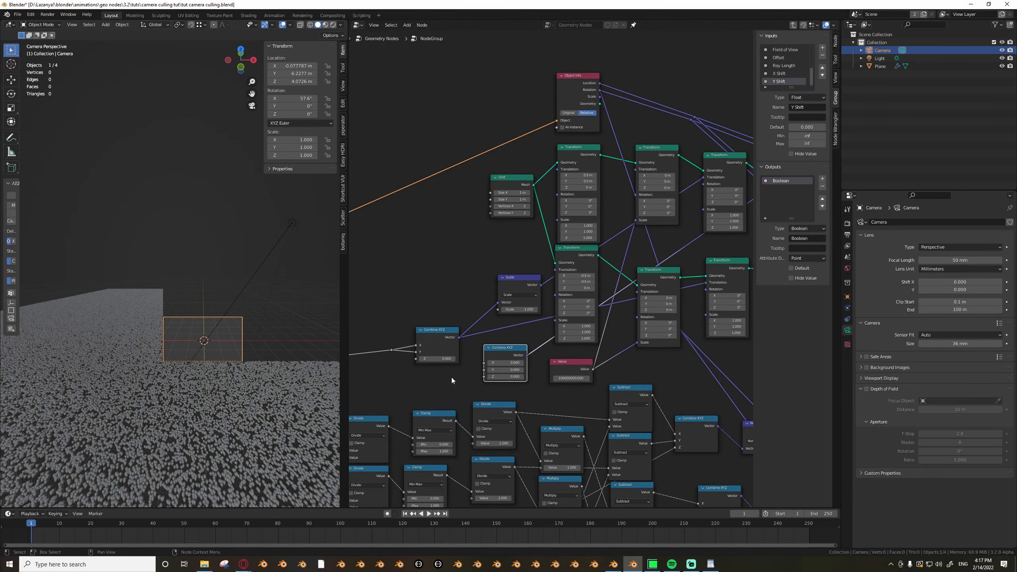
Add a Value node and connect it to the Y input of the new Combine XYZ node.
key("Tab")
type("value")
key("Return")
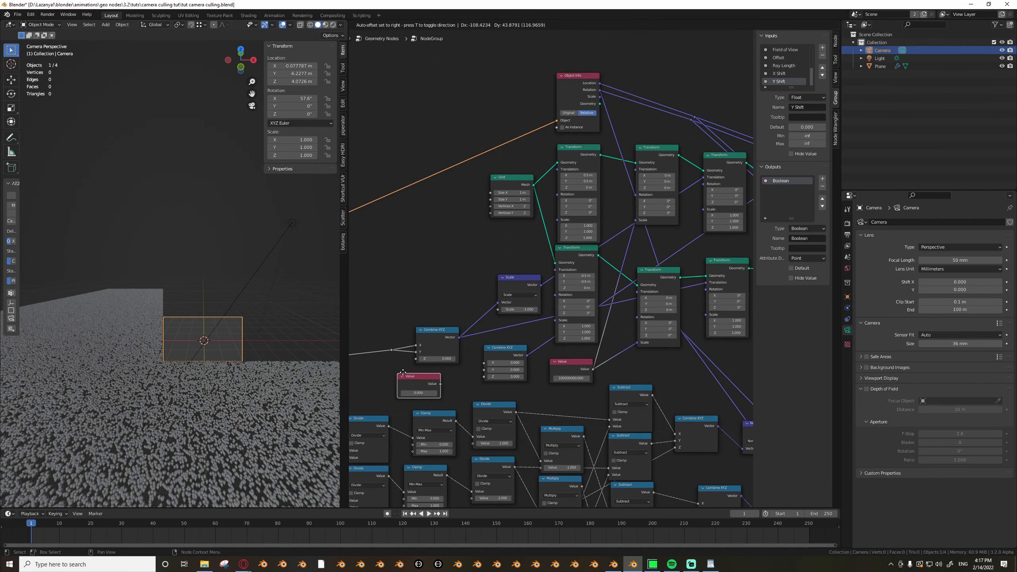
left_click(418, 383)
left_click_drag(482, 374, 484, 370)
scroll(425, 383, "up", 2)
left_click_drag(420, 391, 396, 391)
right_click(419, 395)
Insert a Multiply math node between the Value node and the Combine XYZ Y input, multiplying by -1.
middle_click_drag(433, 379, 552, 366)
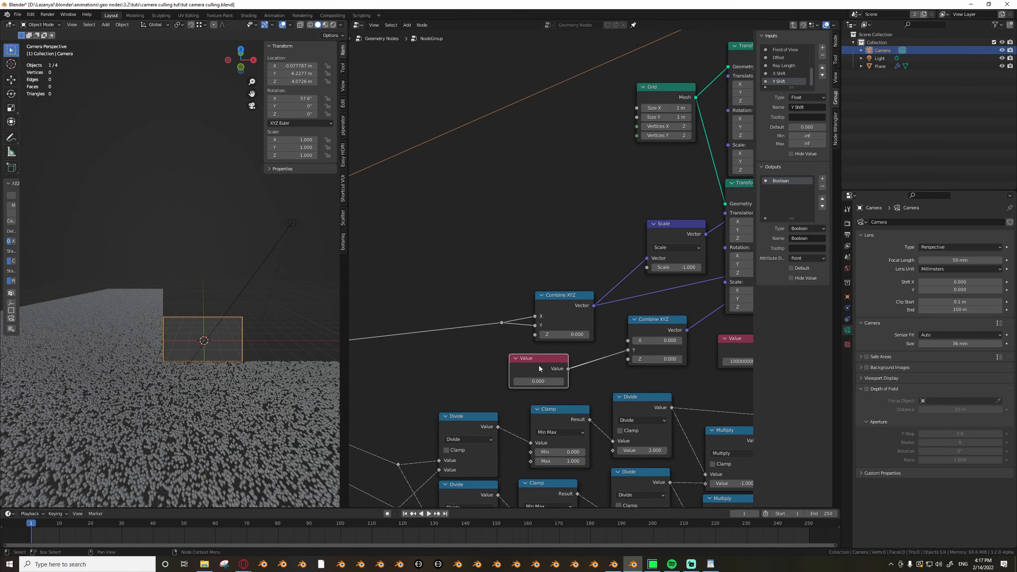
left_click_drag(552, 366, 470, 369)
key("Tab")
type("mul")
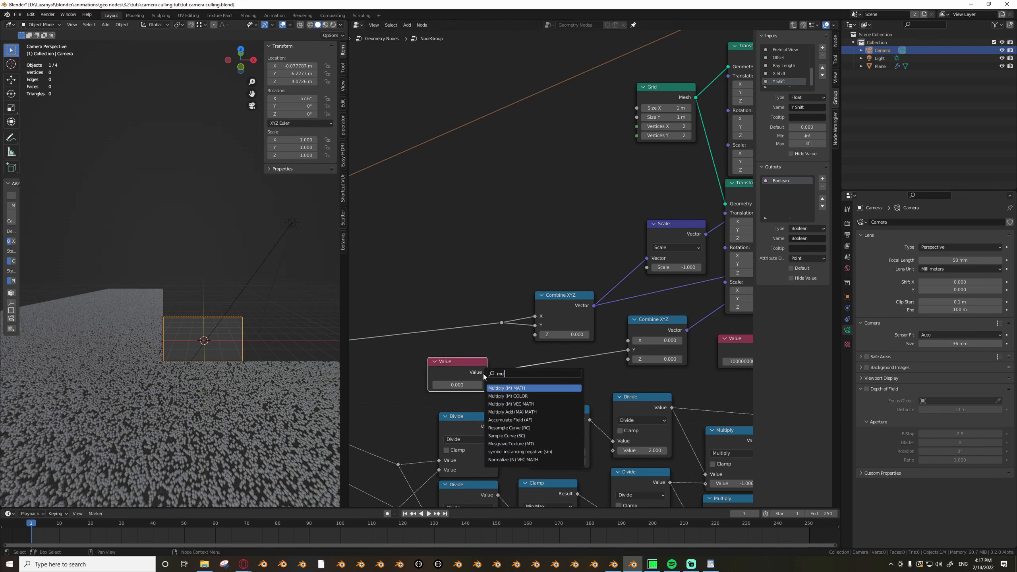
key("Return")
left_click(552, 347)
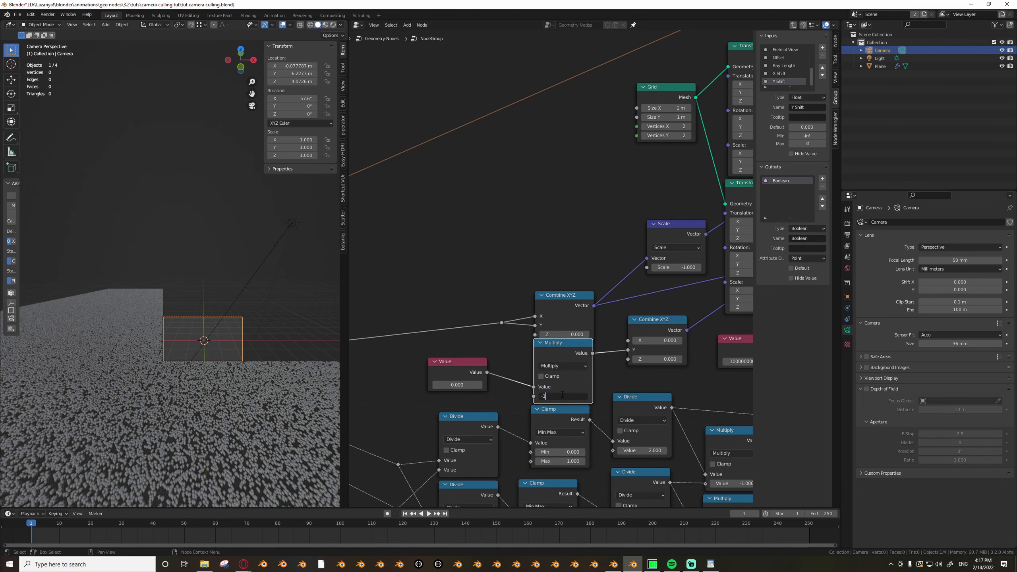
Move the upper Combine XYZ node and its reroute up to clear space above the Multiply node.
left_click_drag(489, 253, 562, 329)
key("g")
left_click(572, 311)
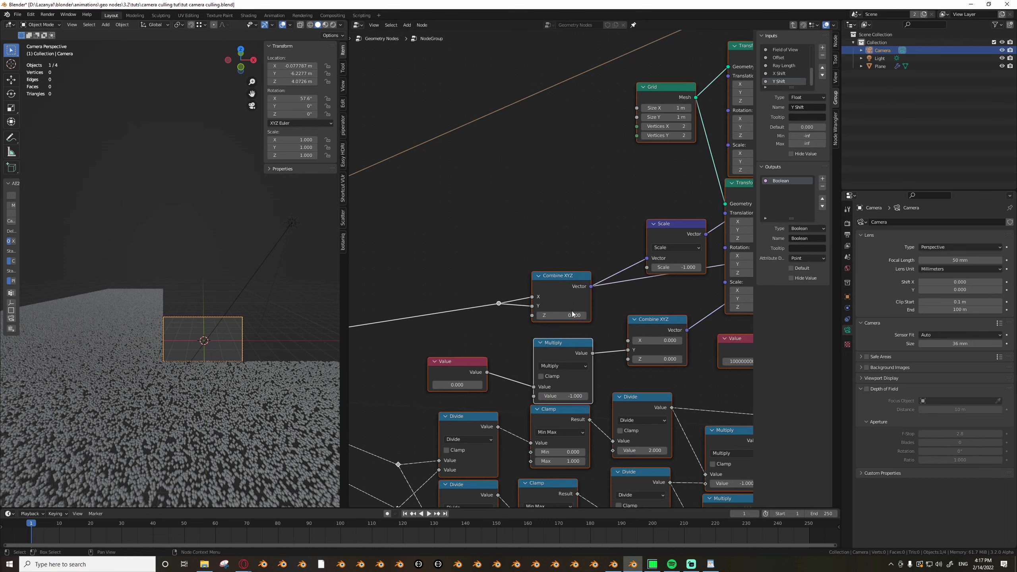
Link a new Group Input socket to the Multiply node's Value input and delete the replaced Value node.
left_click(515, 341)
scroll(511, 345, "down", 1)
middle_click_drag(509, 350, 601, 342)
scroll(520, 340, "down", 2)
scroll(600, 342, "down", 7)
scroll(452, 334, "up", 3)
middle_click_drag(422, 378, 408, 336)
right_click(382, 347)
key("Escape")
scroll(381, 337, "up", 1)
scroll(380, 333, "down", 2)
left_click_drag(387, 340, 609, 317)
scroll(655, 329, "up", 4)
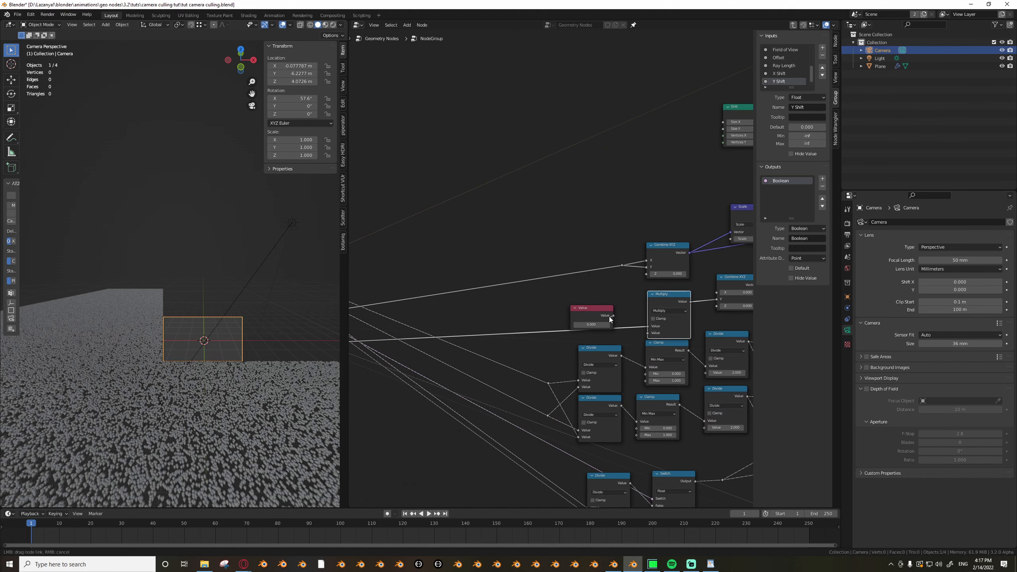
left_click(602, 314)
key("x")
Rename the node group's new float input to Under Cast and leave the group.
scroll(549, 327, "down", 6)
scroll(410, 330, "up", 4)
left_click(372, 314)
key("Tab")
scroll(420, 339, "down", 5)
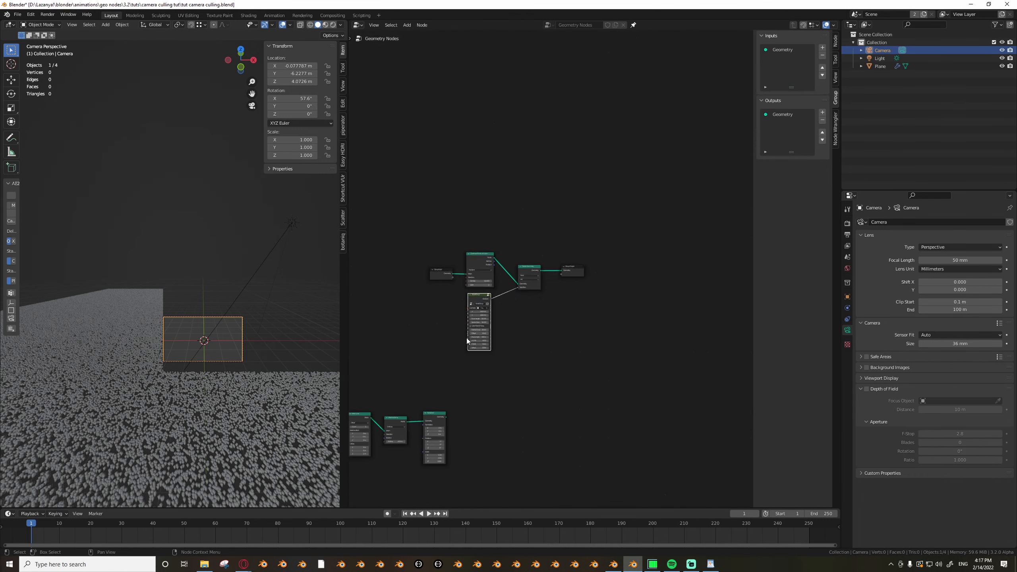
scroll(496, 343, "up", 9)
key("Tab")
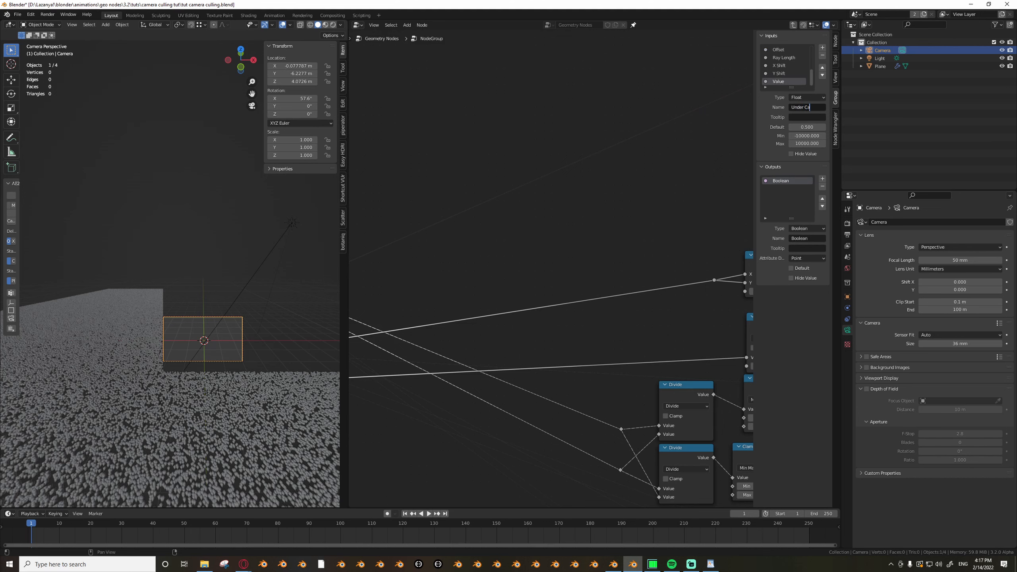
key("Tab")
Set the NodeGroup's Under Cast value to 0.
scroll(484, 355, "up", 1)
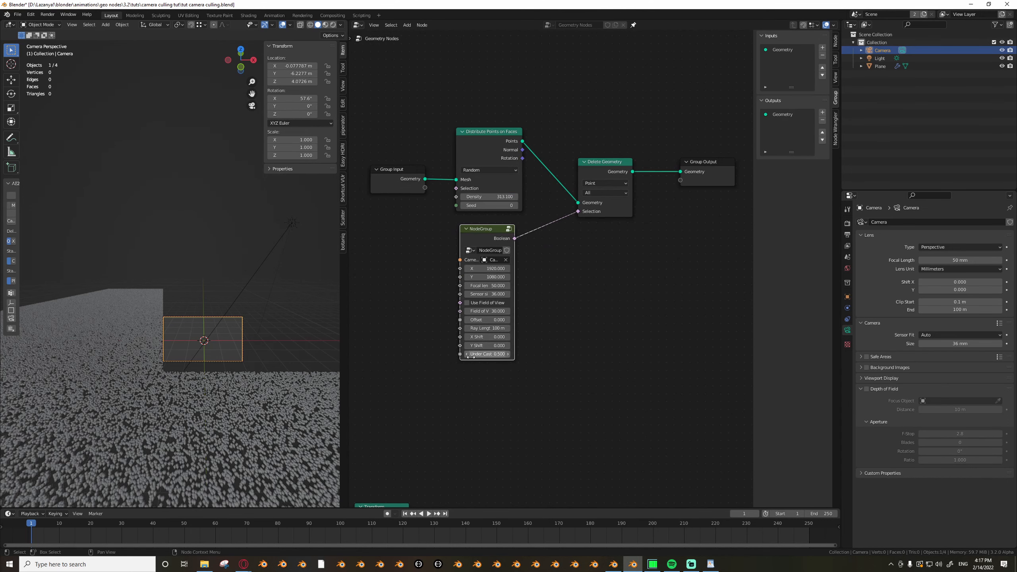
scroll(485, 354, "up", 2)
left_click(485, 354)
type("0")
key("Return")
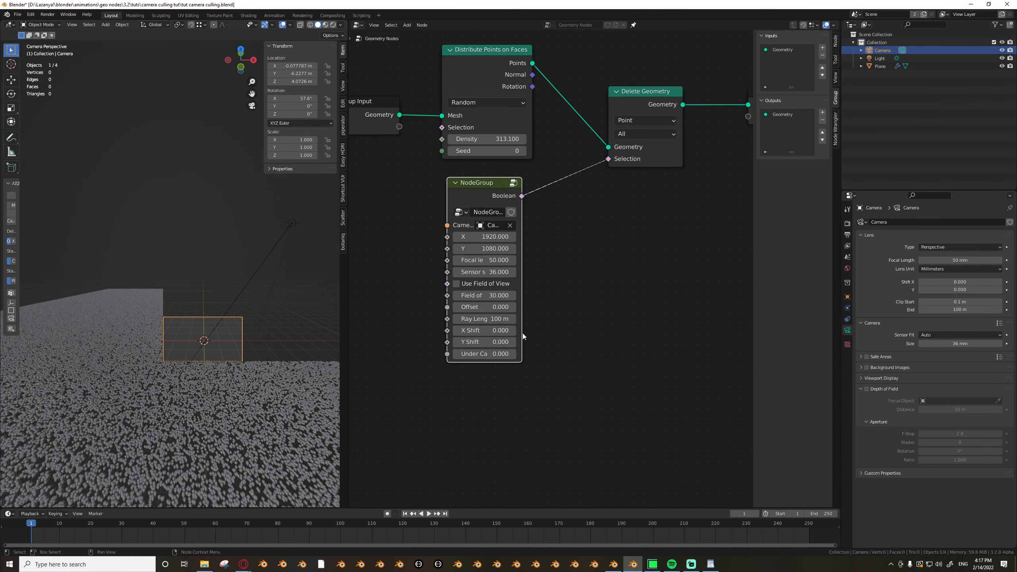
Inside the group, link the Boolean Math node's output to the Group Output, and return to the main tree.
key("Tab")
scroll(416, 315, "down", 10)
middle_click_drag(397, 314, 570, 353)
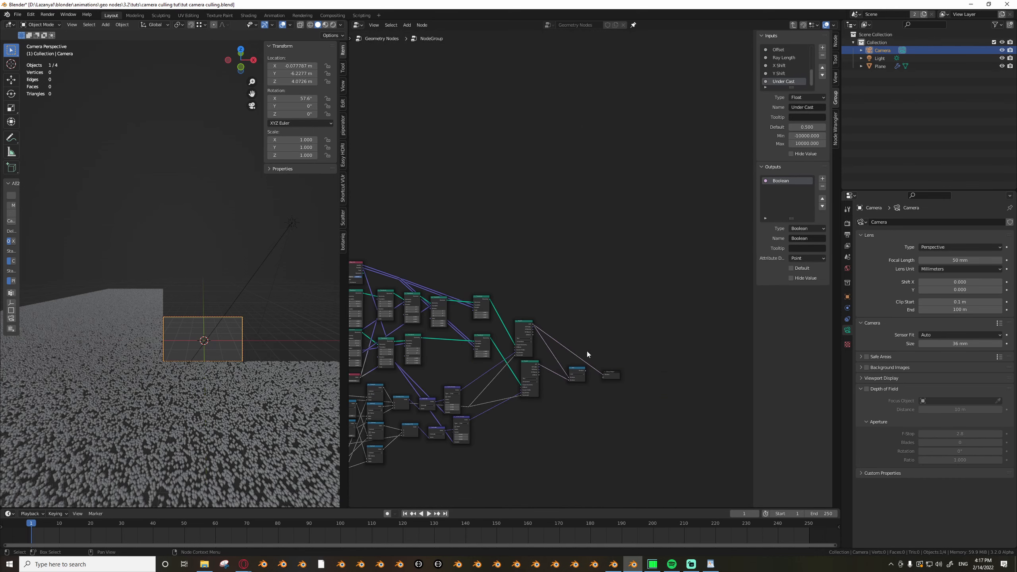
scroll(579, 367, "up", 8)
left_click_drag(641, 388, 640, 386)
key("Tab")
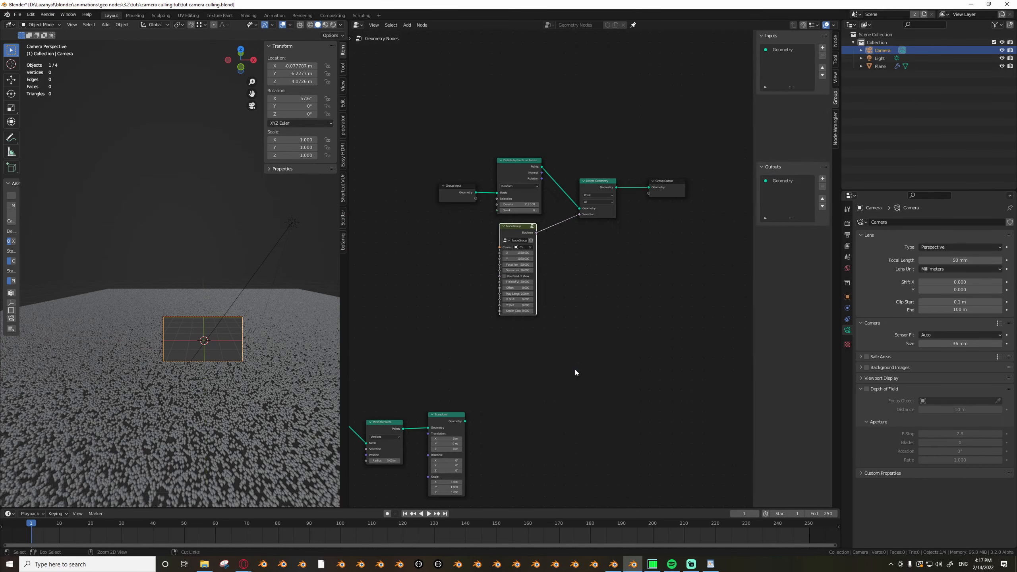
Raise the NodeGroup's Under Cast value to 9.8 while inspecting the culled area from several angles.
scroll(518, 308, "up", 5)
left_click_drag(462, 351, 480, 350)
middle_click_drag(209, 362, 197, 387)
left_click_drag(487, 347, 496, 347)
middle_click_drag(179, 418, 278, 383)
Fly the camera to about X -3.94 m, Y -7.83 m, Z 4.19 m and inspect the culled area from outside.
key("KP_0")
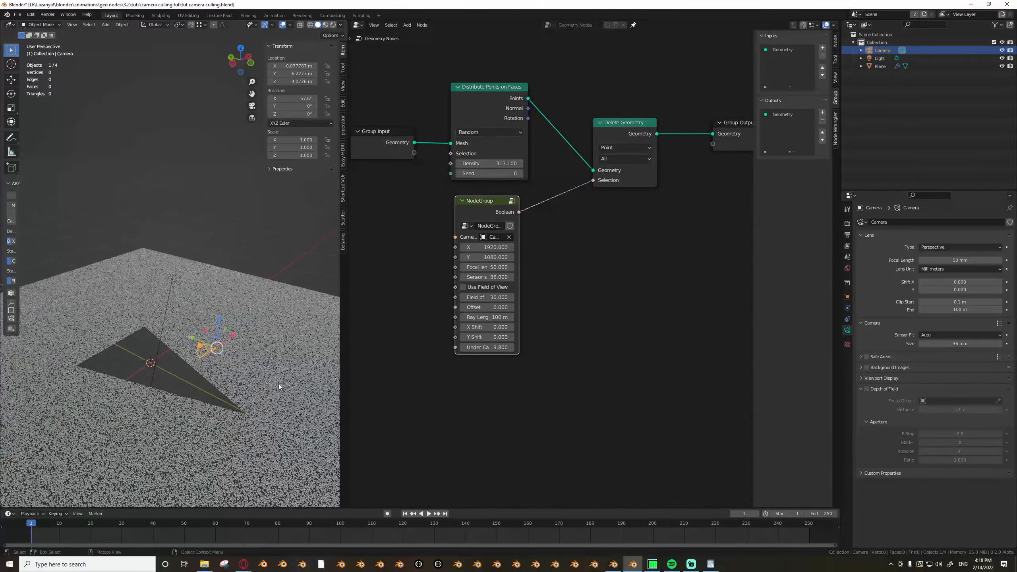
key("grave")
key("Escape")
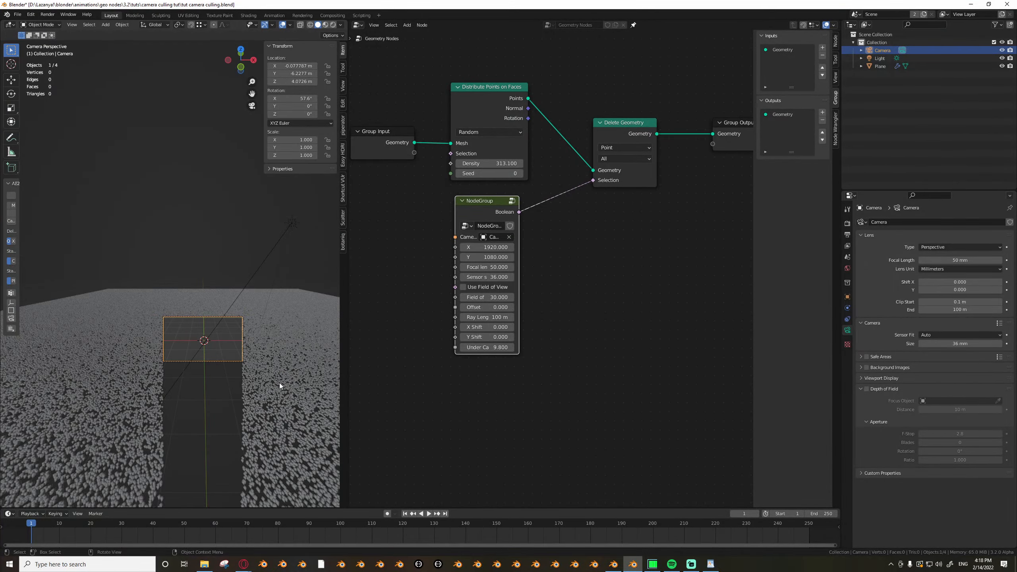
key("shift+grave")
key("s")
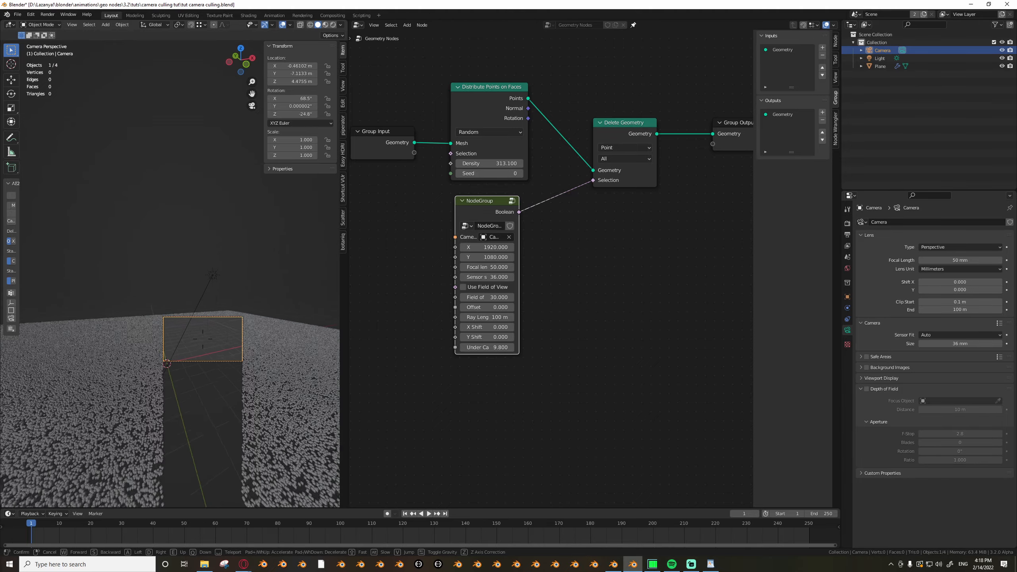
key("w")
left_click(258, 289)
middle_click_drag(258, 293, 209, 385)
Move the Delete Geometry and Group Output nodes away from the Distribute Points on Faces node.
scroll(615, 241, "down", 6)
scroll(614, 240, "up", 4)
middle_click_drag(615, 241, 555, 314)
left_click_drag(556, 172, 636, 273)
key("g")
left_click(662, 290)
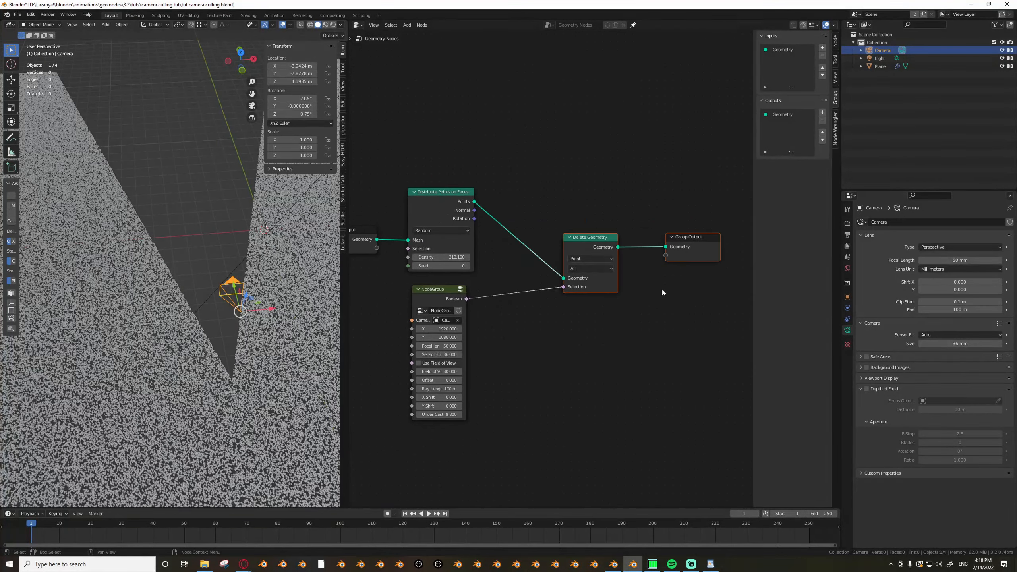
Link the NodeGroup's Boolean output to the Distribute Points on Faces Selection and cut its link to Delete Geometry.
middle_click_drag(436, 310, 517, 301)
left_click_drag(517, 300, 499, 237)
right_click_drag(580, 270, 572, 316, "ctrl")
middle_click_drag(595, 298, 547, 325)
scroll(546, 324, "down", 2)
scroll(553, 271, "up", 2)
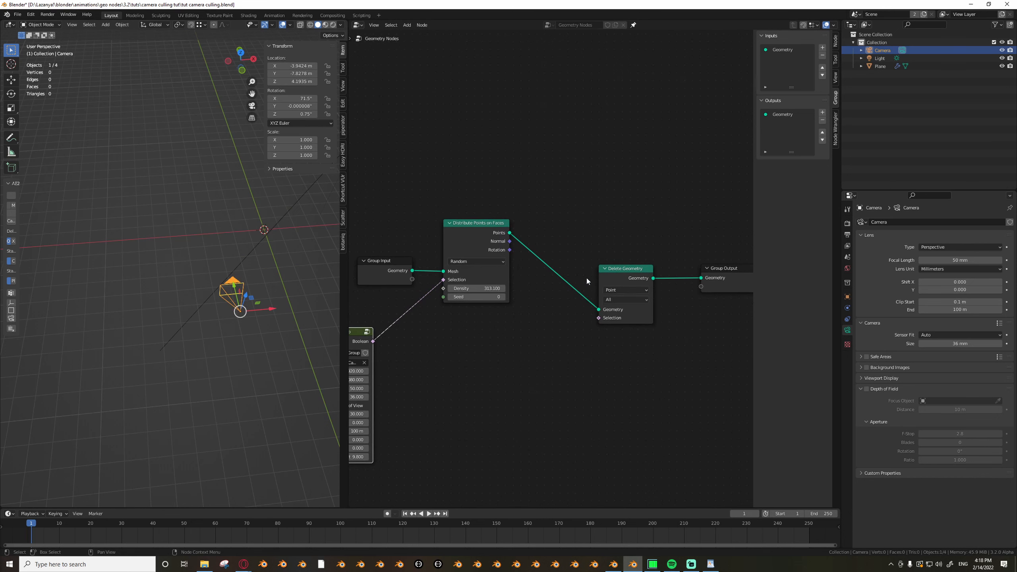
Detach the Delete Geometry node from the chain and inspect the remaining points around the camera.
left_click_drag(620, 268, 578, 313, "alt")
scroll(411, 349, "down", 1)
scroll(241, 344, "down", 3)
middle_click_drag(204, 335, 186, 299)
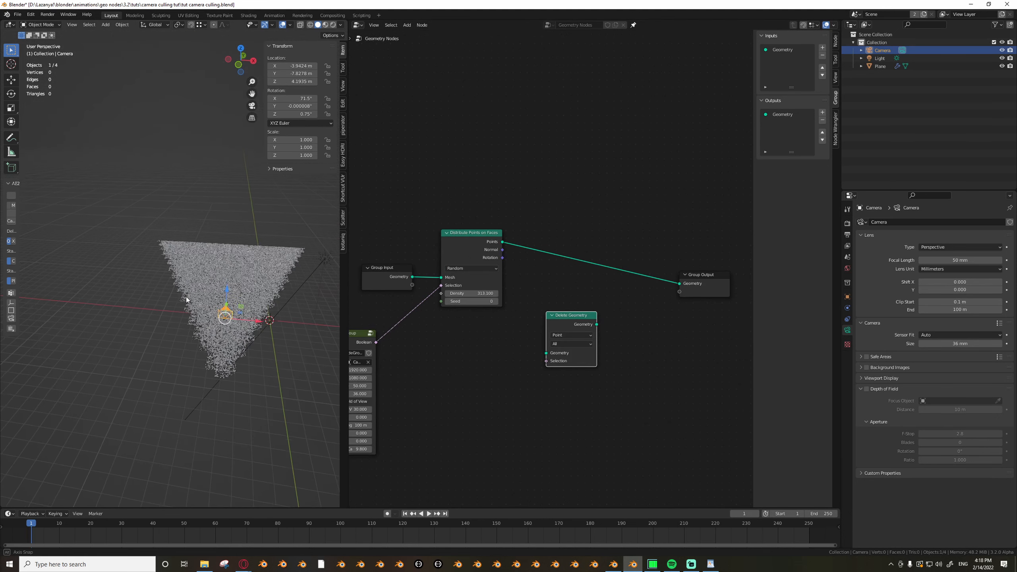
scroll(218, 322, "up", 2)
Add a Boolean Math node set to Not and feed it the NodeGroup's Boolean output.
key("Tab")
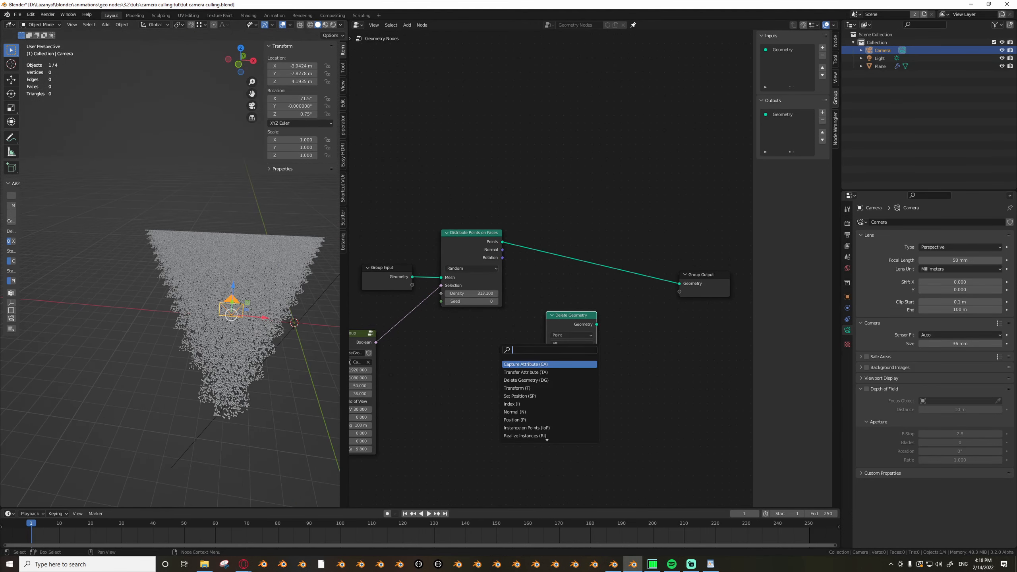
type("bm")
key("Return")
left_click(491, 362)
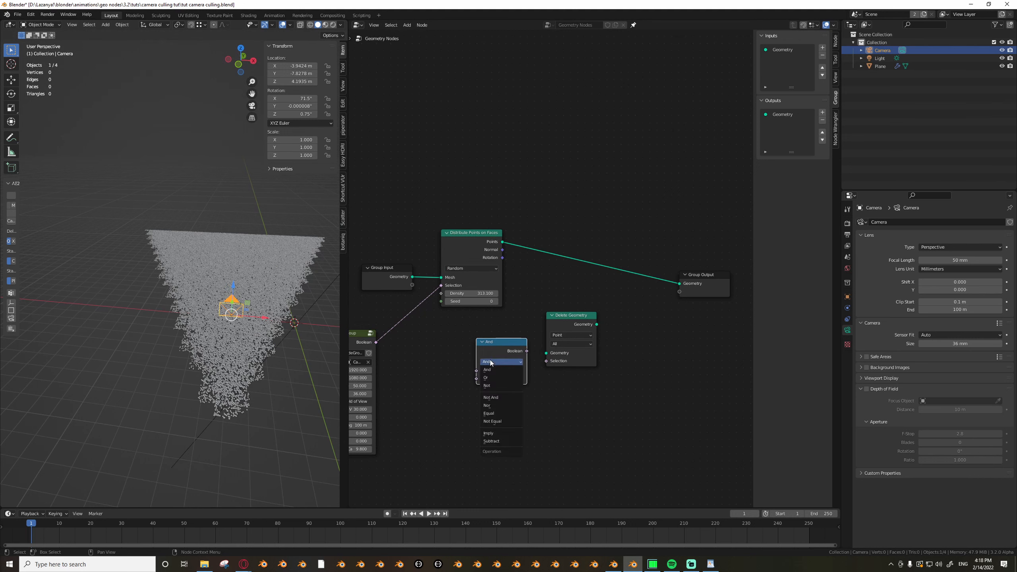
left_click_drag(375, 342, 477, 371)
left_click_drag(516, 344, 503, 320)
Insert Delete Geometry back before the Group Output and link the Not node's output to its Selection.
middle_click_drag(522, 319, 460, 355)
left_click_drag(495, 353, 523, 291)
left_click_drag(452, 364, 515, 337)
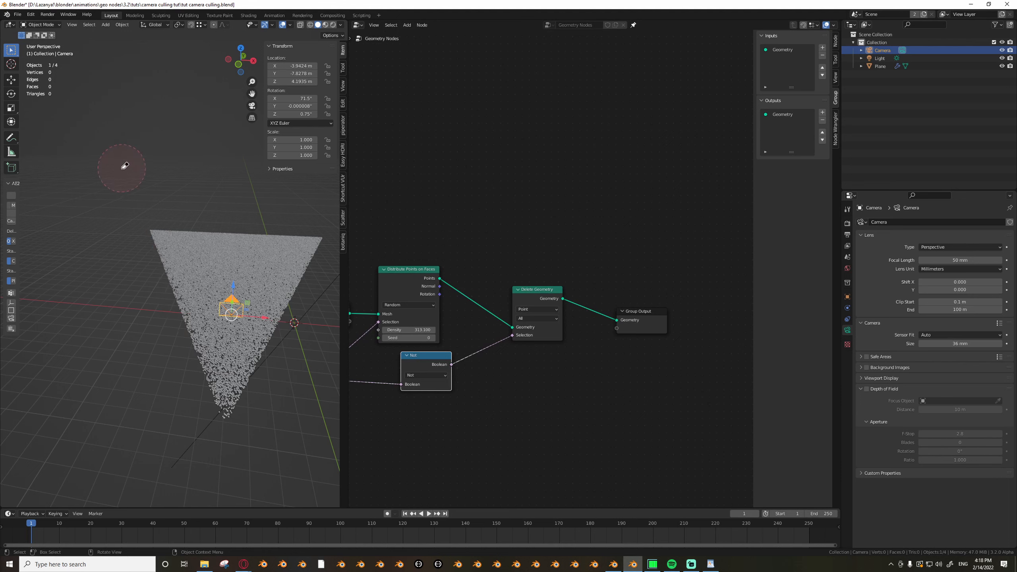
Mute the Delete Geometry node and examine the points' edges through the camera view.
left_click(539, 295)
key("m")
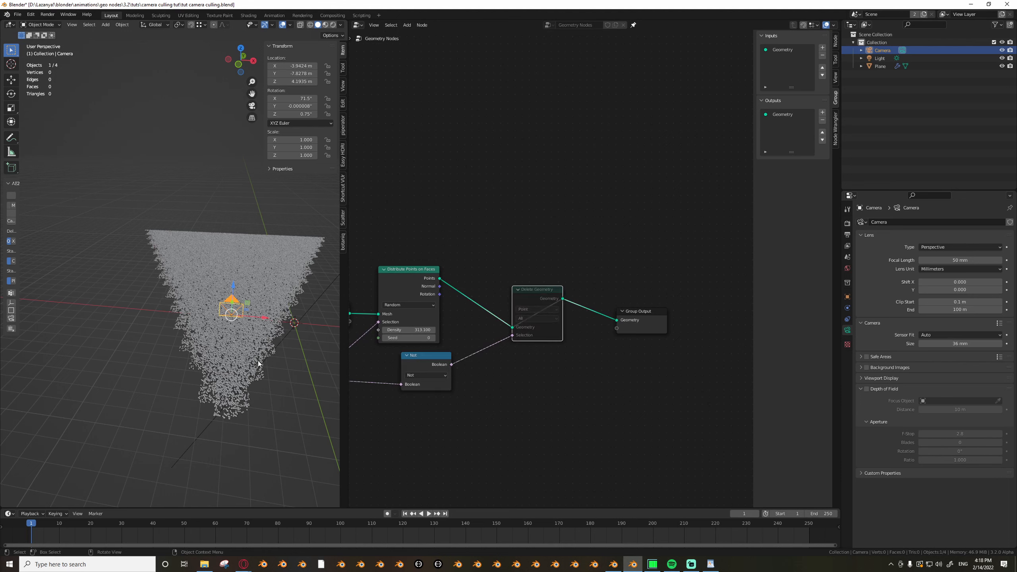
scroll(424, 278, "up", 2)
scroll(243, 370, "up", 3)
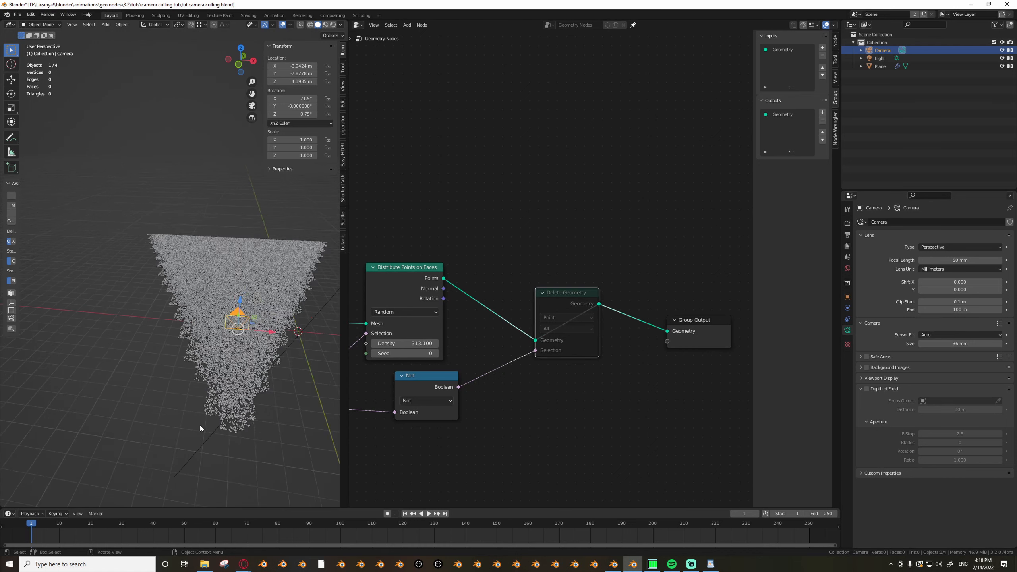
key("KP_0")
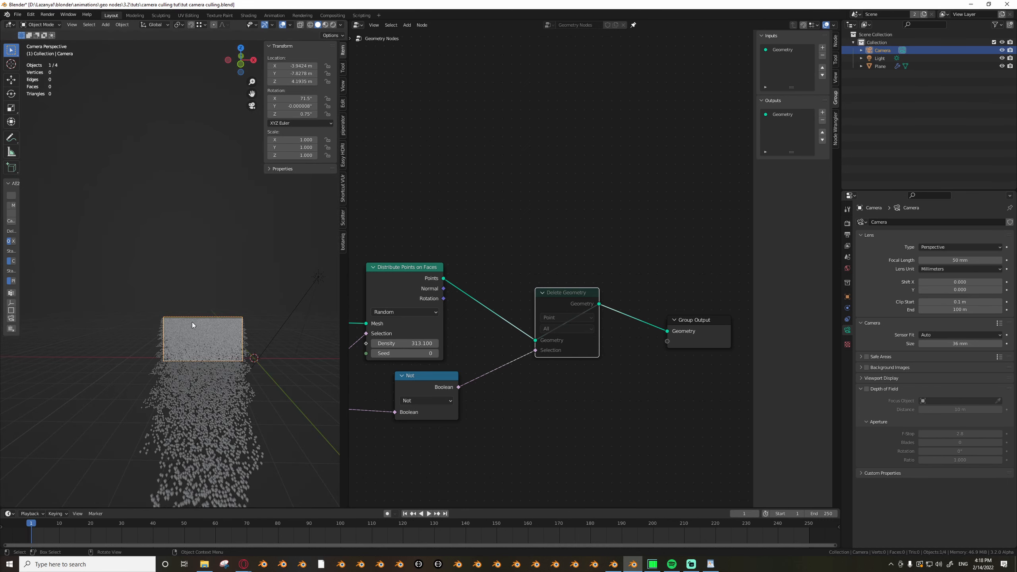
scroll(192, 322, "up", 4)
scroll(563, 328, "up", 1)
Unmute the Delete Geometry node and turn the camera to about 67.6° X and 2.55° Z to test the culling.
key("m")
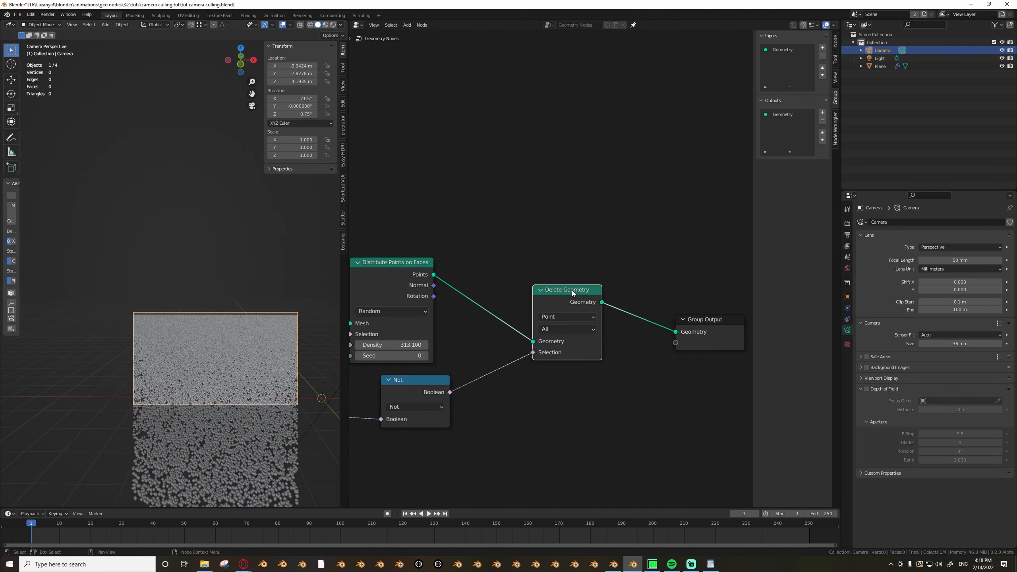
left_click(232, 352)
scroll(232, 353, "down", 3)
scroll(227, 374, "up", 4)
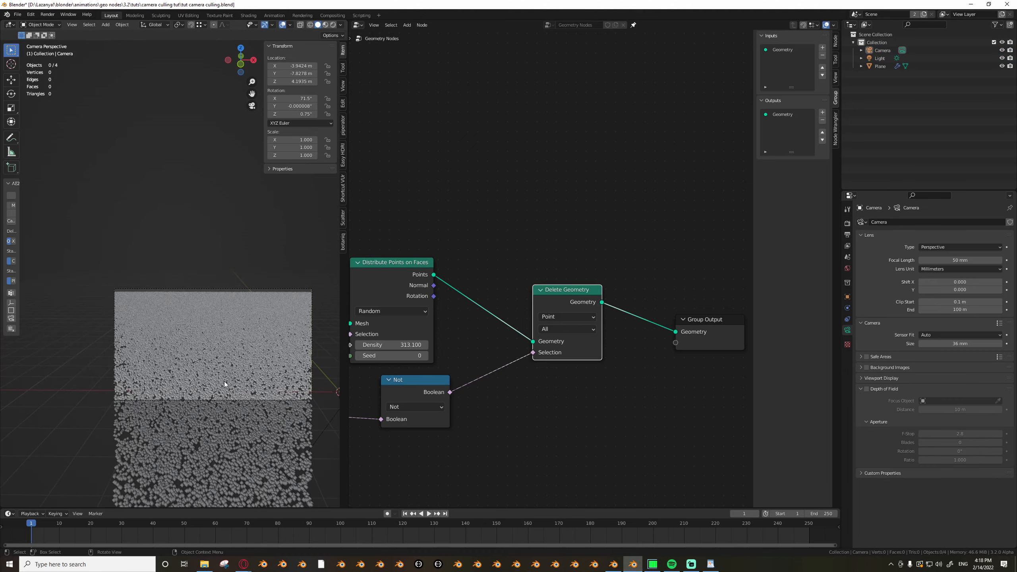
key("shift+grave")
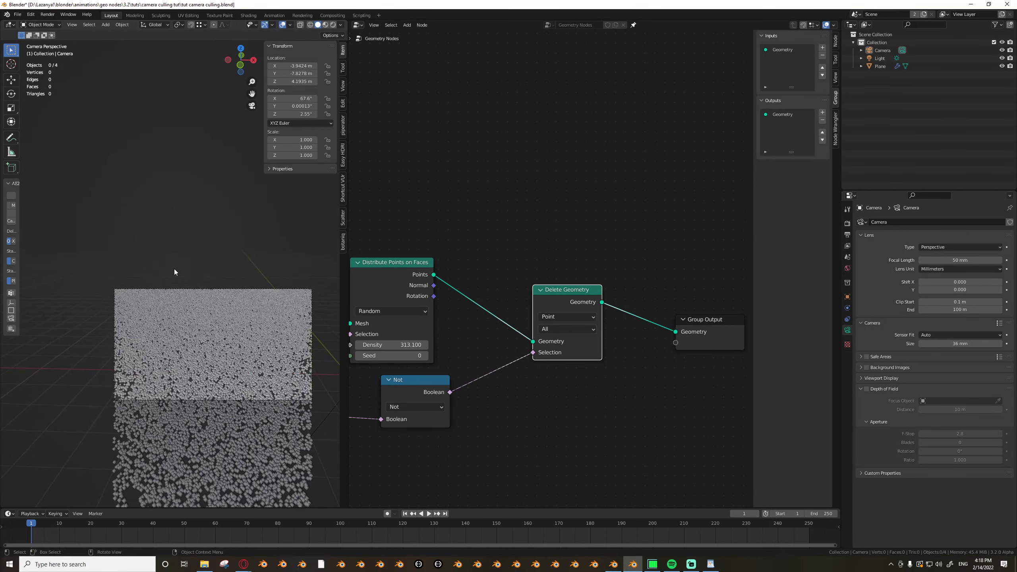
left_click(104, 374)
key("shift+grave")
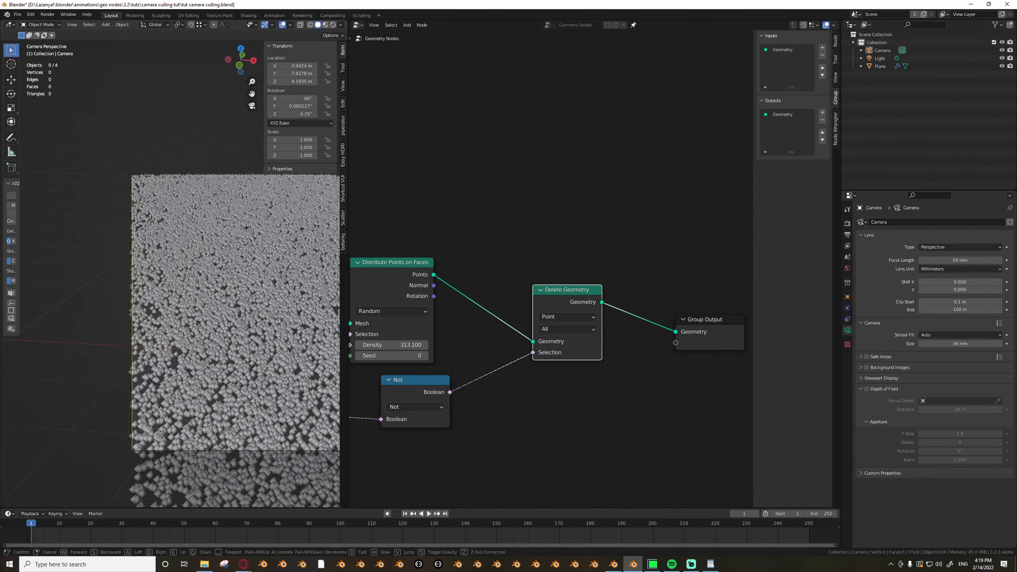
key("Escape")
scroll(595, 303, "down", 3)
scroll(595, 303, "up", 3)
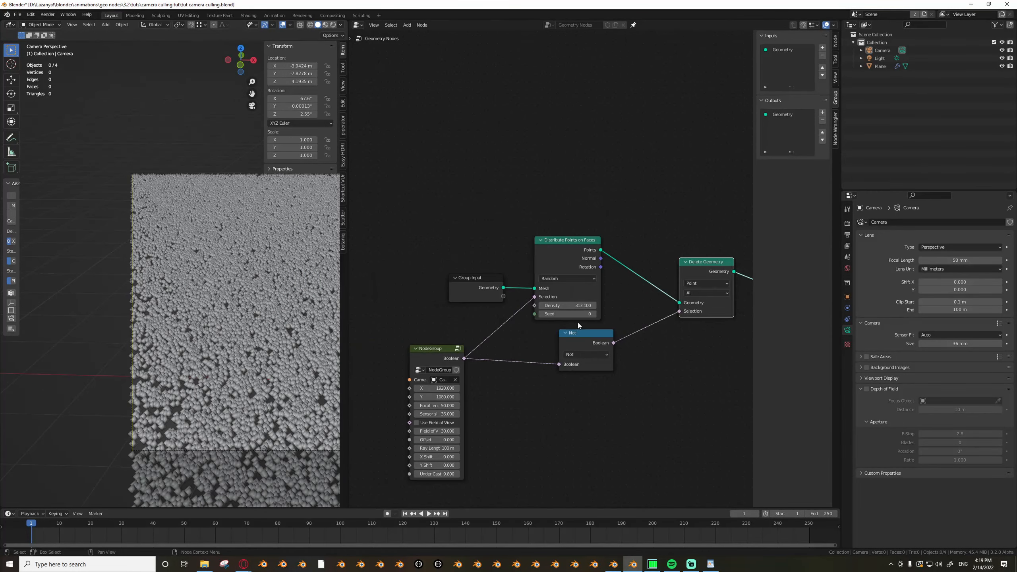
Mute the Delete Geometry node again and try turning the camera to check the edge points.
key("m")
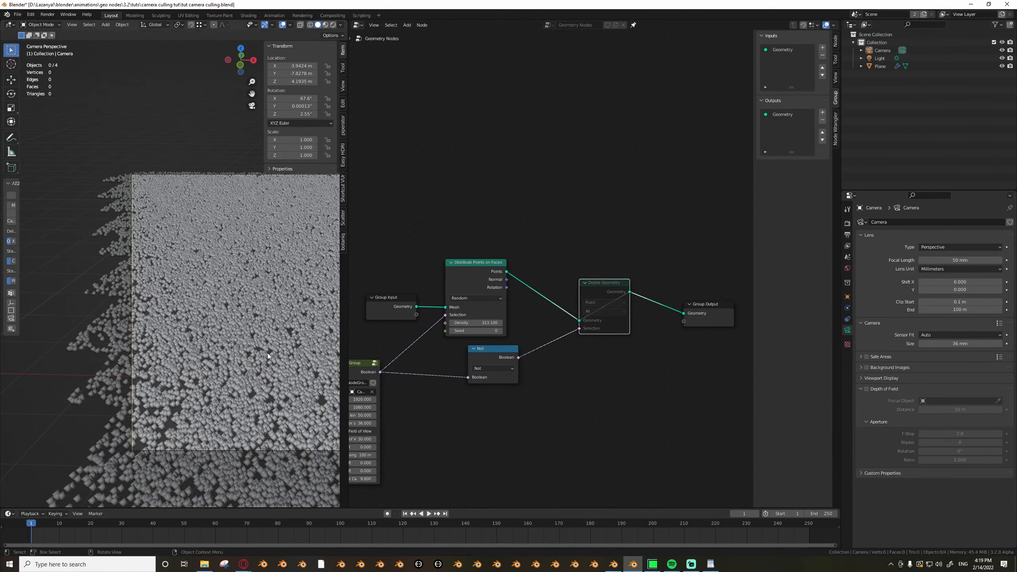
key("shift+grave")
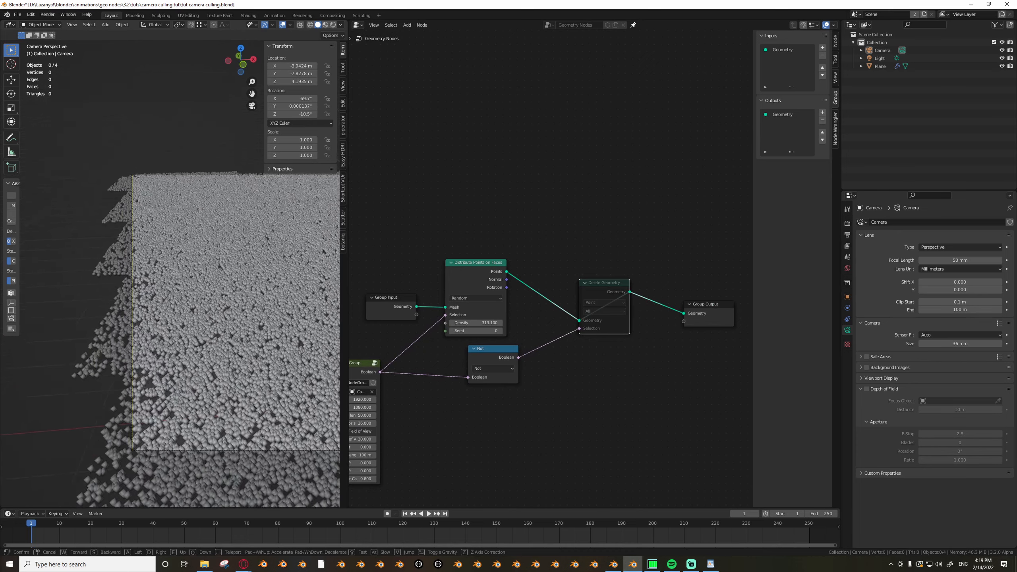
key("Escape")
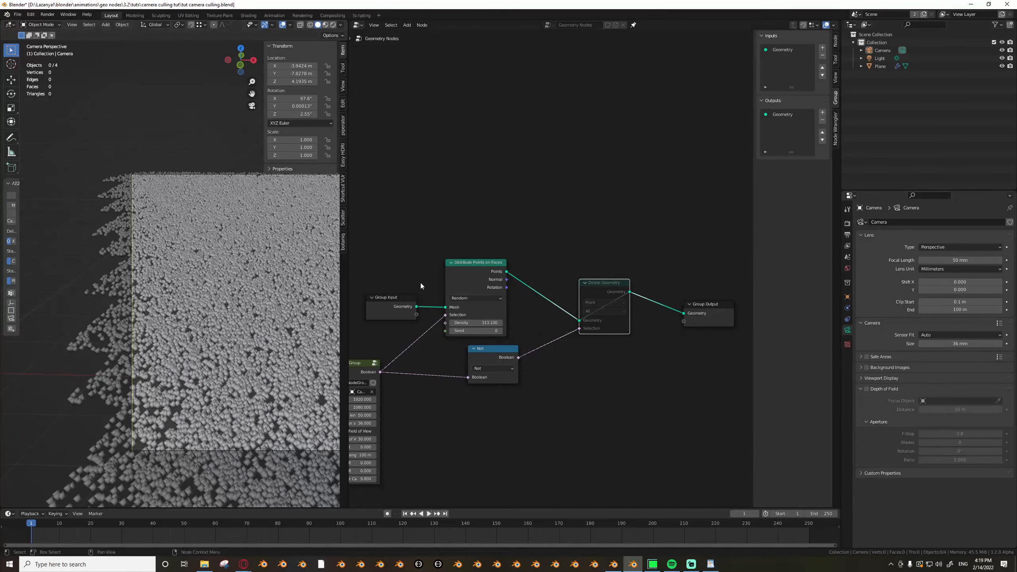
Raise the NodeGroup's Offset value to 2.3.
middle_click_drag(395, 393, 576, 352)
scroll(577, 353, "down", 4)
scroll(576, 355, "up", 3)
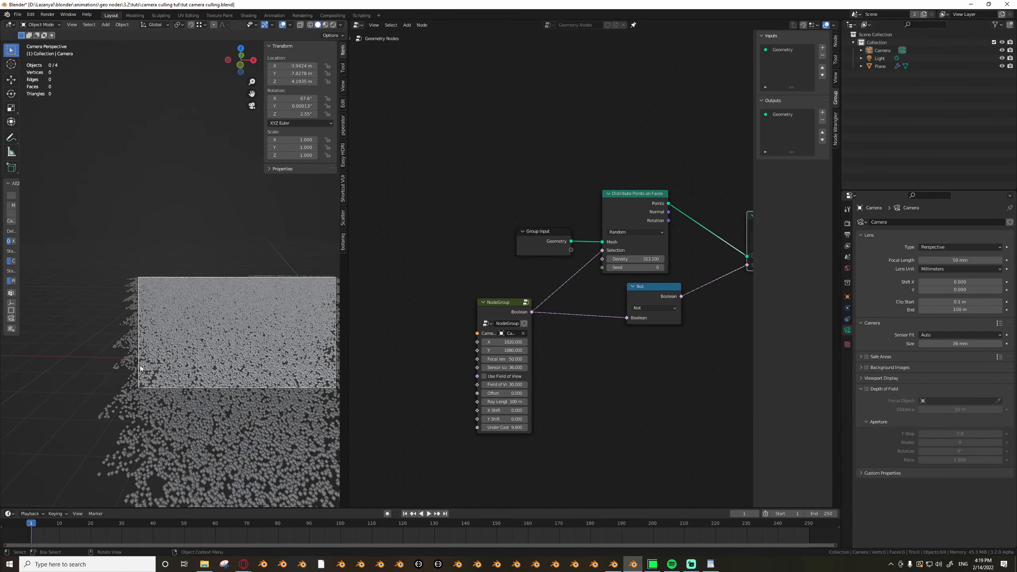
scroll(462, 370, "up", 2)
scroll(462, 383, "up", 2)
left_click_drag(462, 384, 502, 384)
scroll(467, 299, "down", 3)
scroll(505, 340, "up", 4)
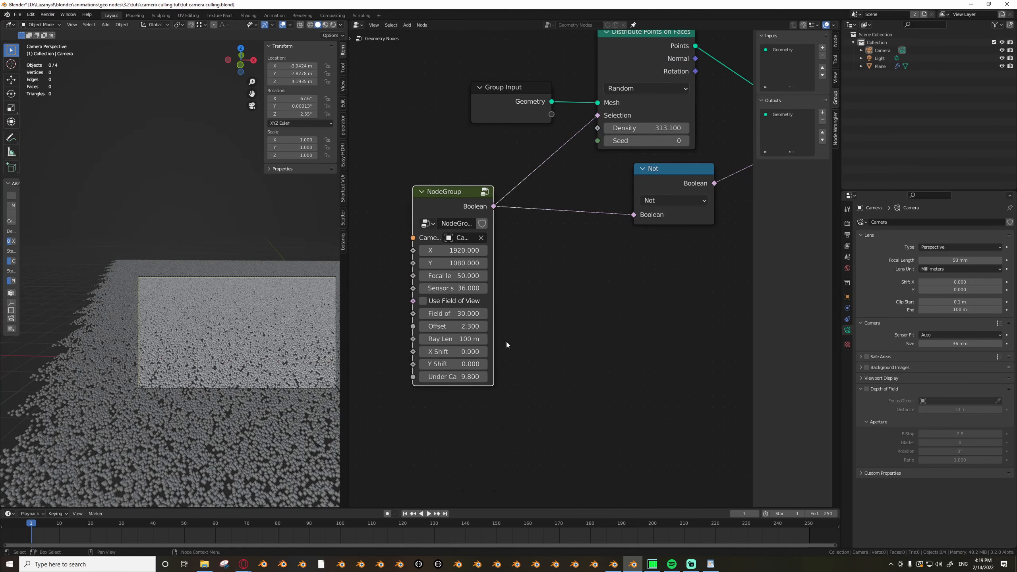
Inside the NodeGroup, move the Ray Length input down to the end of the input list, after Under Cast.
key("Tab")
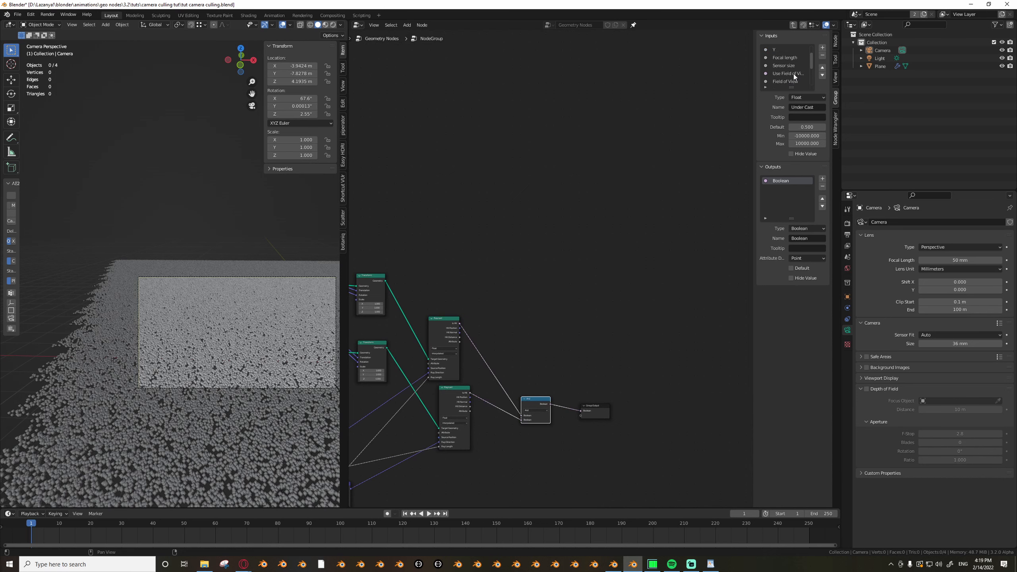
scroll(793, 74, "down", 5)
left_click(786, 58)
left_click(819, 76)
left_click(820, 76)
left_click(819, 77)
Move the NodeGroup's Offset input up to directly below Y and check the order on the node.
left_click(786, 49)
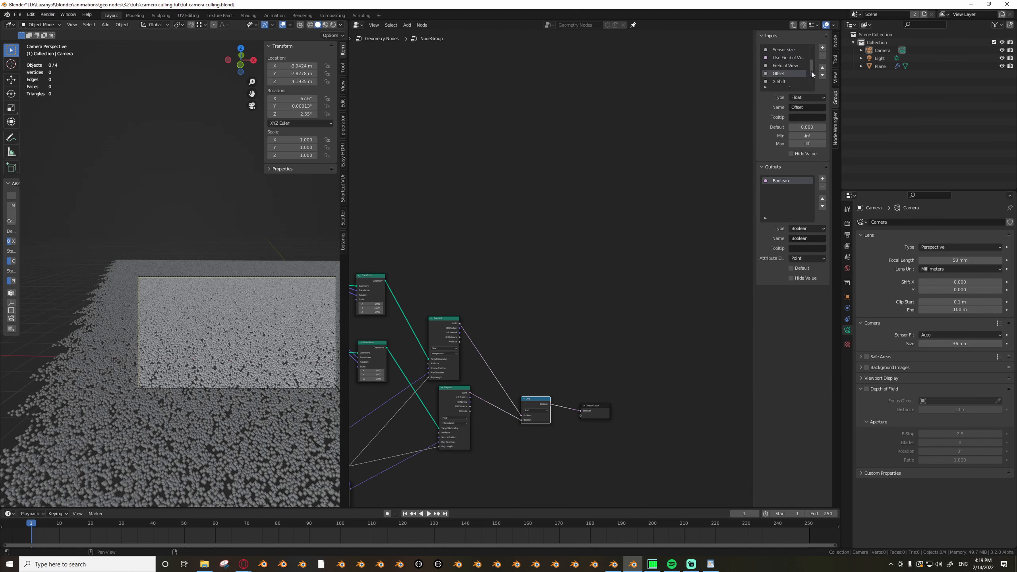
left_click(822, 68)
left_click(823, 68)
left_click(823, 68)
left_click(823, 68)
key("Tab")
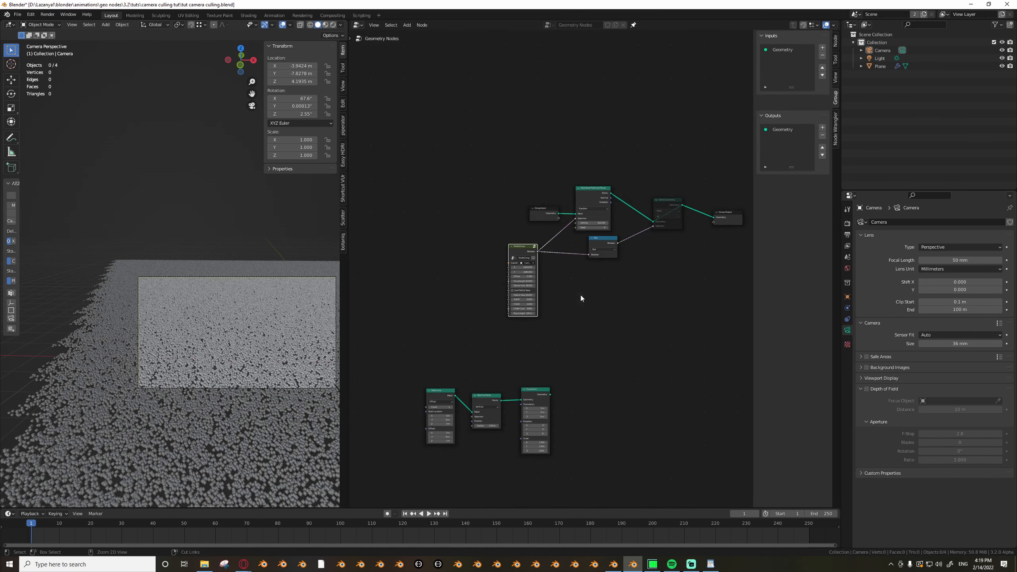
scroll(549, 276, "up", 5)
Move the Offset input back down to between Field of View and X Shift in the NodeGroup.
key("Tab")
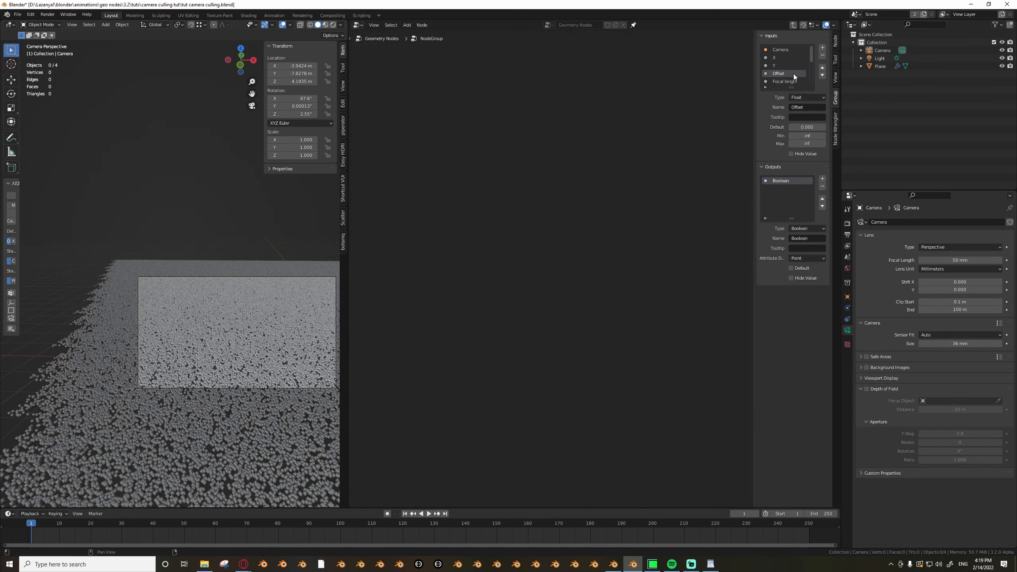
left_click(822, 75)
left_click(822, 75)
left_click(822, 75)
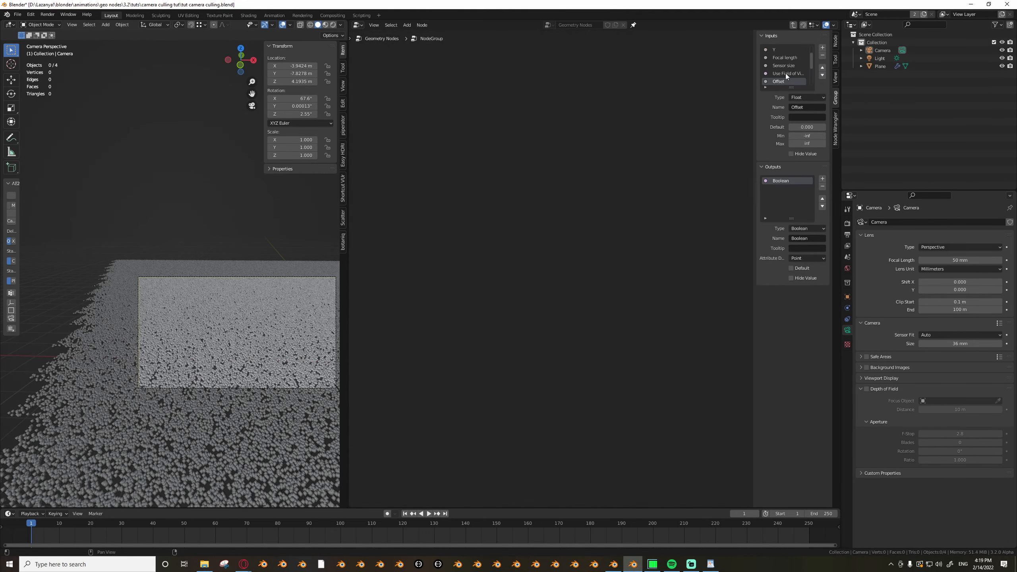
left_click(823, 75)
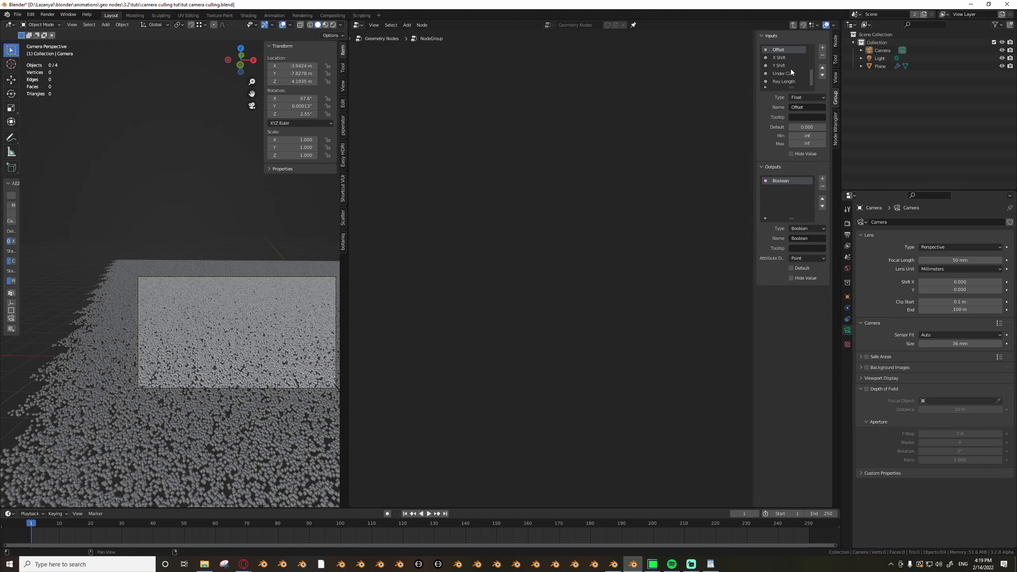
key("Tab")
scroll(506, 362, "up", 3)
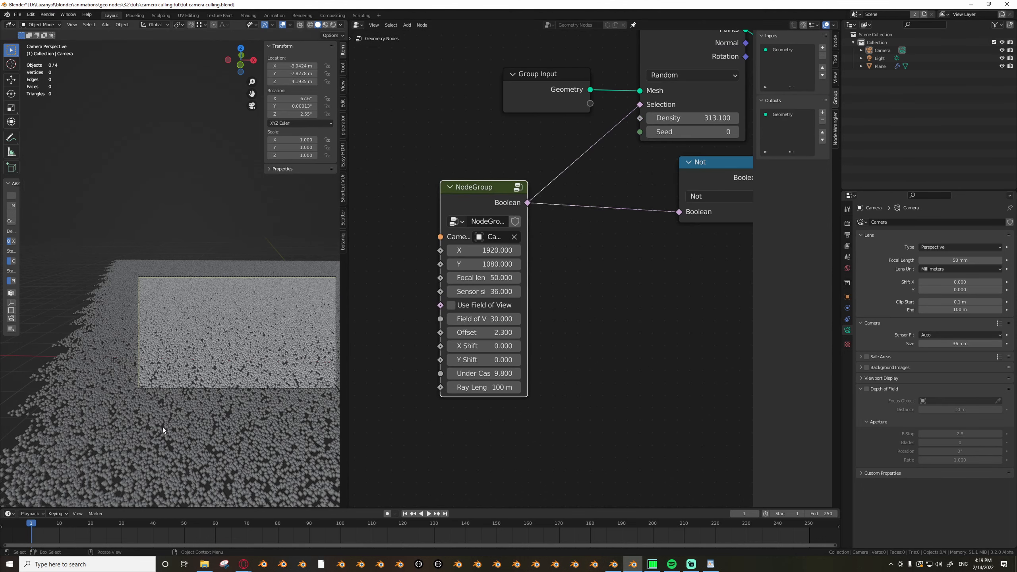
Unmute the Delete Geometry node and reposition the NodeGroup slightly below the Group Input node.
scroll(164, 400, "down", 3)
scroll(164, 354, "up", 3)
middle_click_drag(534, 320, 493, 341)
scroll(493, 341, "down", 7)
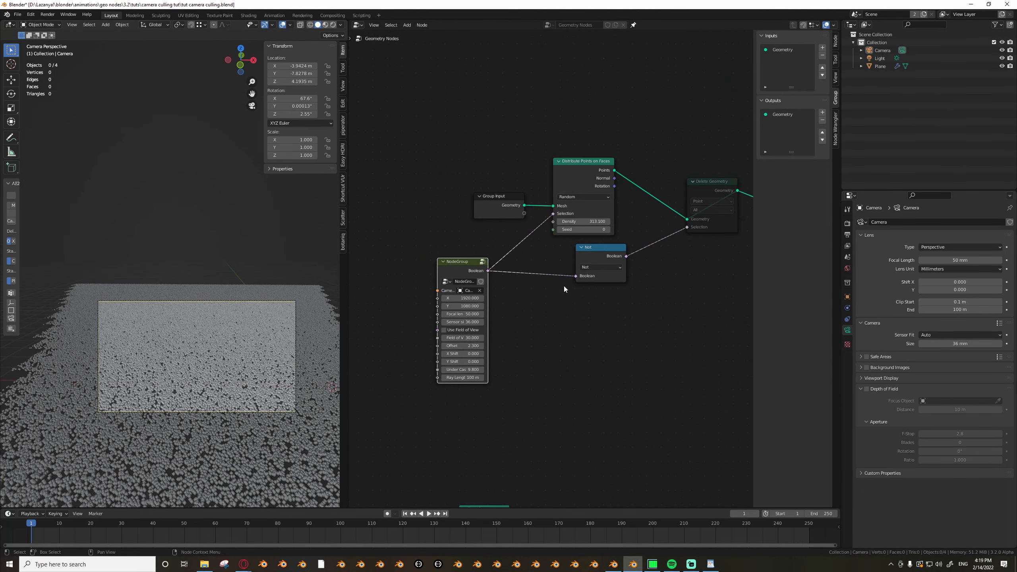
middle_click_drag(685, 215, 577, 263)
scroll(578, 263, "up", 1)
key("m")
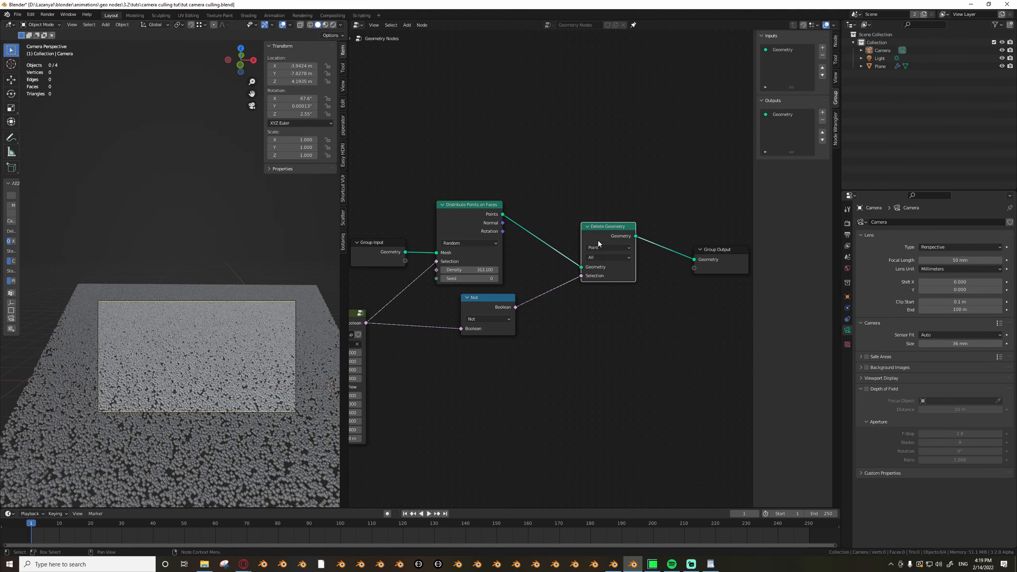
scroll(380, 356, "down", 4)
middle_click_drag(378, 358, 506, 325)
scroll(506, 326, "up", 2)
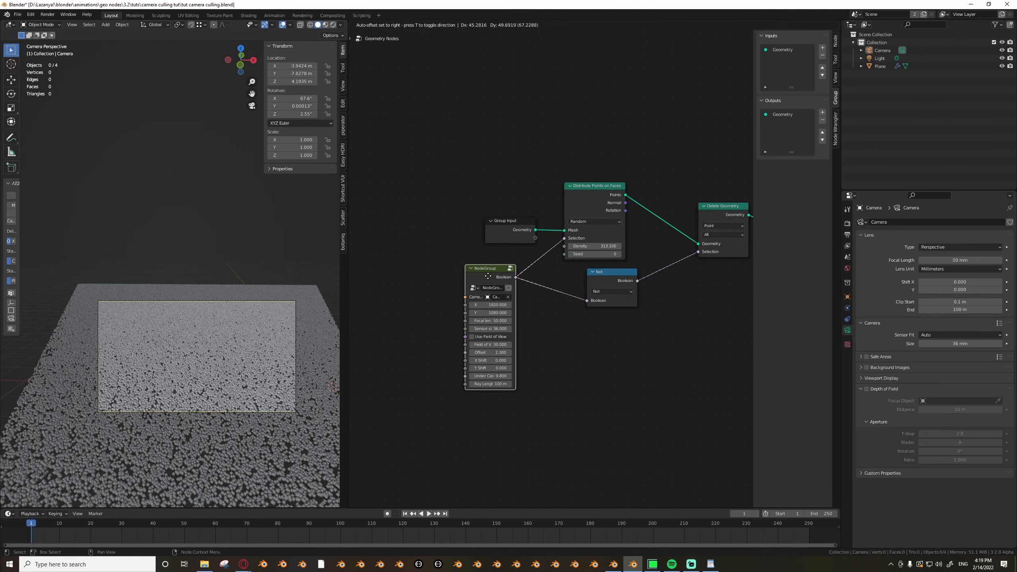
Leave the camera view and move the camera to about X 0.19 m, Y 1.41 m, Z 3.51 m.
middle_click_drag(302, 386, 237, 354)
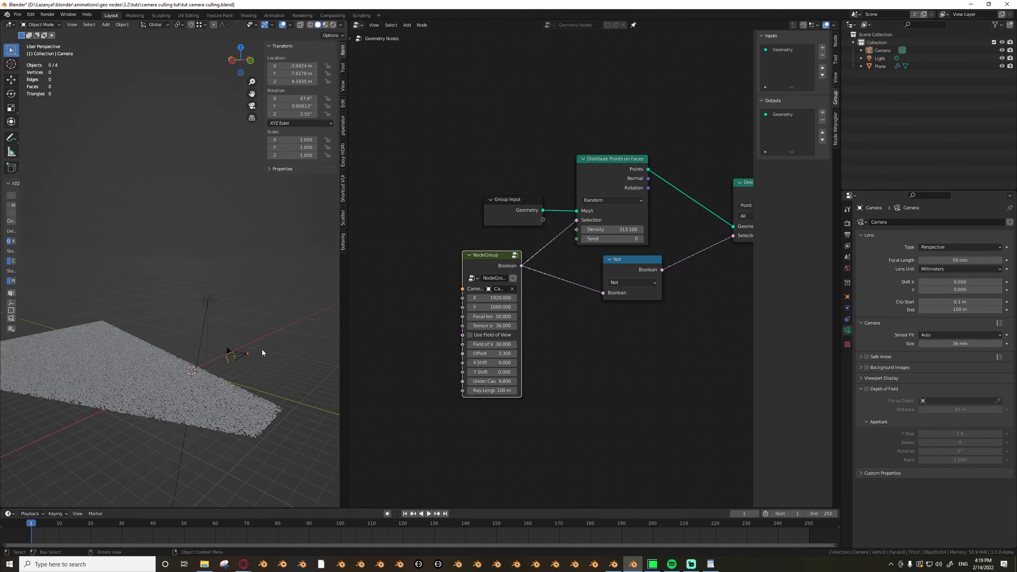
left_click(236, 352)
scroll(499, 389, "up", 1)
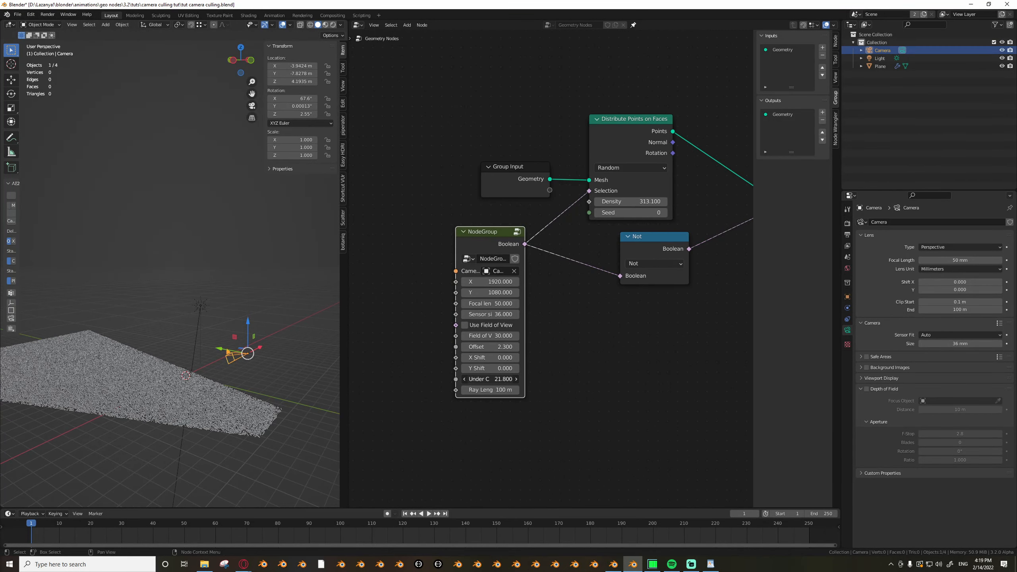
middle_click_drag(295, 374, 313, 366)
key("g")
left_click(176, 374)
middle_click_drag(22, 372, 141, 370, "shift")
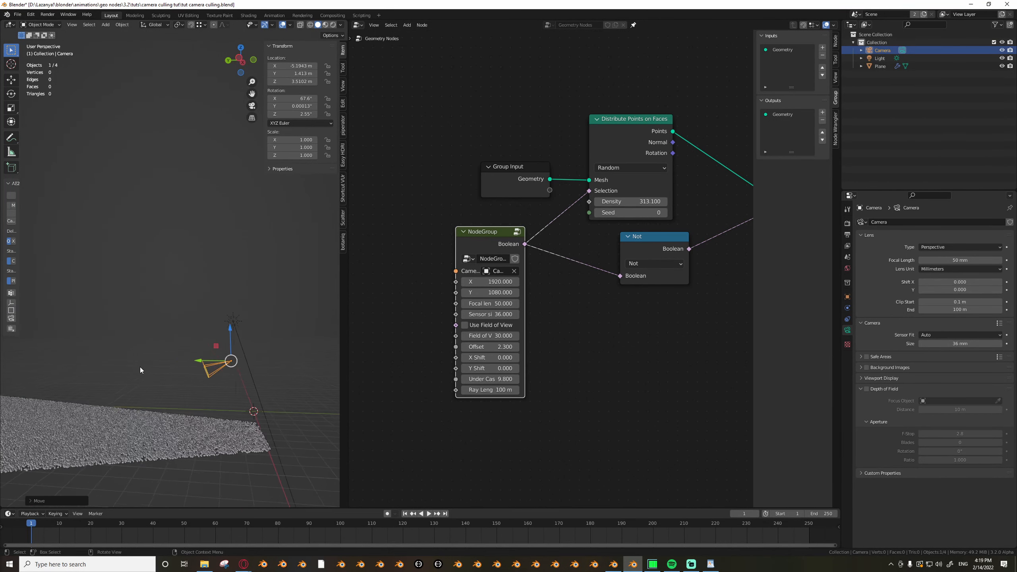
Rotate the camera to about 82.1° X, -0.25° Y and 5.31° Z.
middle_click_drag(279, 361, 293, 357)
key("r")
left_click(288, 344)
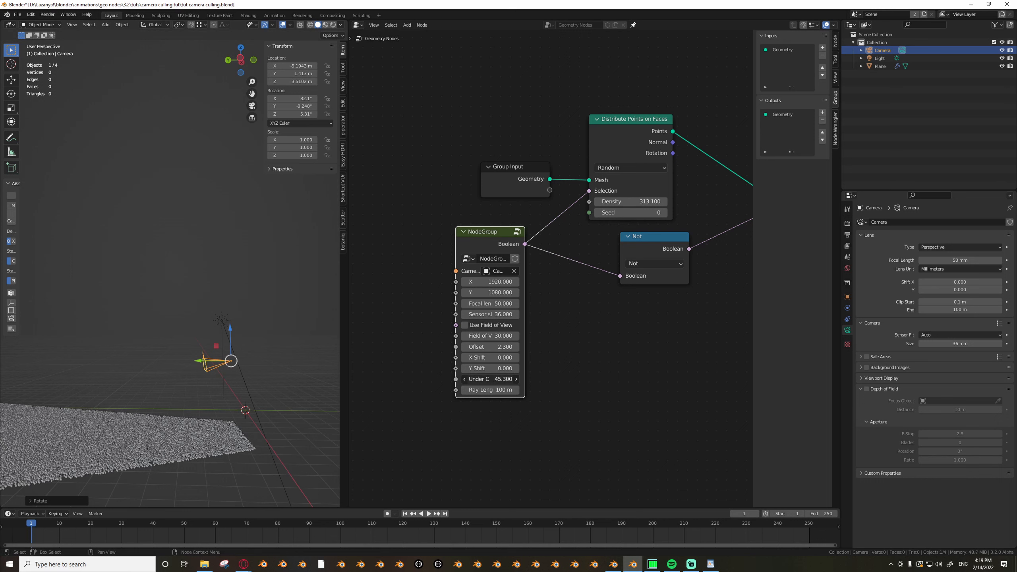
Try different Under Cast values on the NodeGroup, such as 45.3 and 1.3, to test the culling.
left_click_drag(501, 382, 472, 382)
middle_click_drag(313, 386, 305, 386)
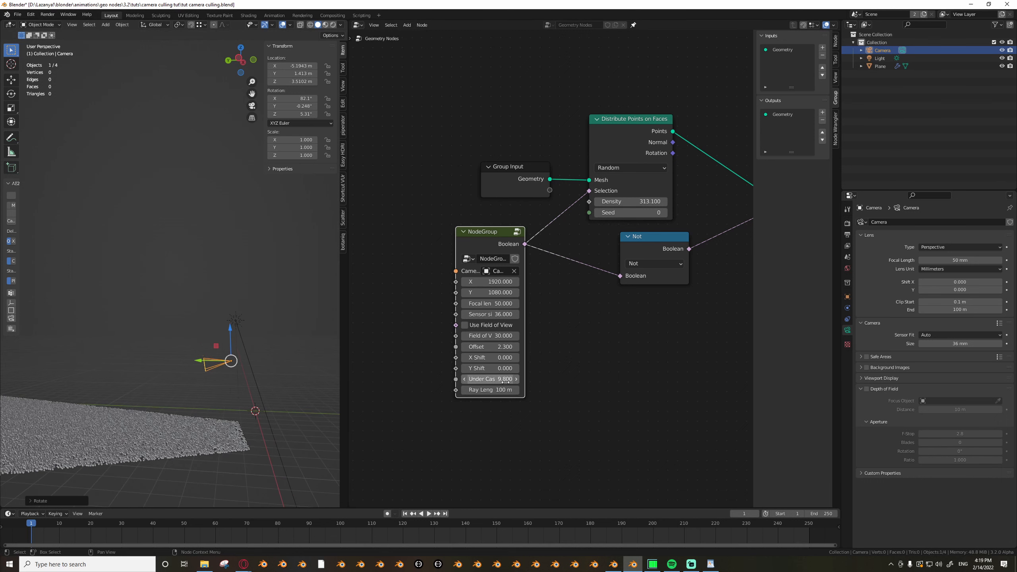
mouse_move(490, 381)
left_mouse_down()
mouse_move(478, 380)
mouse_move(496, 380)
left_mouse_up()
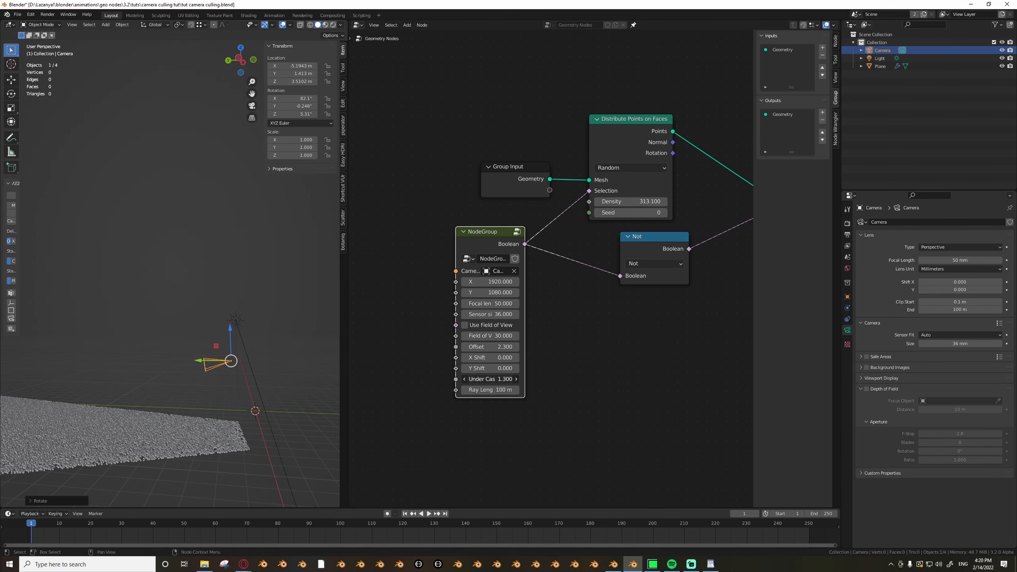
Raise the camera to about Z 14.66 m and rotate it to about 73.8° X, -1° Y and 3.8° Z.
scroll(304, 389, "down", 4)
key("g")
key("z")
left_click(305, 311)
key("r")
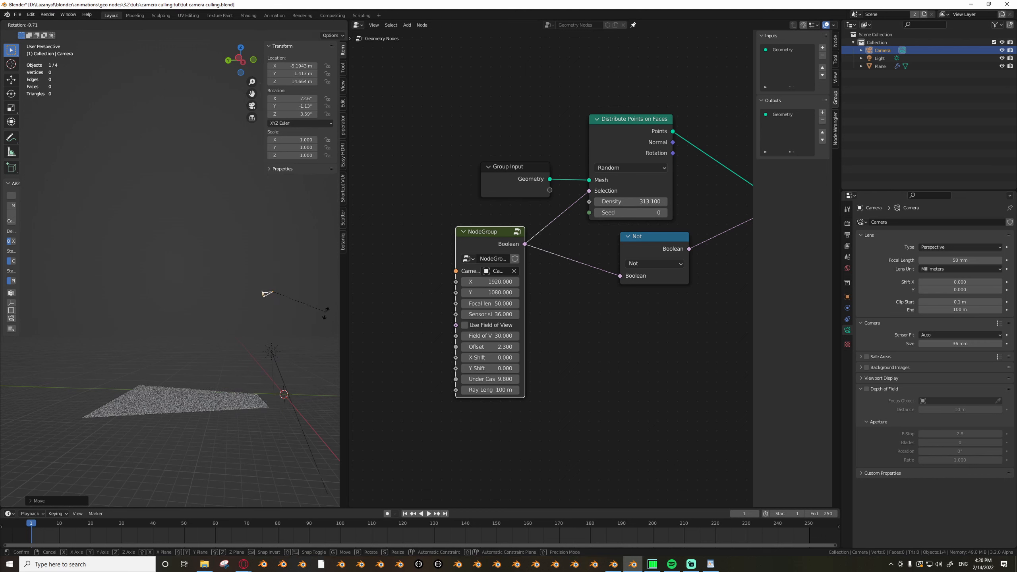
Set the NodeGroup's Under Cast to 17.1 and inspect the culled points from another angle.
left_click_drag(489, 380, 528, 380)
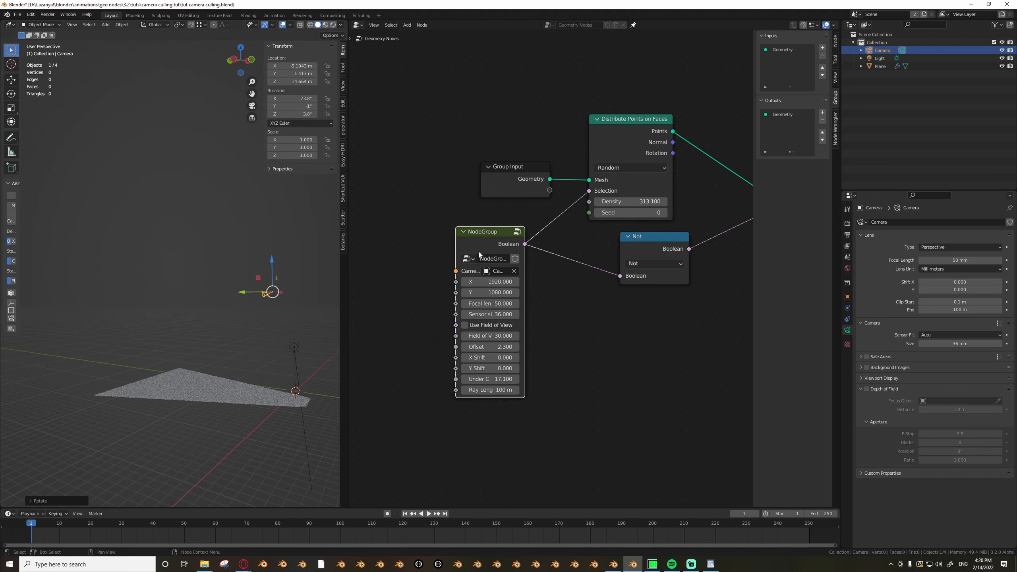
middle_click_drag(245, 394, 241, 381)
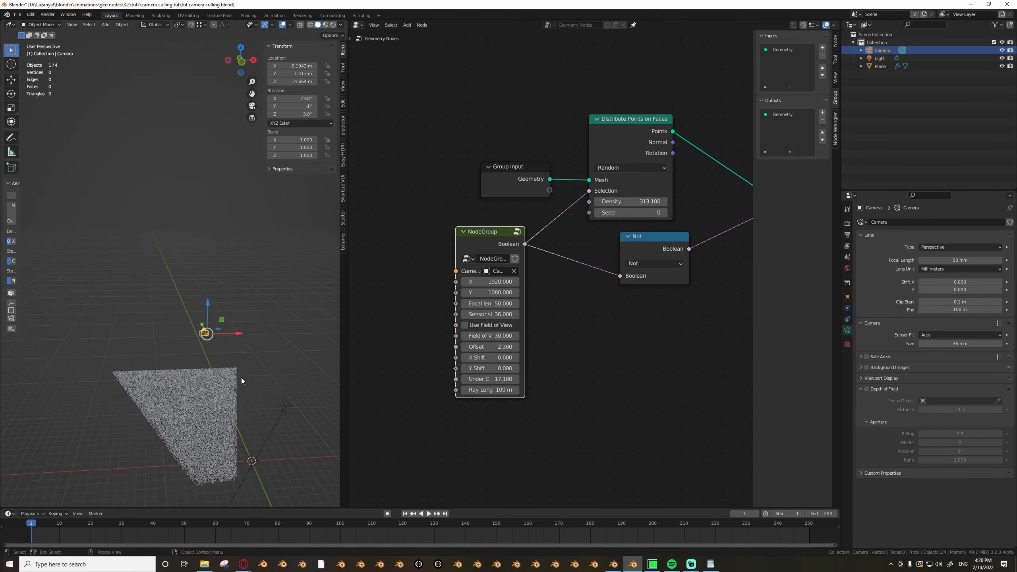
In the camera view, lower the camera to about Z 4.06 m and rotate it freely to about 55.5° X and 8.9° Z.
key("KP_0")
key("g")
key("z")
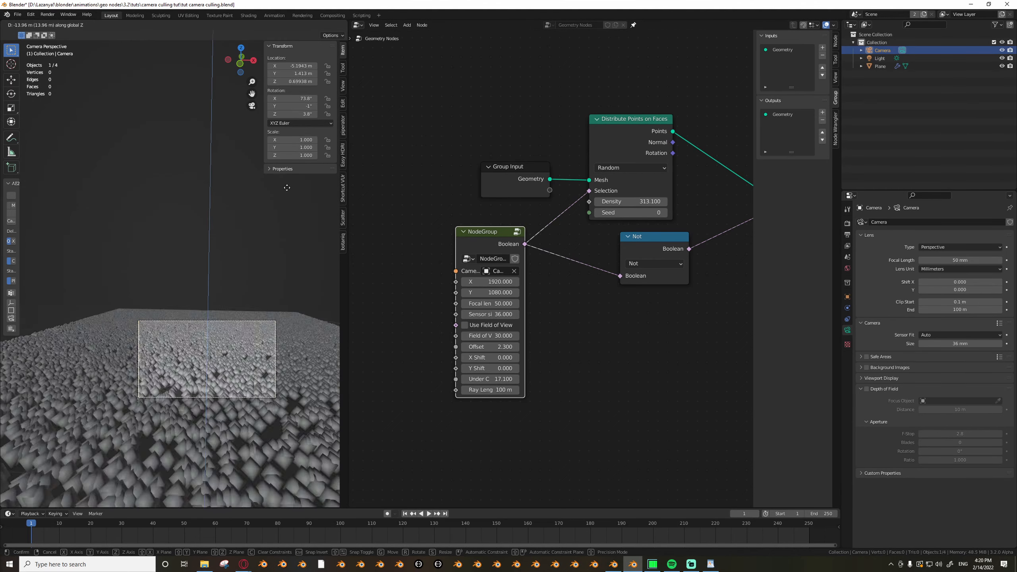
left_click(303, 125)
key("r")
key("r")
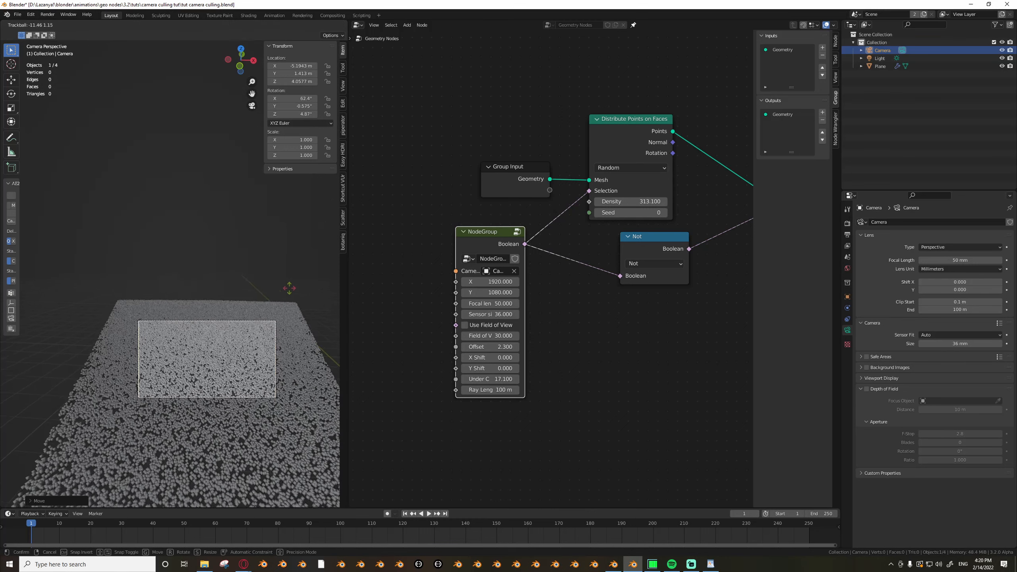
left_click(291, 284)
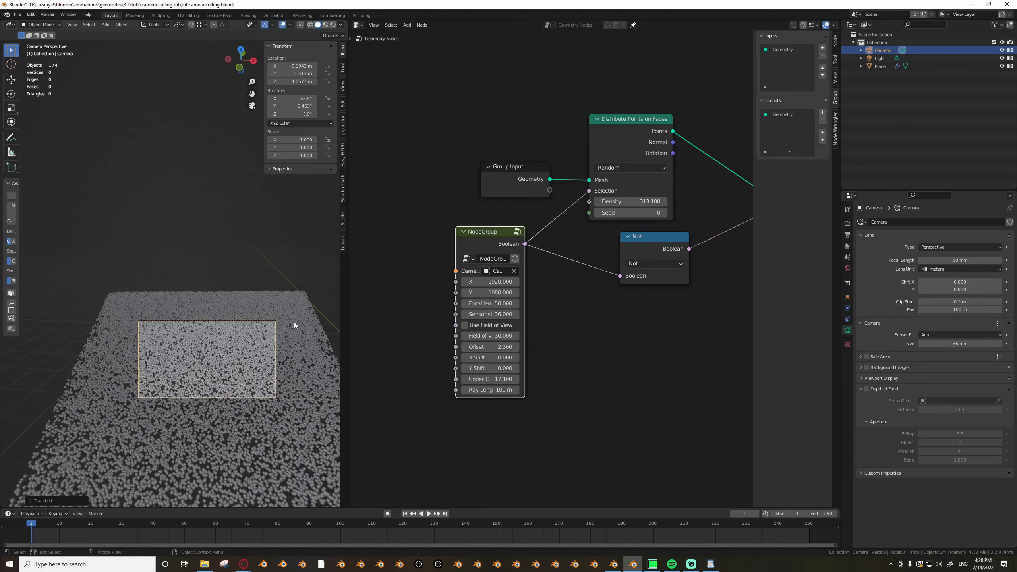
scroll(234, 342, "up", 3)
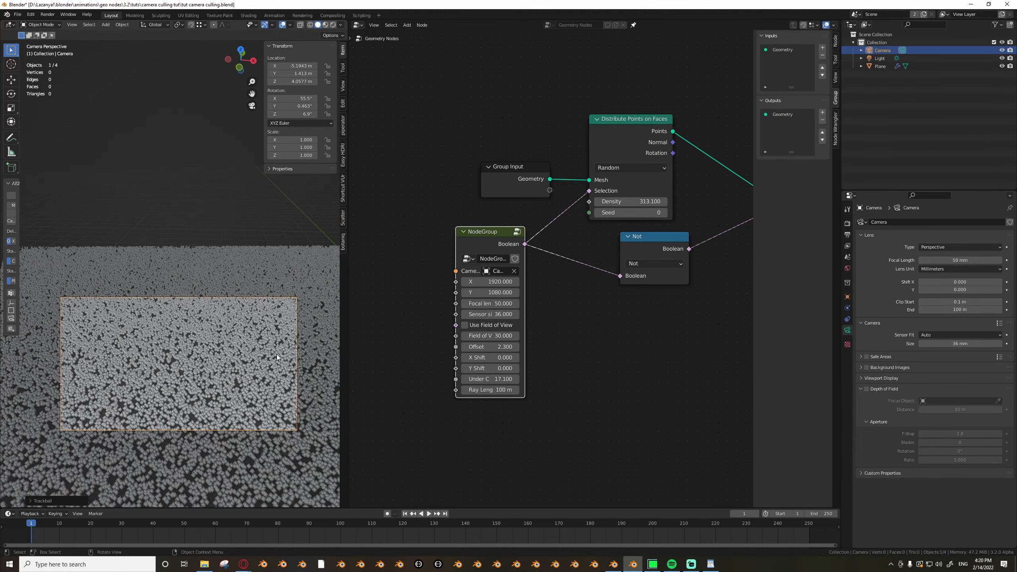